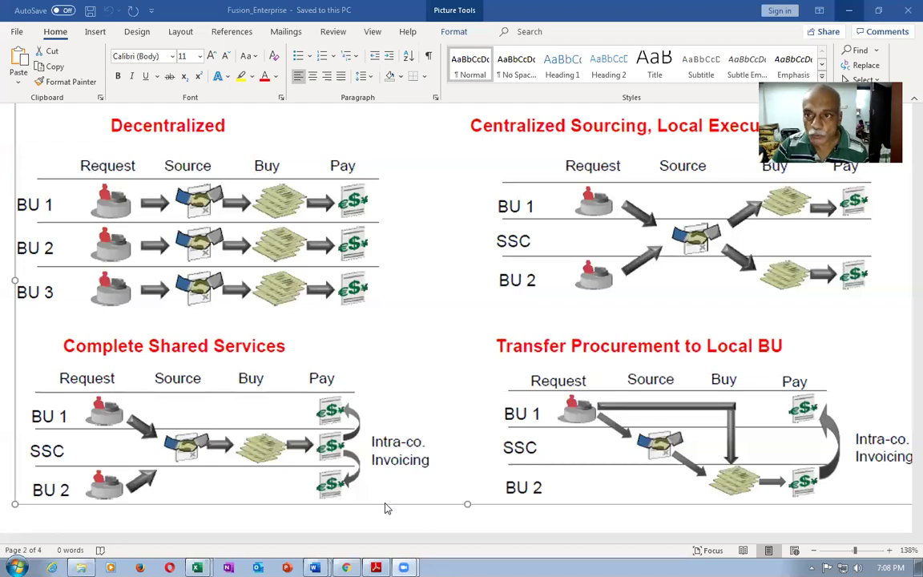
Switch to Chrome, open Google Drive in a new tab and view INV_PO_Records inside Fusion Inventory Procurement Training 19th June 2021.
key("alt+Tab")
left_click(795, 10)
type("dri")
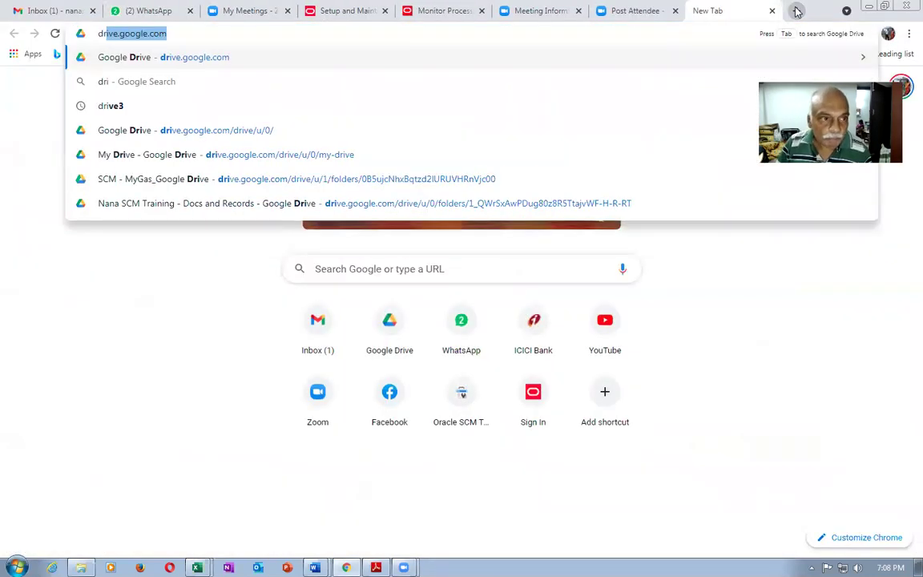
key("Return")
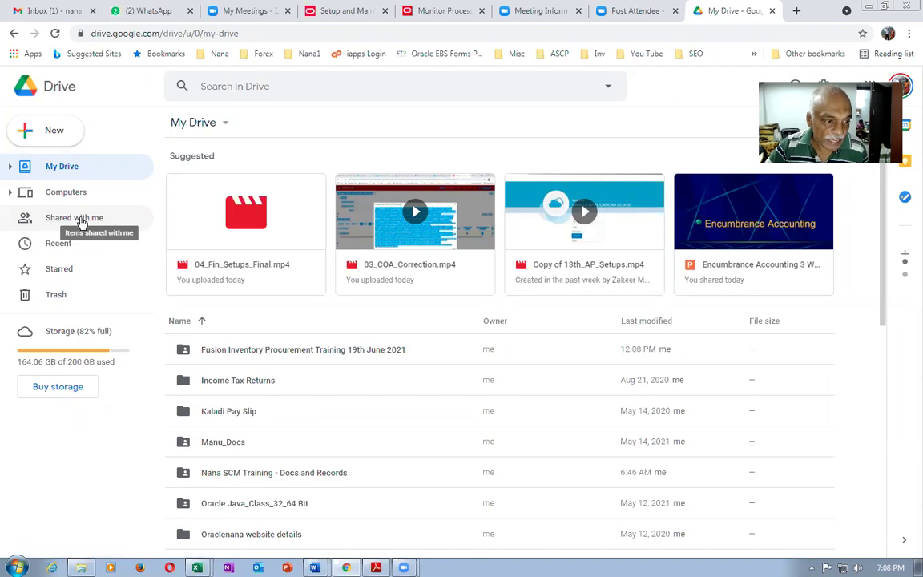
double_click(305, 353)
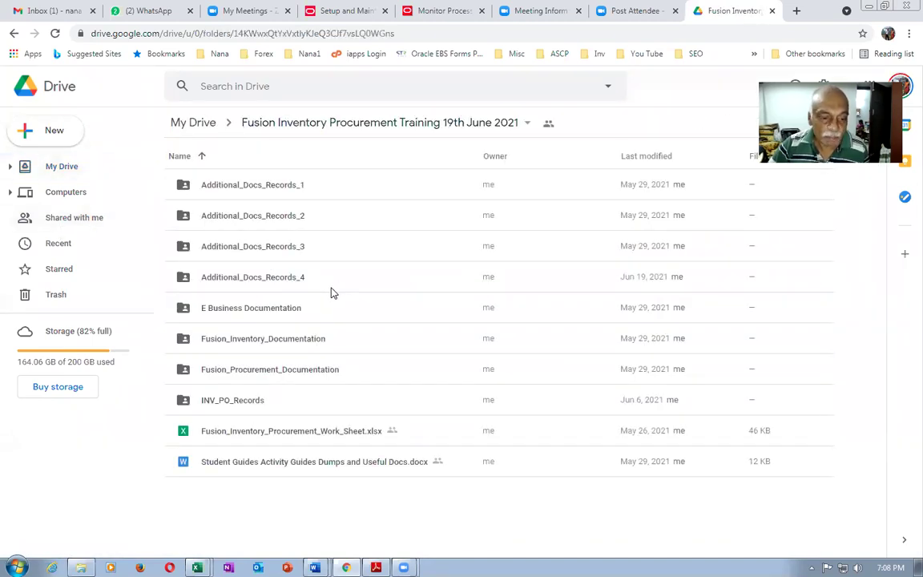
left_click(245, 407)
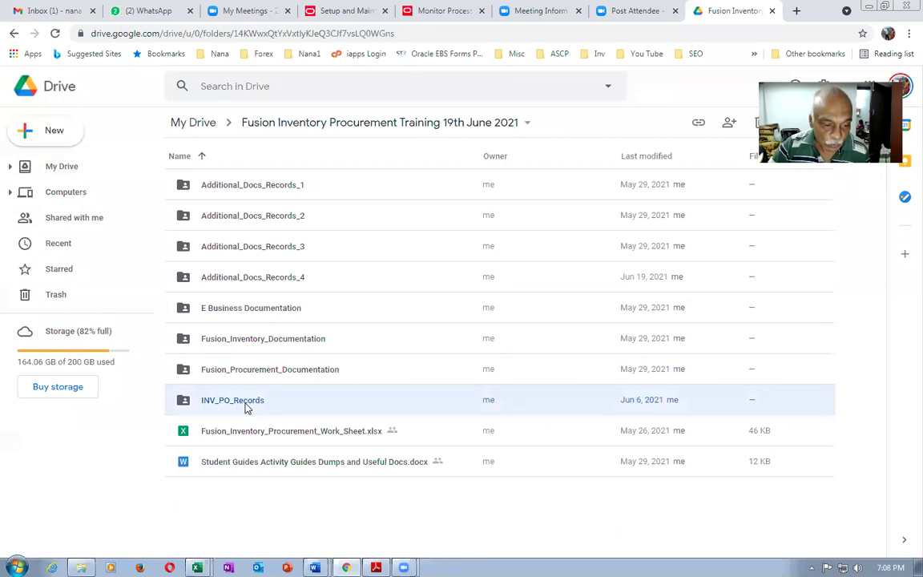
double_click(245, 408)
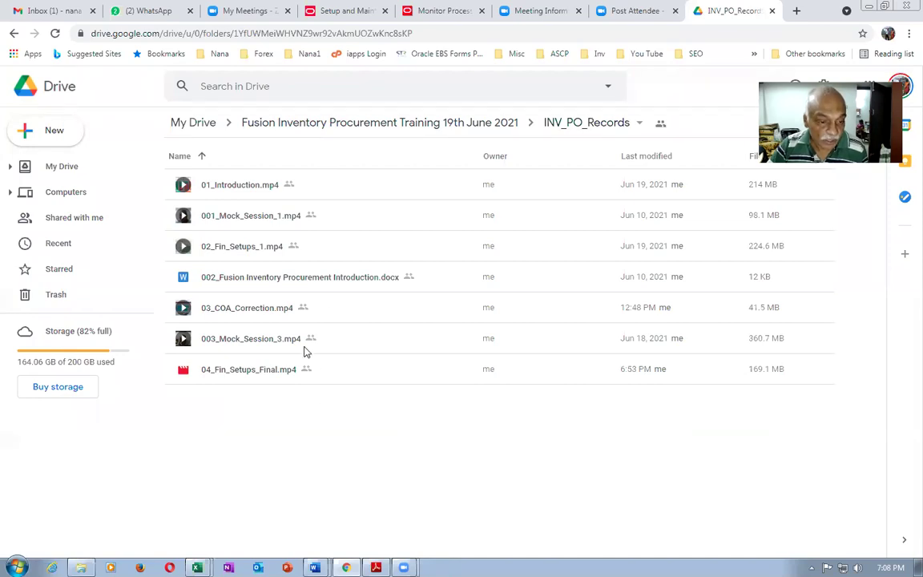
left_click(339, 315)
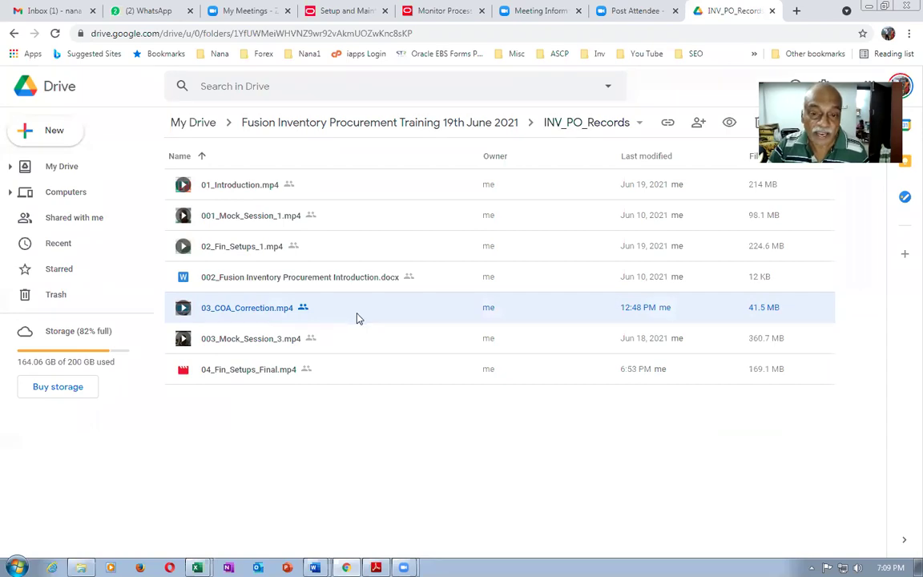
Open the Gmail message about order creation failing on the Bill-to Customer attribute and start downloading its PDF attachment.
left_click(48, 10)
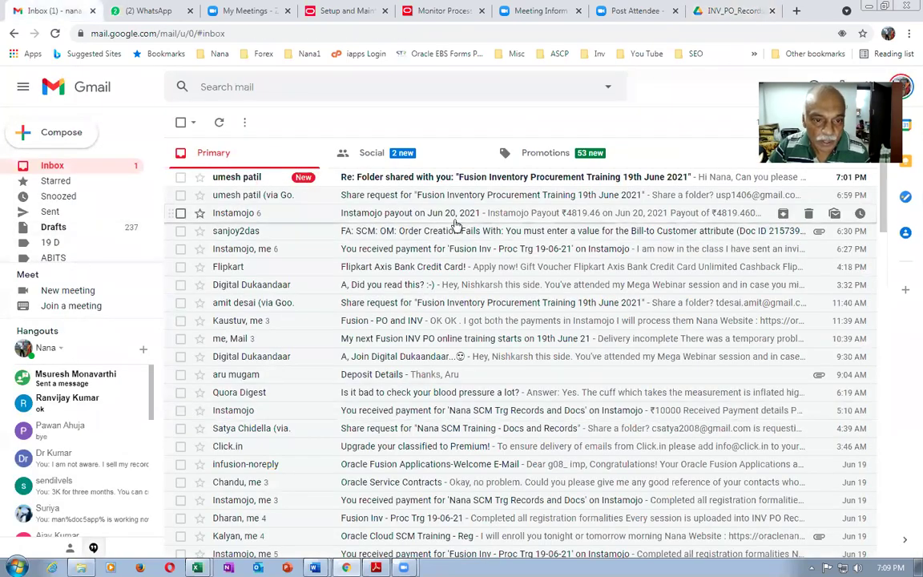
left_click(373, 239)
mouse_move(255, 336)
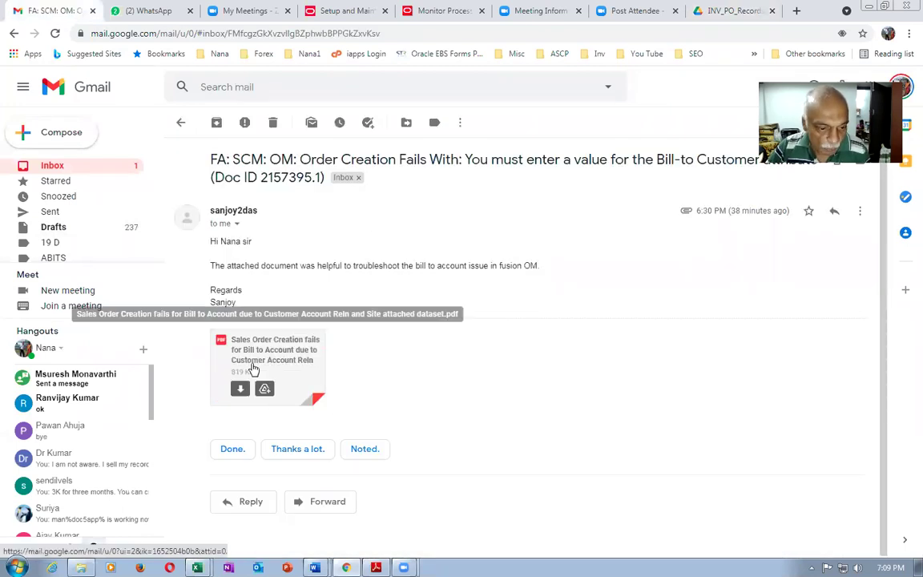
left_click(238, 390)
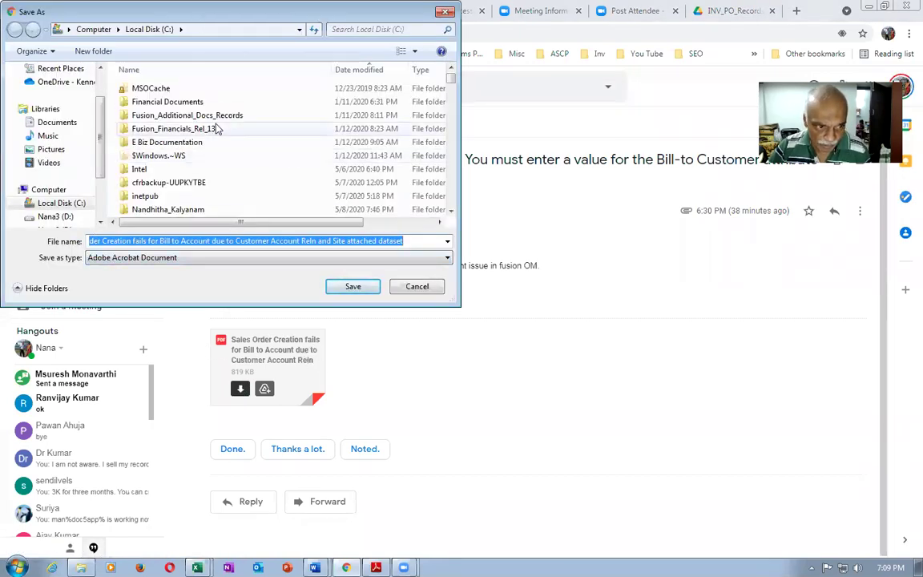
Save the Sales Order Creation PDF under its suggested name in the Useful_Docs_EBiz_Fusion folder on Local Disk (C:).
left_click(158, 169)
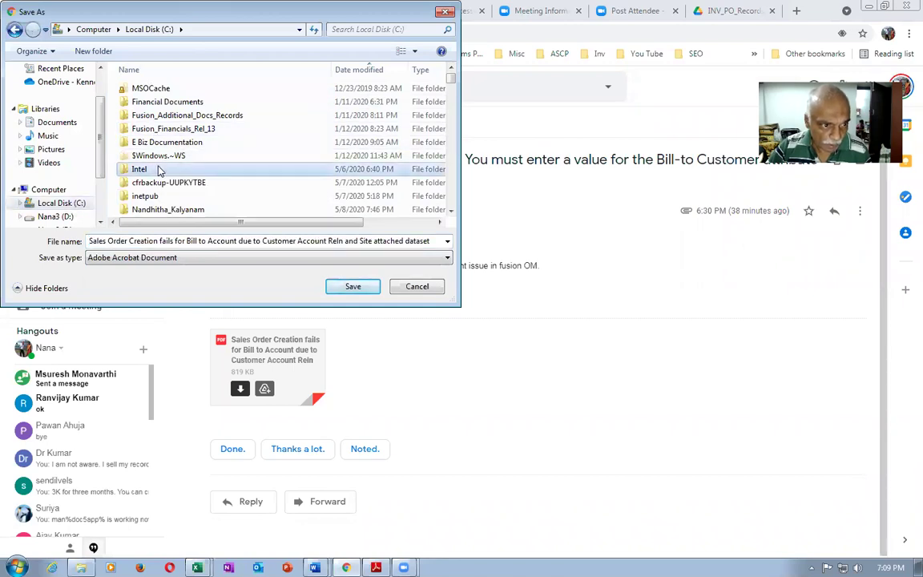
scroll(206, 207, "down", 5)
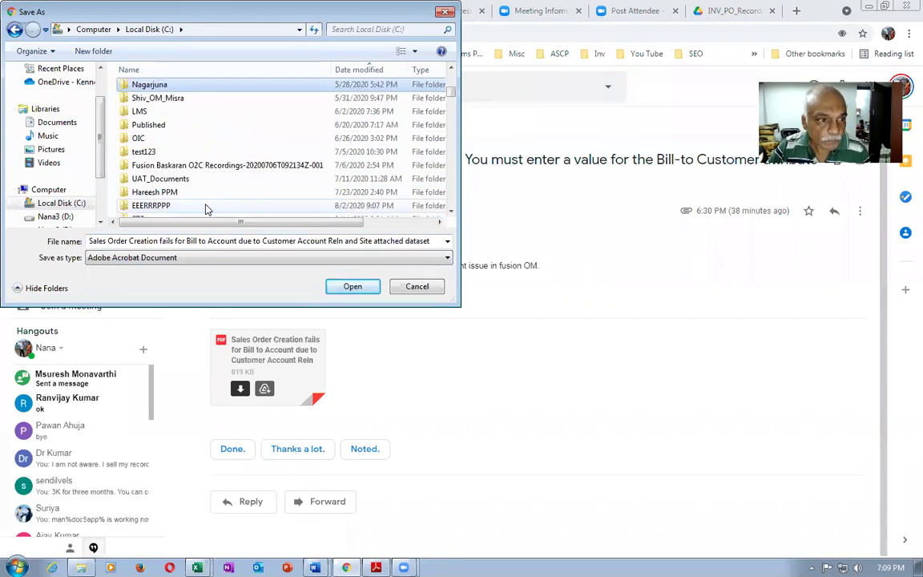
key("Down")
key("Down")
key("Down")
key("n")
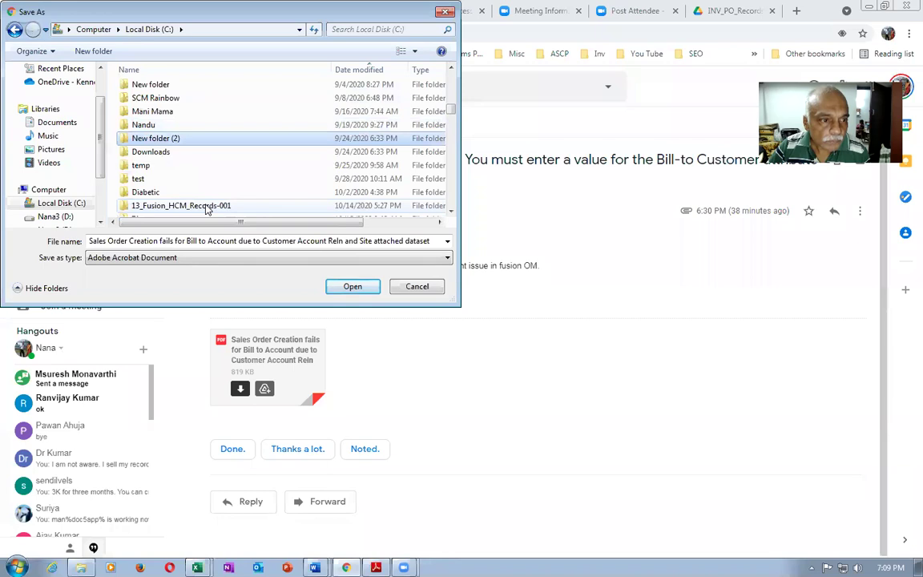
key("n")
key("n")
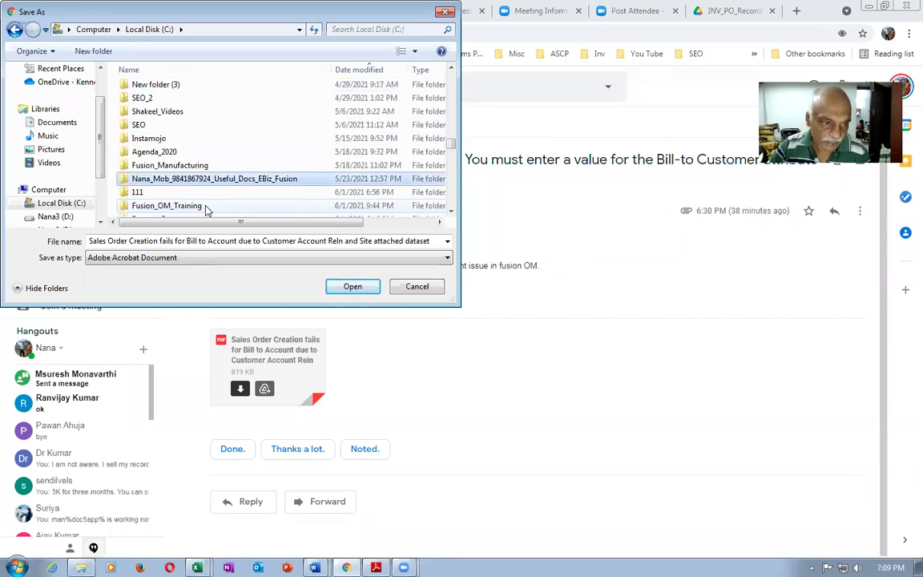
double_click(272, 180)
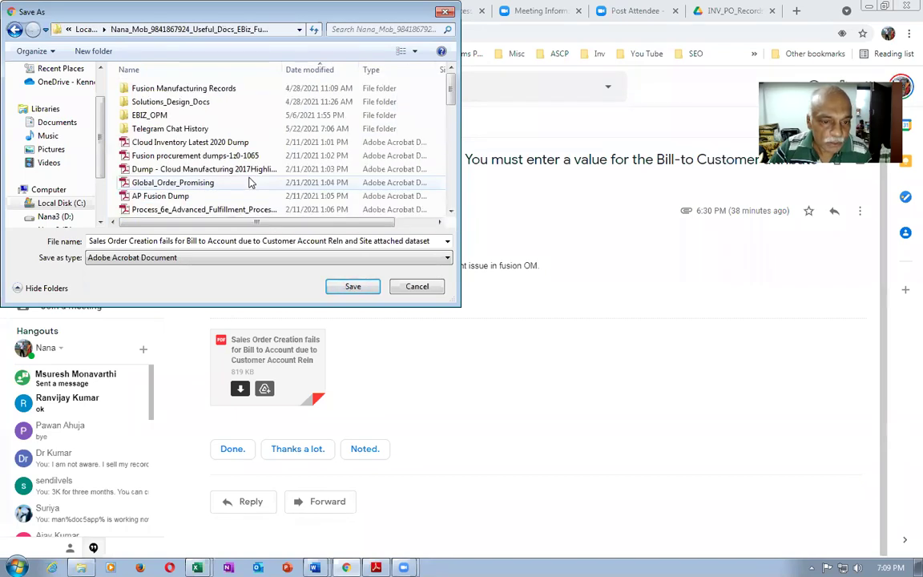
left_click(350, 286)
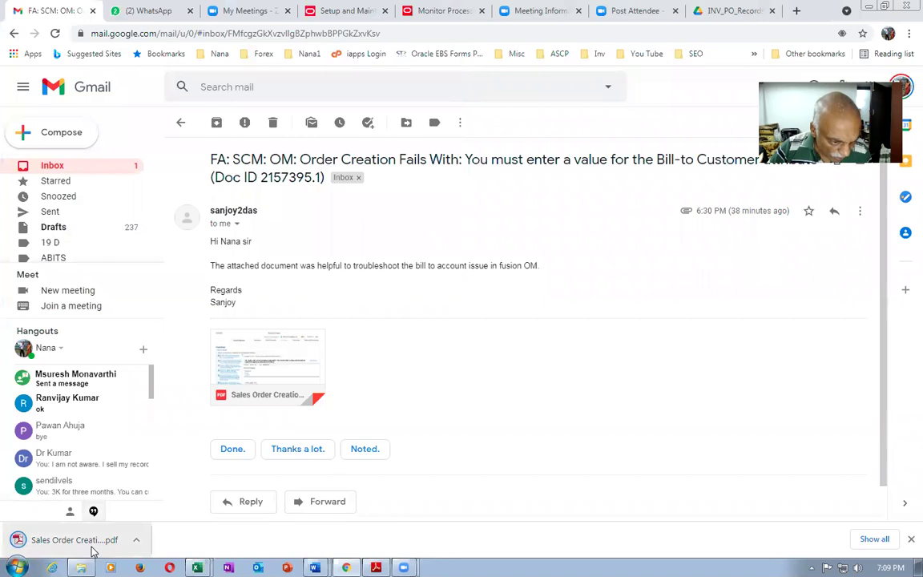
View the full list of browser downloads and open the OneDrive Notebooks folder in a new tab.
left_click(873, 540)
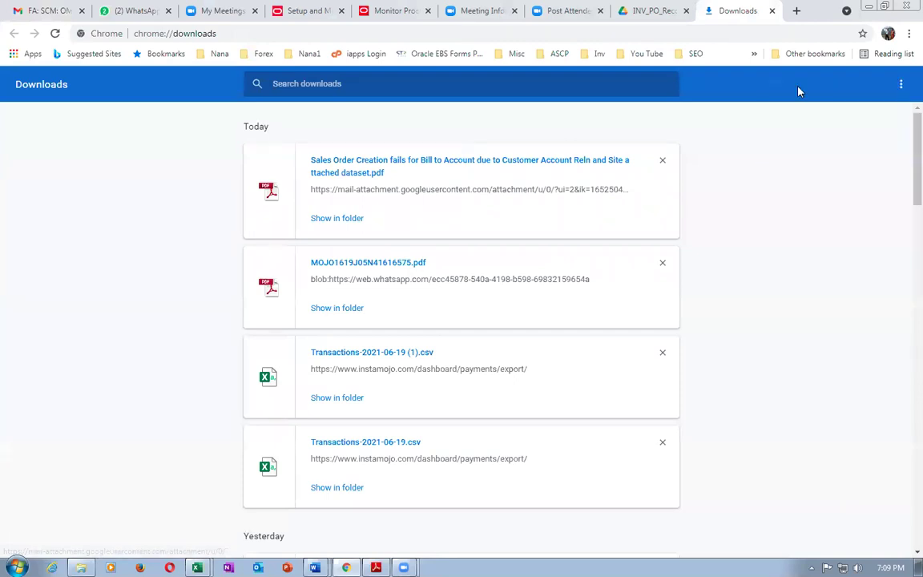
left_click(797, 11)
type("one")
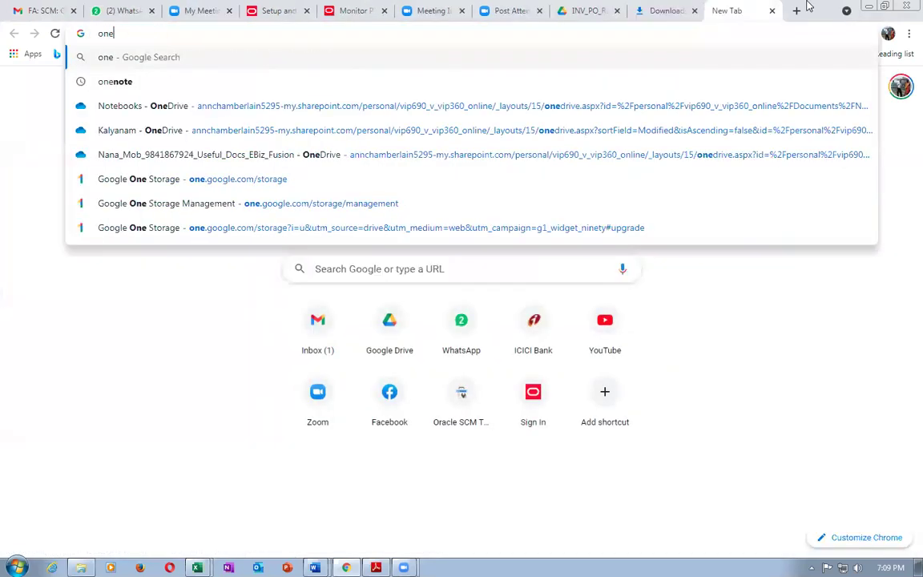
left_click(315, 113)
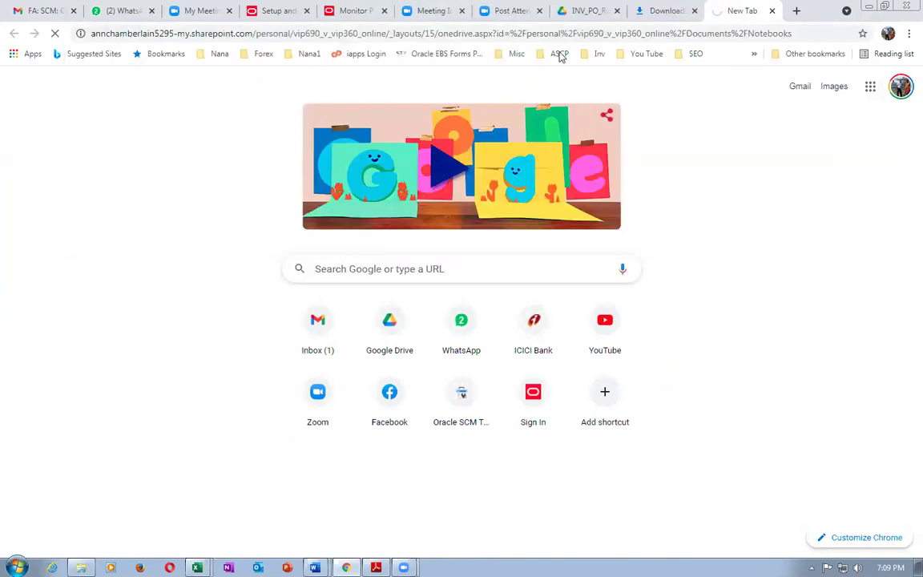
Open Student Guides Activity Guides Dumps and Useful Docs.docx from the Fusion Inventory Procurement Training folder in Google Drive.
left_click(591, 13)
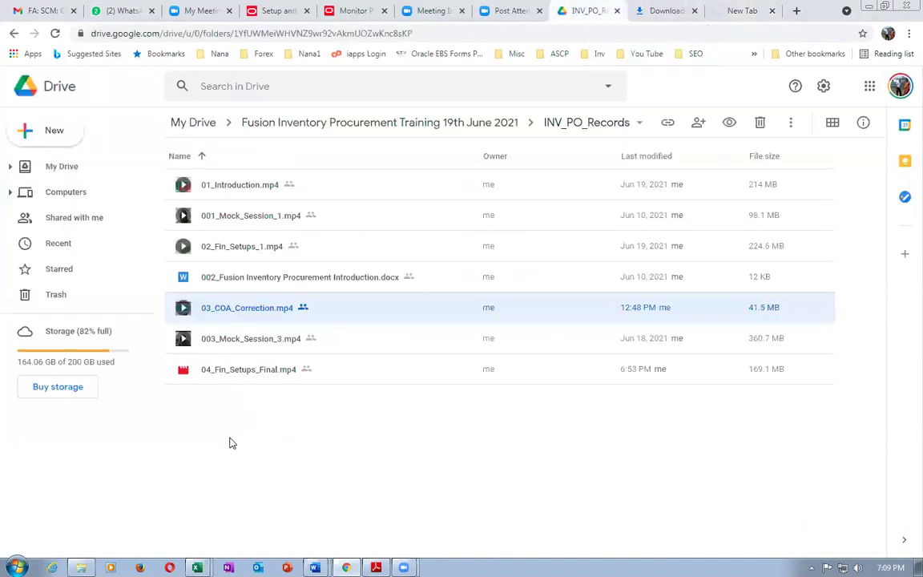
left_click(289, 125)
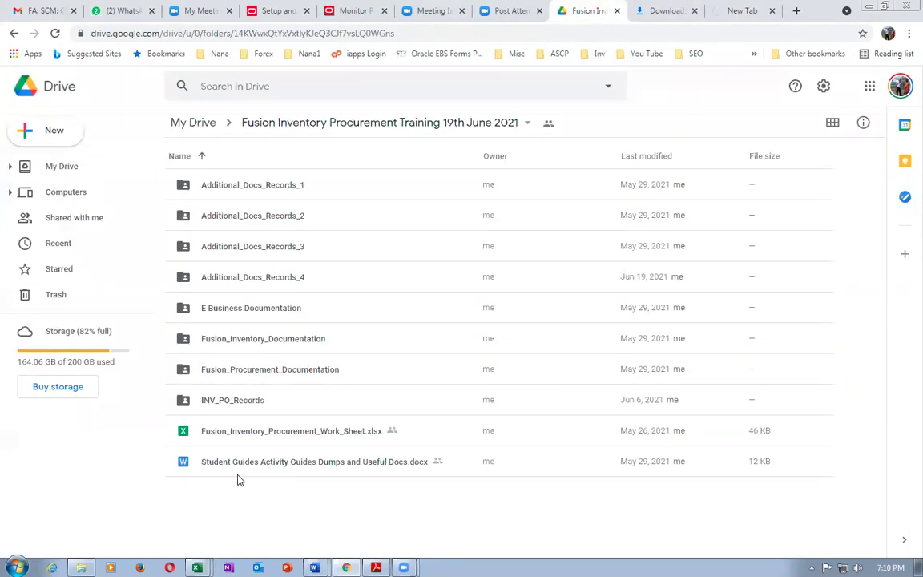
left_click(236, 470)
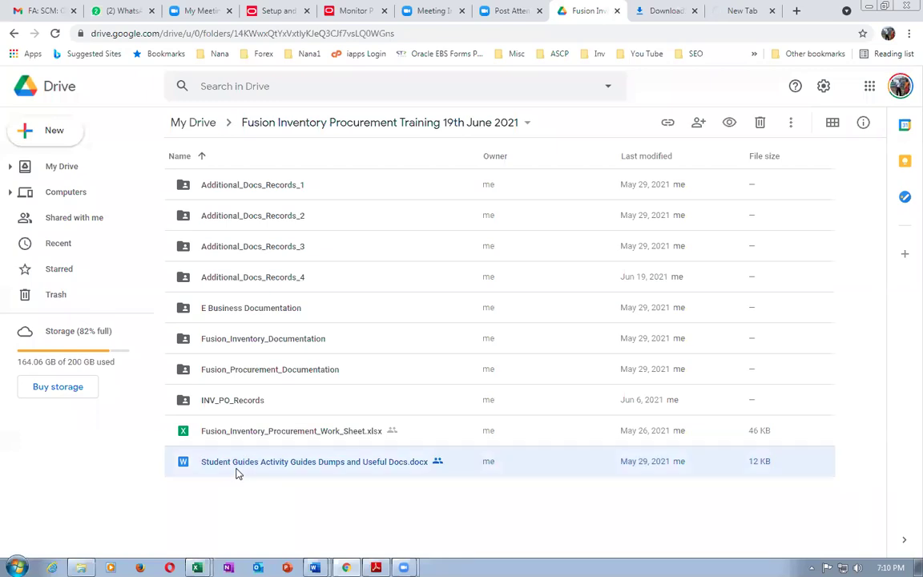
double_click(236, 472)
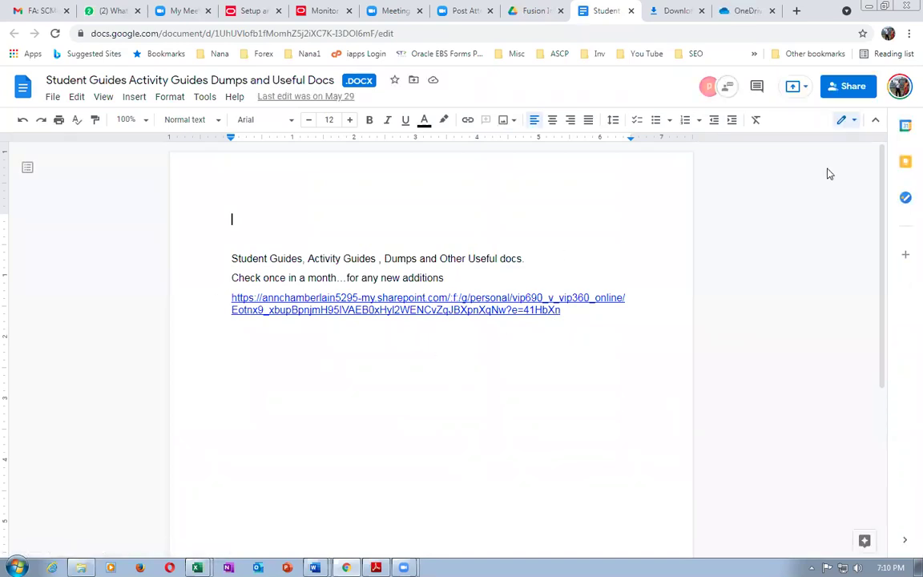
Start a file upload in the OneDrive Notebooks folder and browse to Local Disk (C:).
left_click(740, 10)
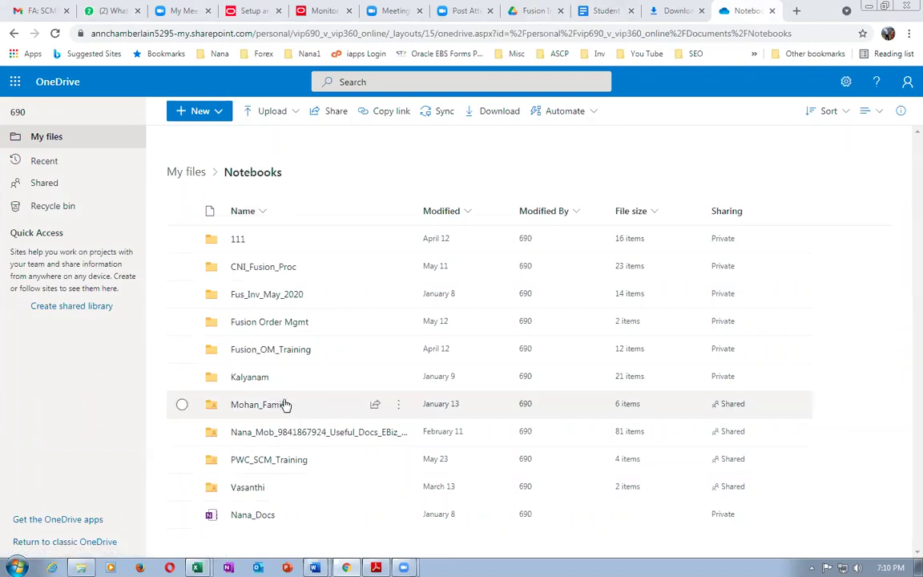
left_click(252, 112)
left_click(253, 138)
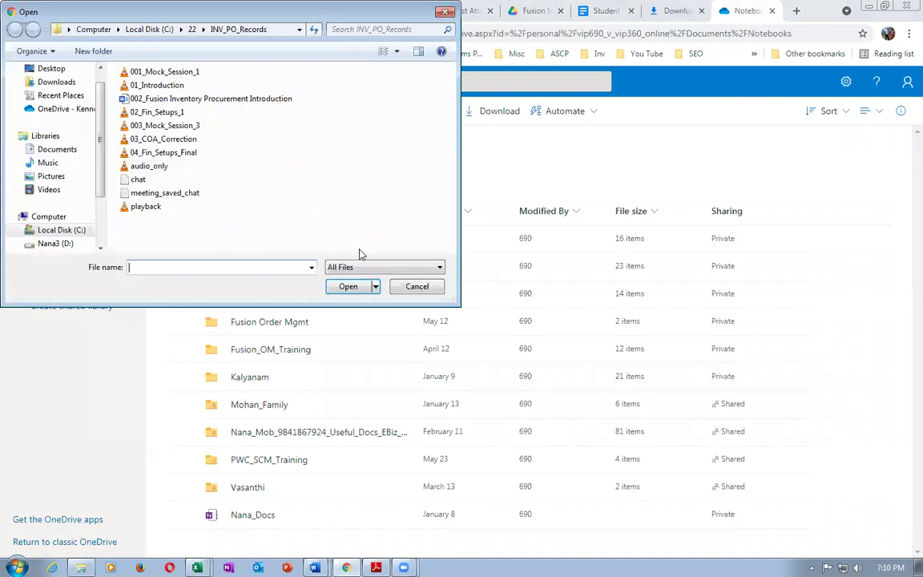
left_click(62, 229)
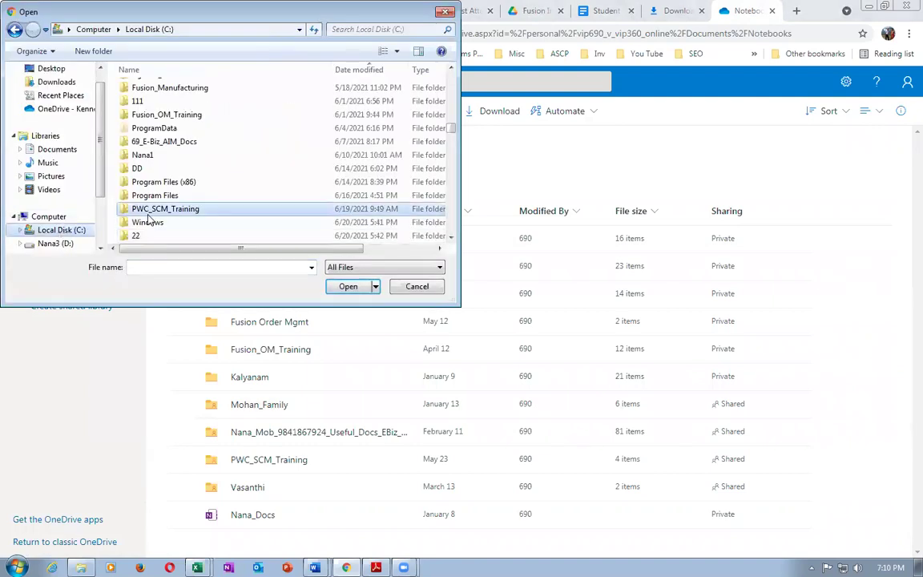
Find and open the Useful_Docs_EBiz_Fusion folder on Local Disk (C:) as the source of the upload.
key("n")
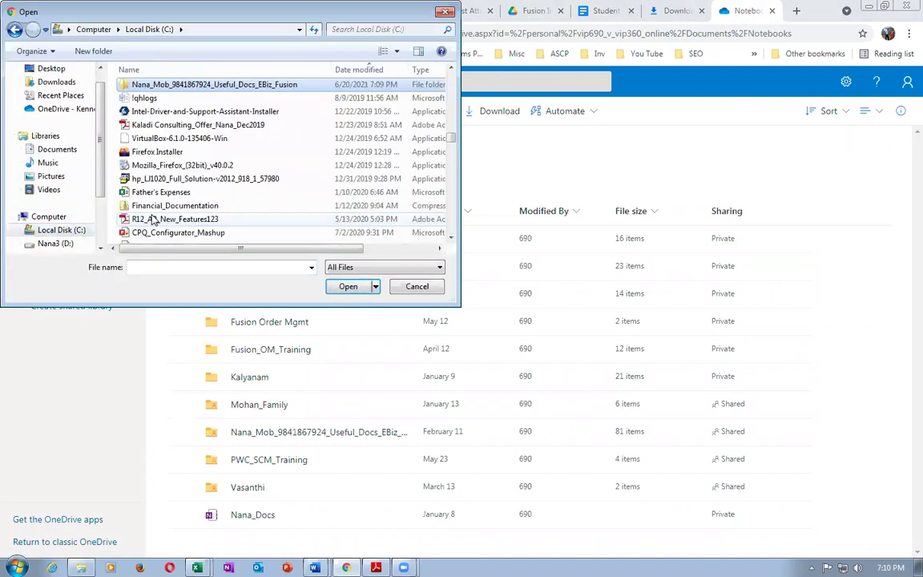
key("n")
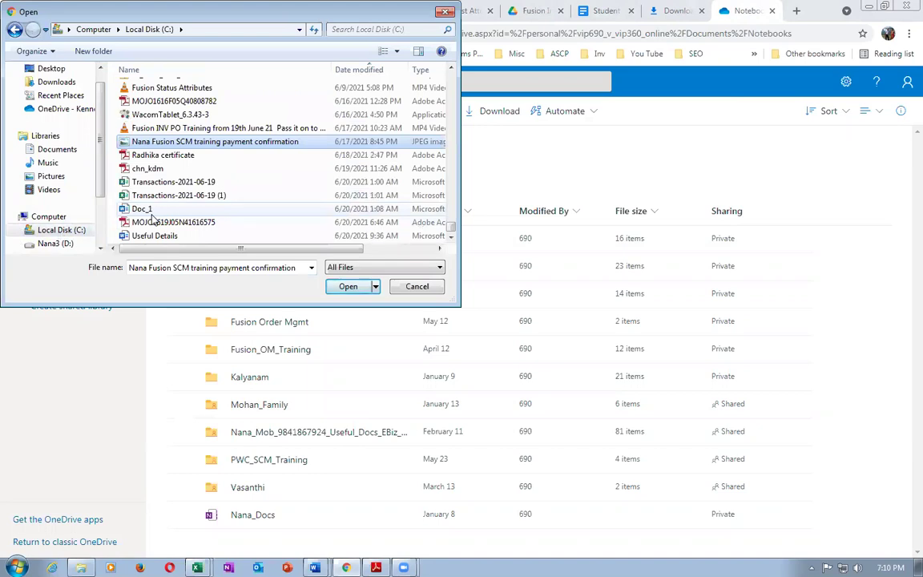
type("nne")
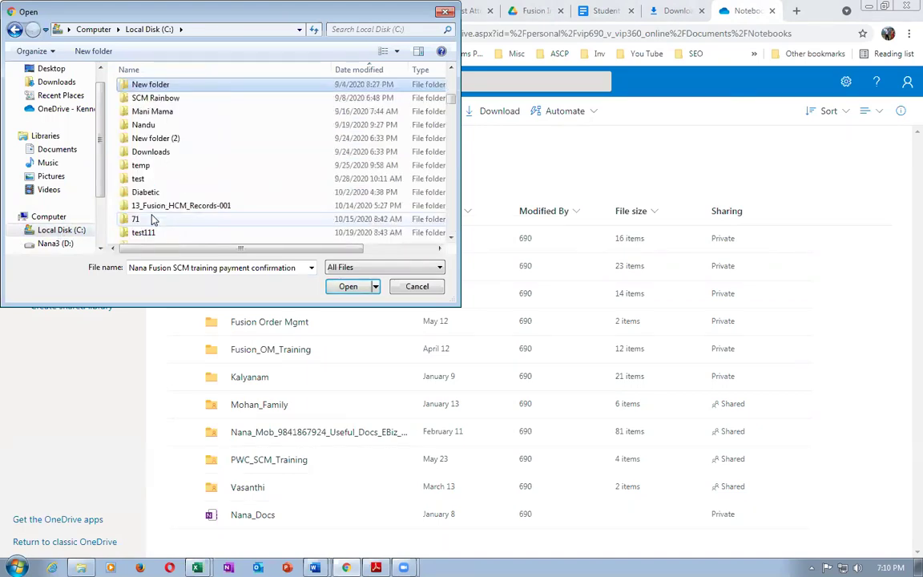
key("n")
key("n")
key("n")
key("n")
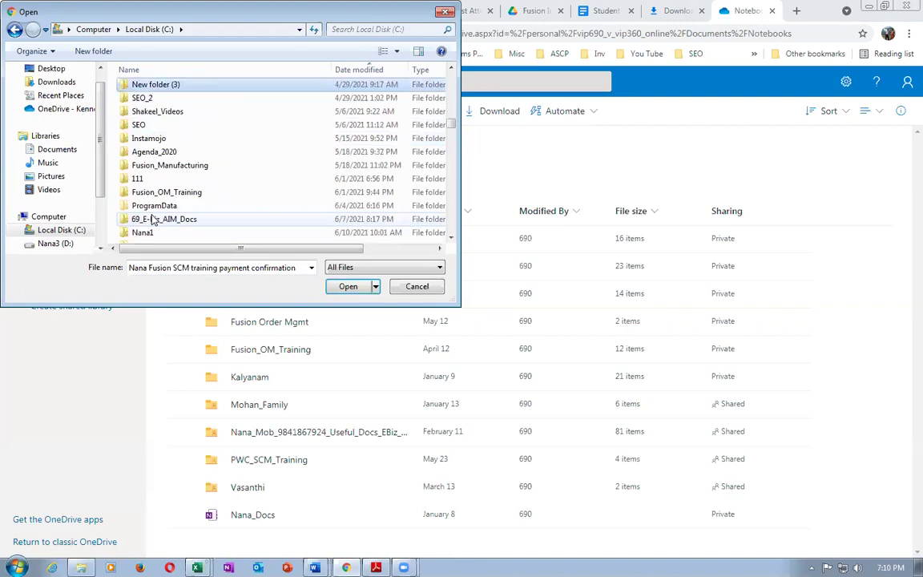
key("n")
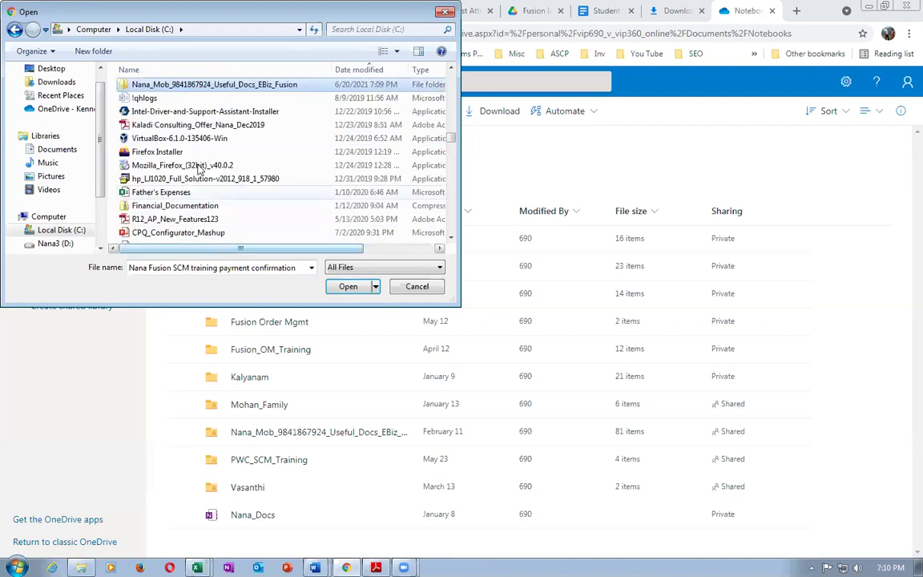
key("Return")
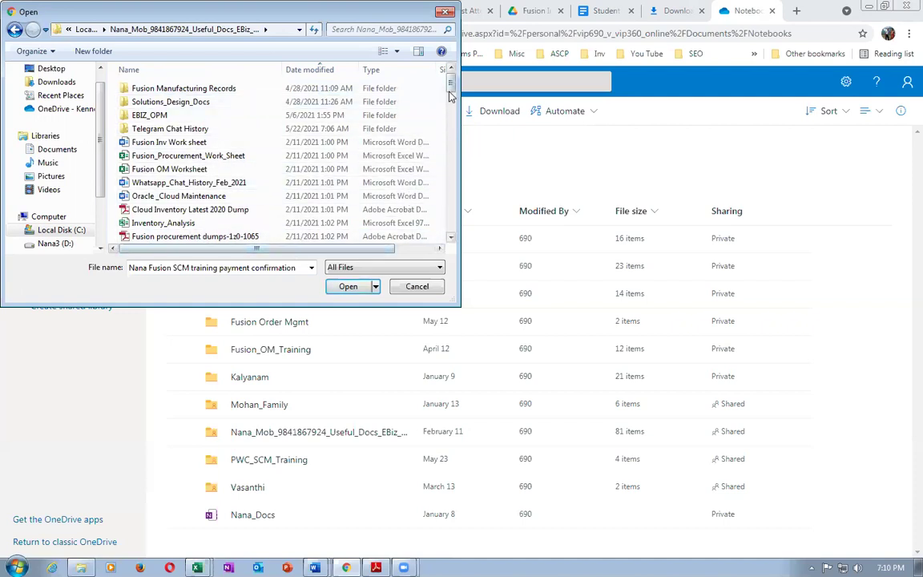
Sort the files newest first, upload the Sales Order Creation PDF to Notebooks and show the upload progress.
left_click(316, 72)
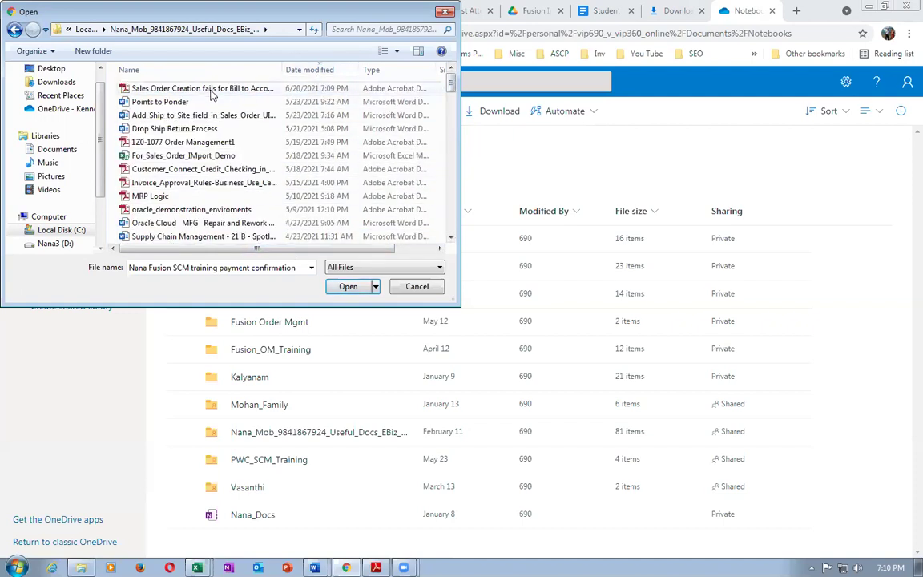
left_click(214, 91)
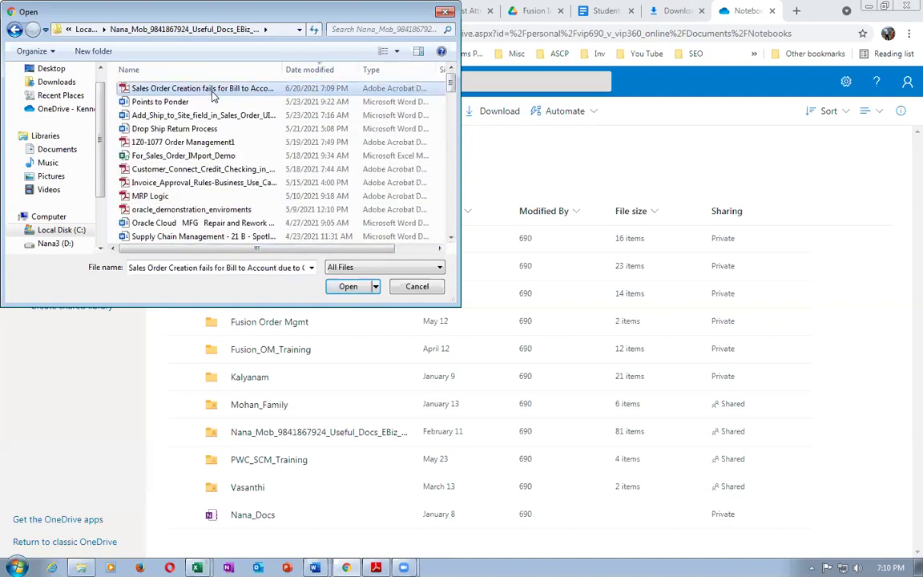
left_click(349, 288)
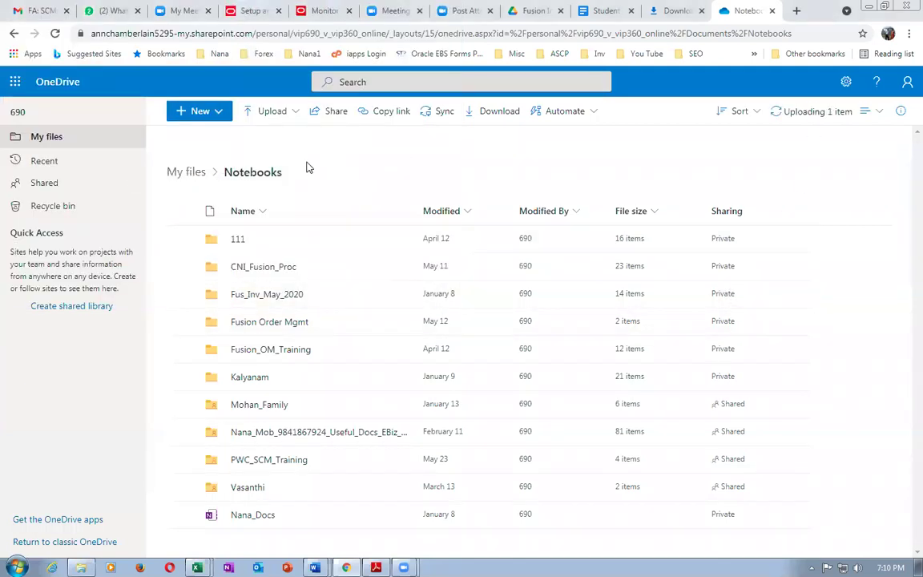
left_click(816, 114)
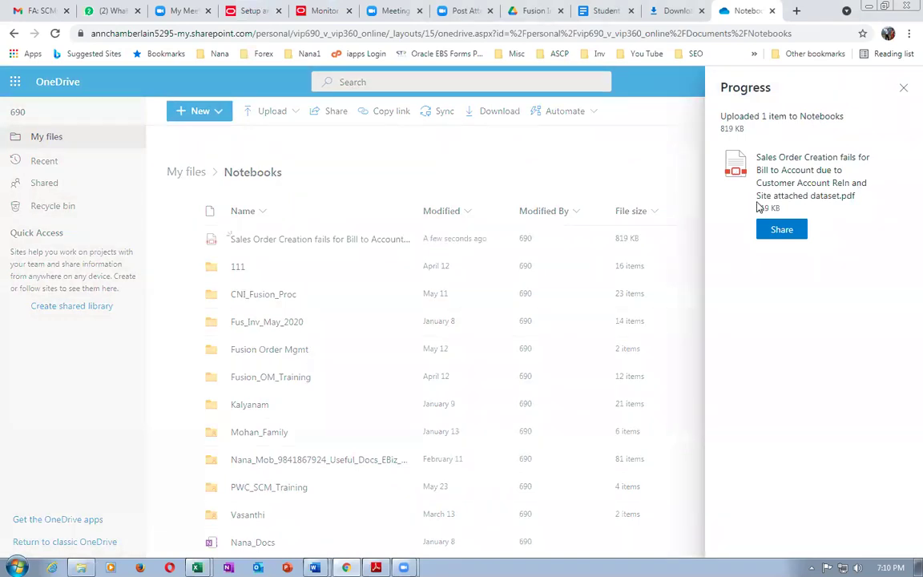
Upload the Sales Order Creation PDF to the shared Useful_Docs_EBiz_Fusion folder inside Notebooks and dismiss the upload progress.
left_click(903, 88)
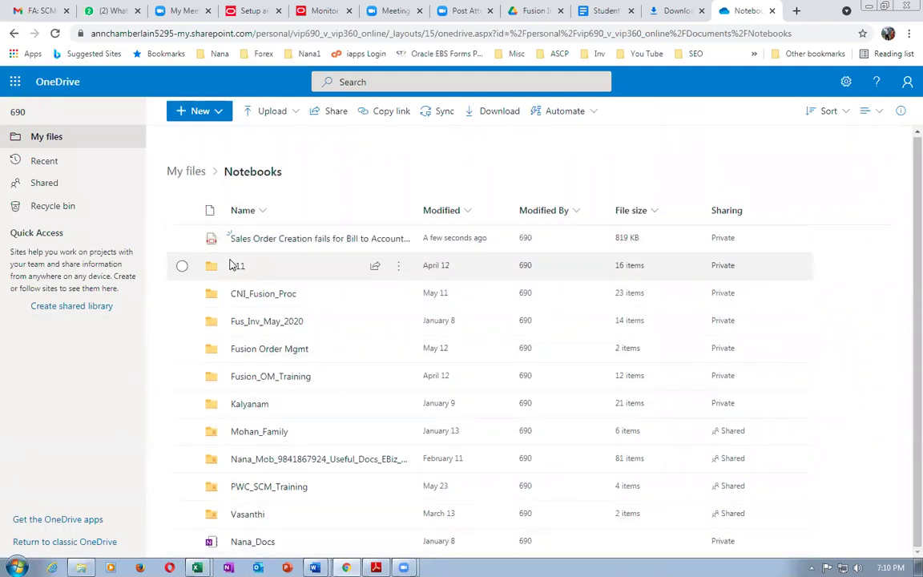
mouse_move(272, 246)
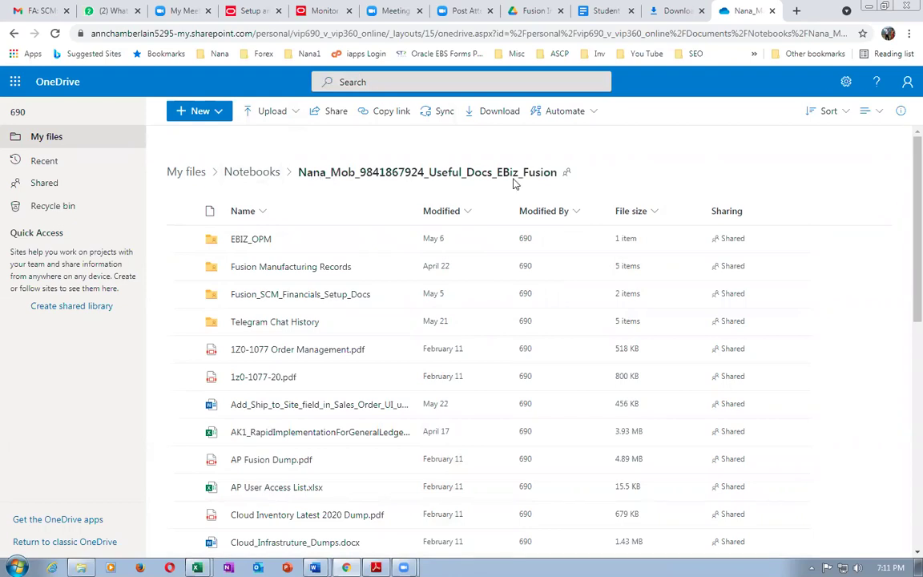
left_click(251, 140)
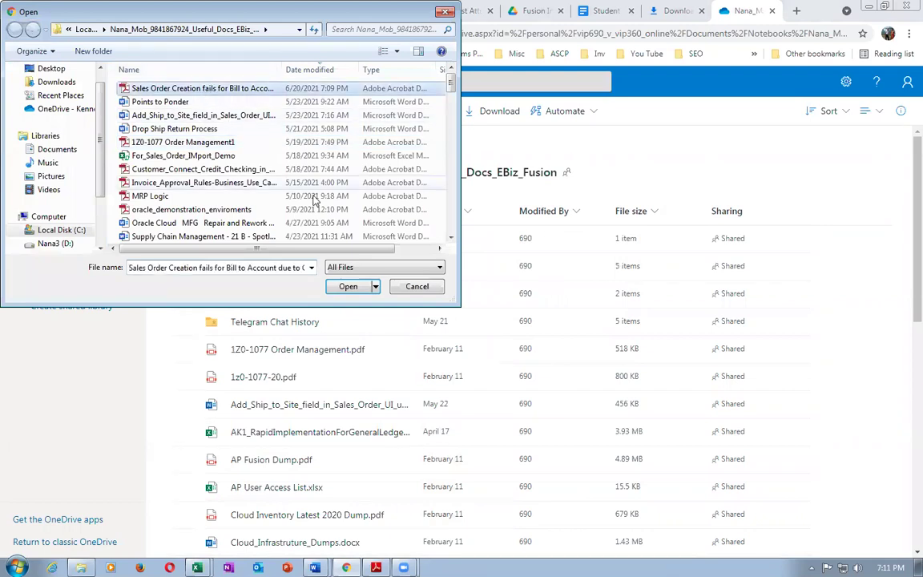
left_click(349, 287)
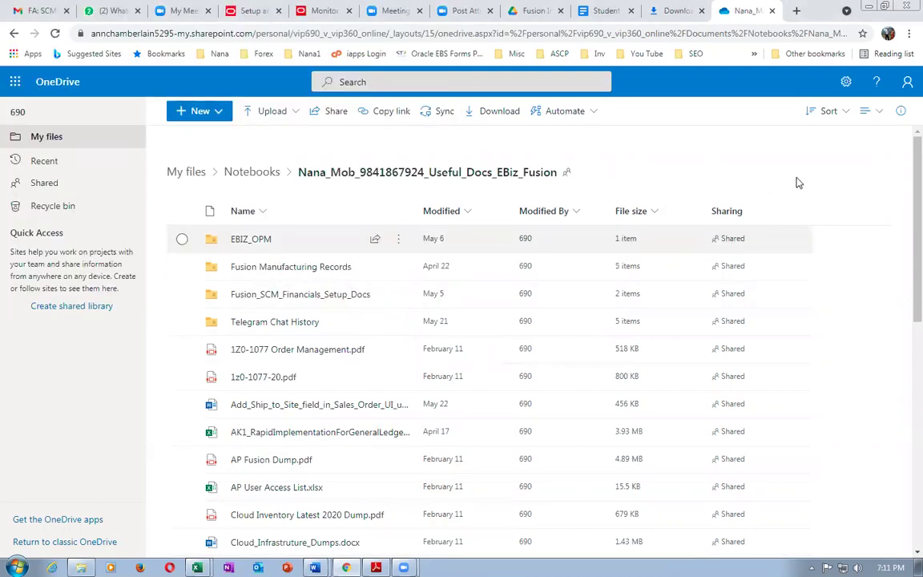
left_click(810, 111)
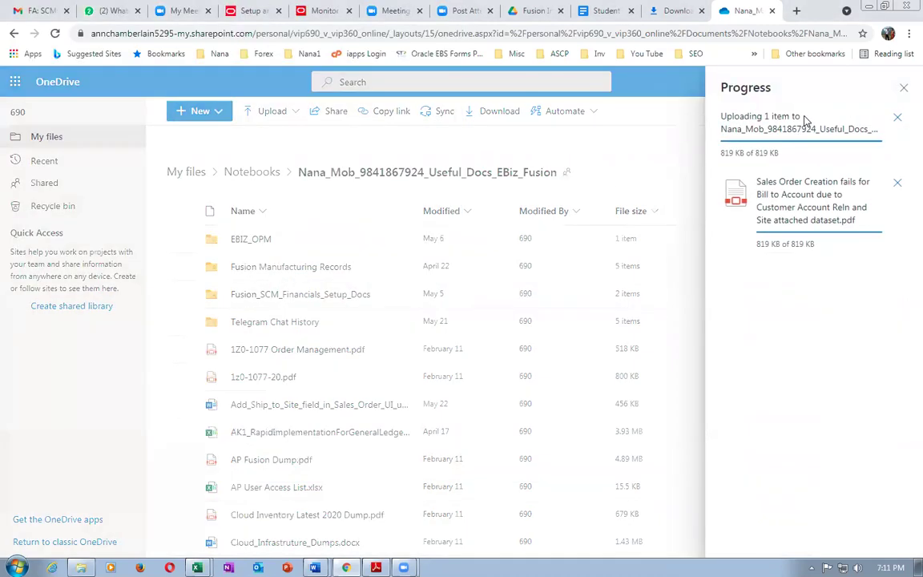
left_click(902, 88)
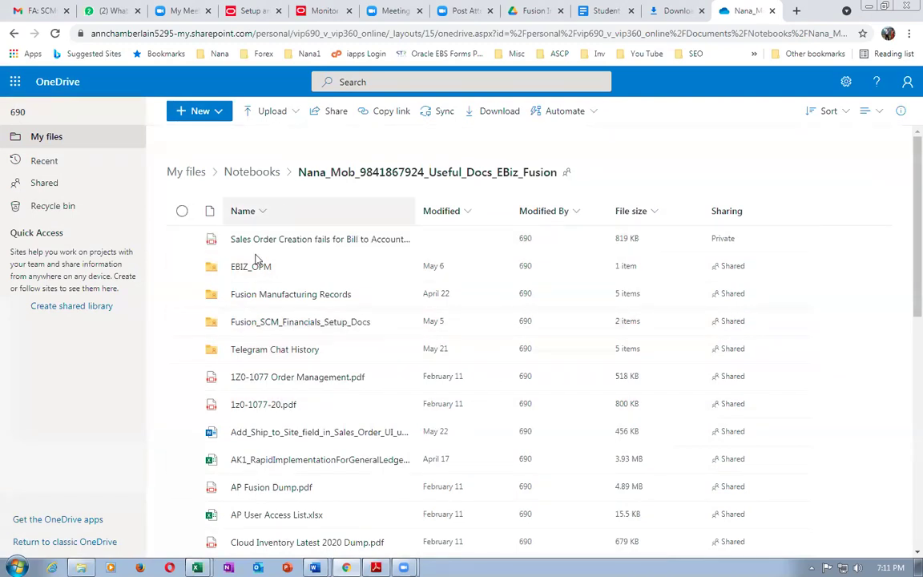
Look through the shared folder's files, close the OneDrive and Downloads pages, and return to the Gmail message.
scroll(279, 393, "down", 10)
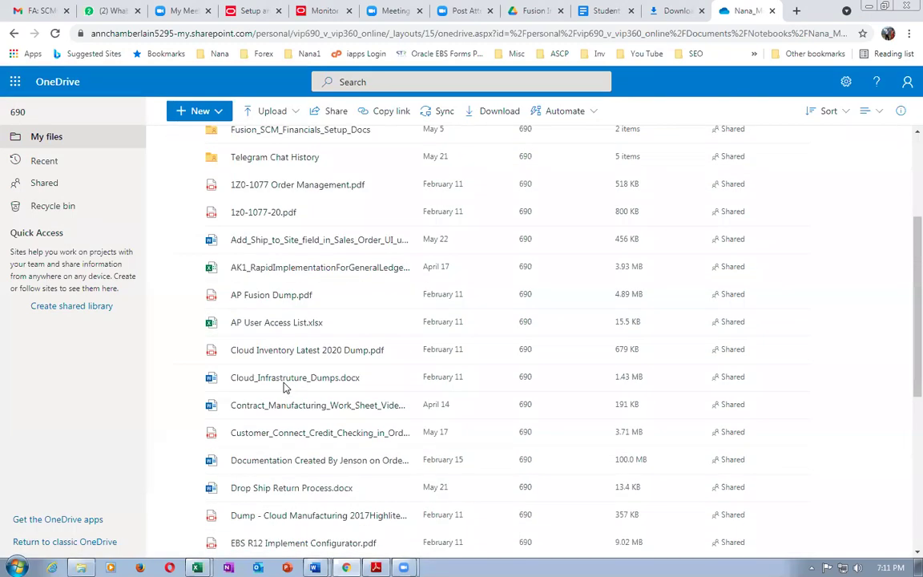
scroll(282, 387, "down", 9)
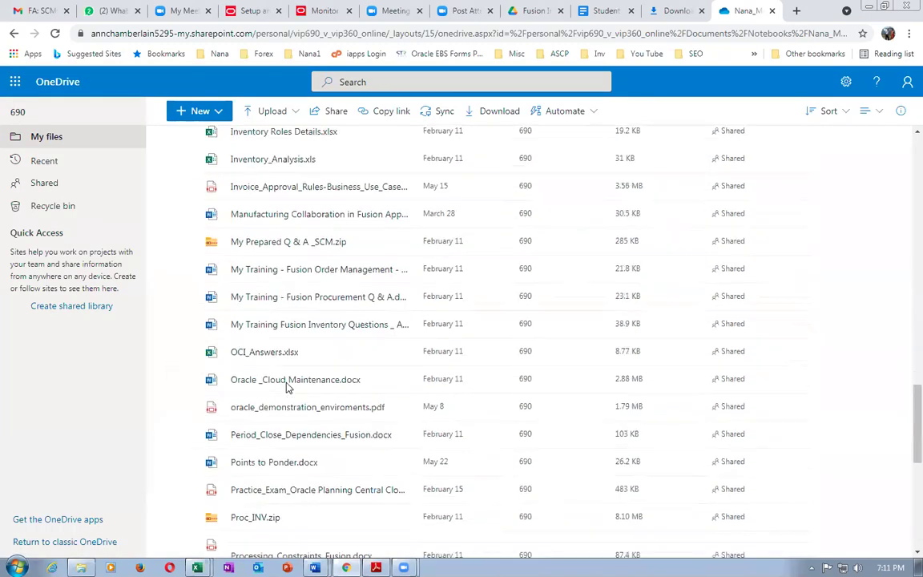
left_click(772, 11)
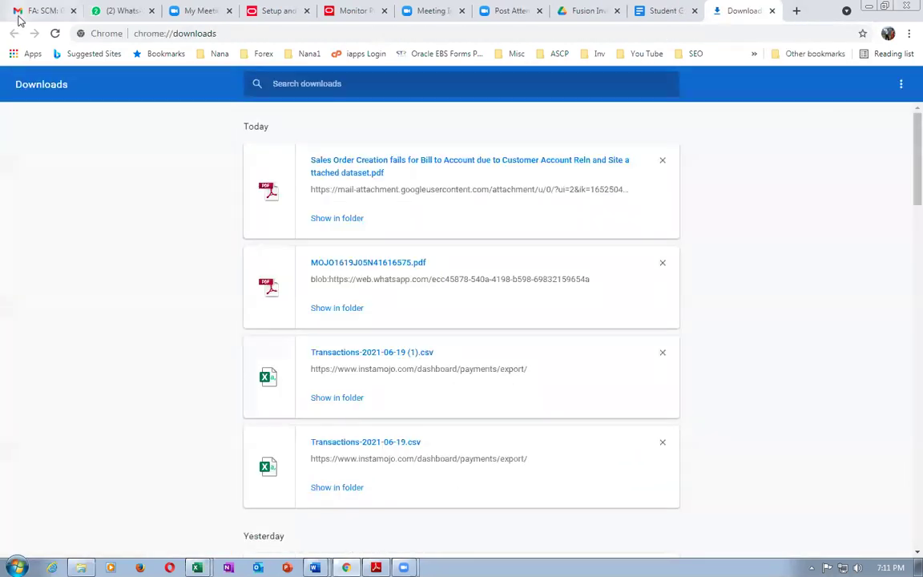
left_click(42, 12)
left_click(110, 12)
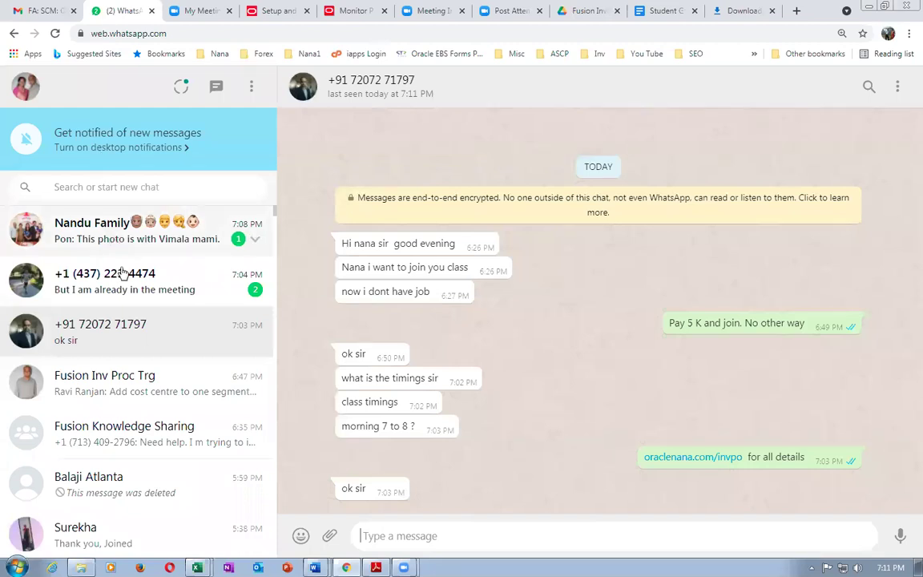
left_click(47, 14)
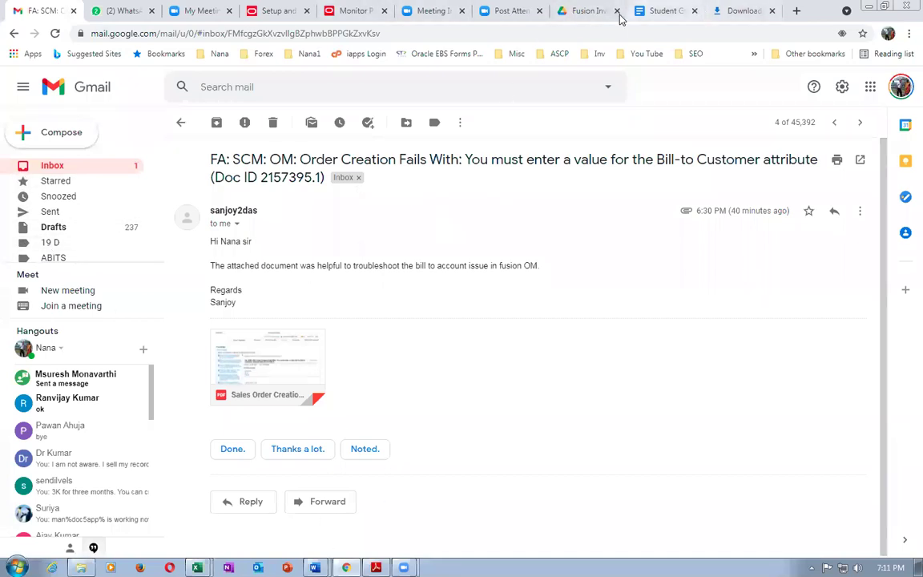
left_click(773, 13)
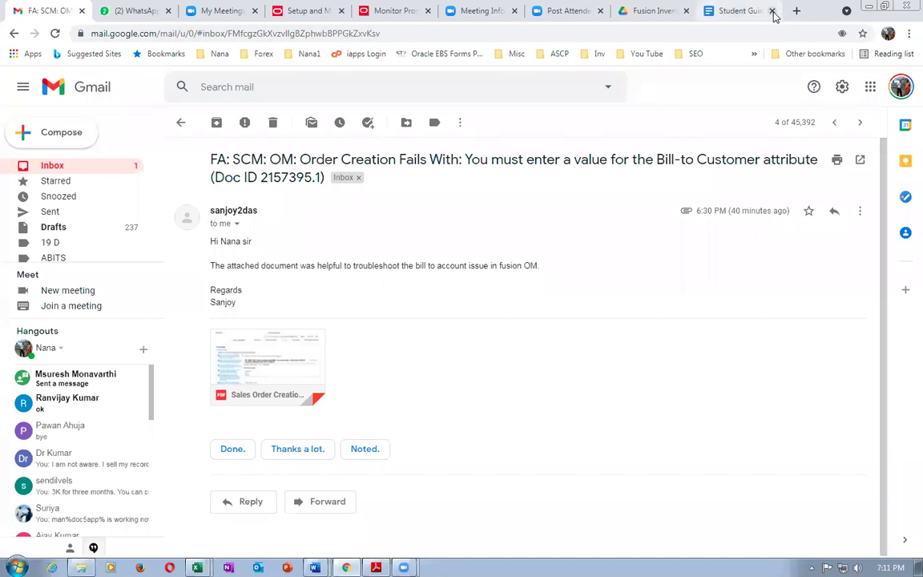
Switch to the Oracle Scheduled Processes page and go to the task search in Setup and Maintenance.
left_click(396, 16)
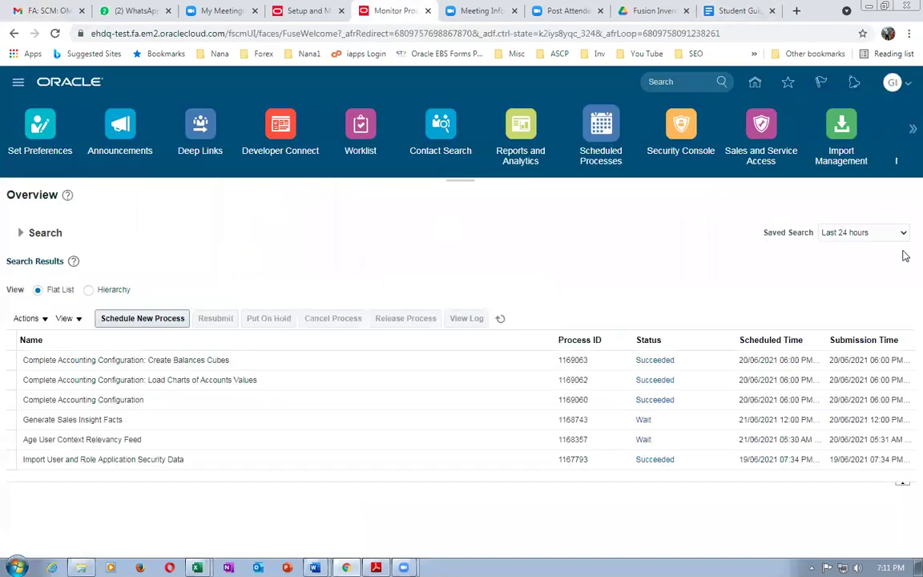
left_click(892, 82)
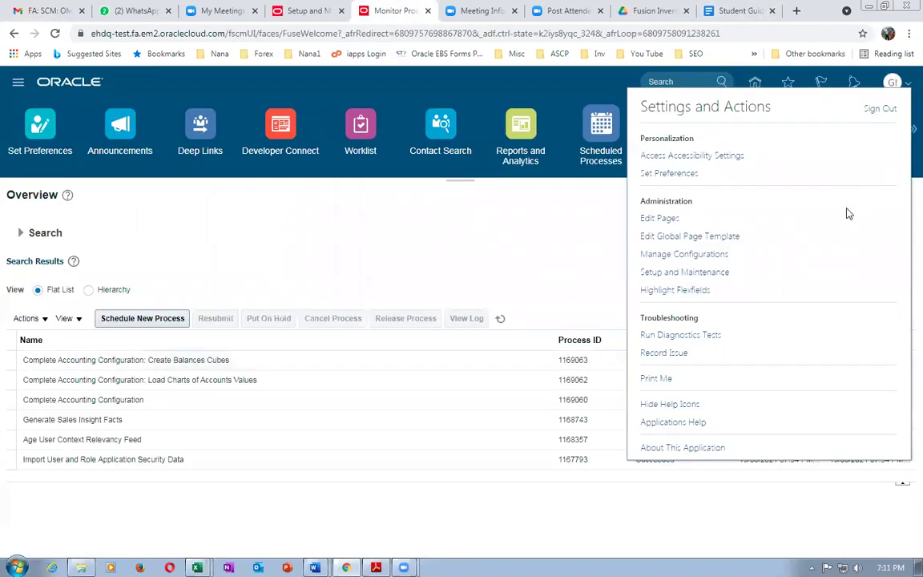
left_click(675, 272)
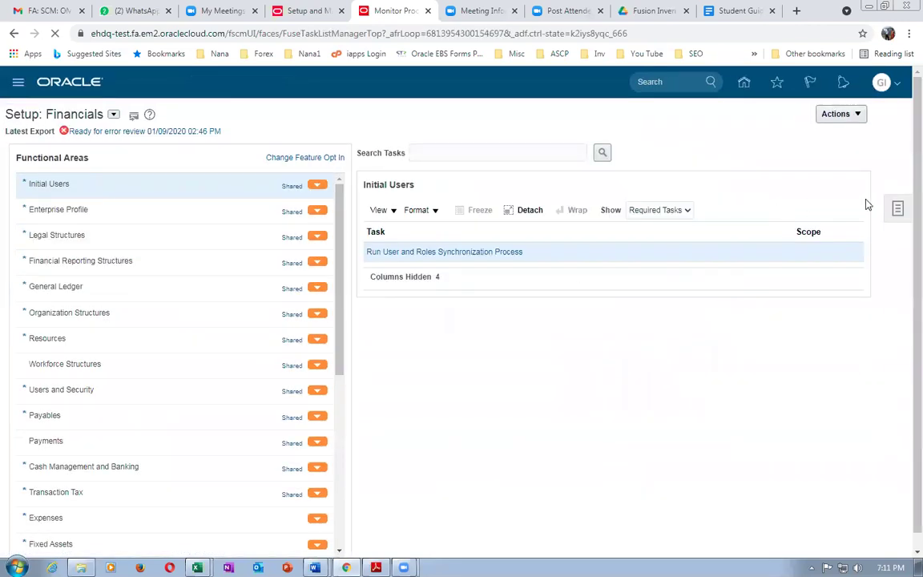
left_click(898, 211)
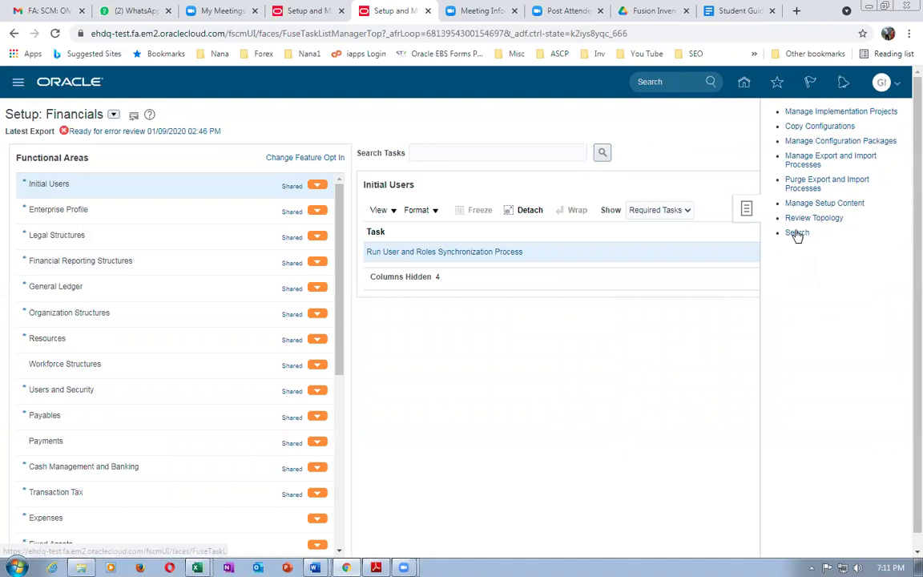
left_click(797, 233)
Search the setup tasks for man%cha%acc%stru% and open Manage Chart of Accounts Structures.
left_click(291, 139)
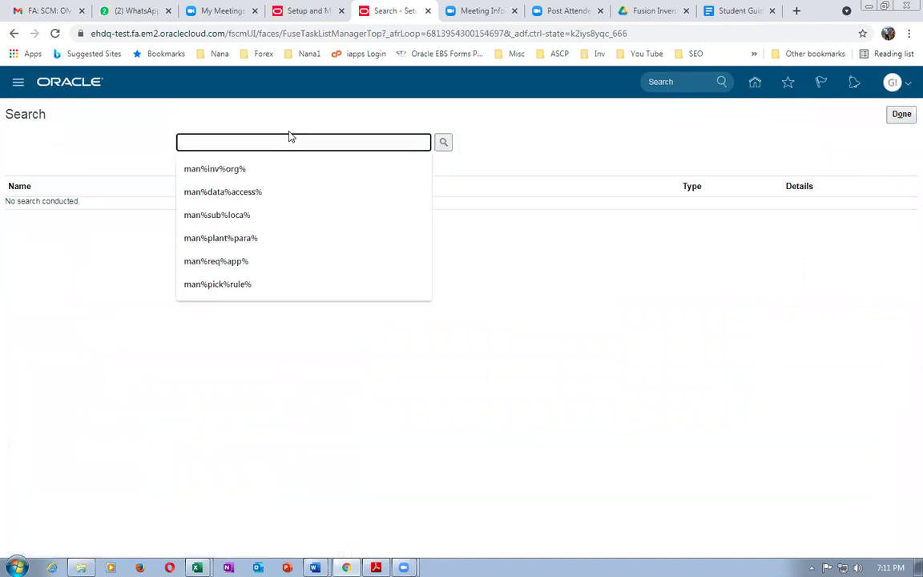
type("man%cha%acc%s")
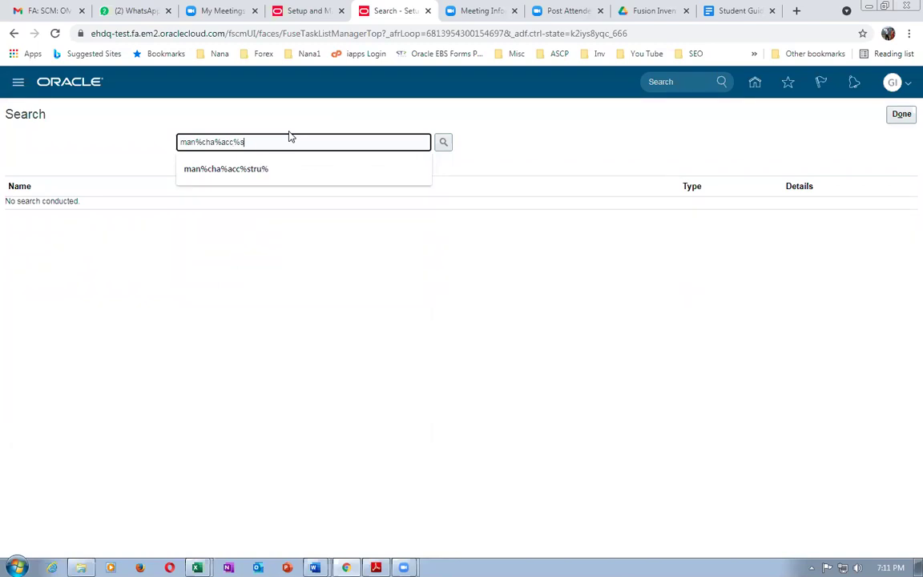
key("Down")
key("Return")
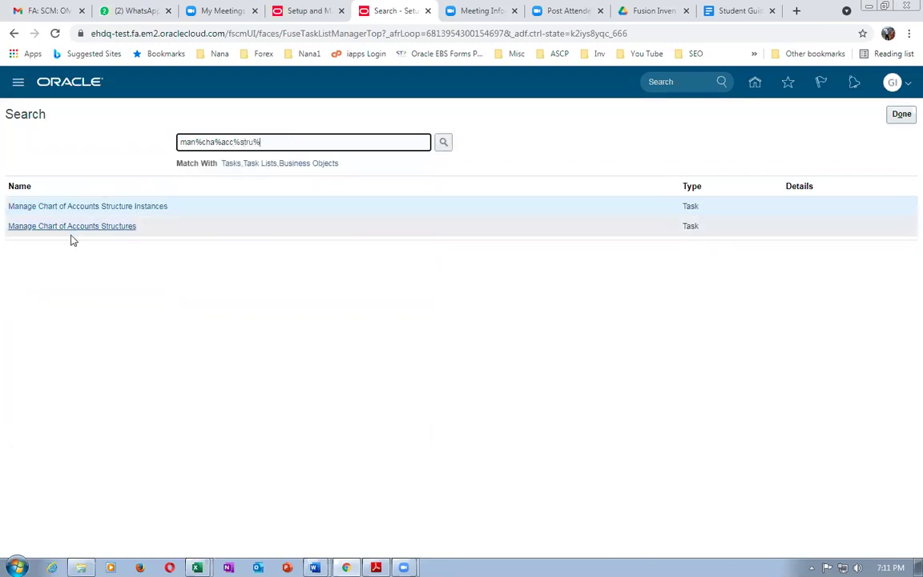
left_click(70, 226)
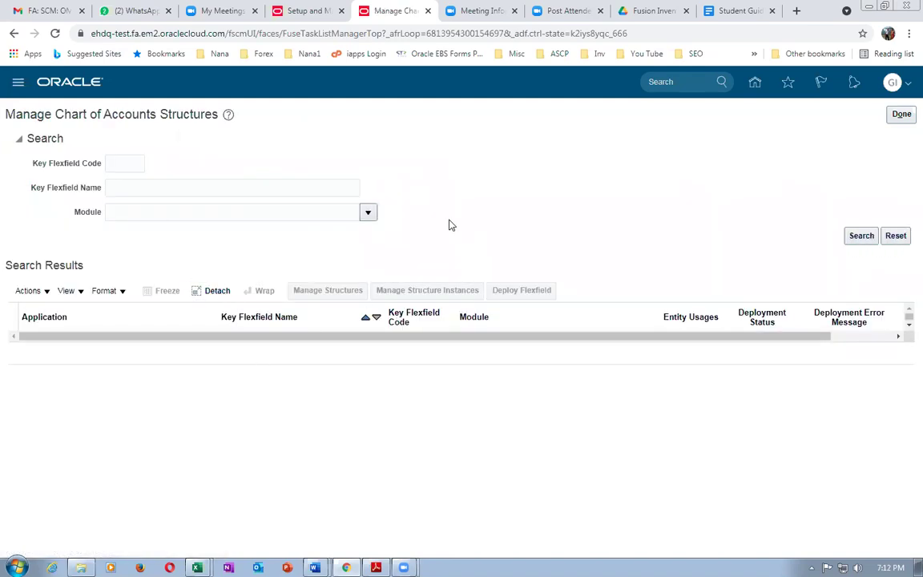
Open the General Ledger Accounting Flexfield's structures, view the blank form for a new structure and cancel it.
left_click(331, 292)
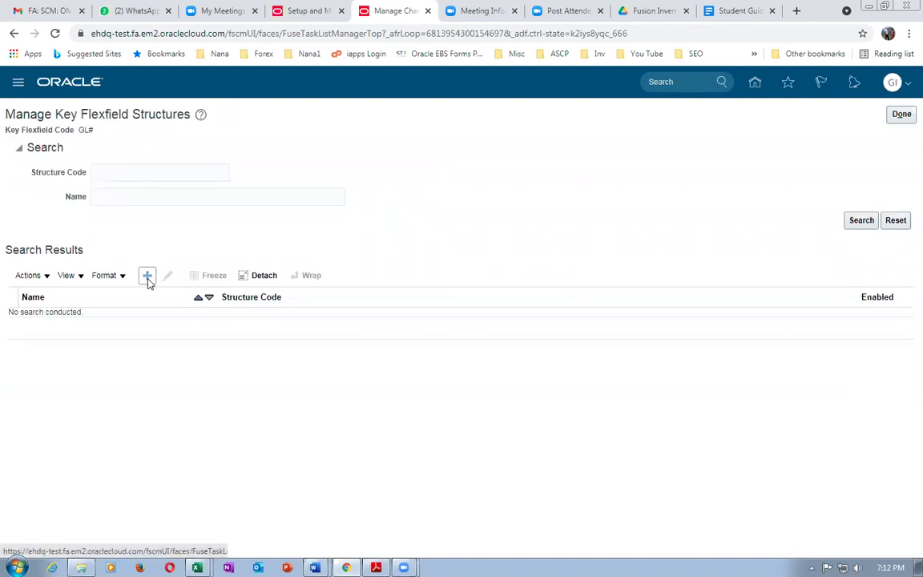
left_click(147, 277)
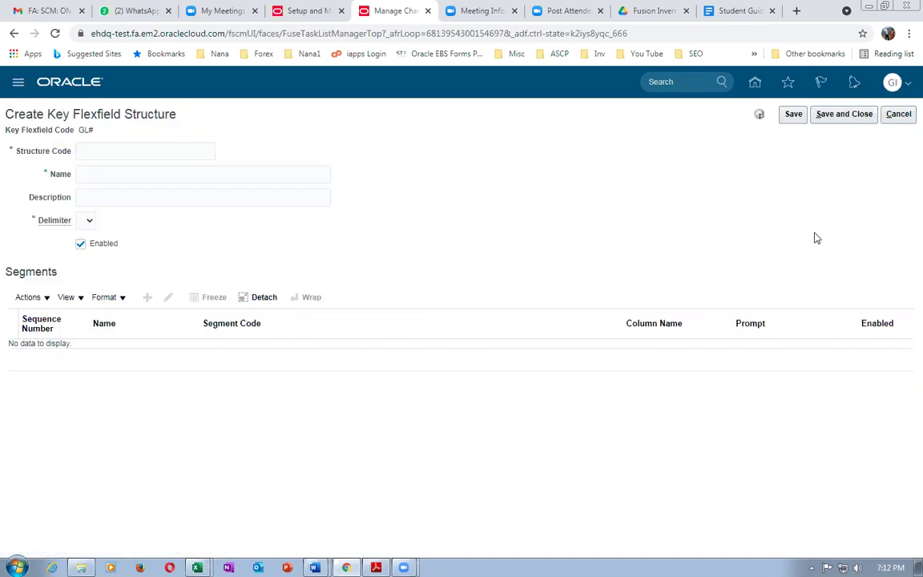
left_click(898, 114)
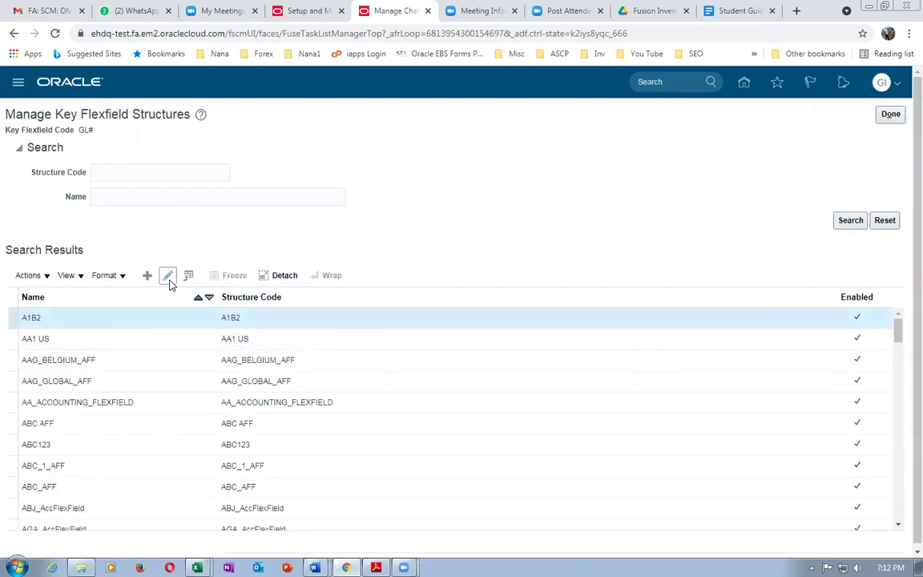
List the key flexfield structures, view the A1B2 structure's name, delimiter and segments, and leave without saving.
left_click(168, 275)
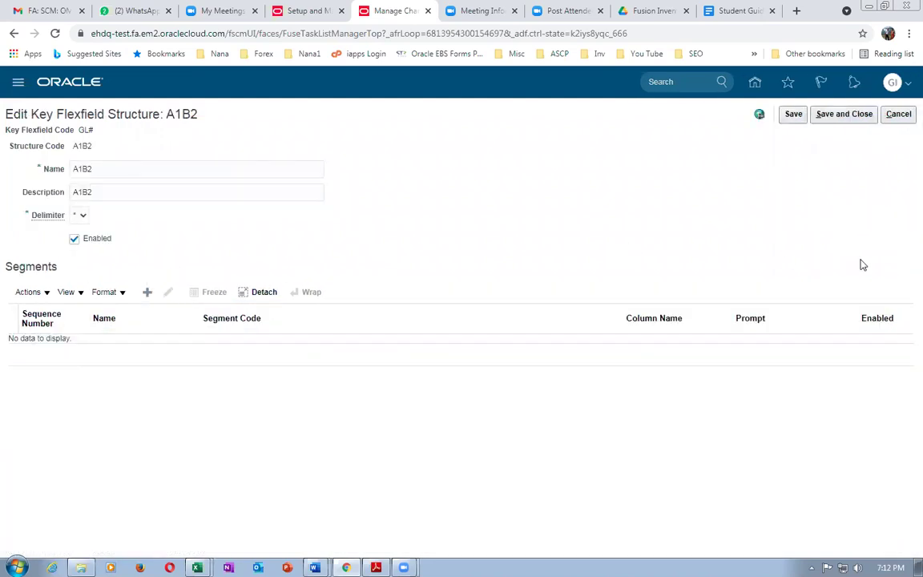
double_click(104, 166)
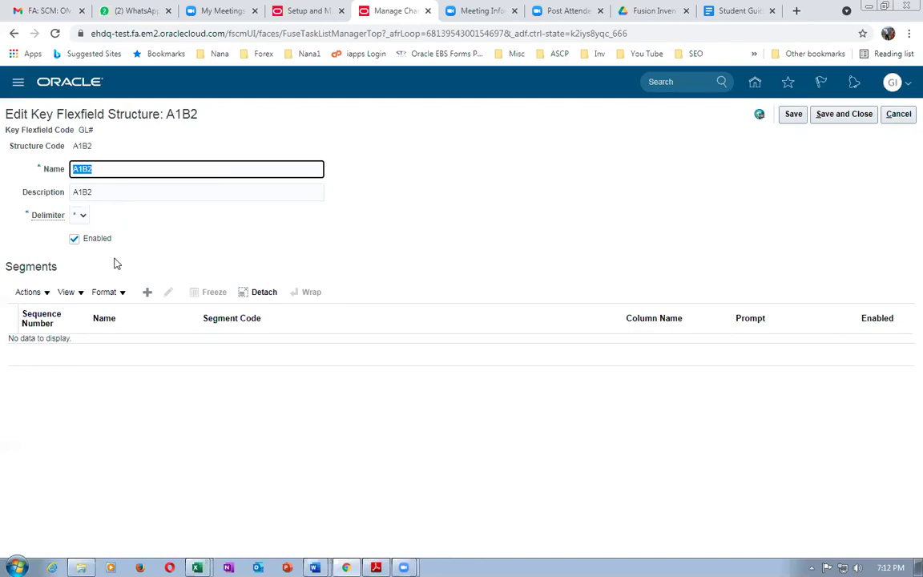
left_click(897, 114)
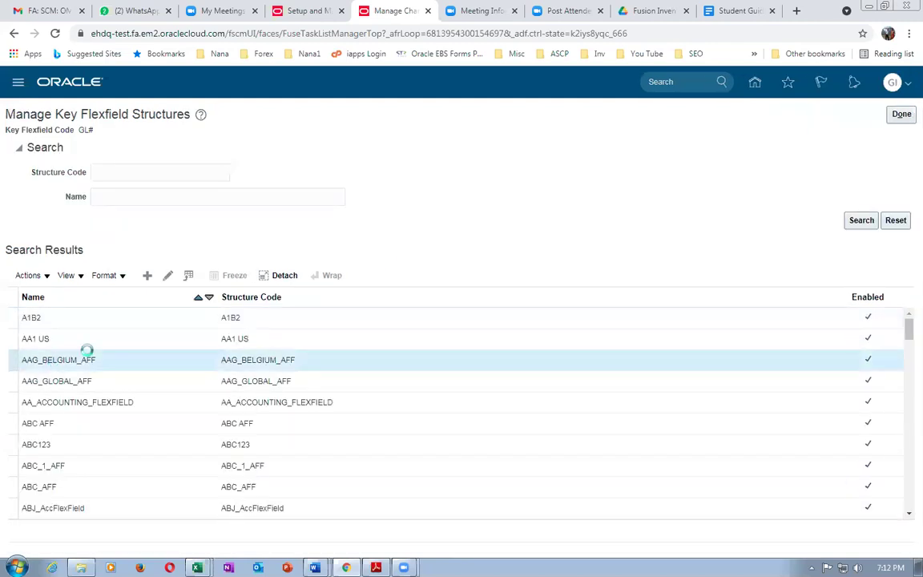
View the AAG_BELGIUM_AFF structure and its AAG_COMPANY segment details, and leave both without saving.
left_click(168, 276)
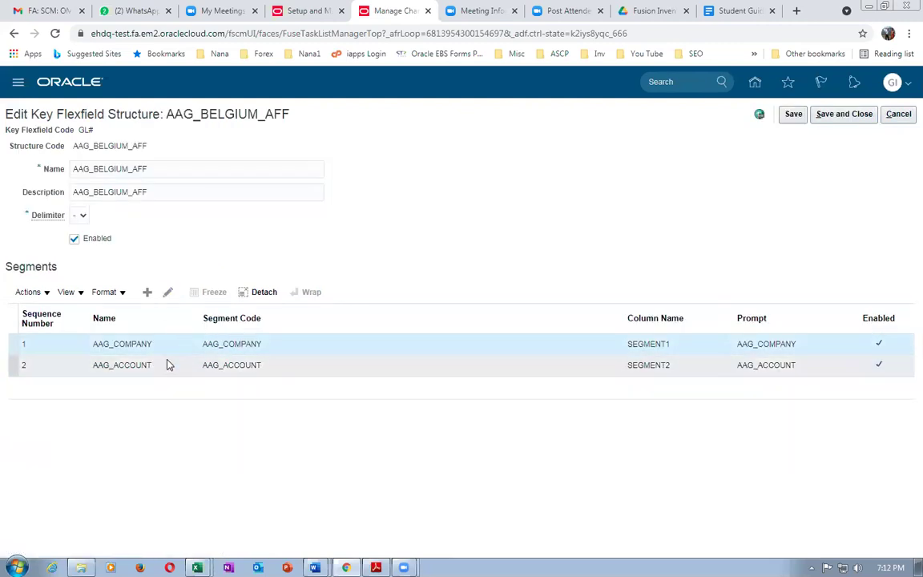
left_click(167, 293)
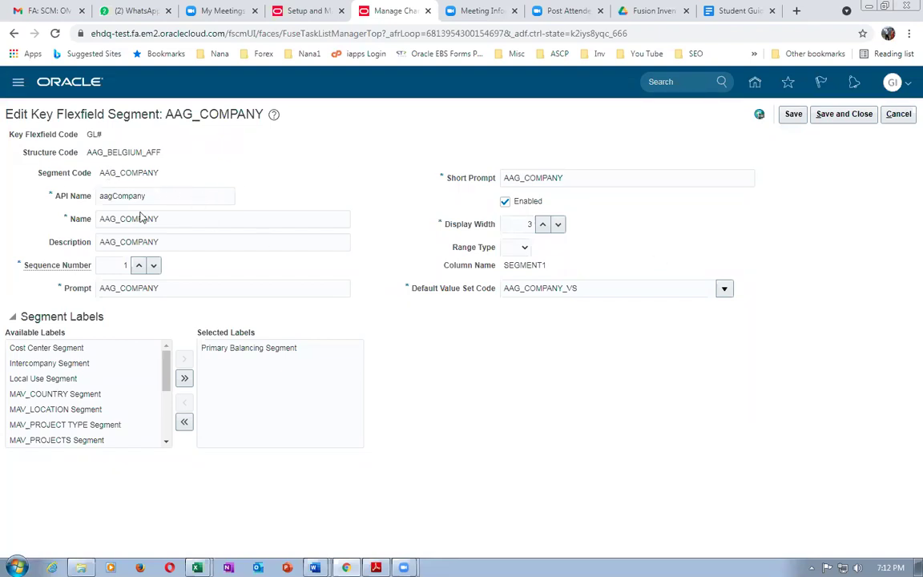
left_click(898, 114)
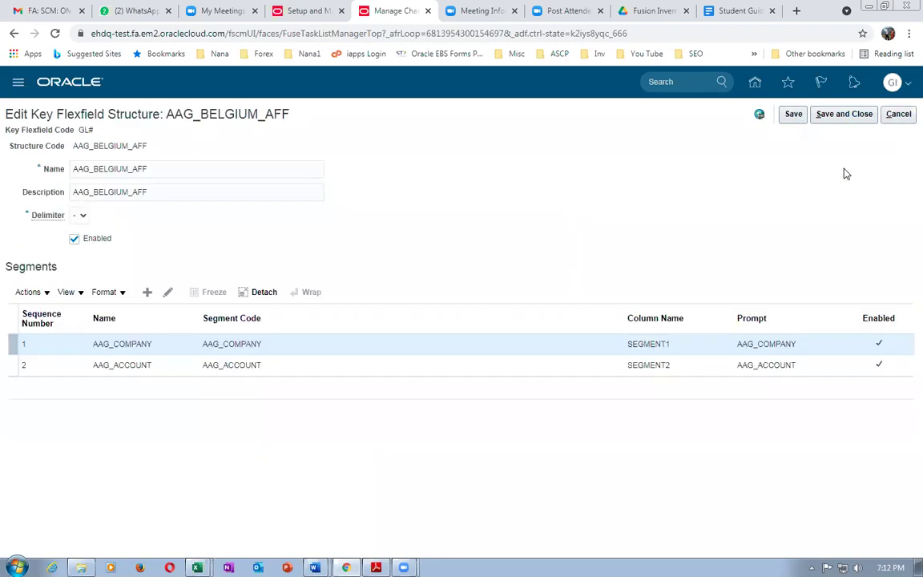
left_click(898, 114)
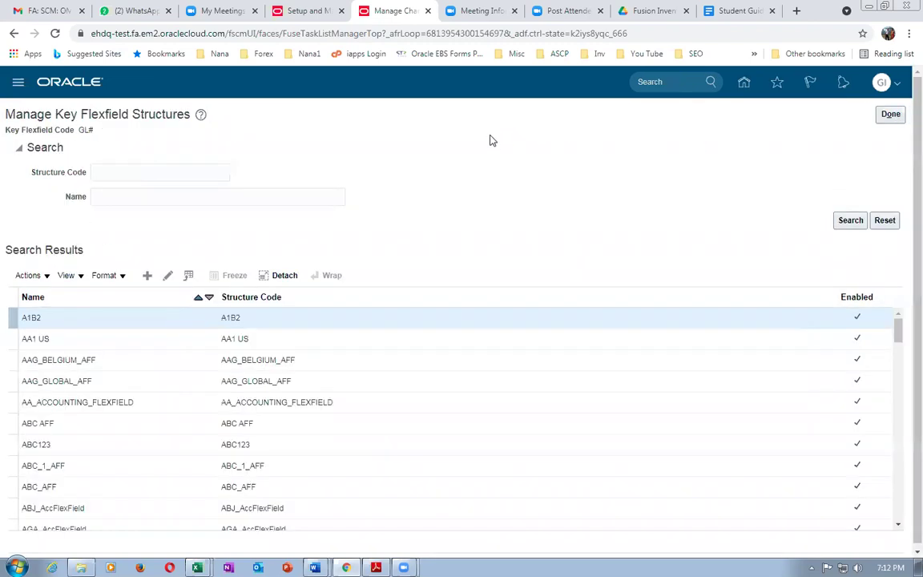
Exit the chart of accounts task to Setup: Financials and switch to the Fusion_Inventory_Procurement_Work_Sheet workbook in Excel.
left_click(890, 115)
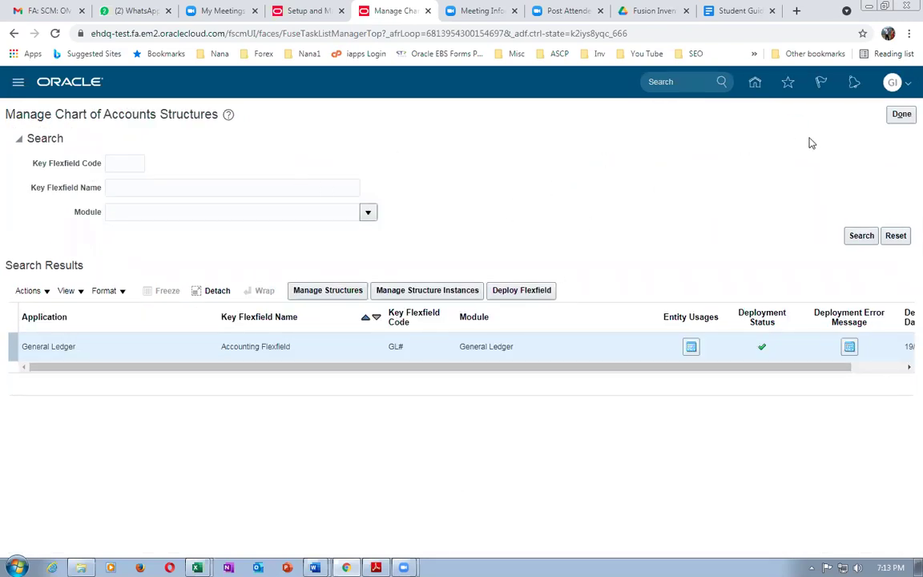
left_click(900, 114)
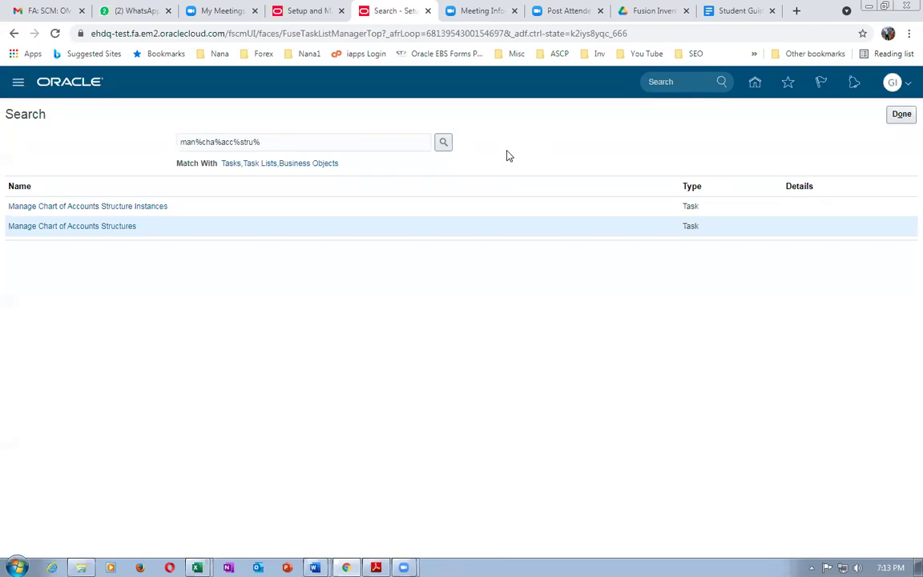
left_click(901, 114)
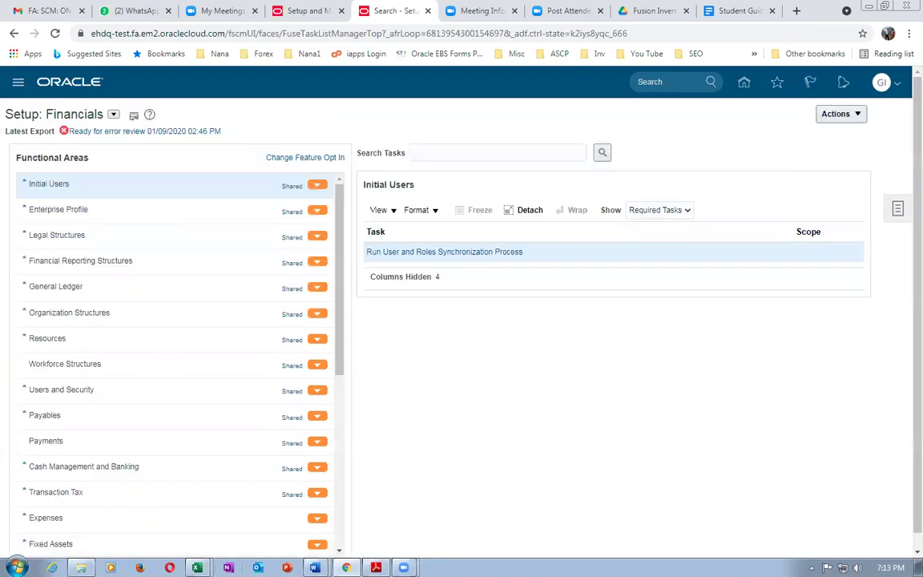
mouse_move(196, 567)
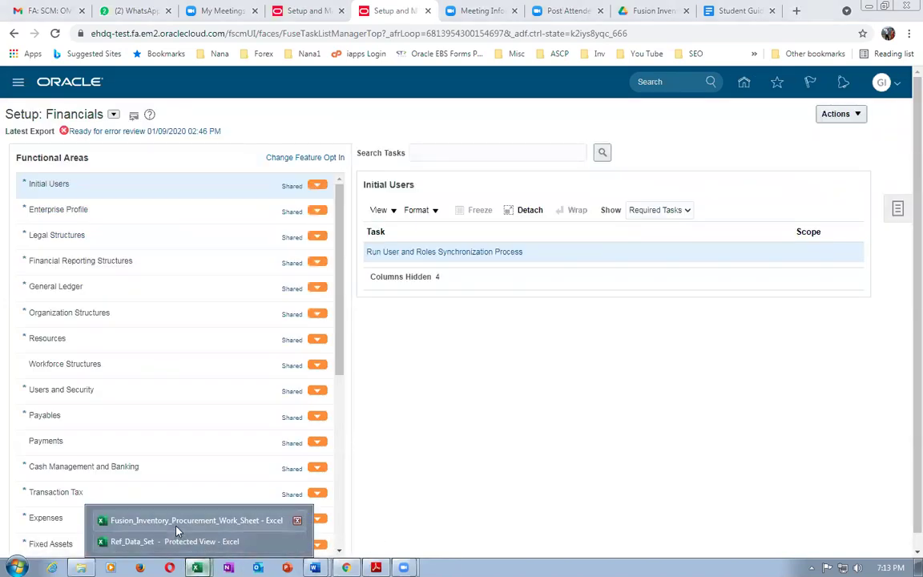
left_click(177, 528)
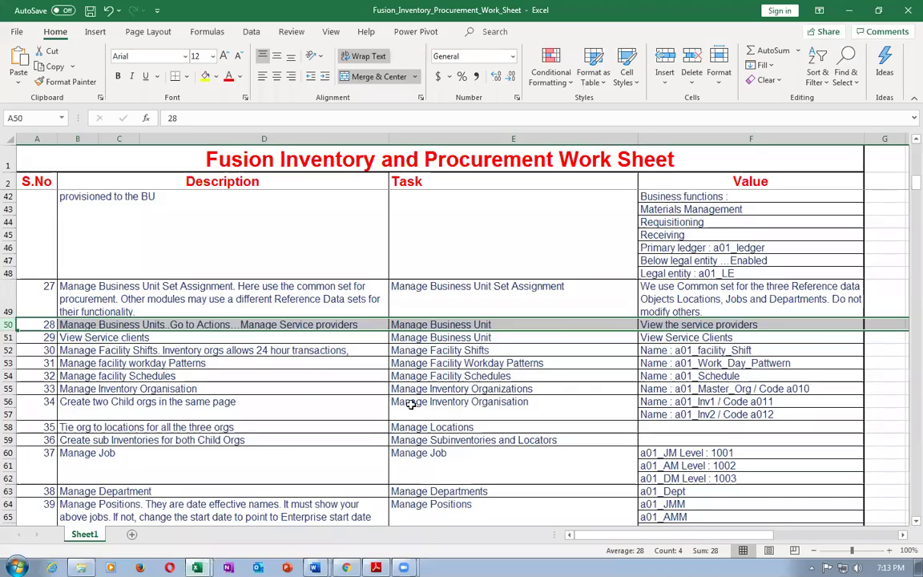
Go through worksheet items 28 to 30 and copy the Manage Facility Shifts task name from item 30.
left_click(94, 324)
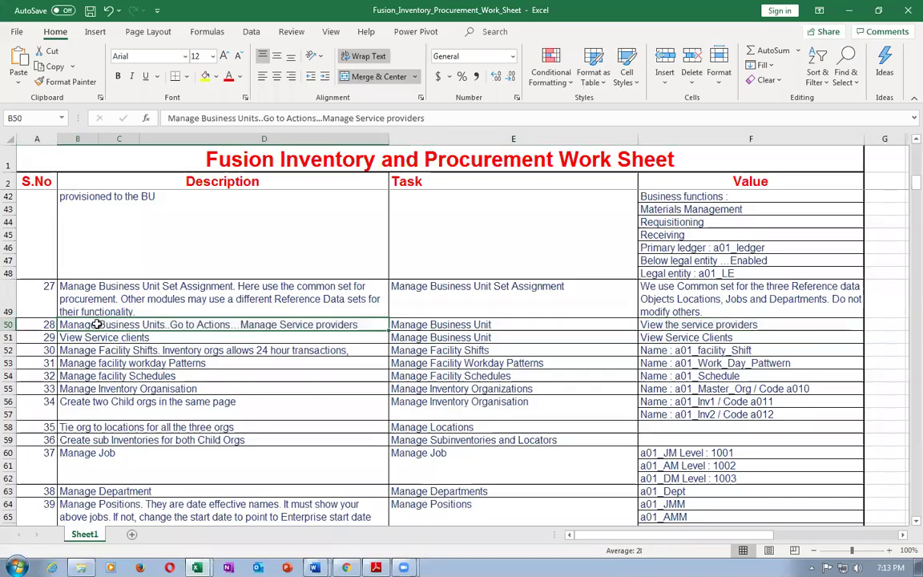
left_click(8, 324)
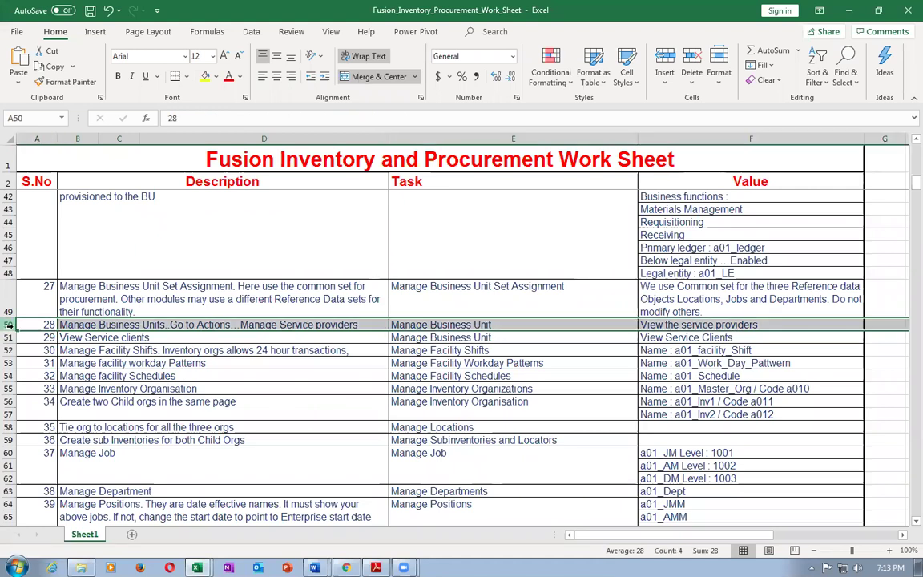
left_click(125, 340)
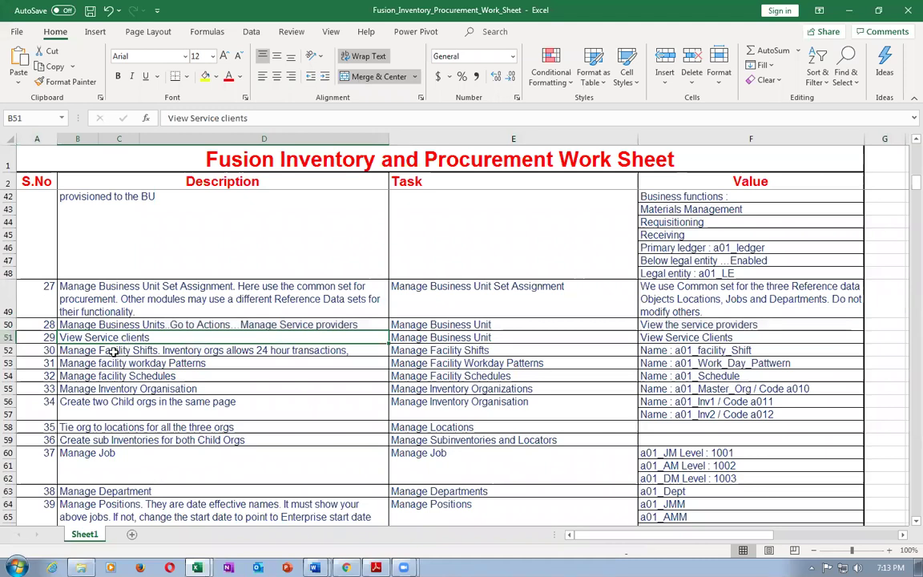
left_click(113, 353)
left_click(473, 350)
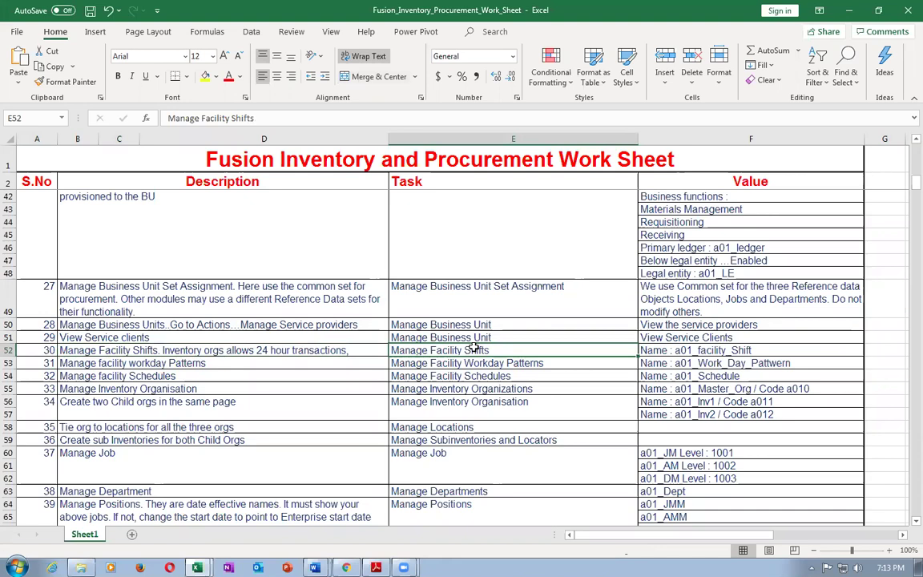
key("ctrl+c")
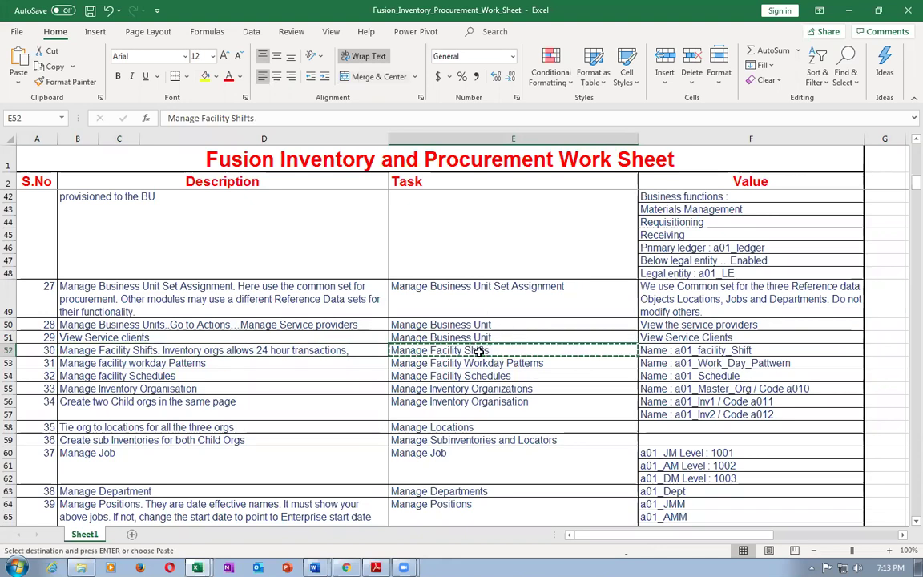
Switch to Oracle Fusion in Chrome, search the setup tasks for Manage Facility Shifts and open that task.
key("alt+Tab")
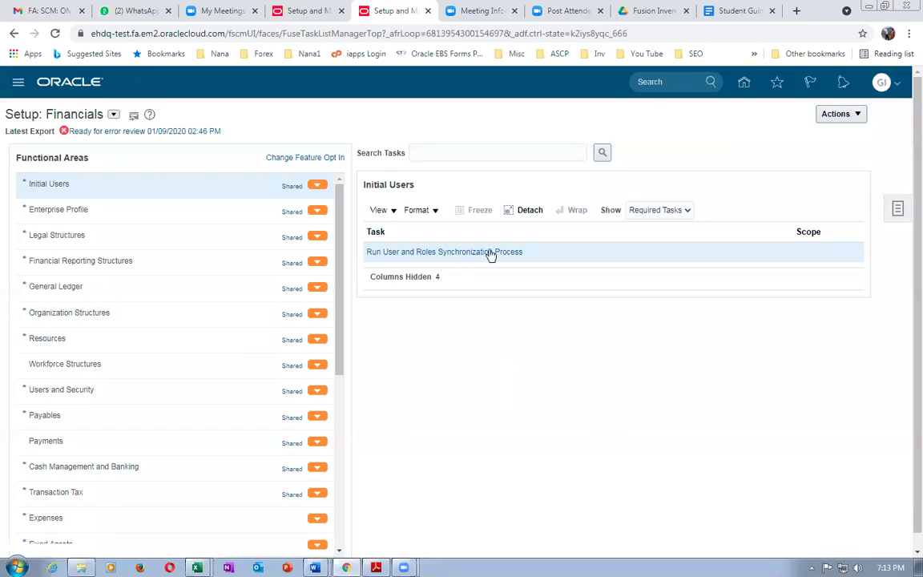
left_click(897, 209)
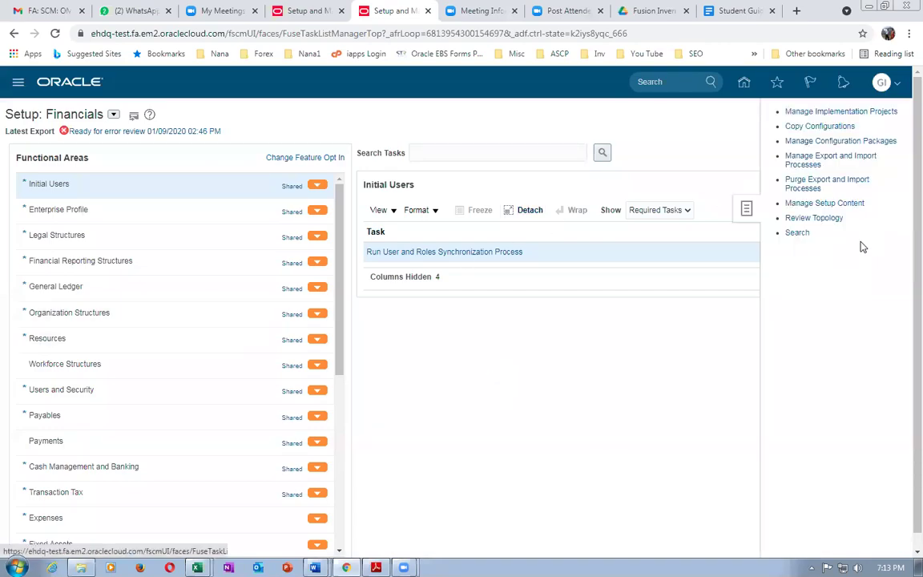
left_click(798, 233)
left_click(265, 141)
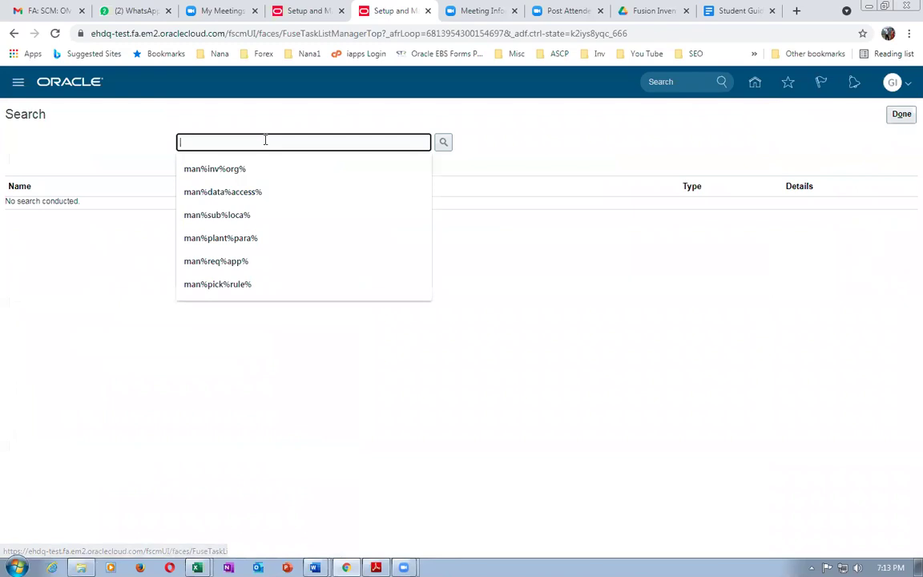
key("ctrl+v")
key("Return")
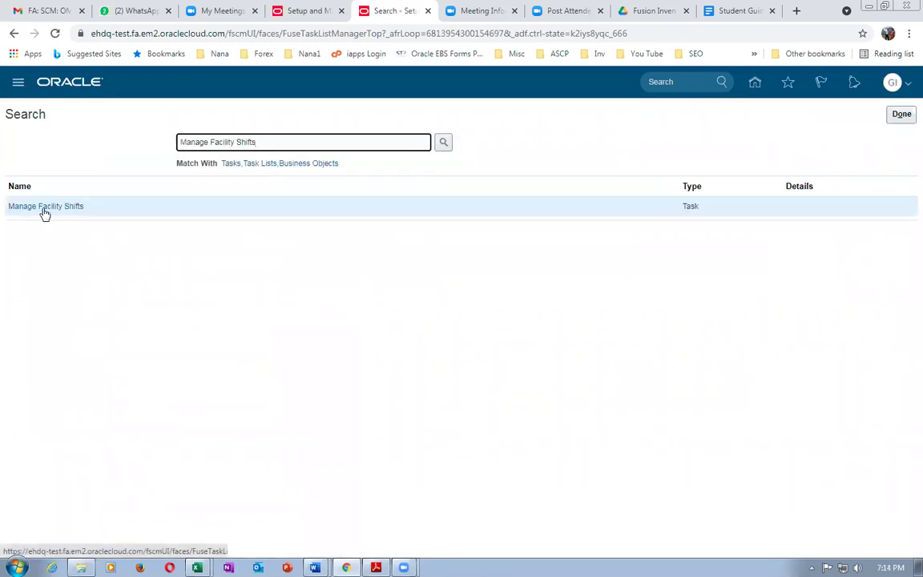
left_click(41, 206)
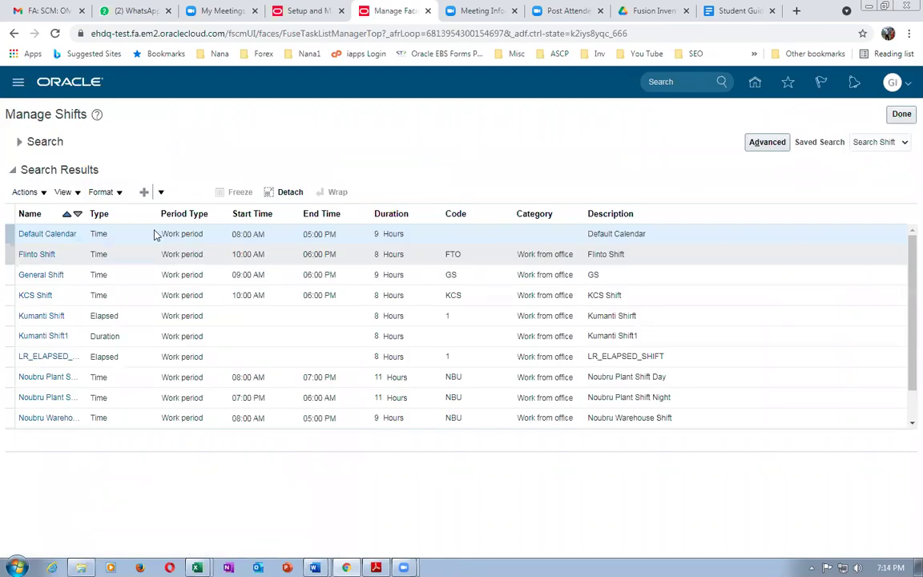
Start a new time shift with "g03 facility shift" as both name and description, and g03 as the code.
left_click(143, 191)
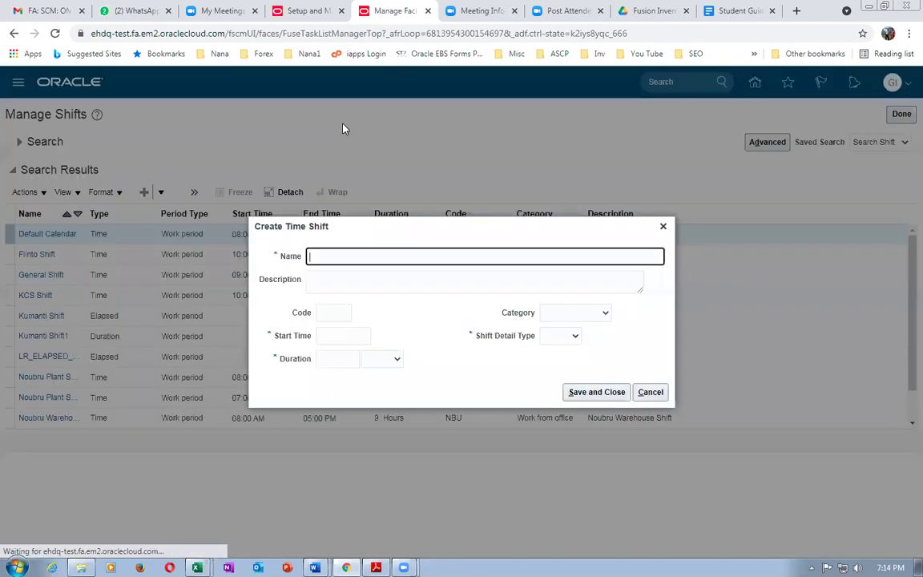
type("g03 facility shift")
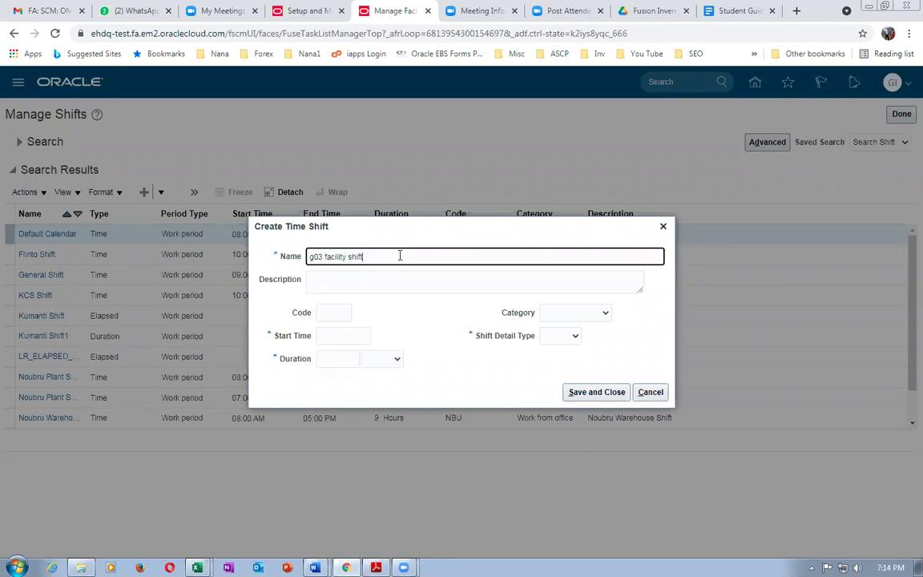
left_click_drag(400, 256, 228, 247)
left_click(333, 280)
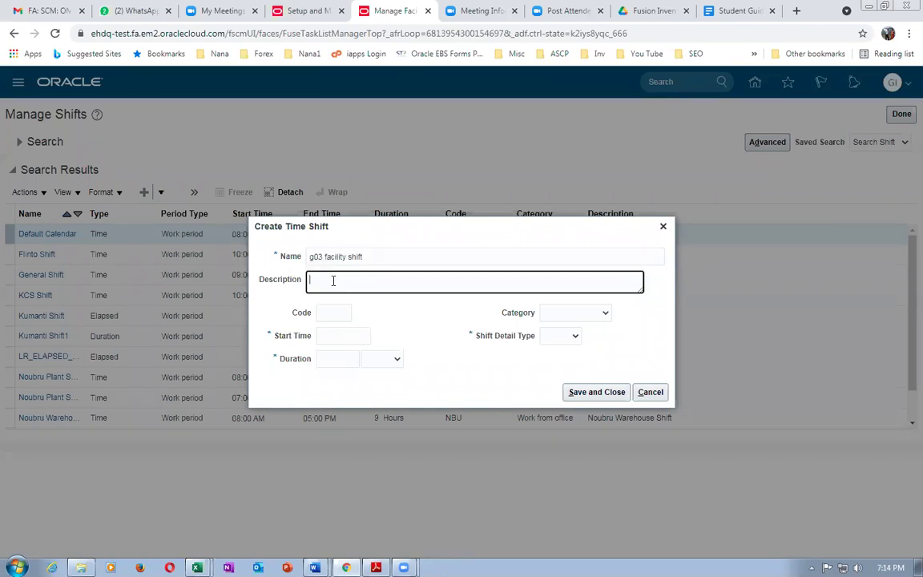
key("ctrl+v")
left_click(343, 313)
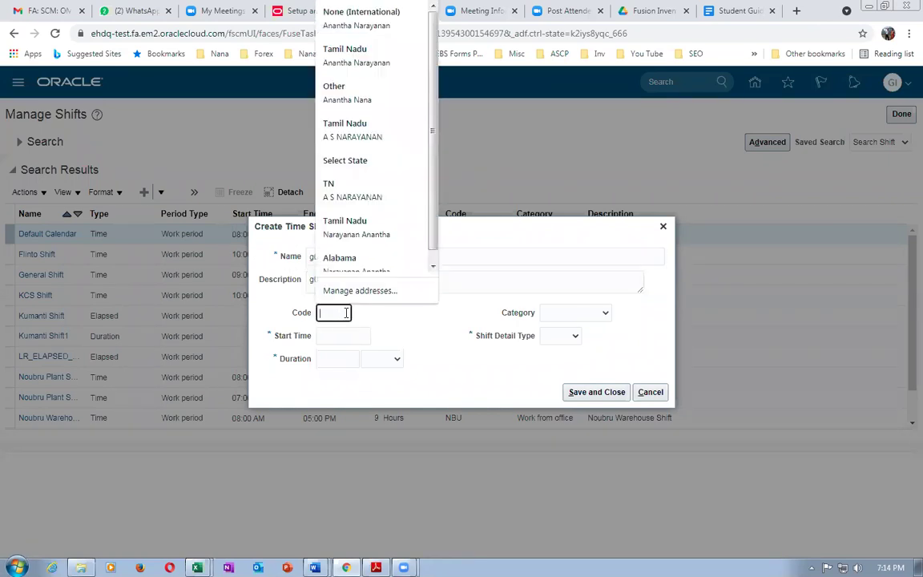
type("g03")
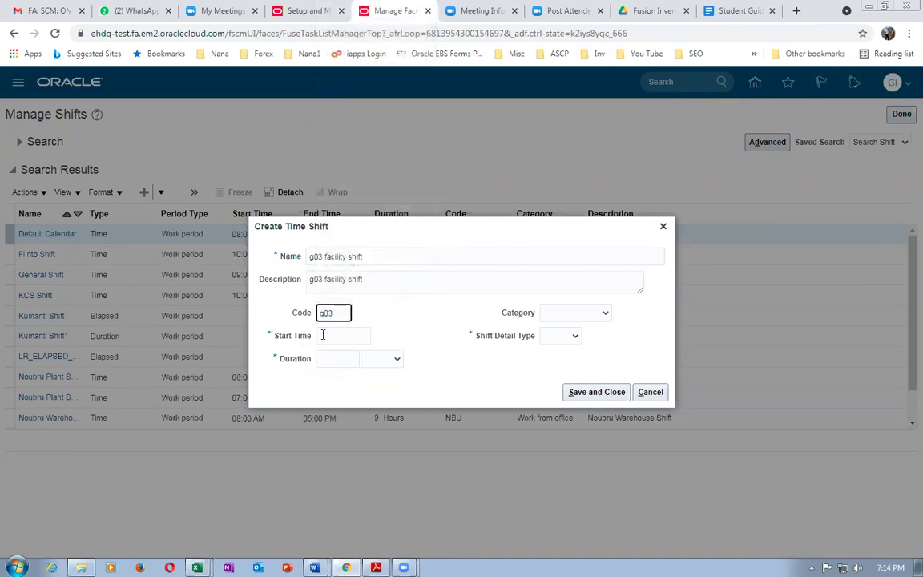
Set the new shift's start time to 08:00 AM and its duration to 8 hours.
left_click(323, 334)
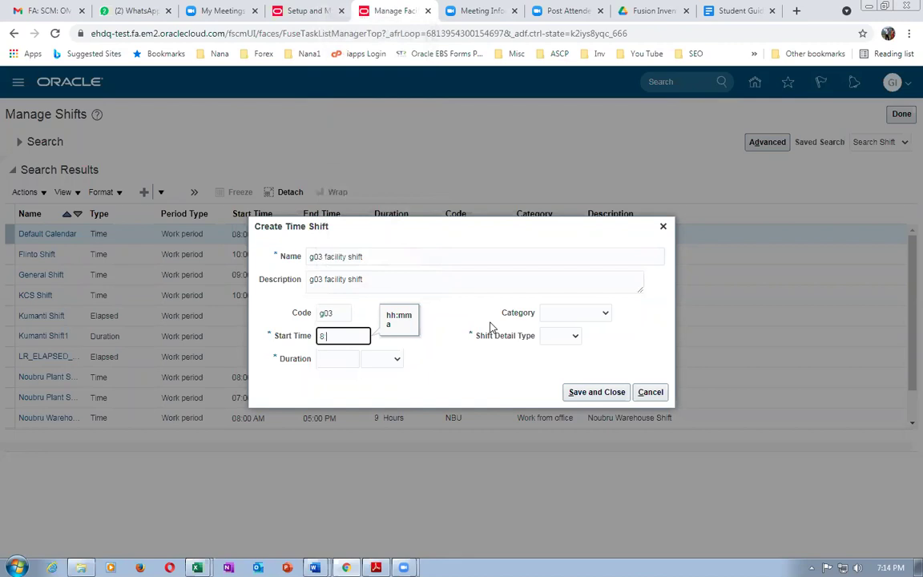
type("8:00 AM")
key("Tab")
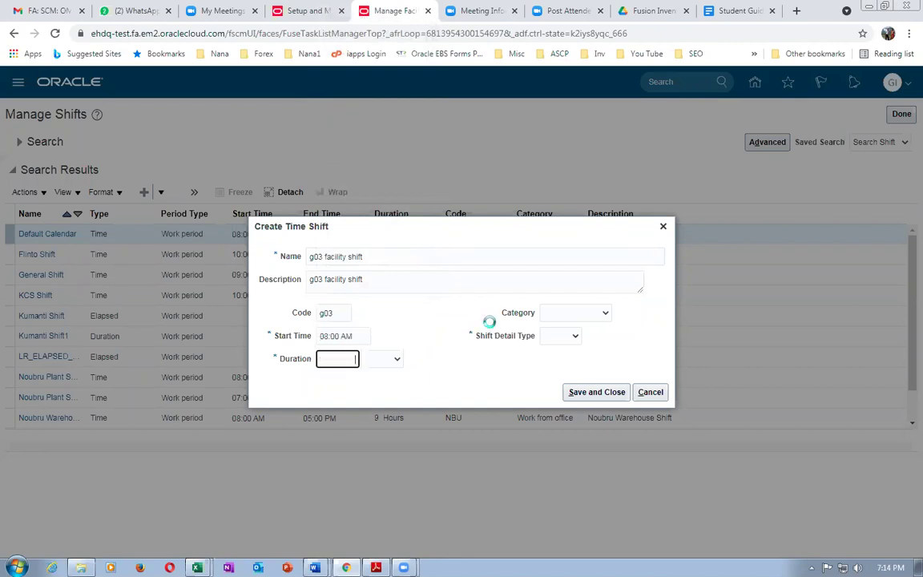
type("8")
key("Tab")
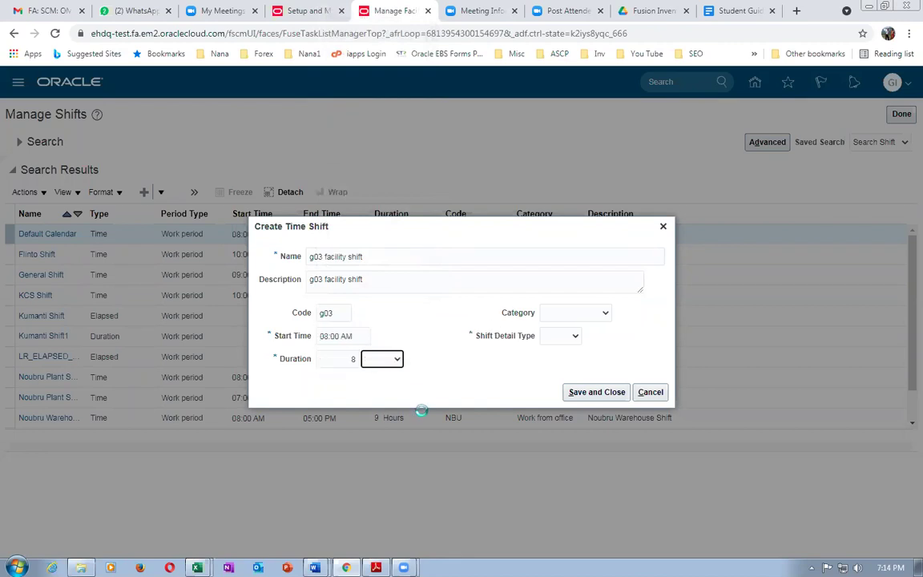
left_click(395, 359)
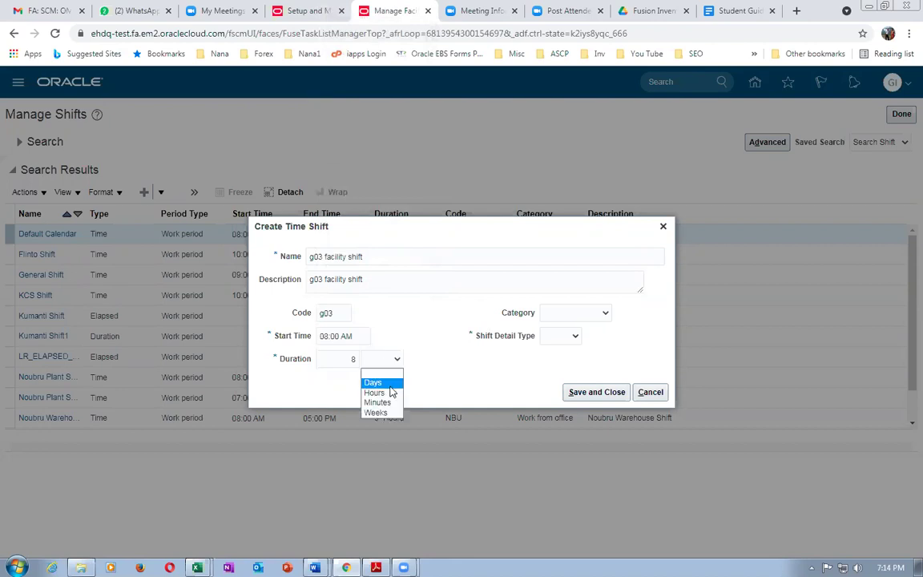
left_click(381, 392)
Set the shift's category to Work from office and its shift detail type to None.
left_click(567, 313)
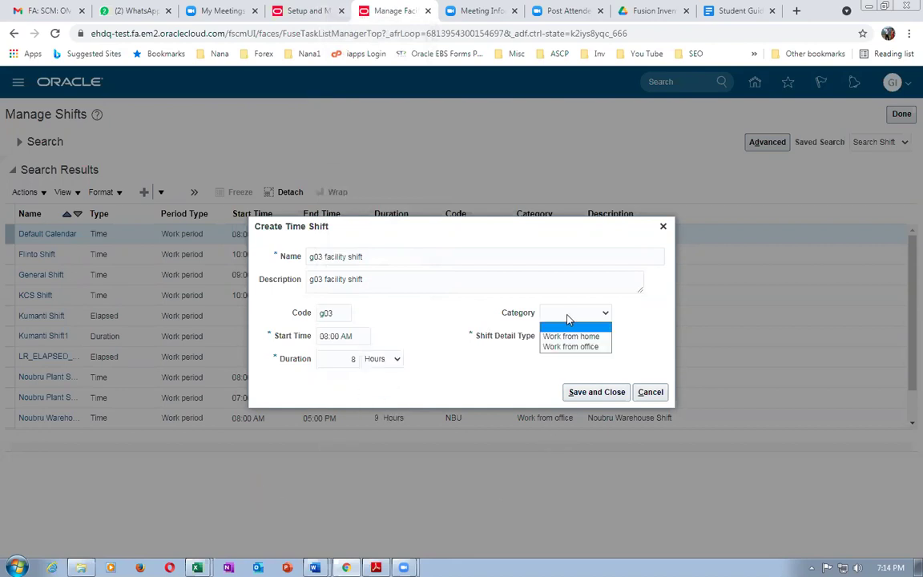
left_click(583, 345)
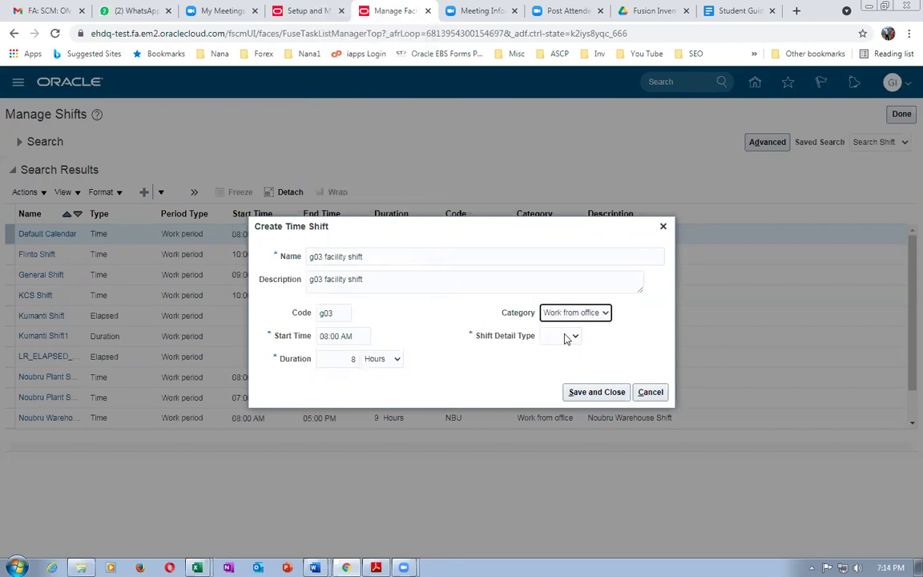
left_click(565, 336)
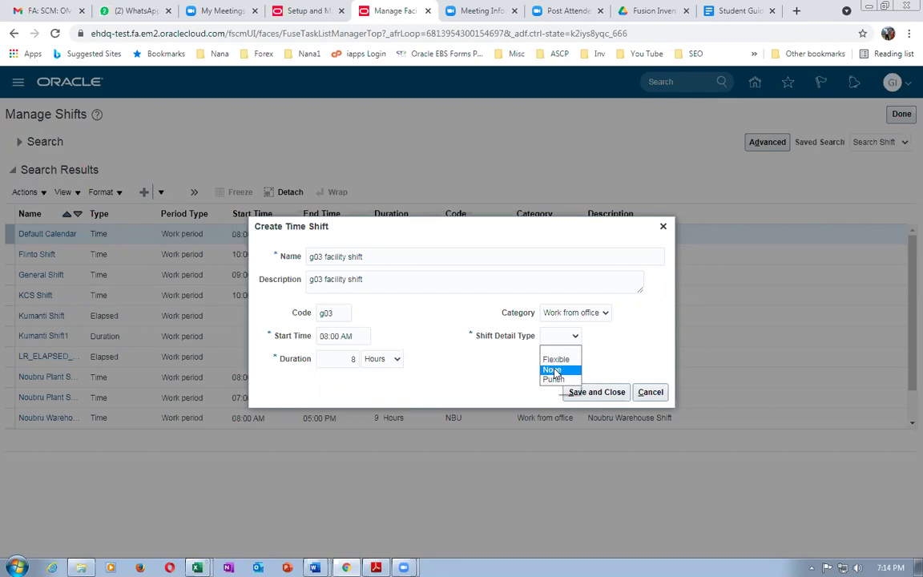
left_click(552, 369)
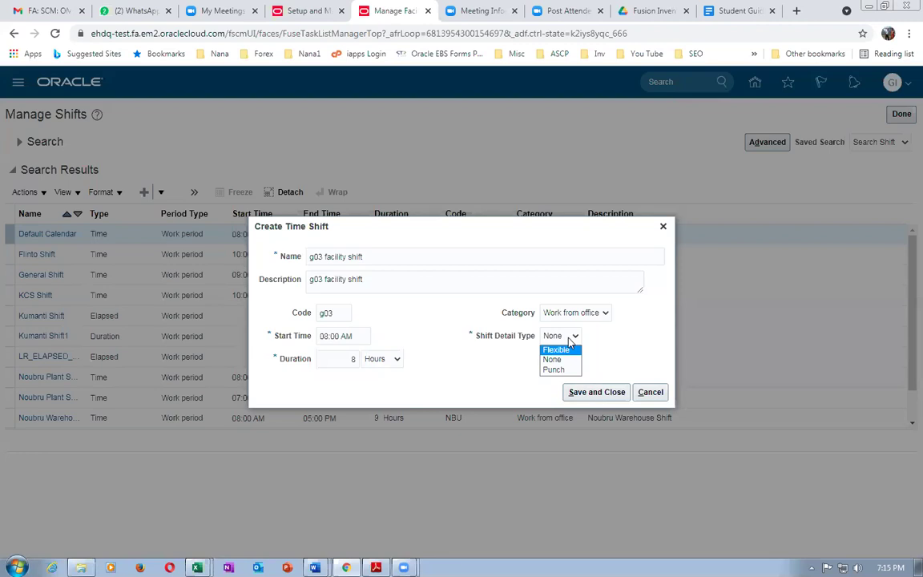
Review the available shift detail types, keep None selected, and save and close the new shift.
left_click(570, 338)
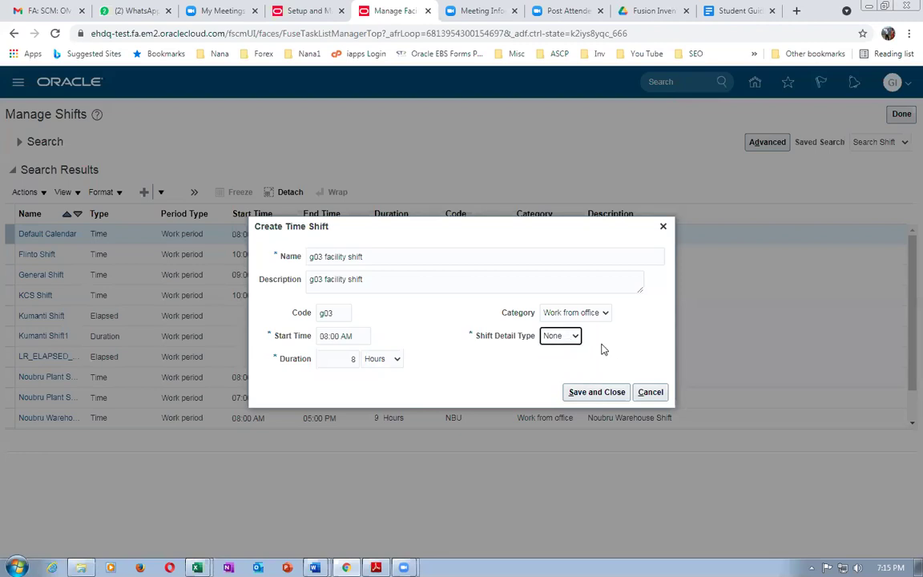
left_click(551, 336)
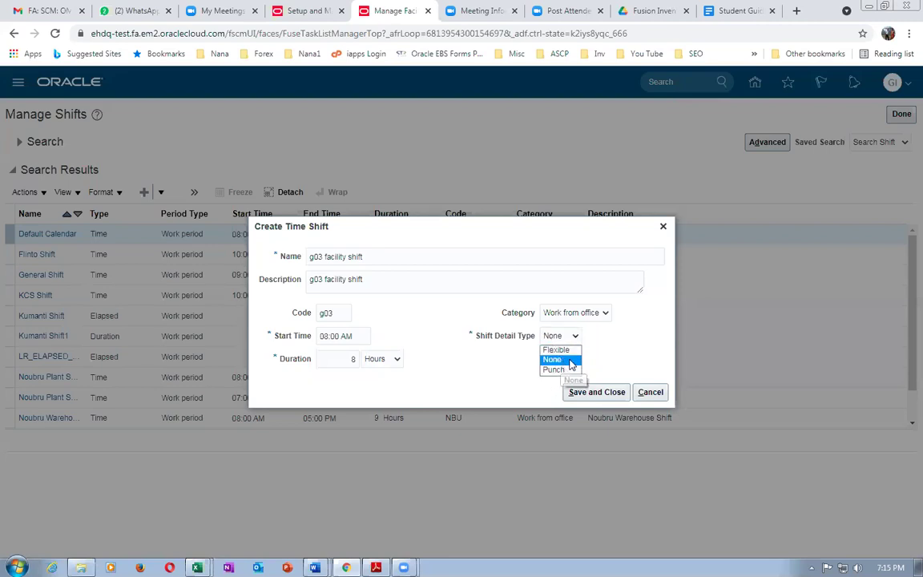
left_click(603, 348)
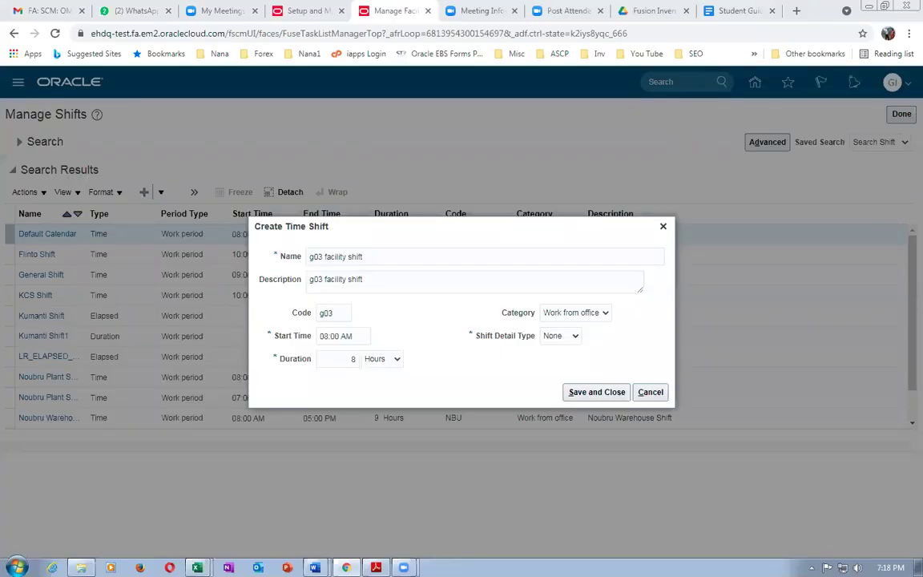
left_click(560, 336)
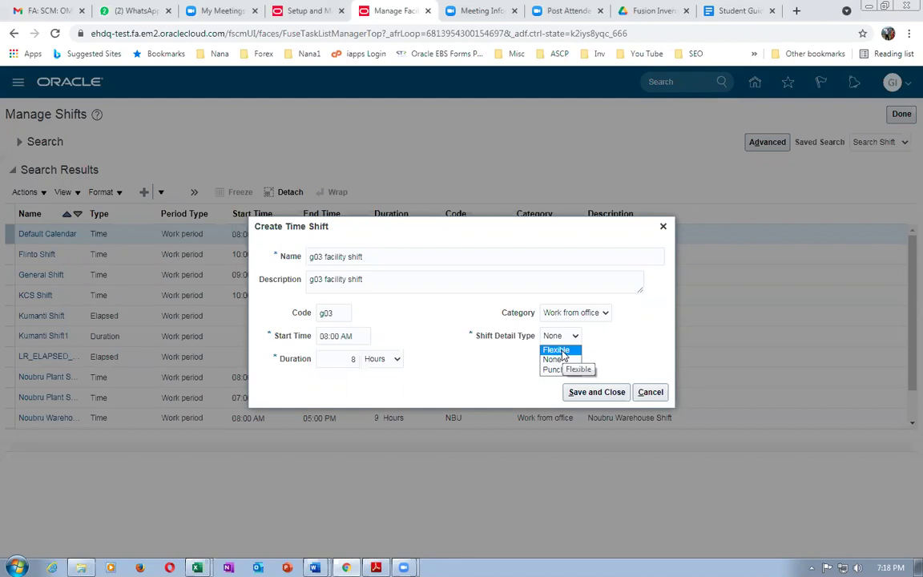
left_click(559, 358)
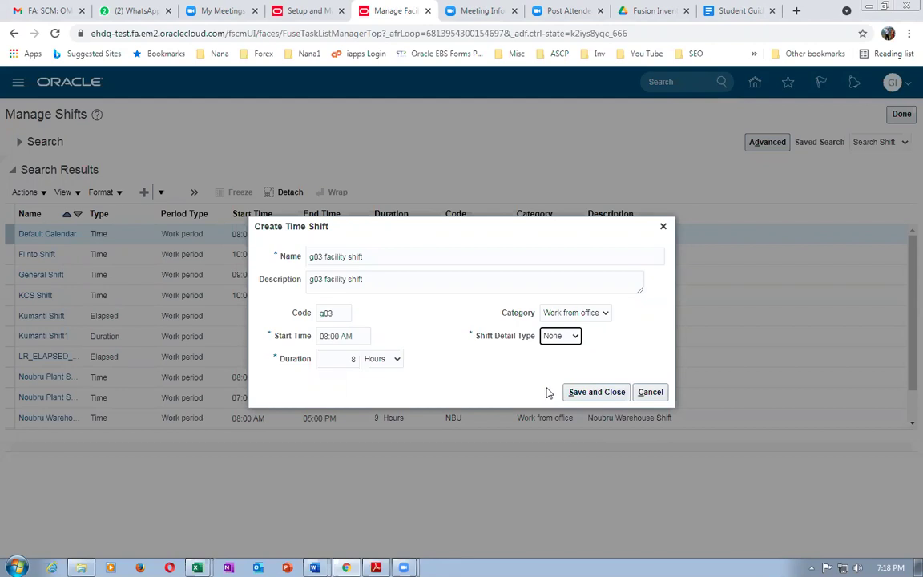
left_click(578, 392)
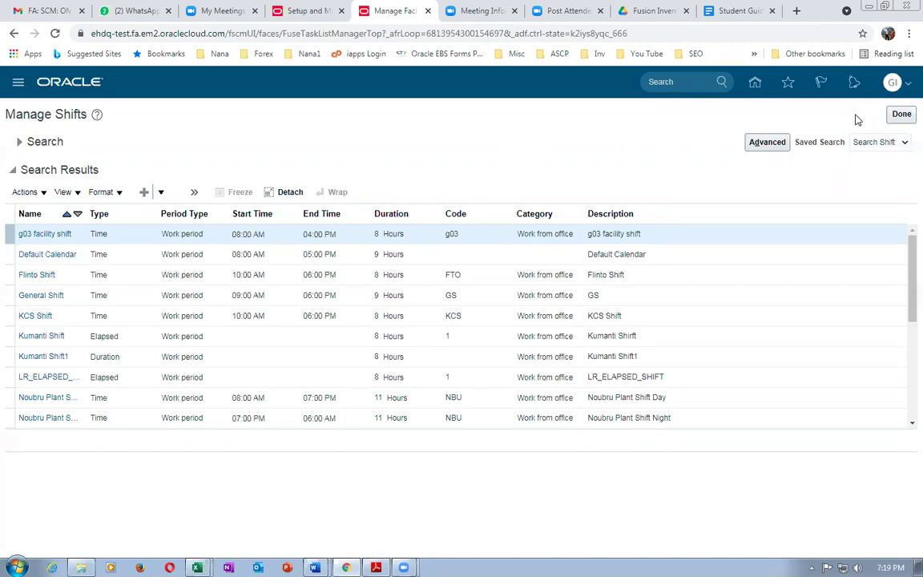
Leave the Manage Shifts page and copy the Manage Facility Workday Patterns task name from item 31 of the Excel worksheet.
left_click(900, 114)
key("alt+Tab")
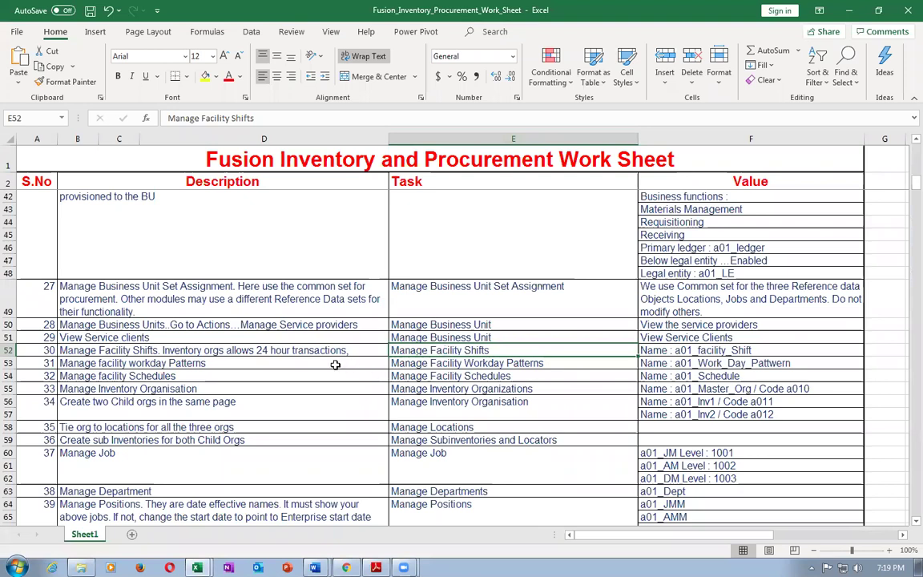
left_click(295, 363)
left_click(453, 362)
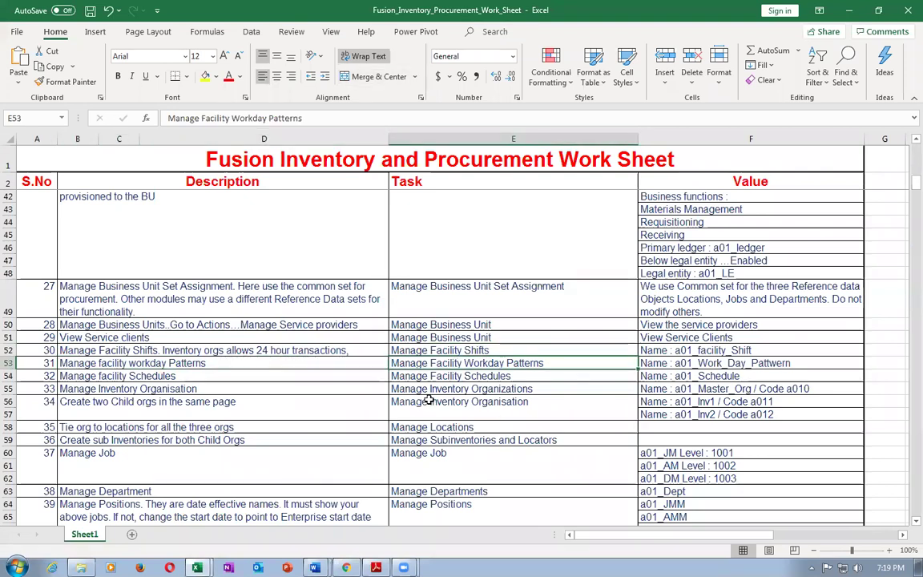
Switch back to Oracle Fusion, search the setup tasks for Manage Facility Workday Patterns and open that task.
key("alt+Tab")
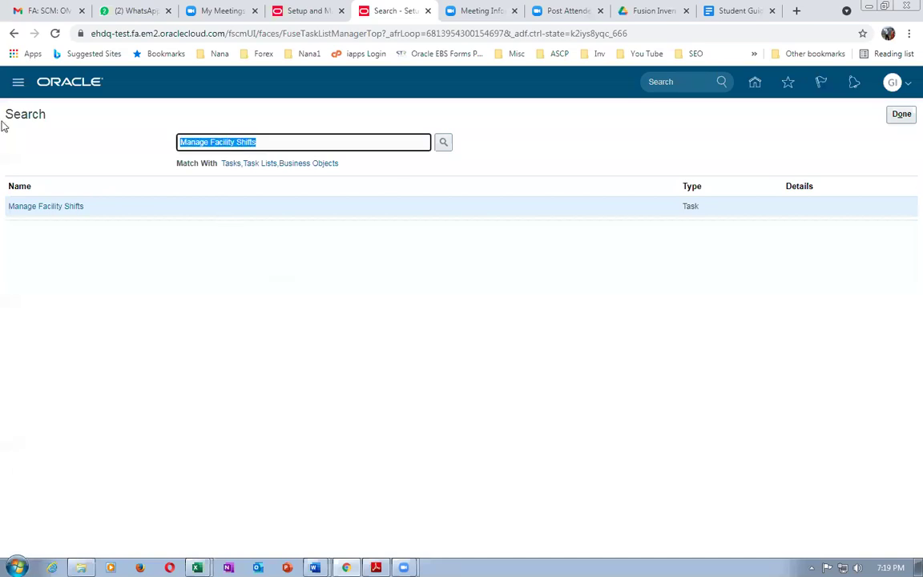
type("Manage Facility Workday Patterns")
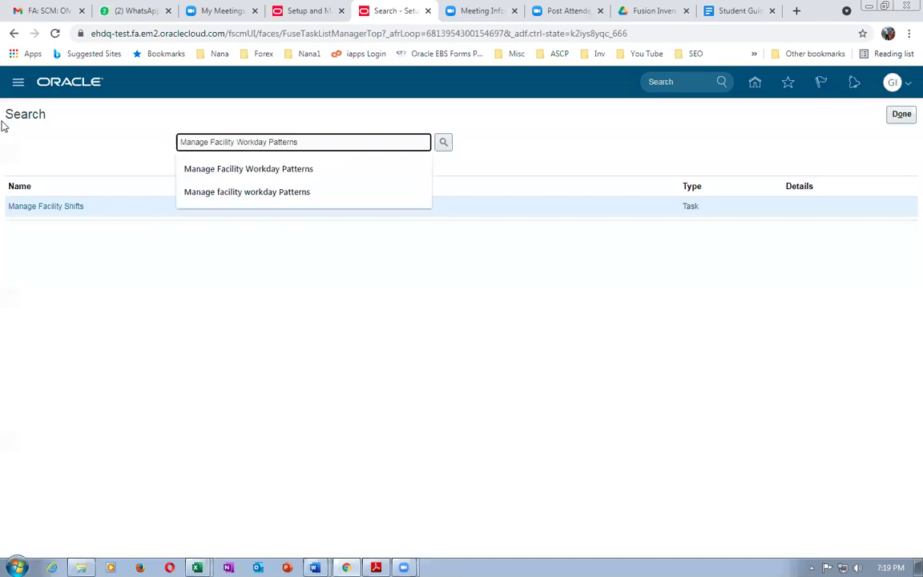
left_click(30, 206)
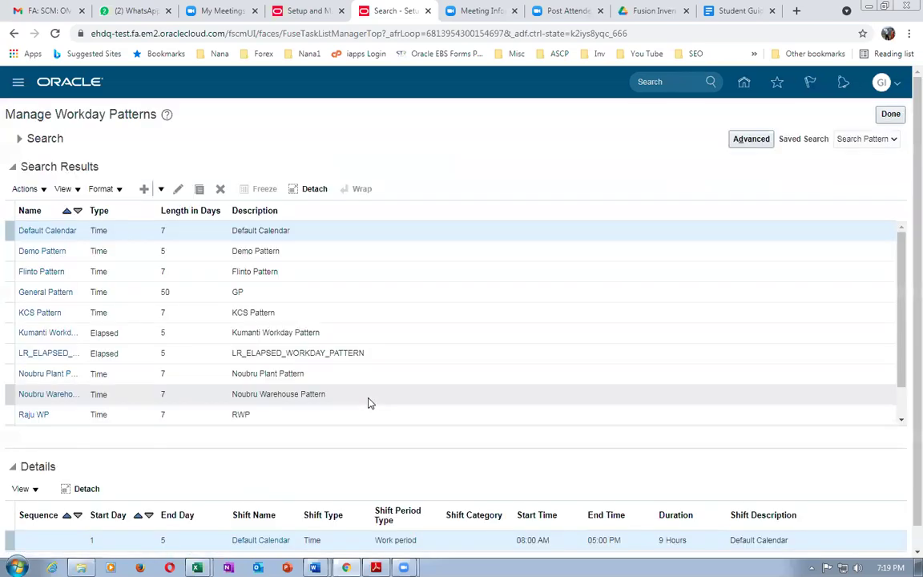
Create a time workday pattern with g03_WDP as its name and description and a length of 7 days.
left_click(144, 188)
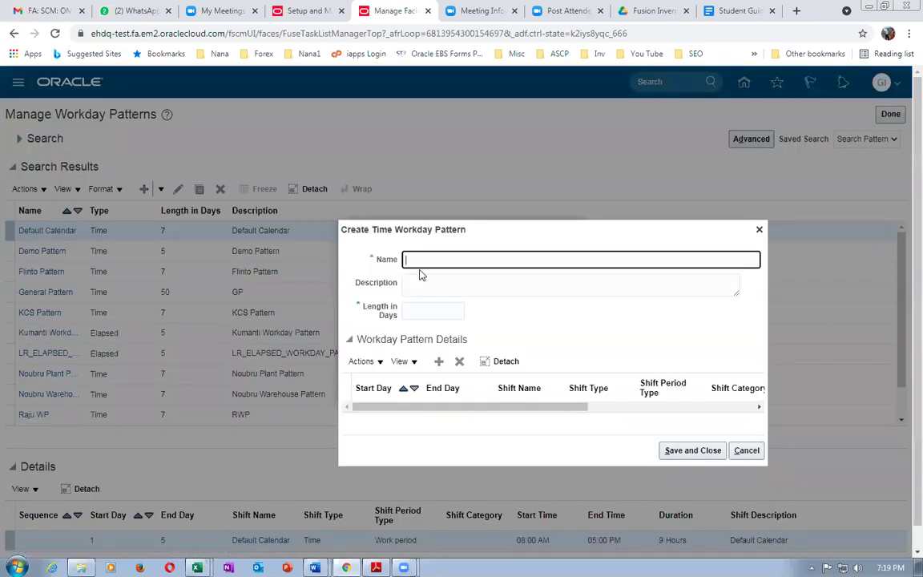
type("g03_WDP")
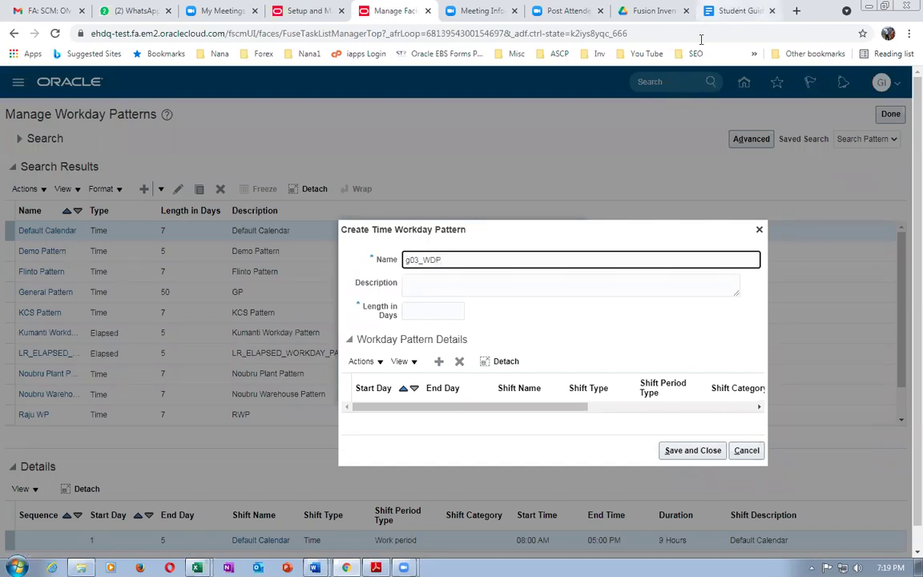
left_click_drag(466, 250, 384, 259)
key("ctrl+c")
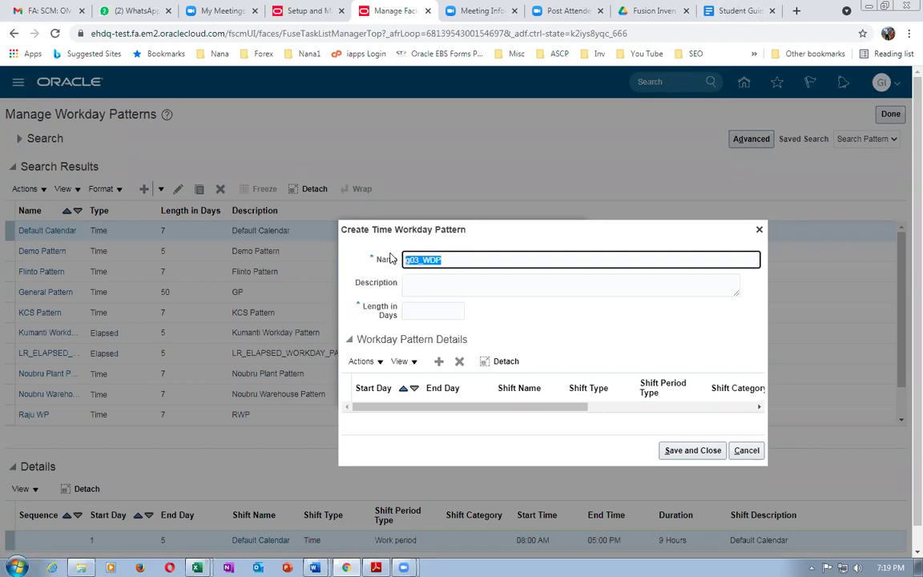
left_click(423, 287)
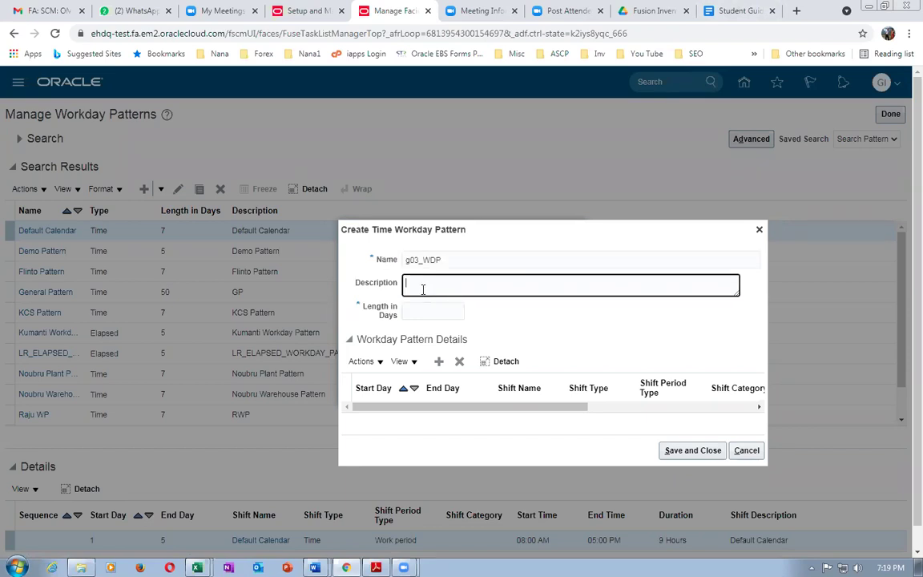
key("ctrl+v")
left_click(420, 313)
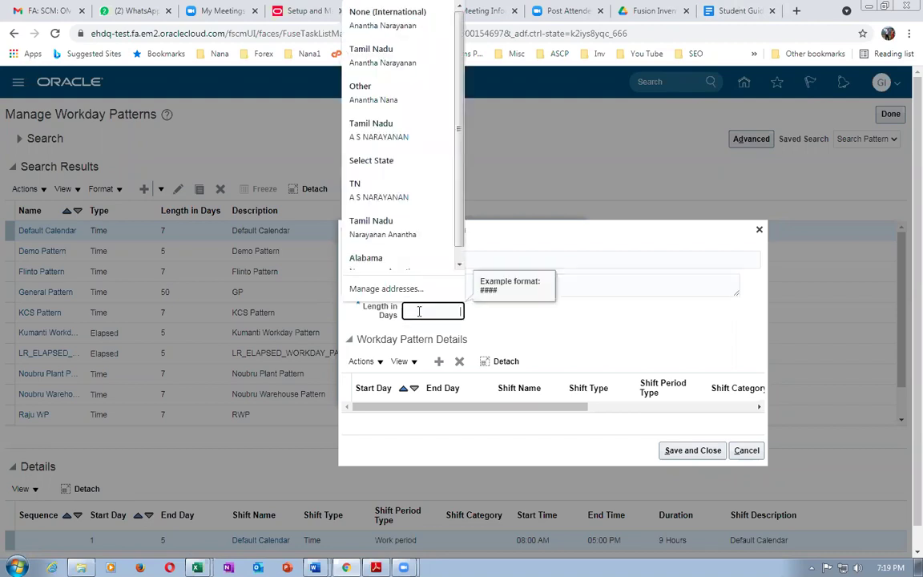
type("5")
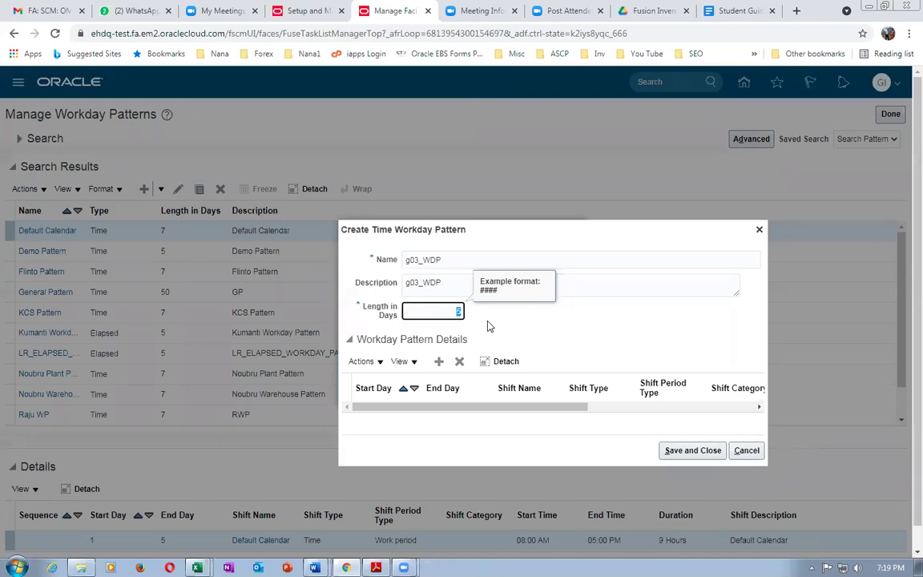
left_click(566, 317)
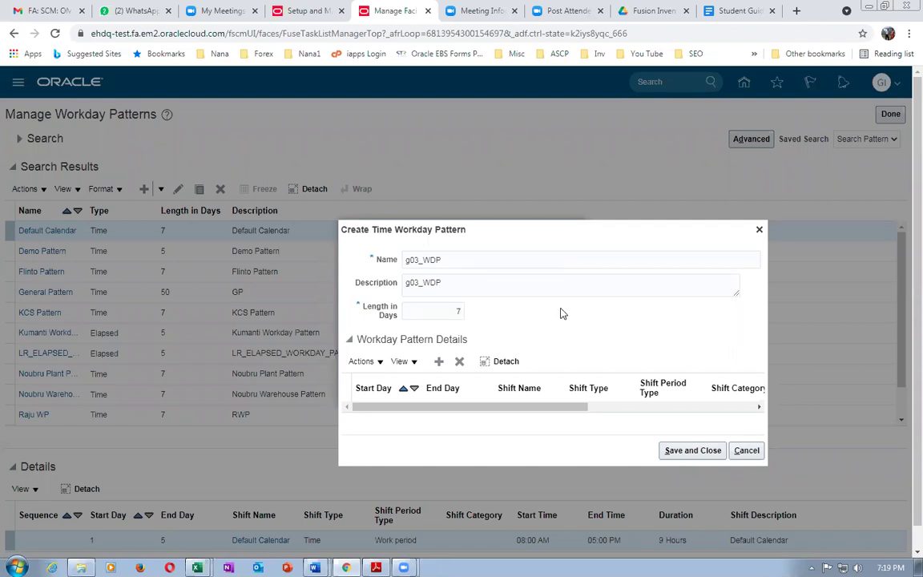
Add a workday pattern detail row from start day 1 to end day 7 using the g03 facility shift.
left_click(369, 362)
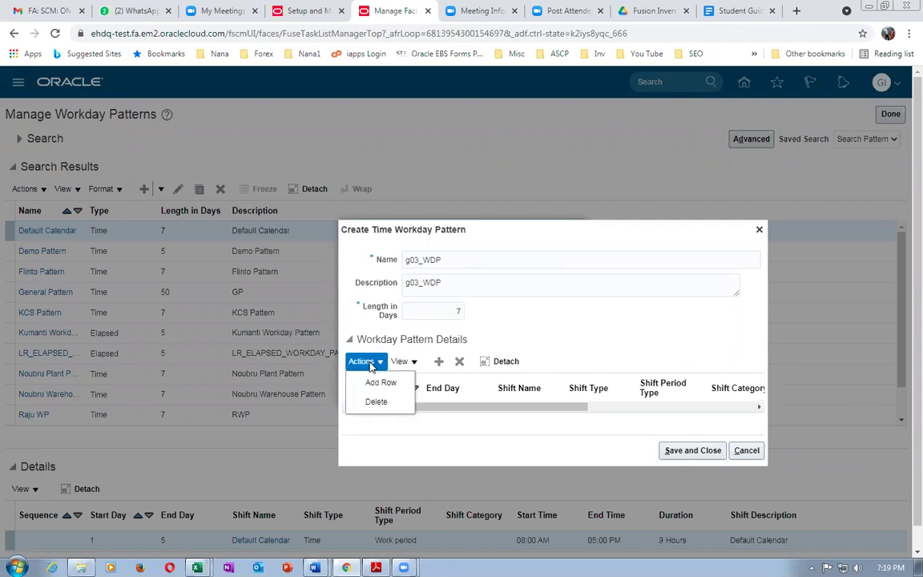
left_click(379, 382)
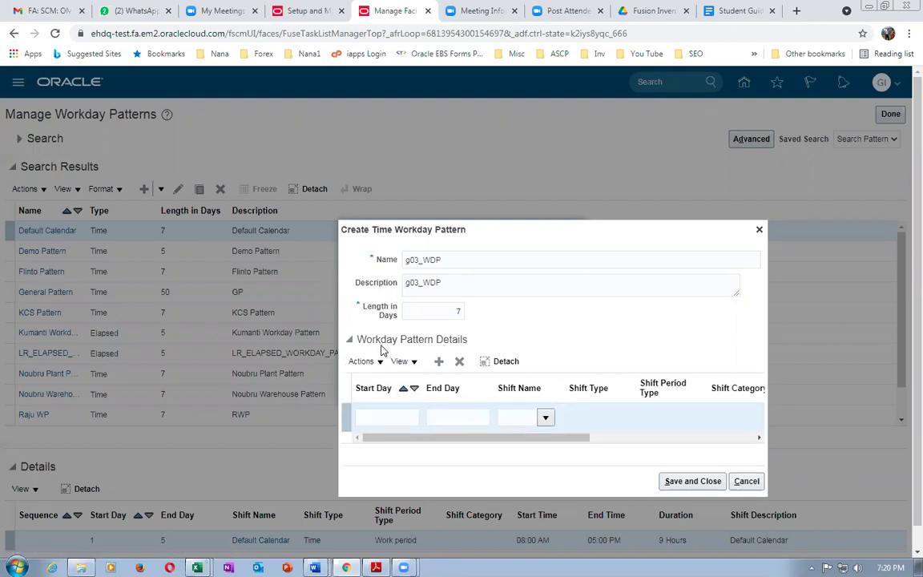
left_click(393, 411)
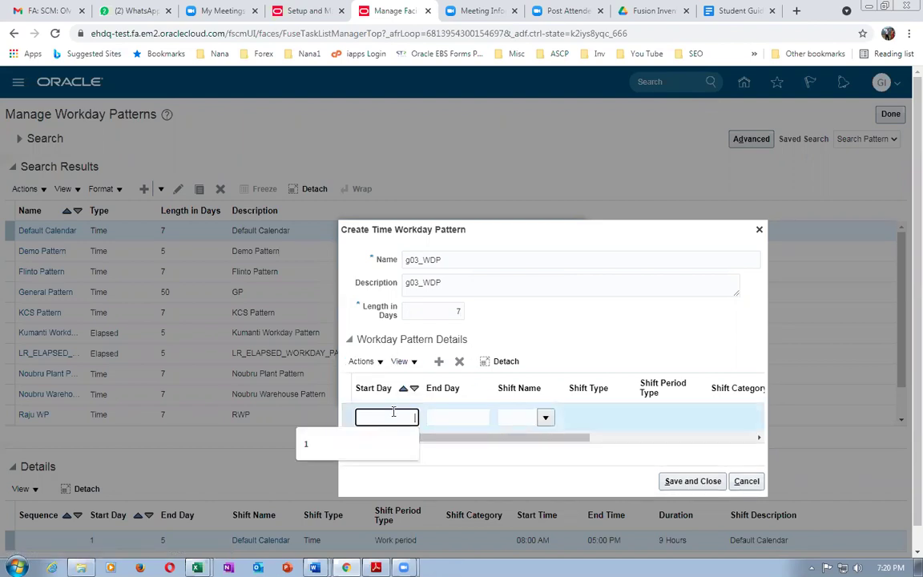
type("1")
key("Tab")
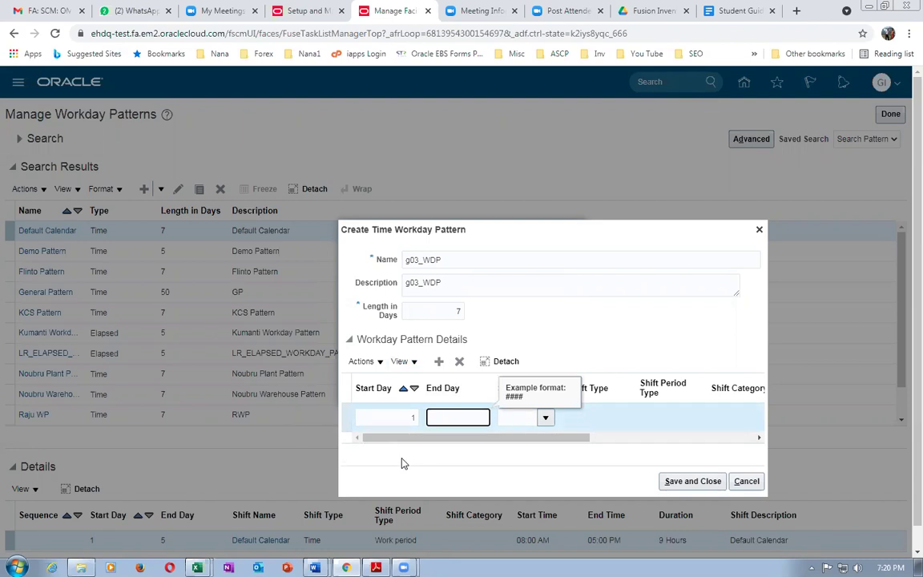
type("7")
key("Tab")
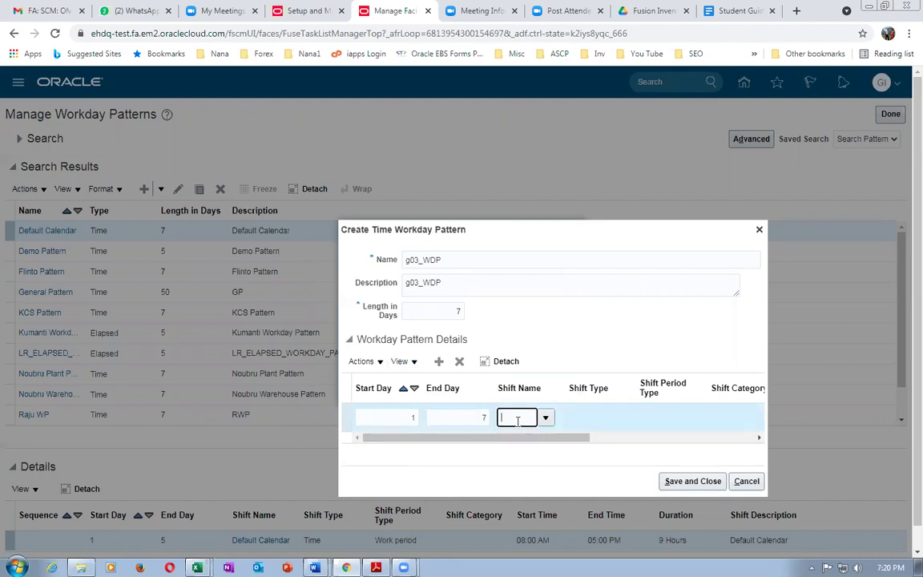
type("g03")
key("Tab")
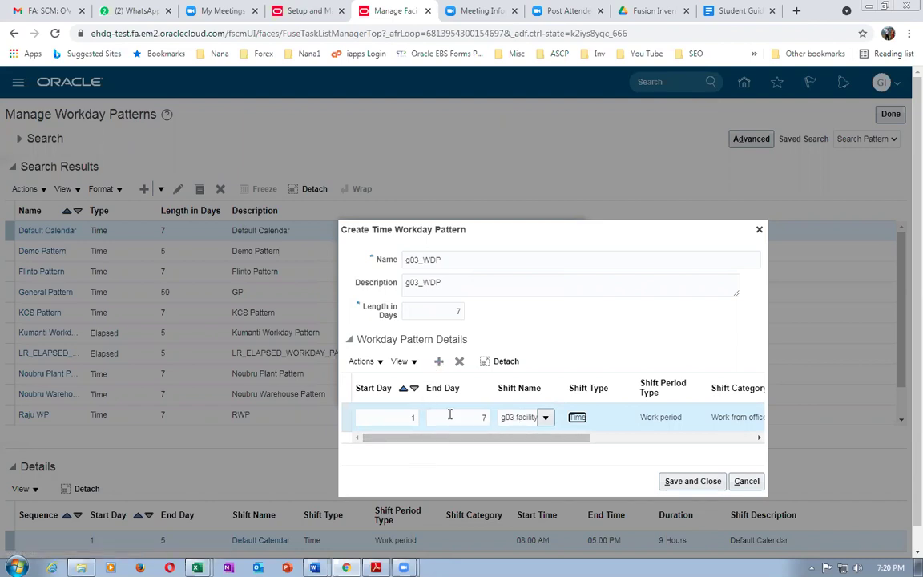
Review the pattern's length in days and its detail row's shift type, category, start time, end time and duration.
left_click_drag(434, 438, 624, 455)
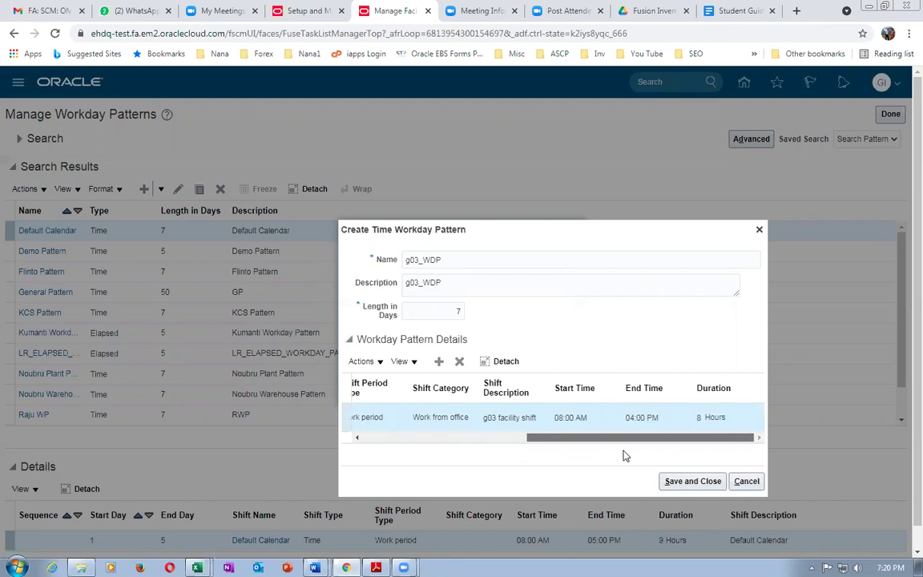
left_click_drag(625, 456, 333, 477)
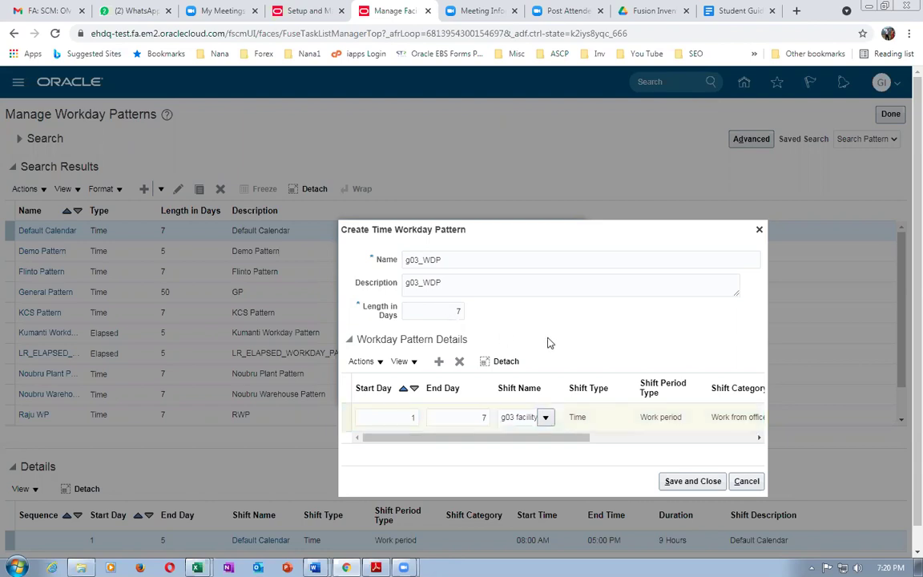
left_click_drag(566, 439, 477, 443)
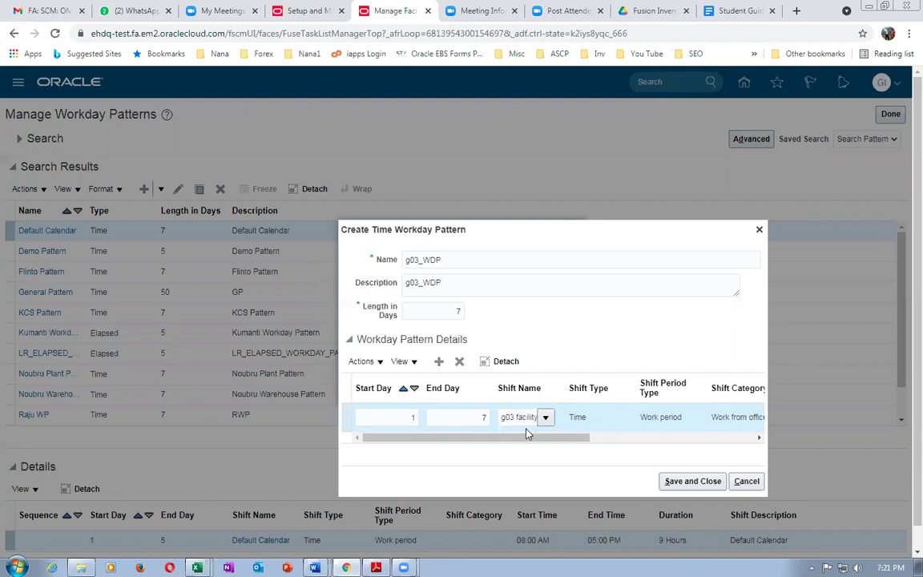
left_click_drag(529, 438, 678, 454)
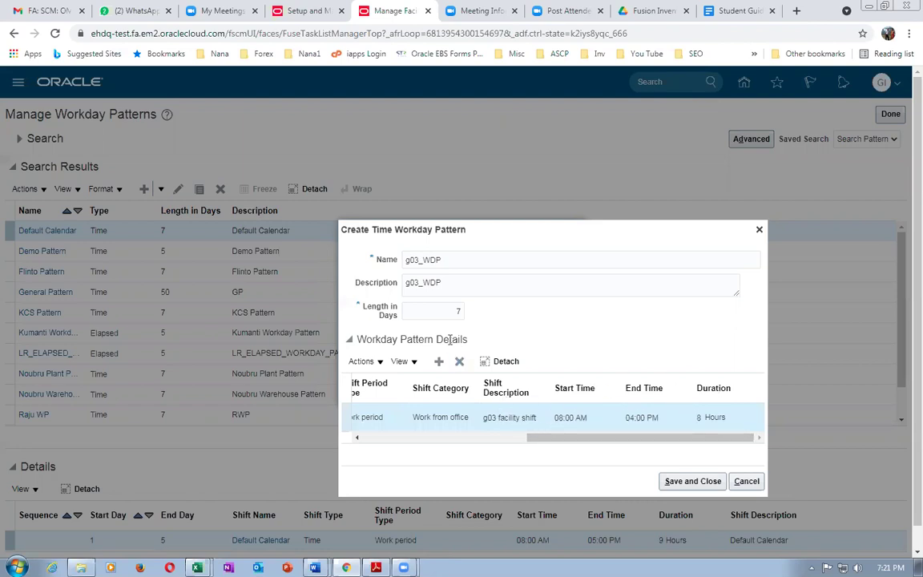
double_click(445, 309)
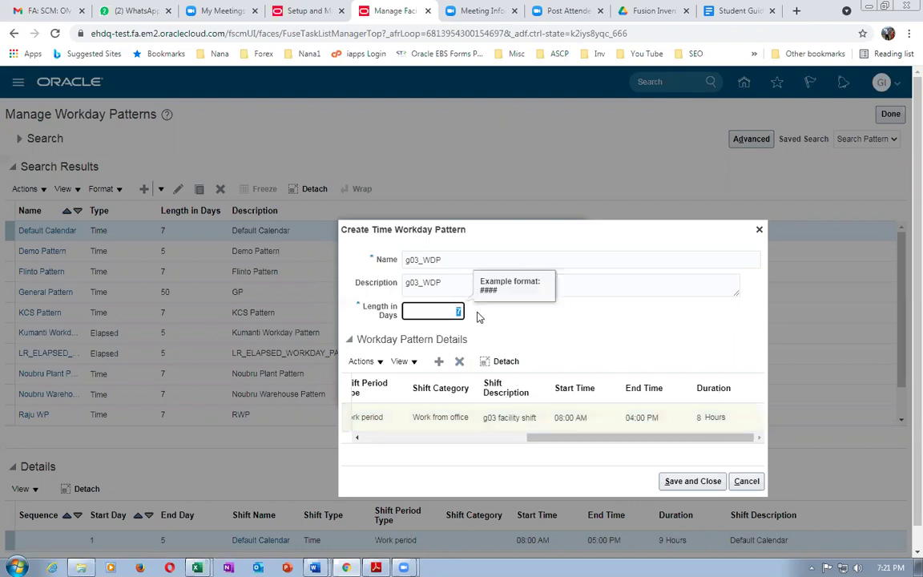
left_click(584, 350)
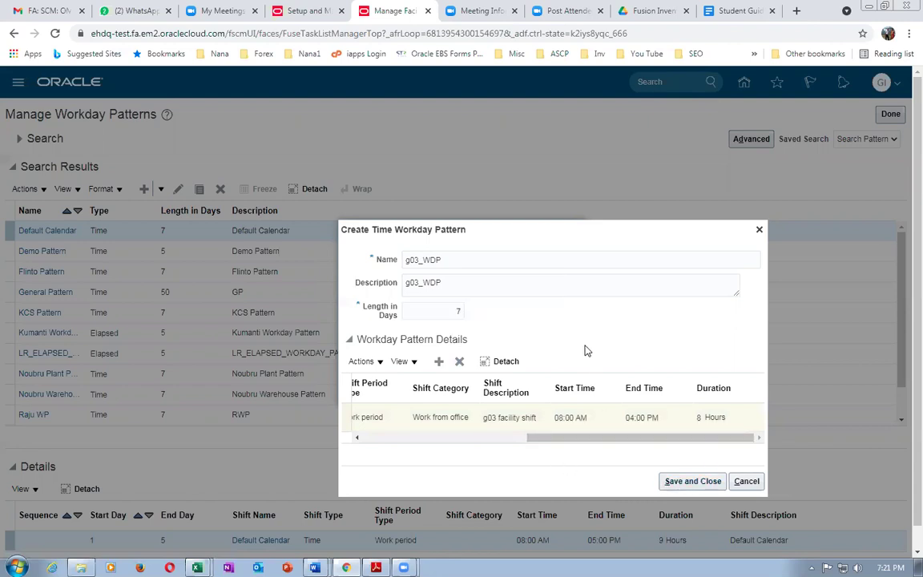
left_click(446, 312)
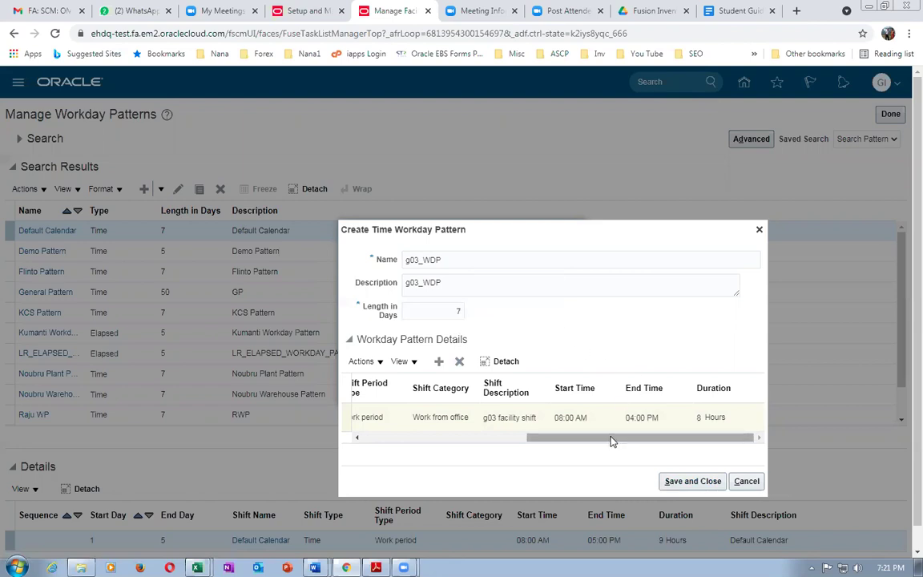
left_click(611, 442)
left_click_drag(611, 442, 381, 458)
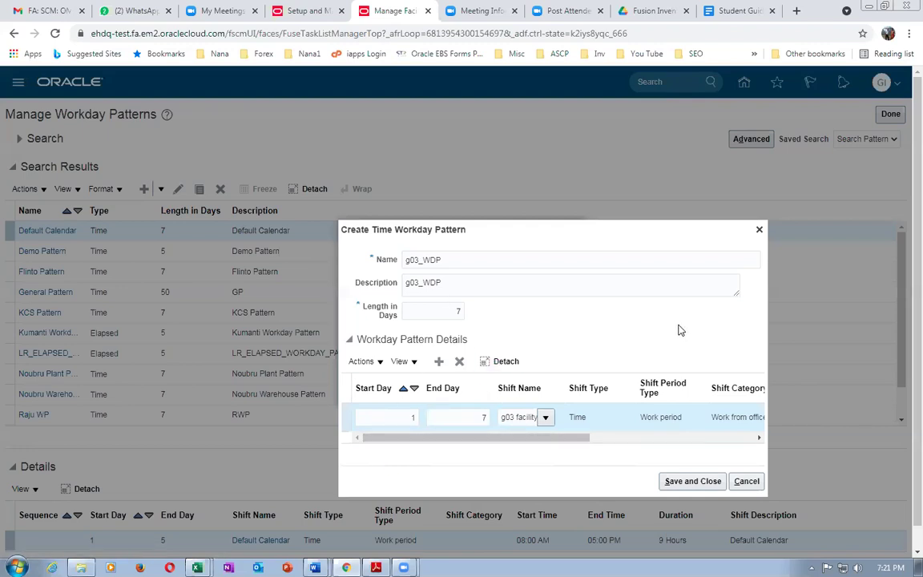
left_click_drag(477, 438, 630, 470)
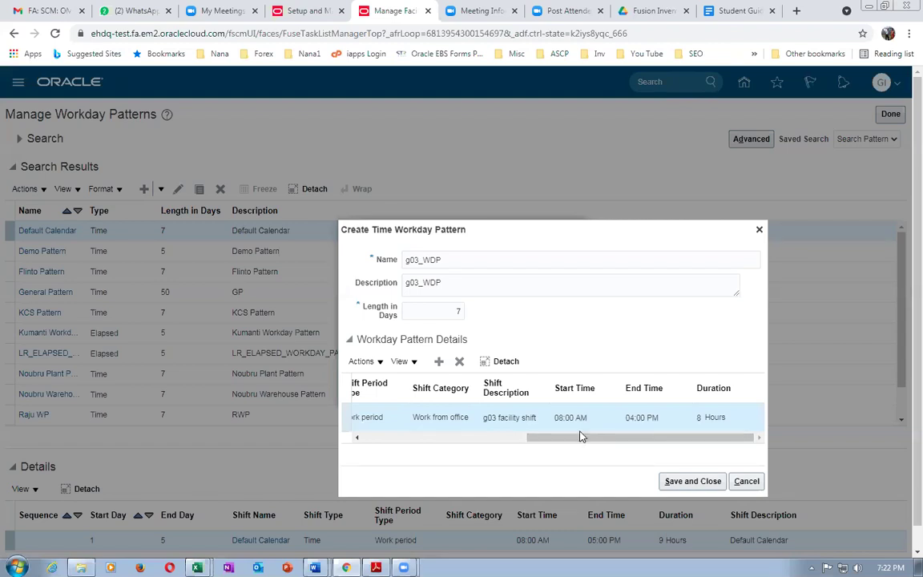
left_click_drag(579, 440, 466, 439)
left_click(443, 313)
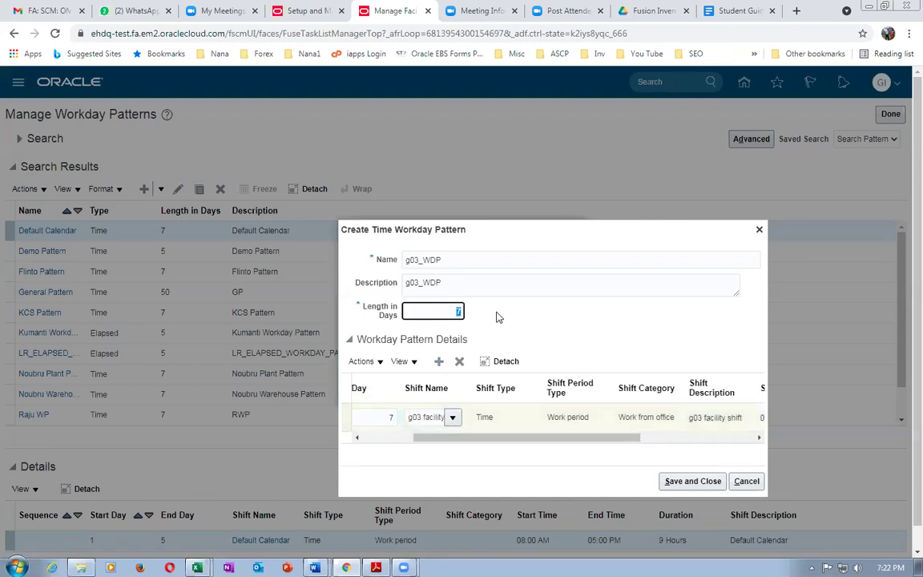
left_click(536, 346)
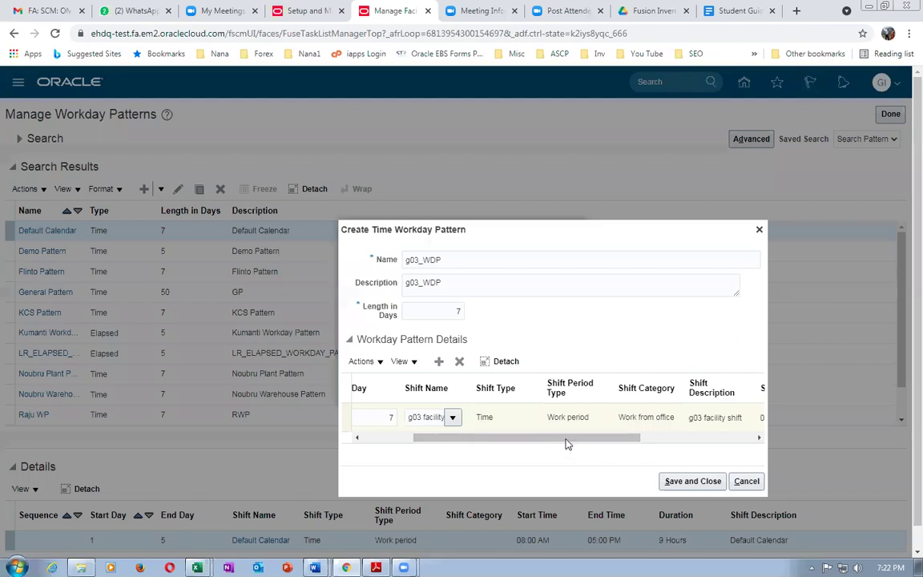
left_click_drag(566, 443, 629, 443)
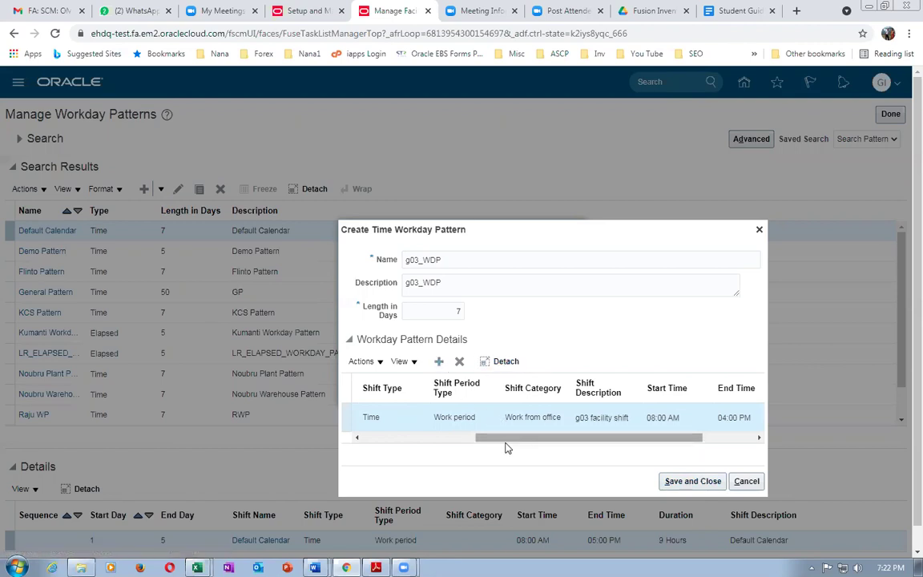
left_click_drag(506, 436, 551, 440)
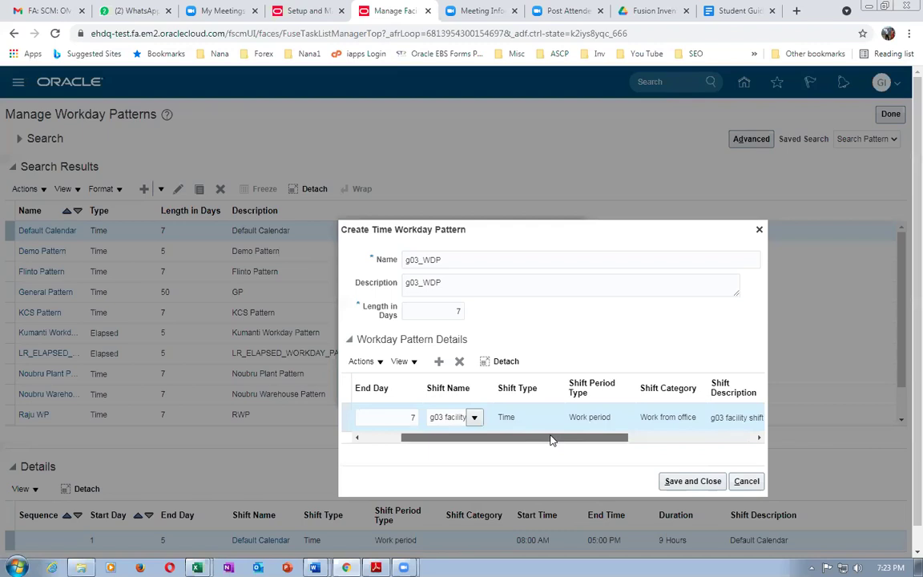
left_click_drag(551, 440, 391, 447)
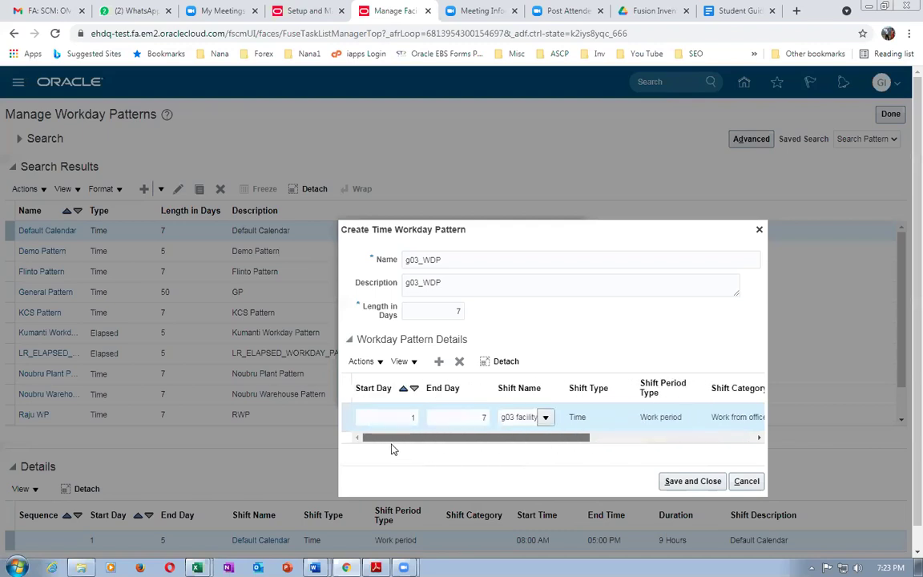
Save and close the new workday pattern, then leave the Manage Workday Patterns page.
left_click(686, 483)
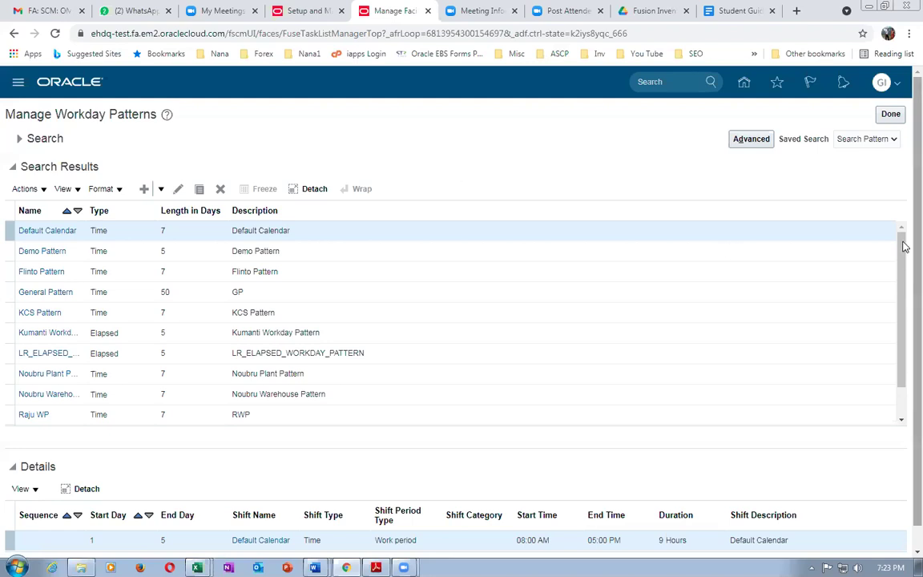
scroll(903, 264, "down", 1)
scroll(902, 248, "down", 1)
scroll(901, 235, "up", 2)
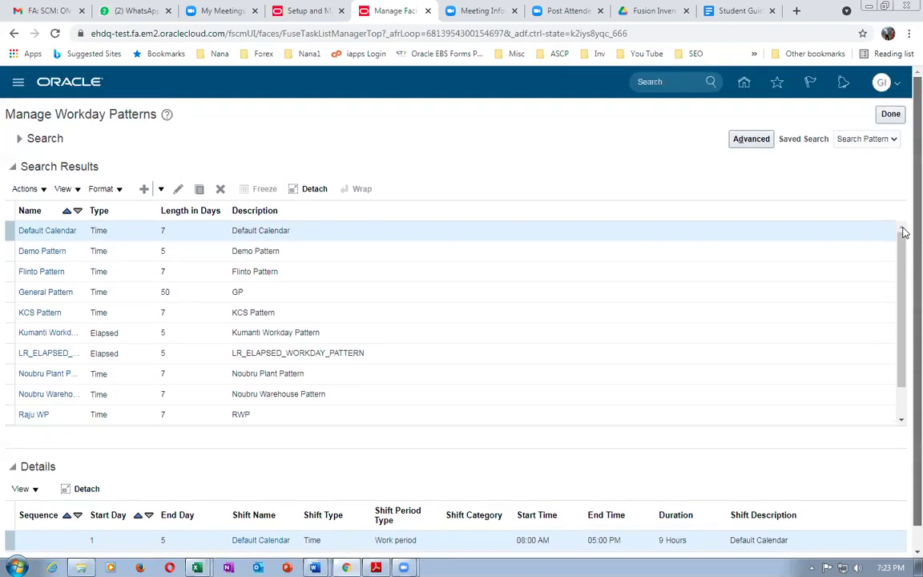
left_click(890, 114)
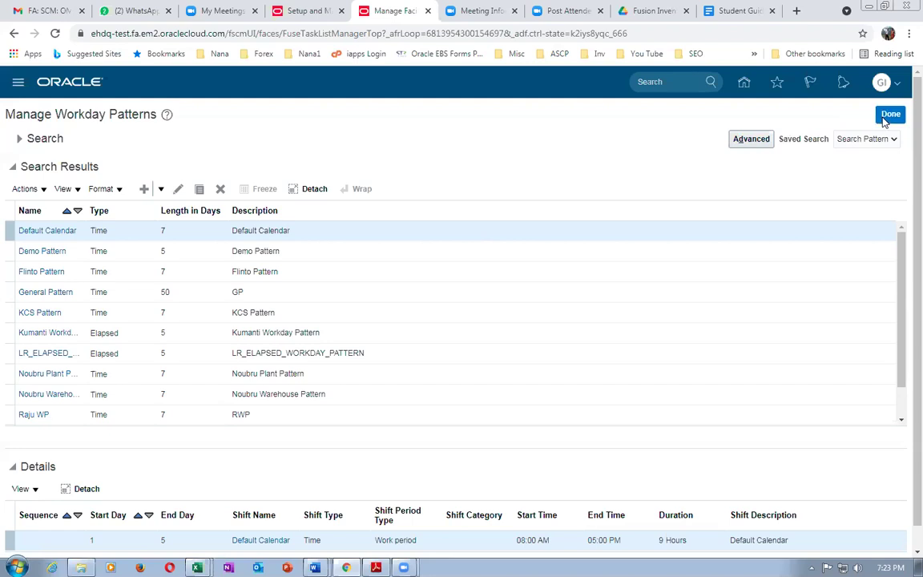
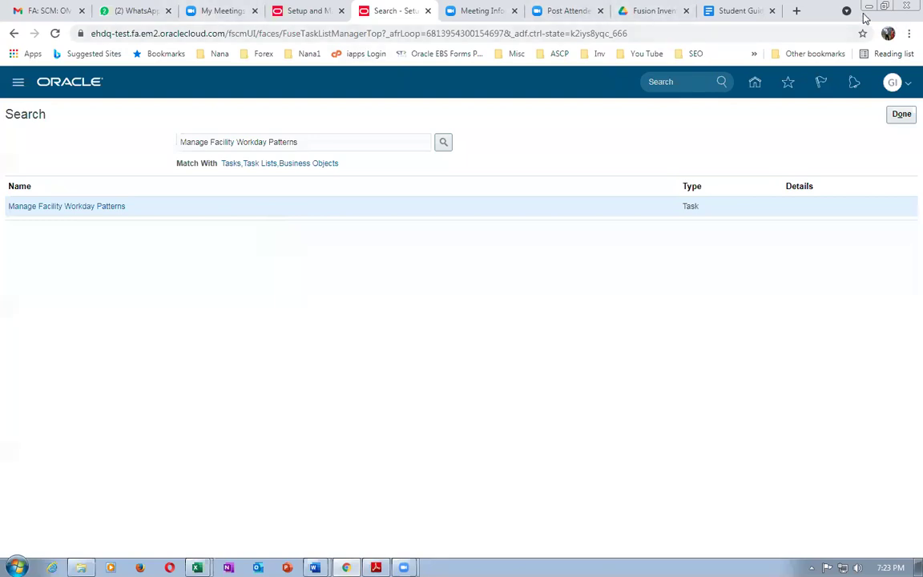
View the Fusion Inventory Procurement Training 19th June 2021 folder in Google Drive in a new browser tab, then return to Oracle Fusion.
left_click(795, 12)
type("dr")
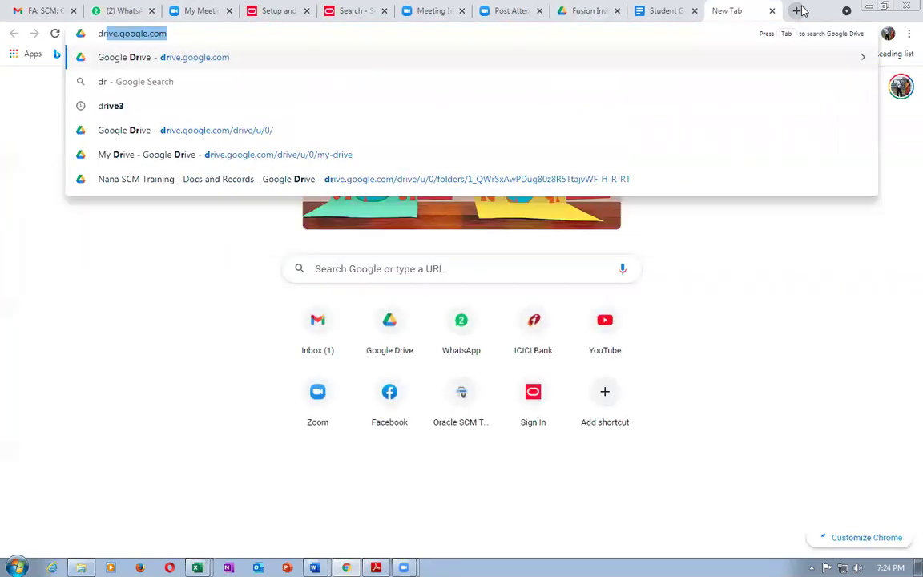
type("ive")
key("Return")
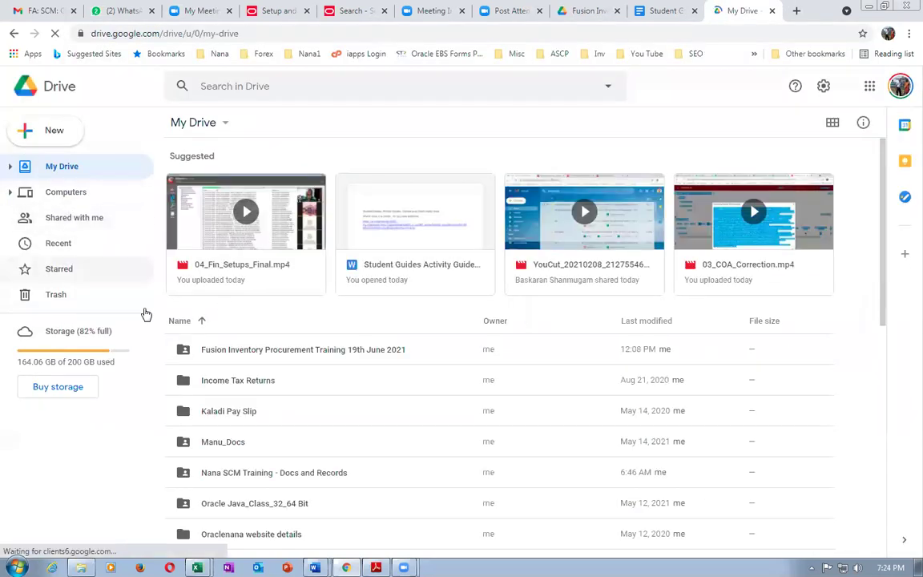
double_click(330, 356)
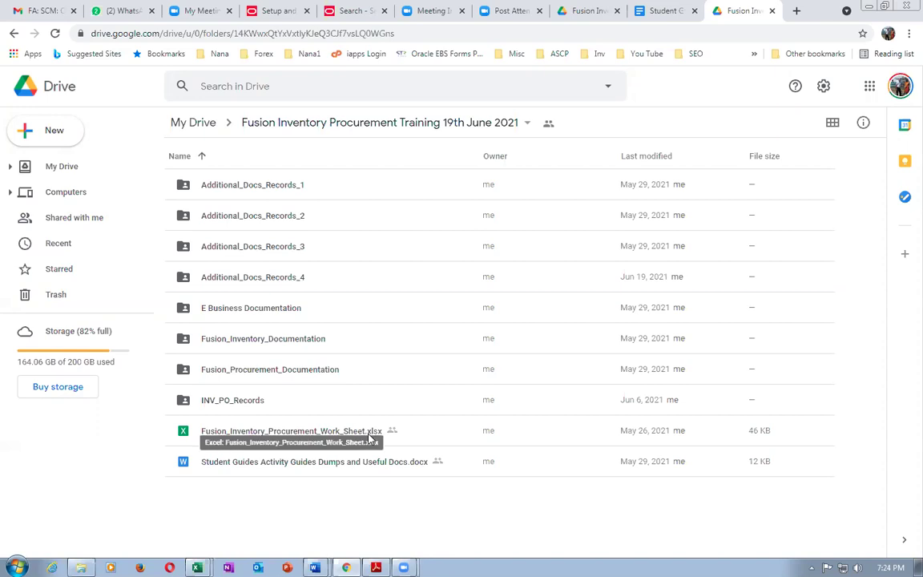
left_click(772, 10)
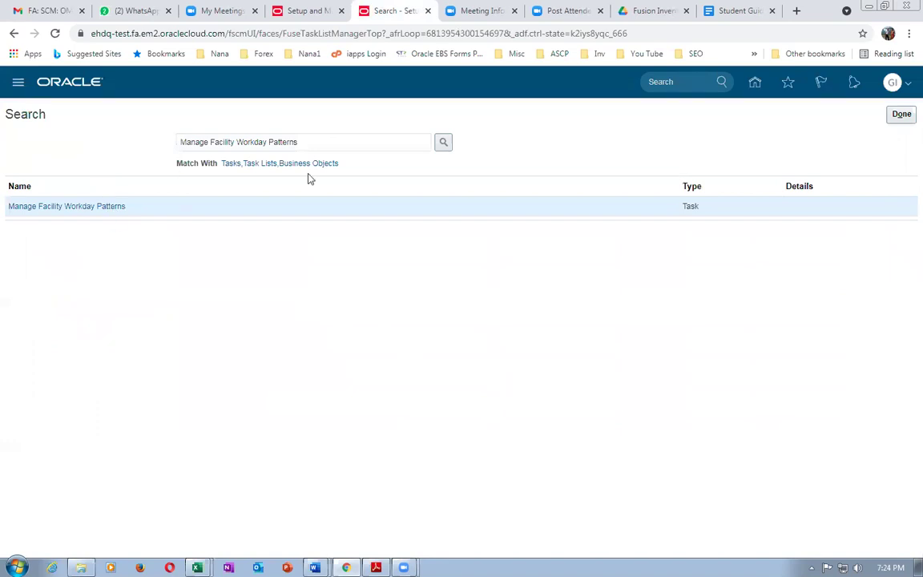
Find and open the Manage Facility Schedules task, and start creating a new time schedule.
triple_click(349, 142)
type("Manage Facility Schedules")
key("Return")
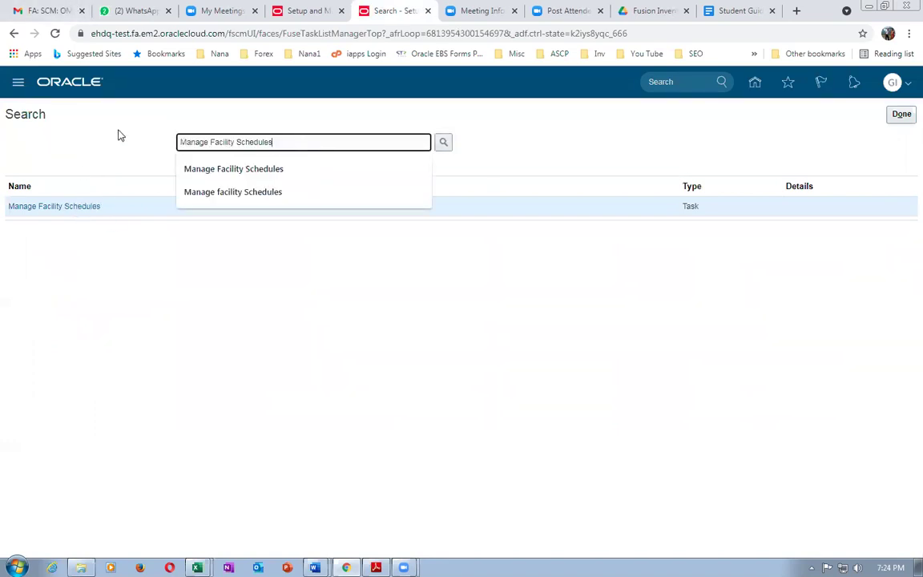
left_click(87, 208)
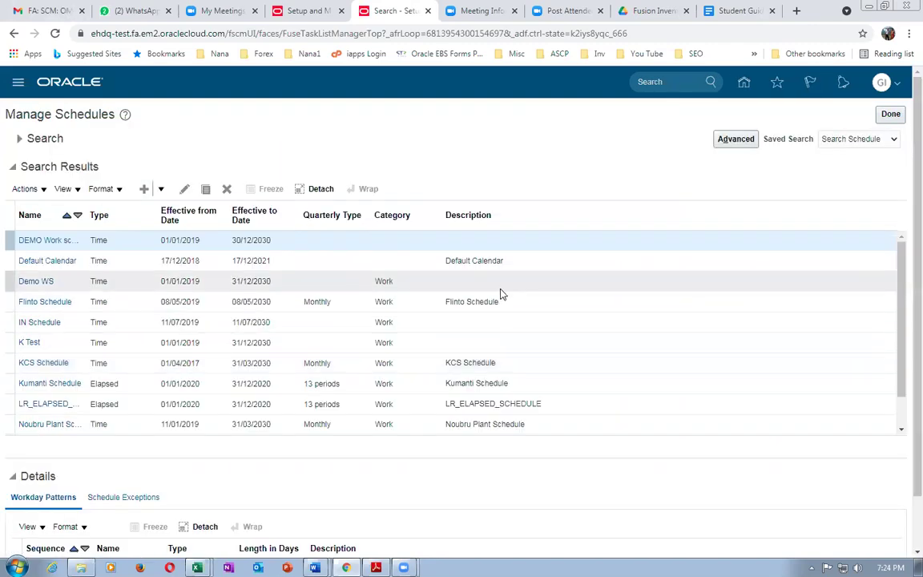
left_click(144, 188)
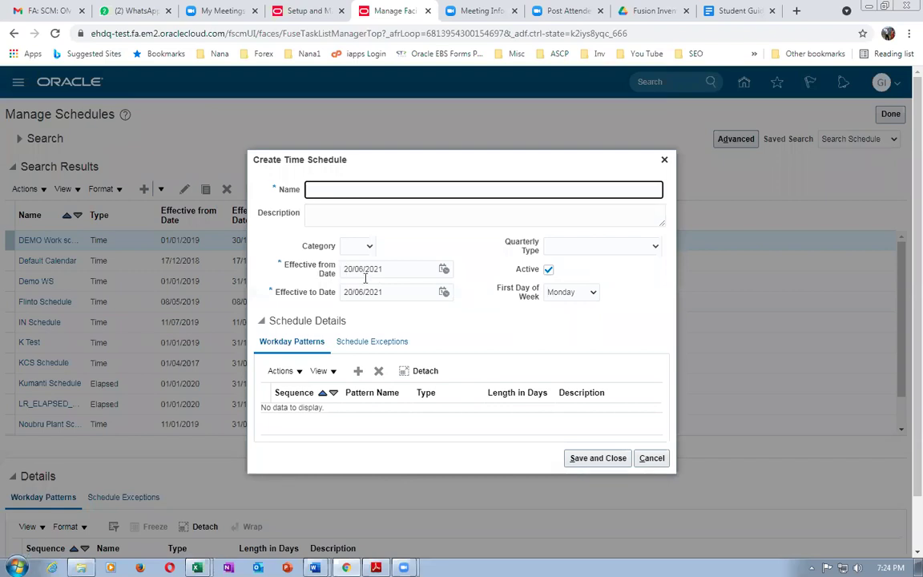
Examine the new schedule's effective date fields and the weekdays offered for First Day of Week.
left_click(337, 276)
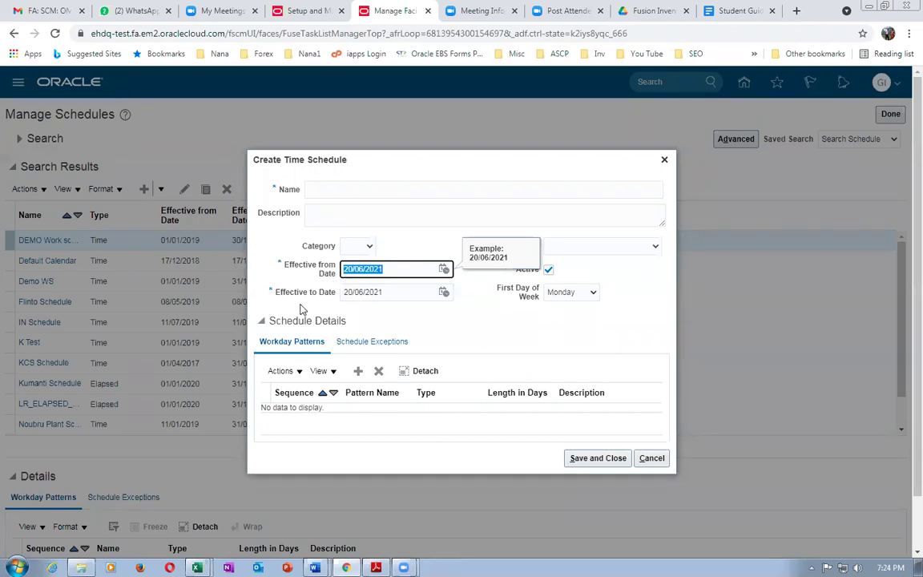
left_click(396, 291)
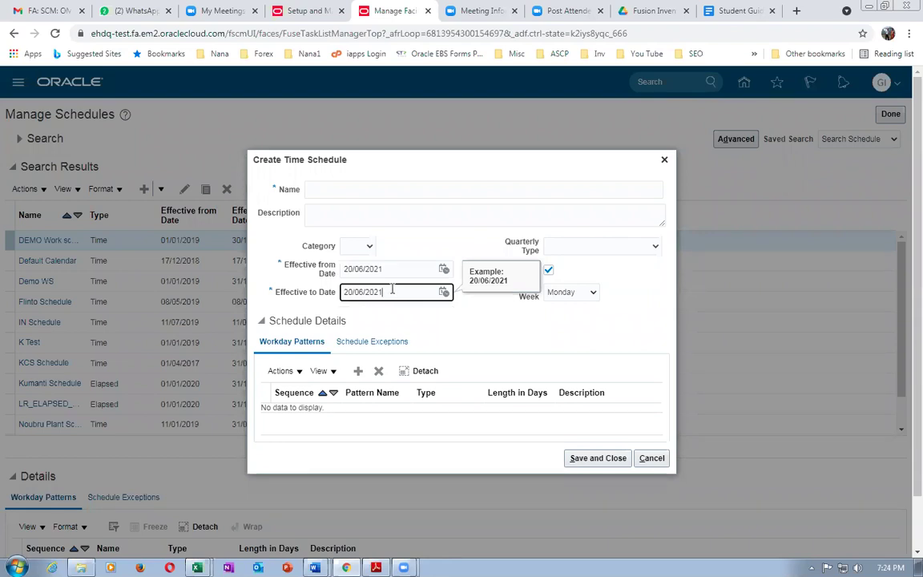
left_click(507, 342)
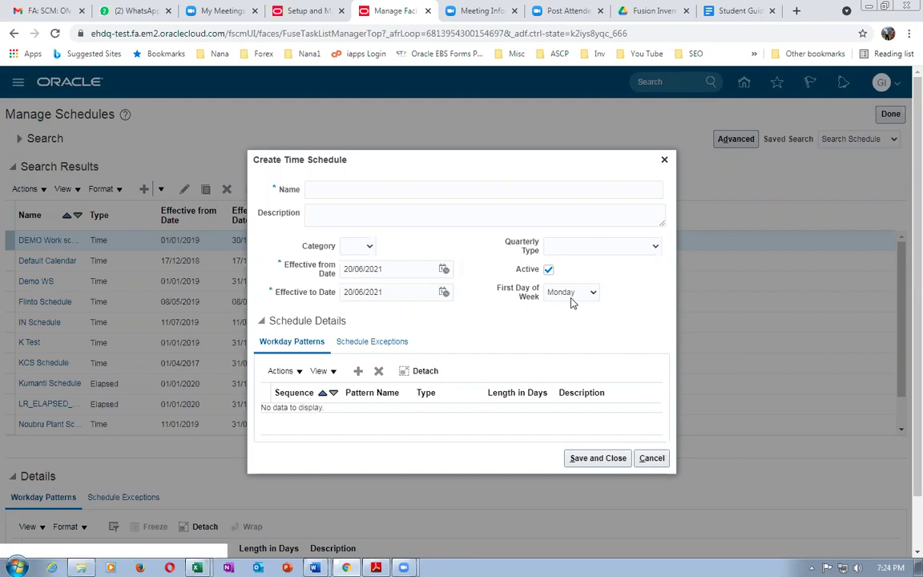
left_click(571, 292)
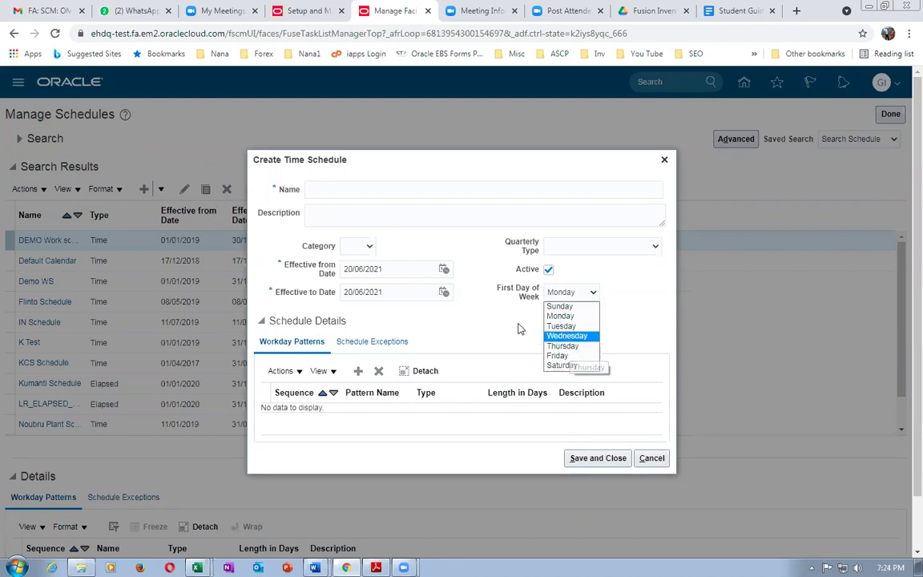
left_click(480, 324)
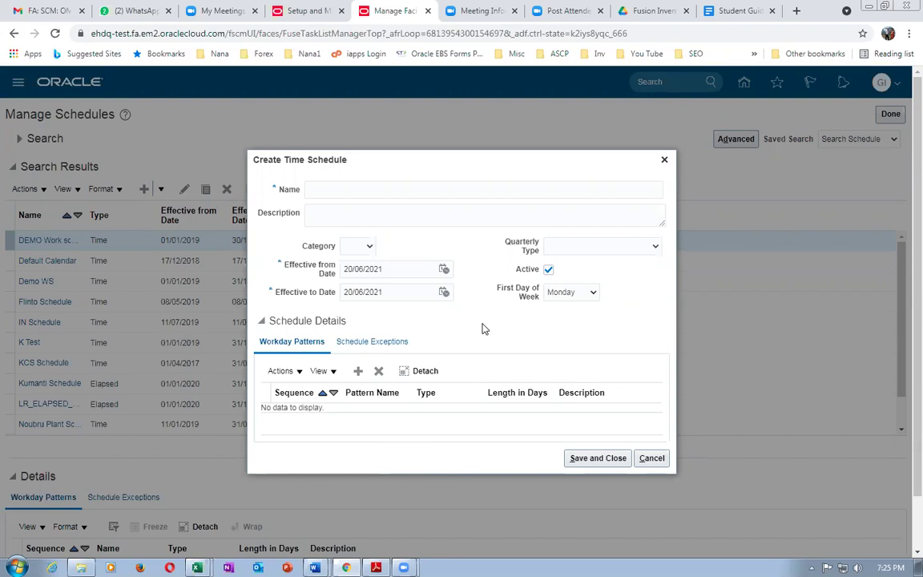
left_click(573, 294)
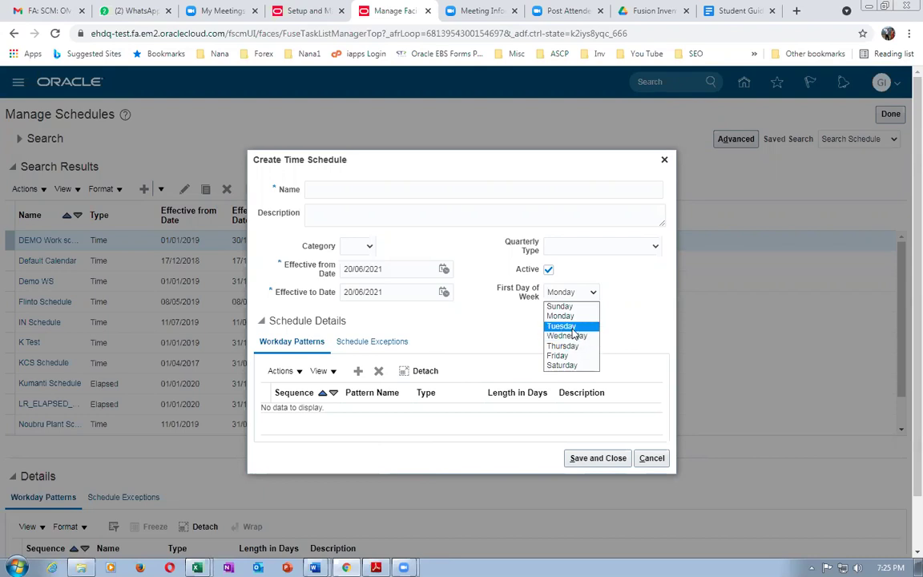
key("Up")
key("Up")
key("Down")
key("Down")
key("Down")
key("Down")
key("Down")
key("Up")
key("Up")
key("Down")
left_click(504, 337)
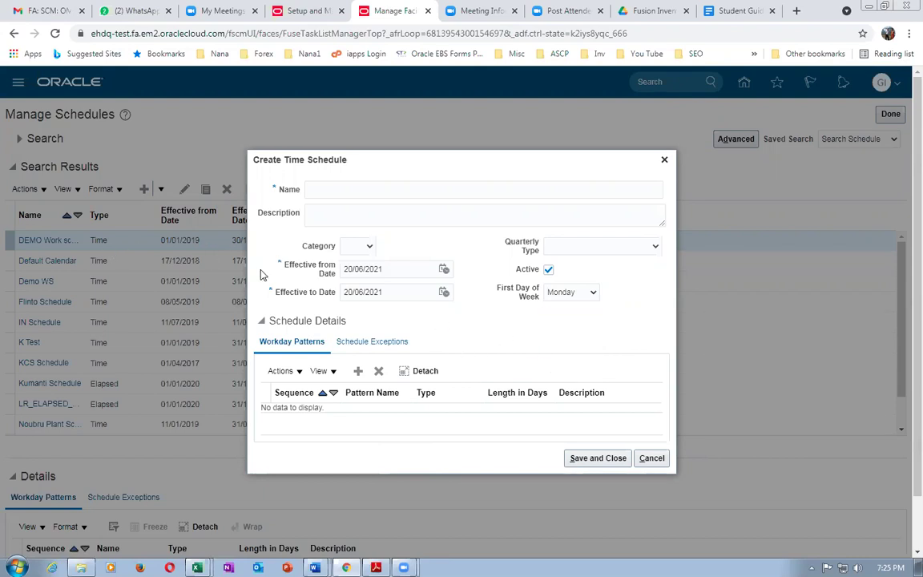
Set the new schedule's Effective to Date to 20/06/2025.
left_click(413, 291)
key("BackSpace")
type("5")
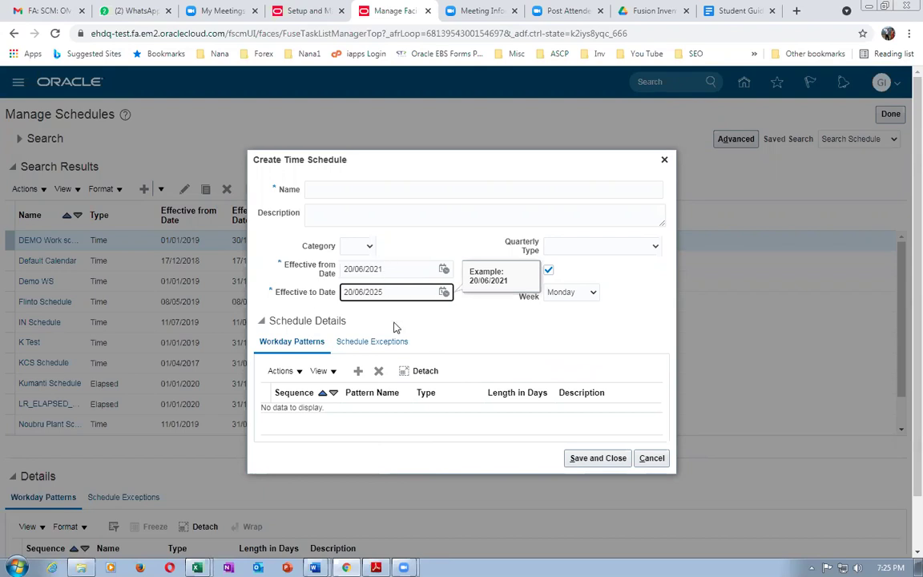
Set the schedule's Quarterly Type to 4 Weeks - 4 Weeks - 5 Weeks and its Category to Work.
left_click(602, 250)
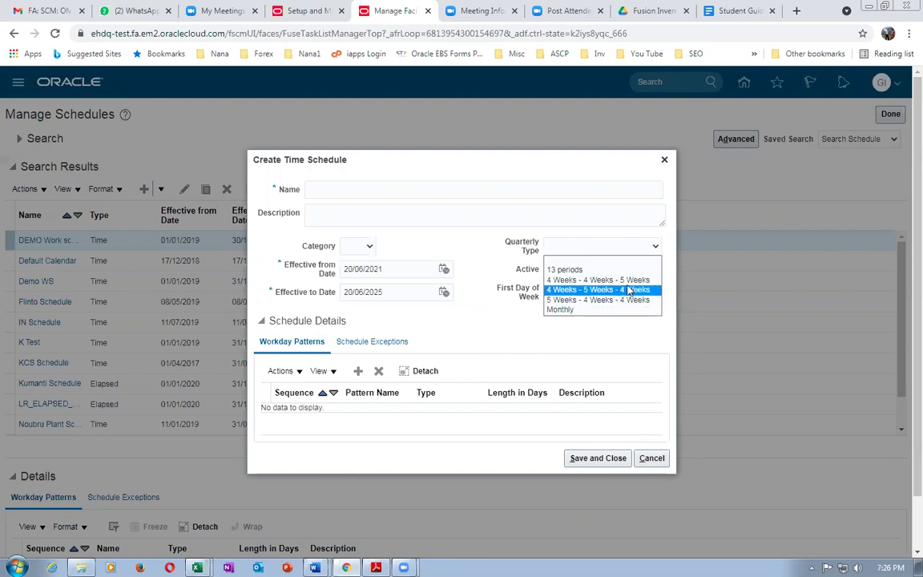
key("Escape")
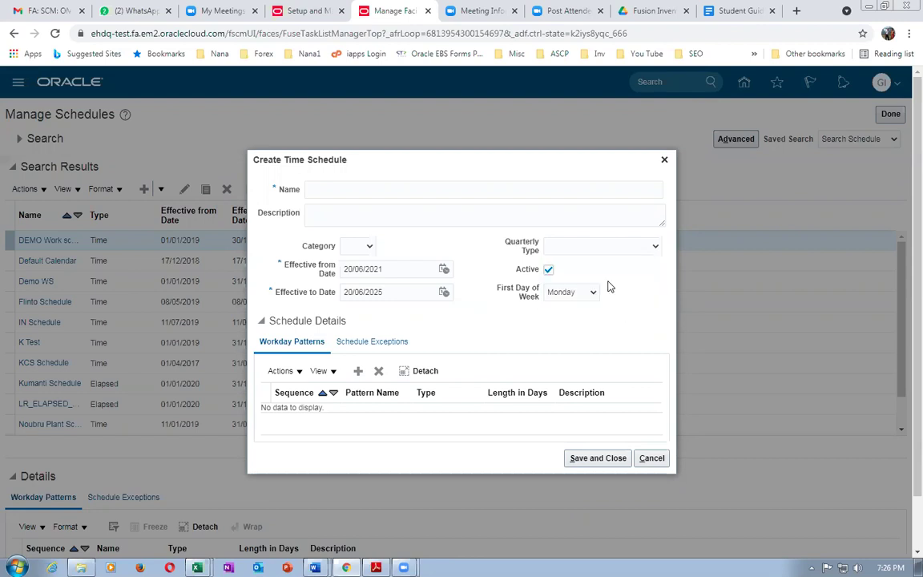
key("Down")
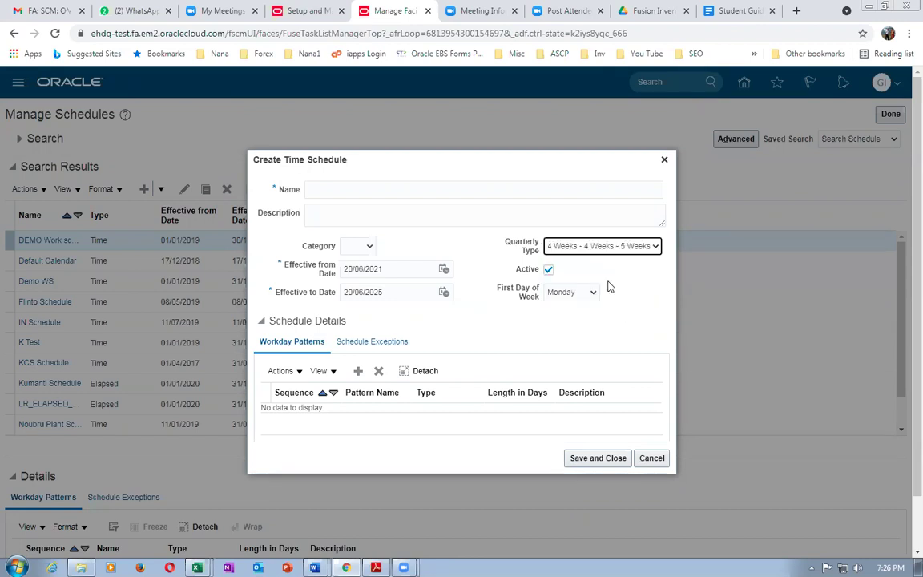
key("alt+Down")
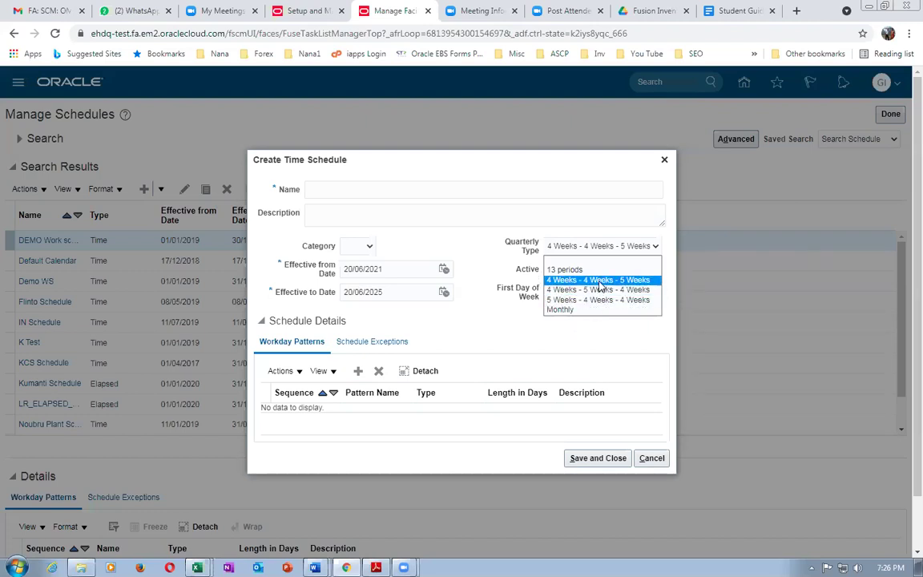
left_click(599, 281)
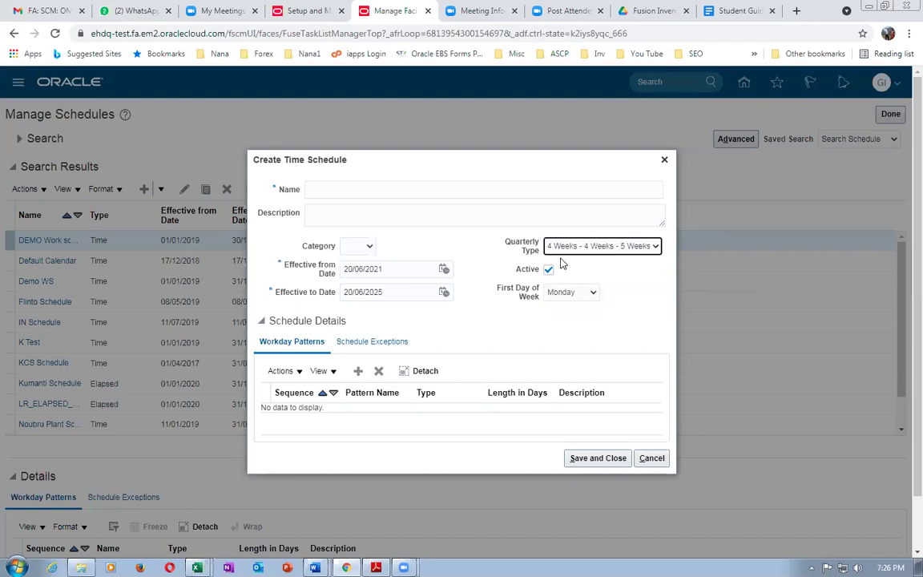
left_click(348, 253)
left_click(346, 275)
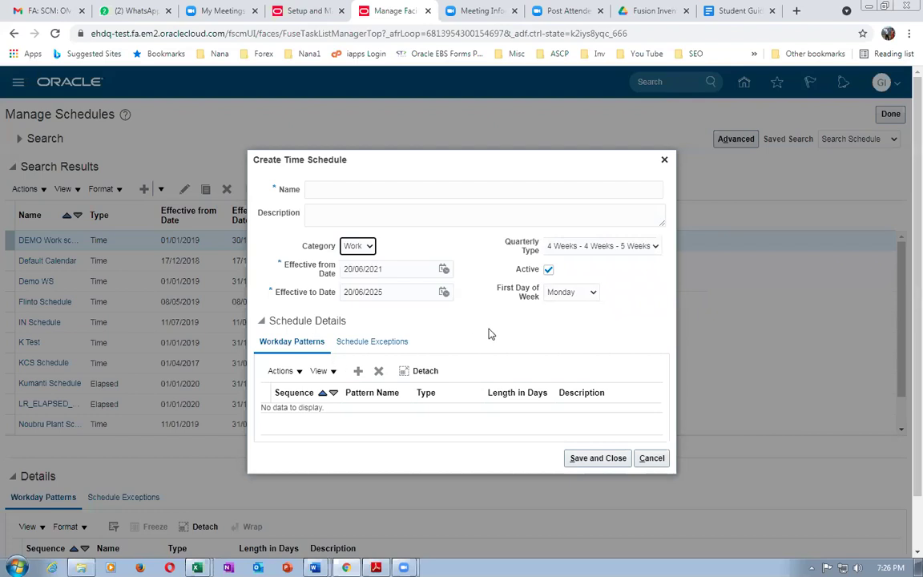
Review the available Quarterly Type options, keeping 4 Weeks - 4 Weeks - 5 Weeks.
left_click(591, 245)
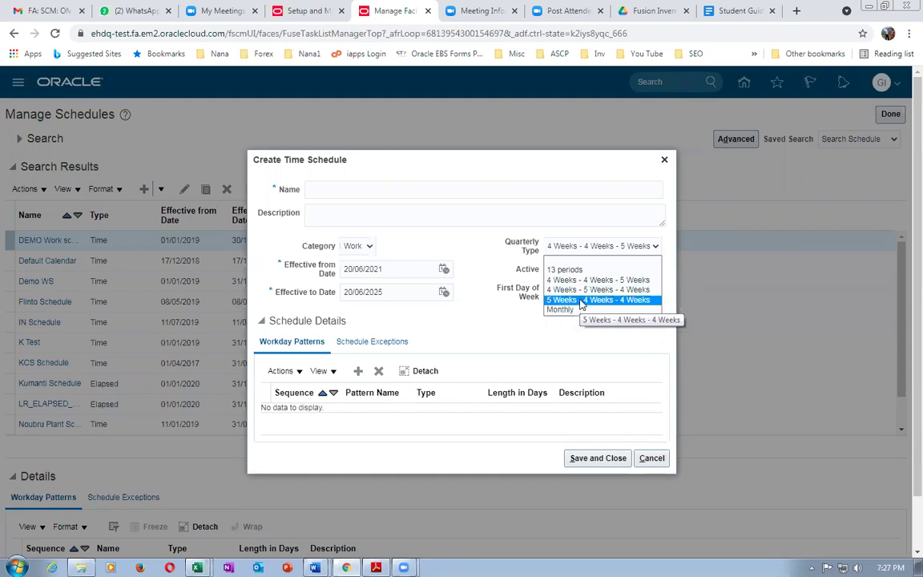
left_click(618, 281)
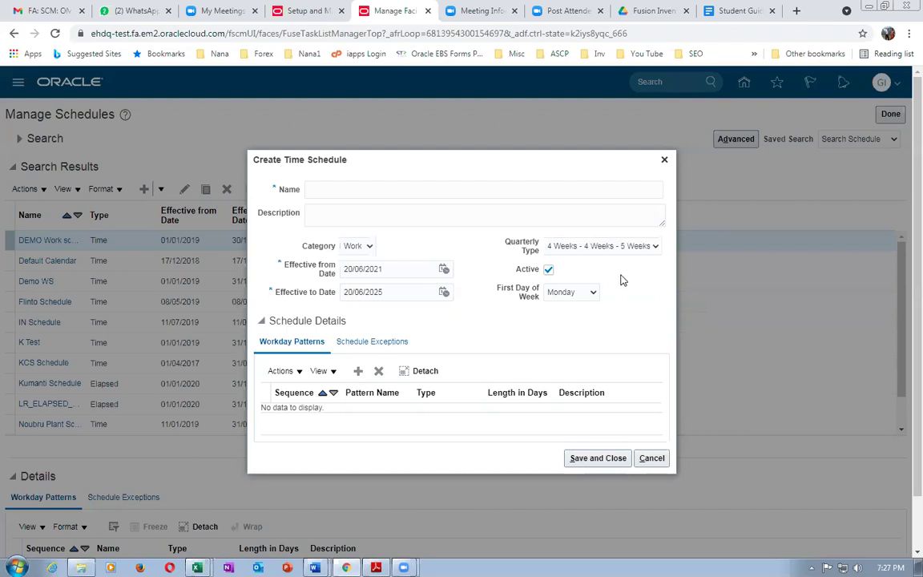
left_click(587, 247)
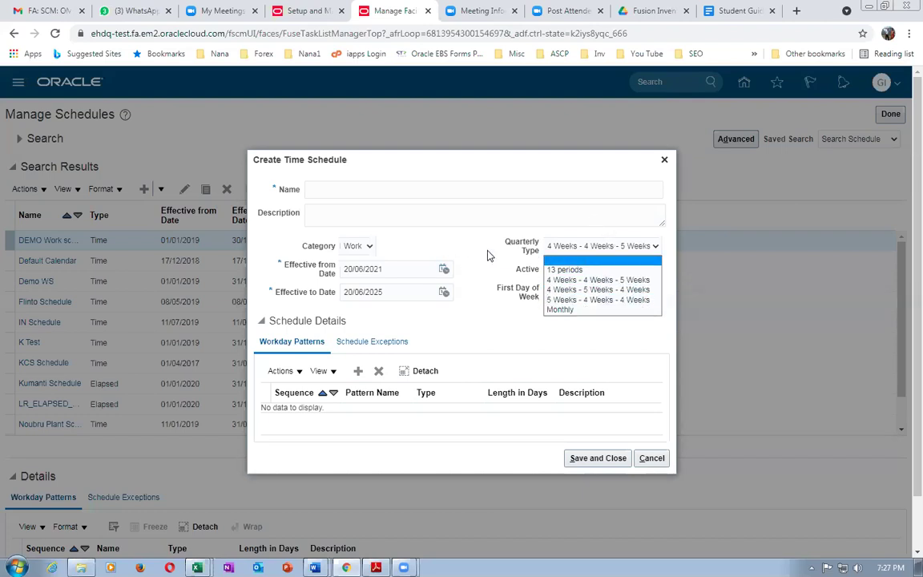
left_click(440, 231)
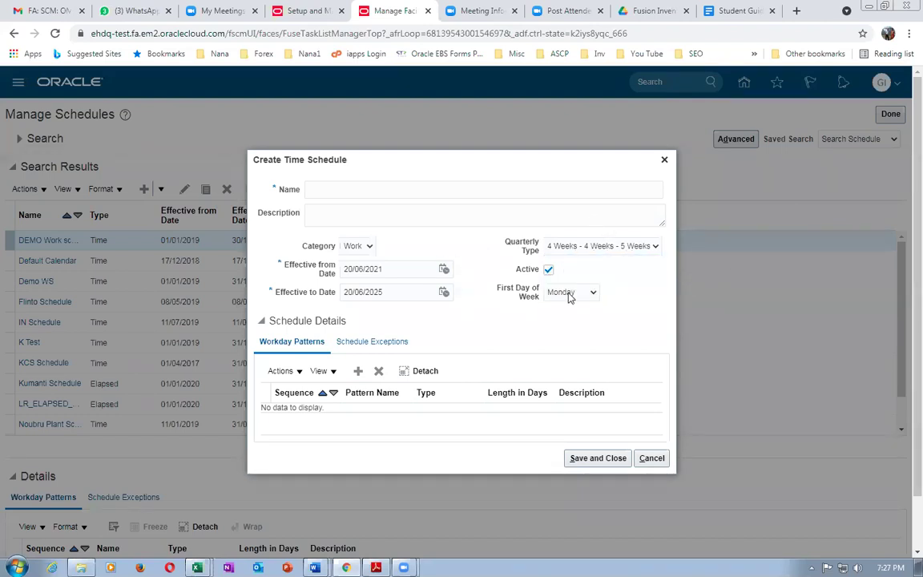
left_click(570, 249)
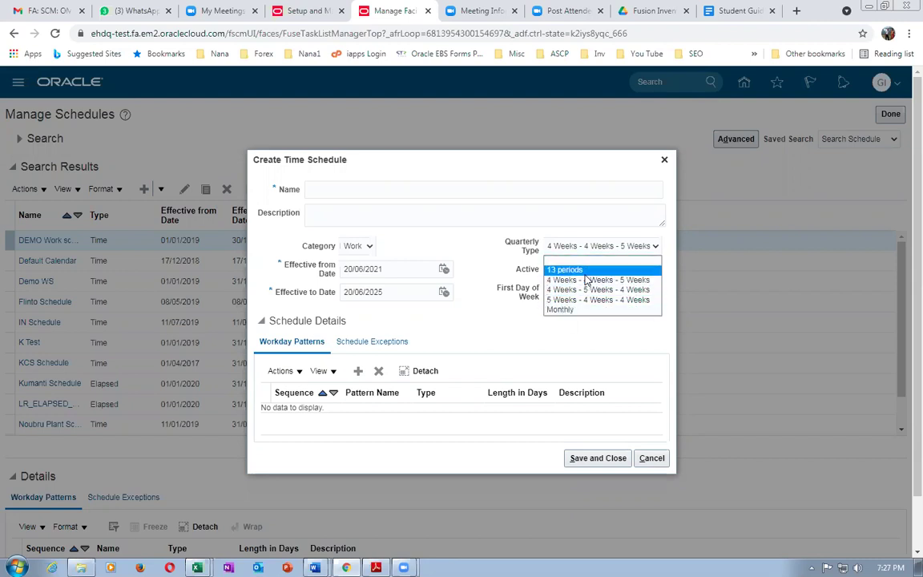
left_click(491, 334)
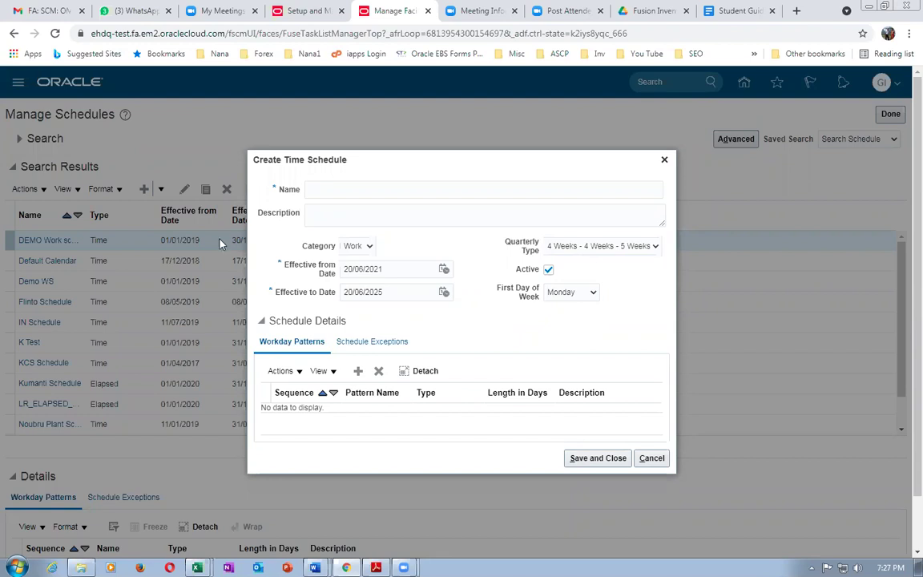
Add a workday pattern row with sequence 1 to the schedule, searching for g03 and selecting the g03_WDP pattern.
left_click(358, 371)
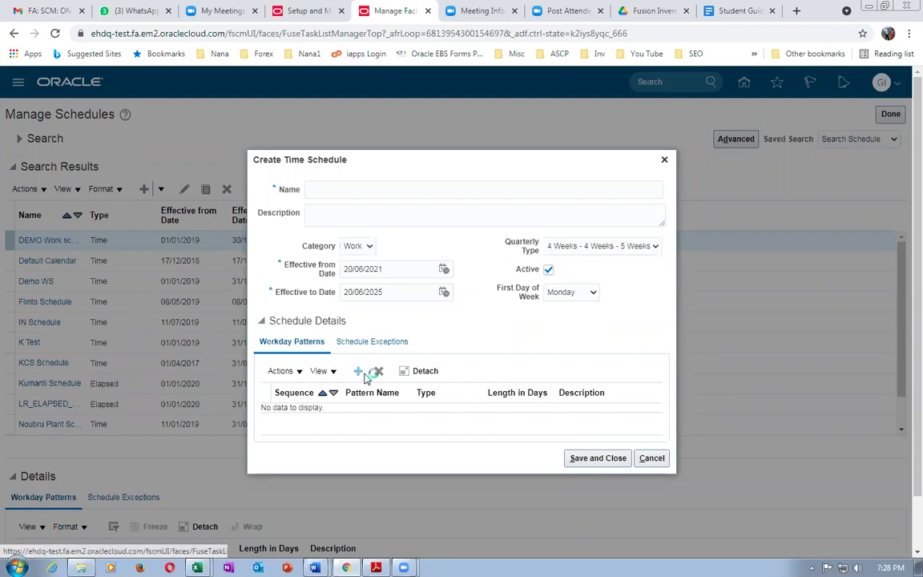
left_click(323, 406)
type("1")
key("Tab")
type("g03")
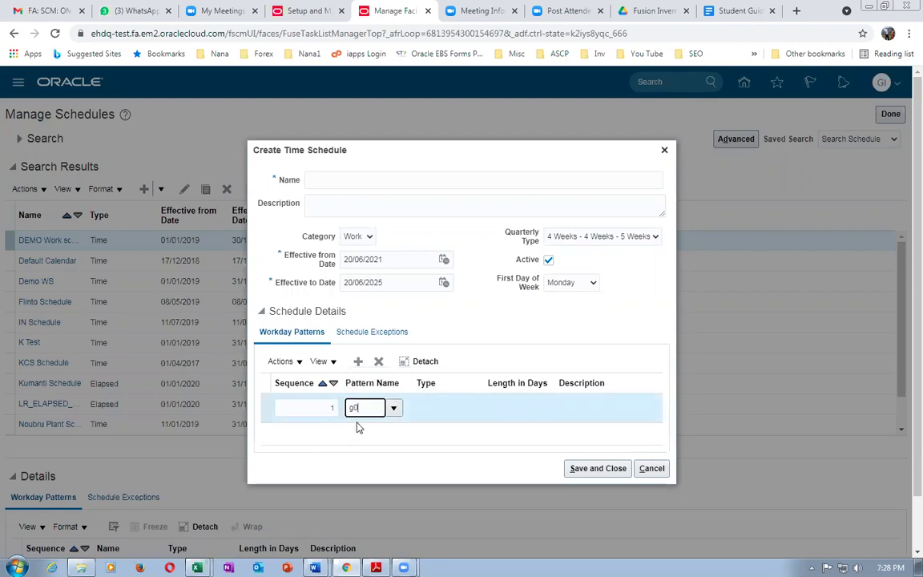
left_click(381, 437)
left_click(393, 410)
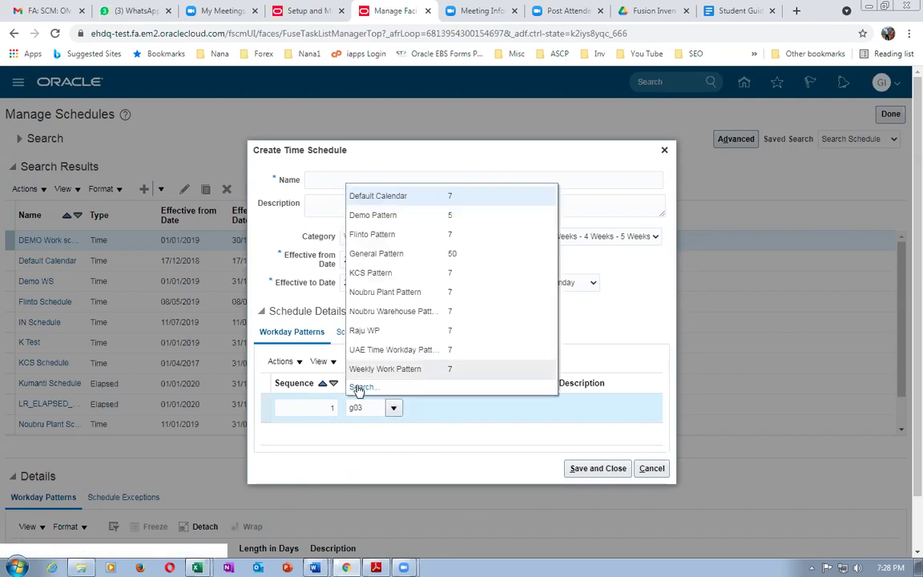
left_click(362, 387)
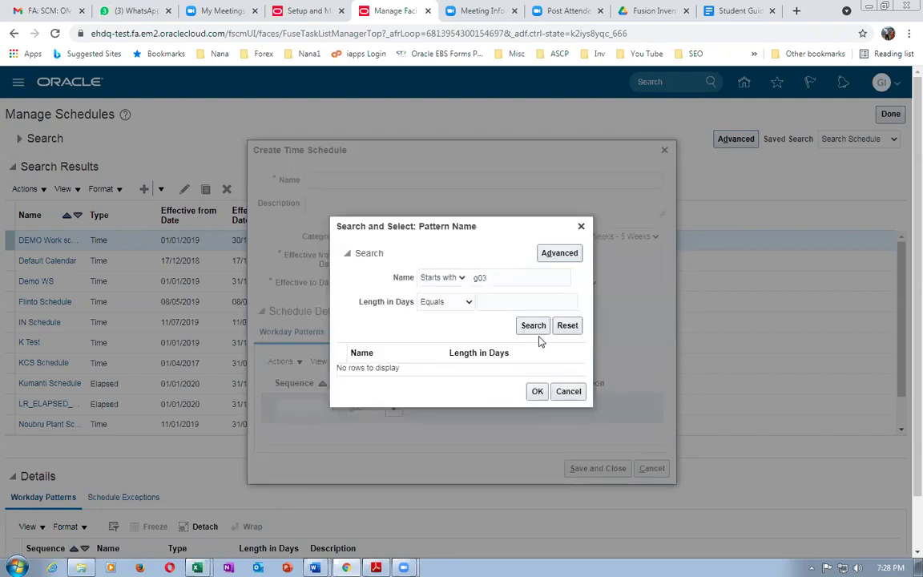
left_click(533, 320)
left_click(352, 368)
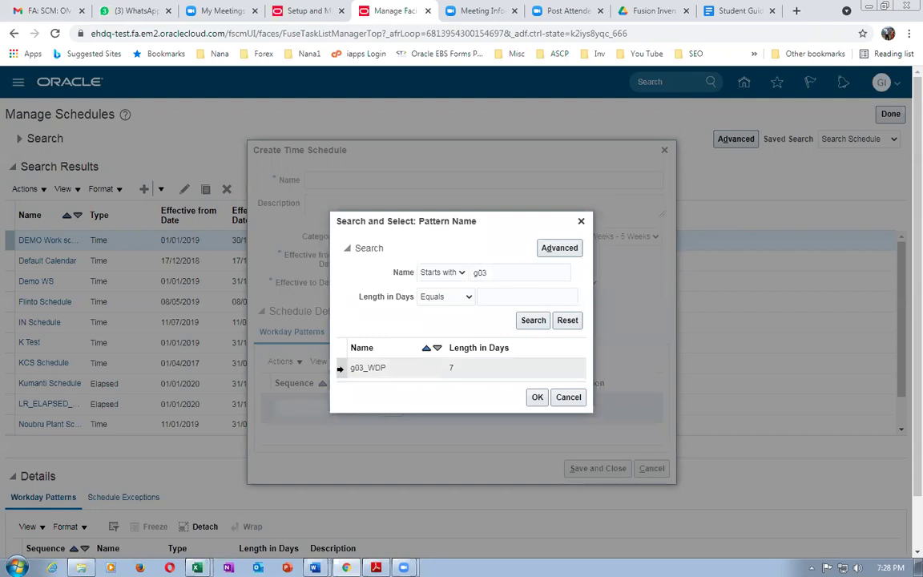
left_click(541, 399)
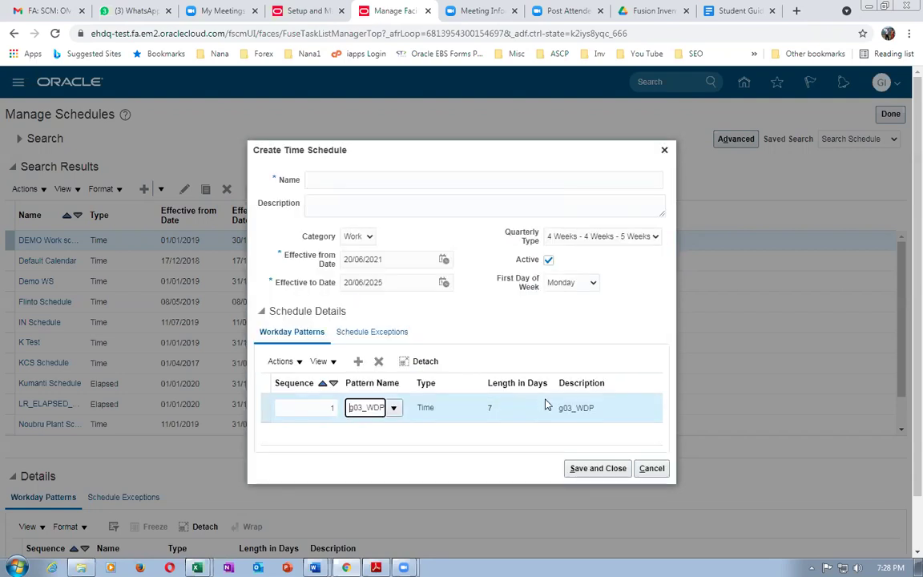
left_click(566, 324)
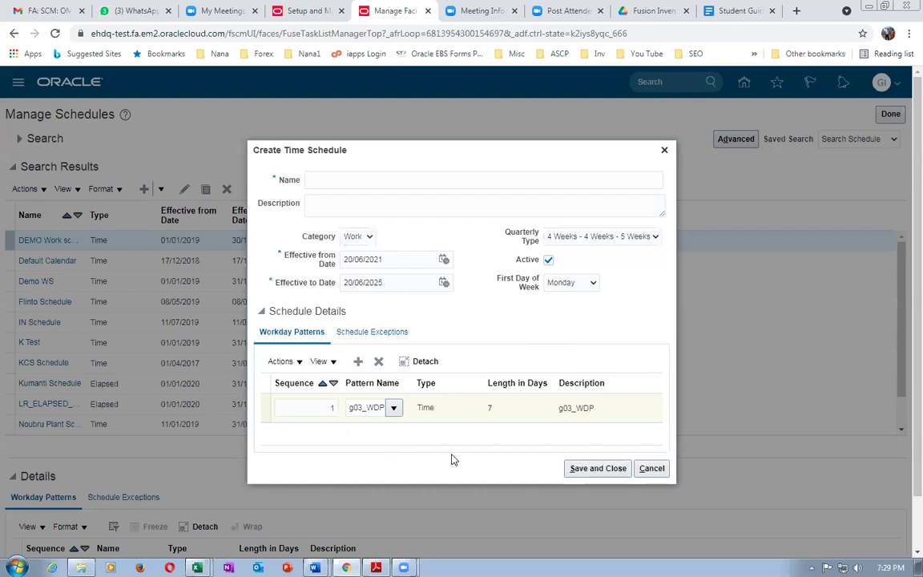
Name the new time schedule g03_Schedule and enter the same text as its description.
left_click(329, 180)
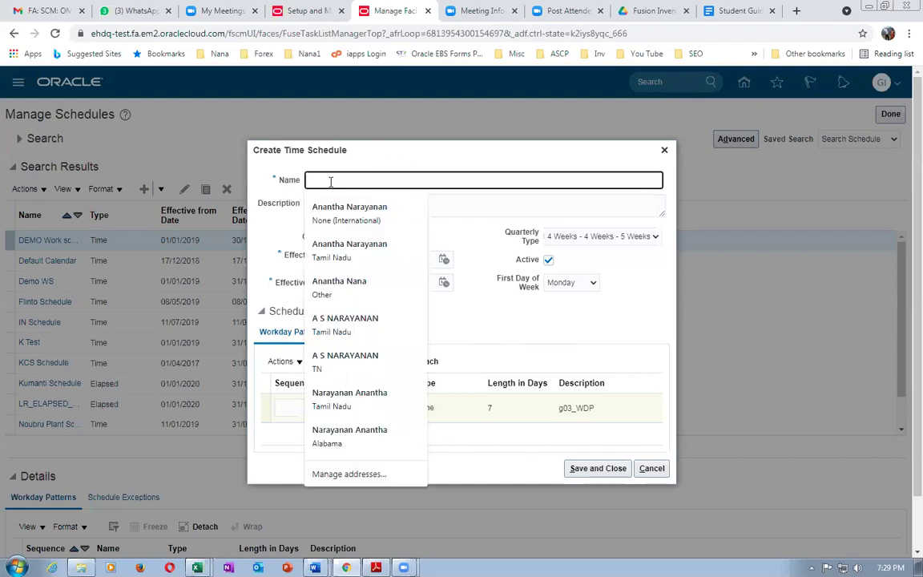
type("g03_S")
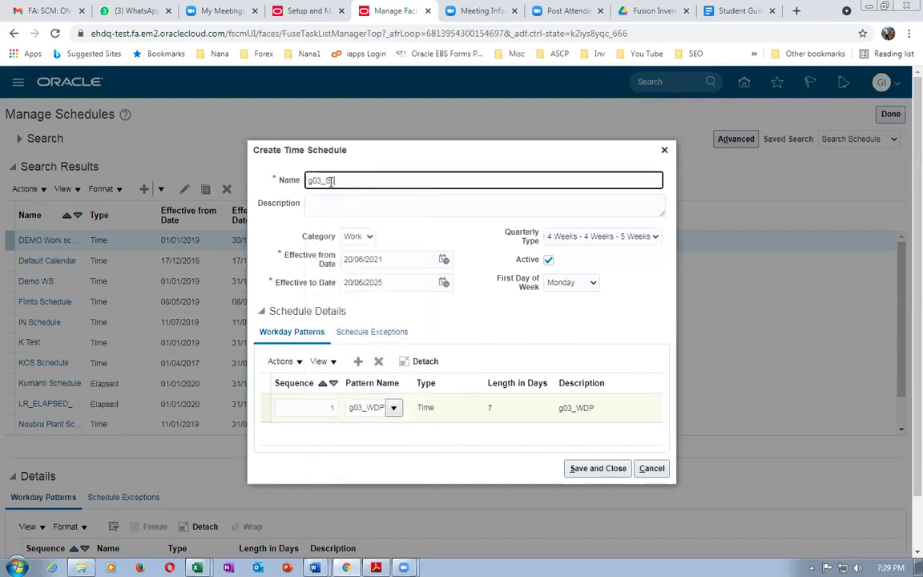
type("chedukle")
key("BackSpace")
key("BackSpace")
key("BackSpace")
type("le")
left_click_drag(376, 180, 244, 209)
key("ctrl+c")
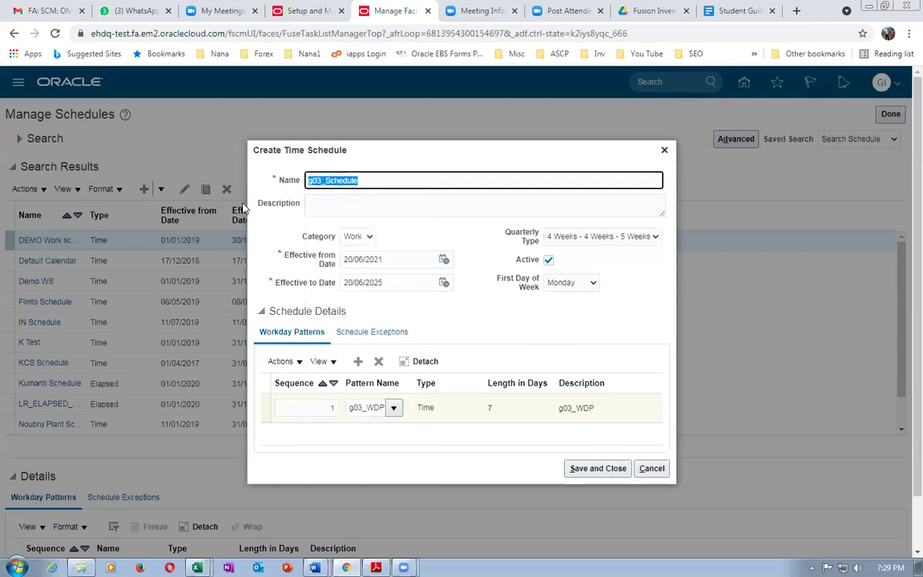
left_click(395, 209)
key("ctrl+v")
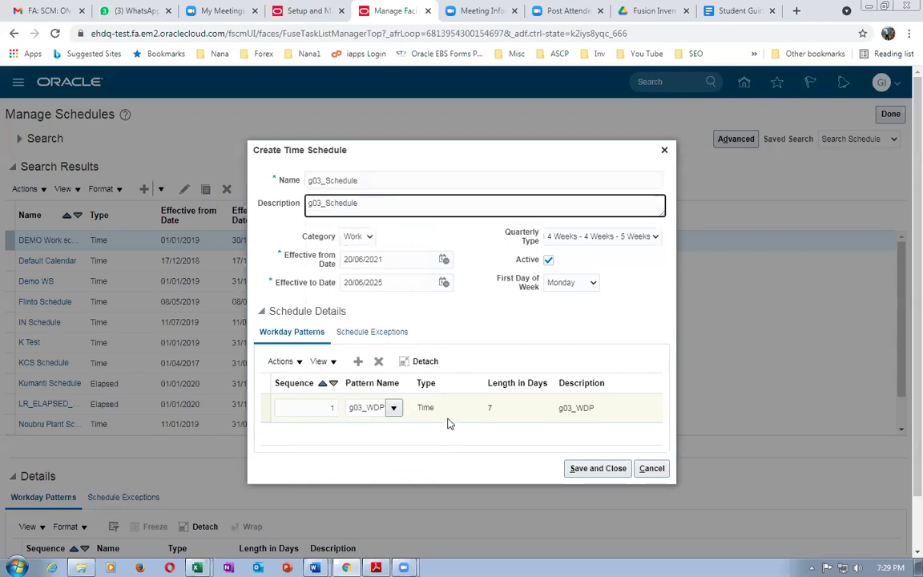
Save the new time schedule, accepting a partial first period and work week, and finish Manage Schedules.
left_click(607, 468)
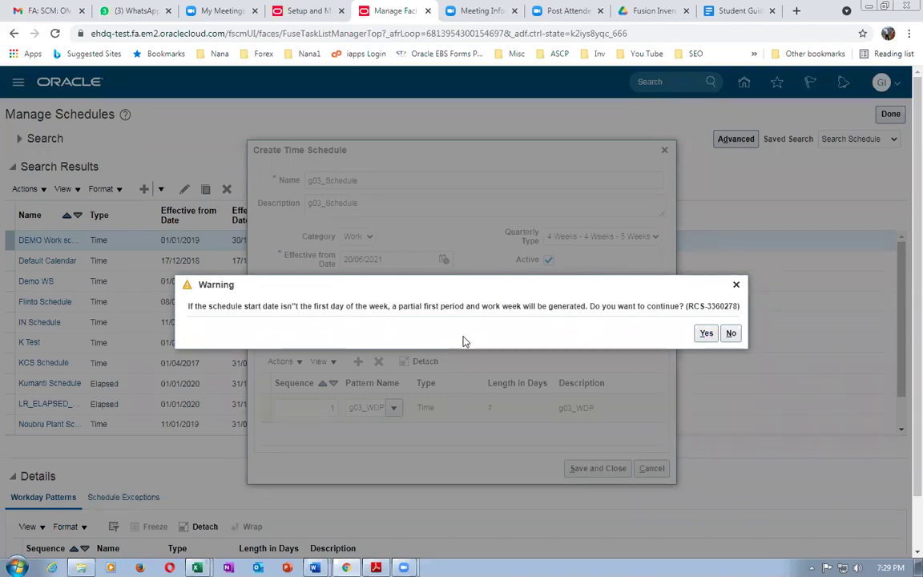
left_click(706, 332)
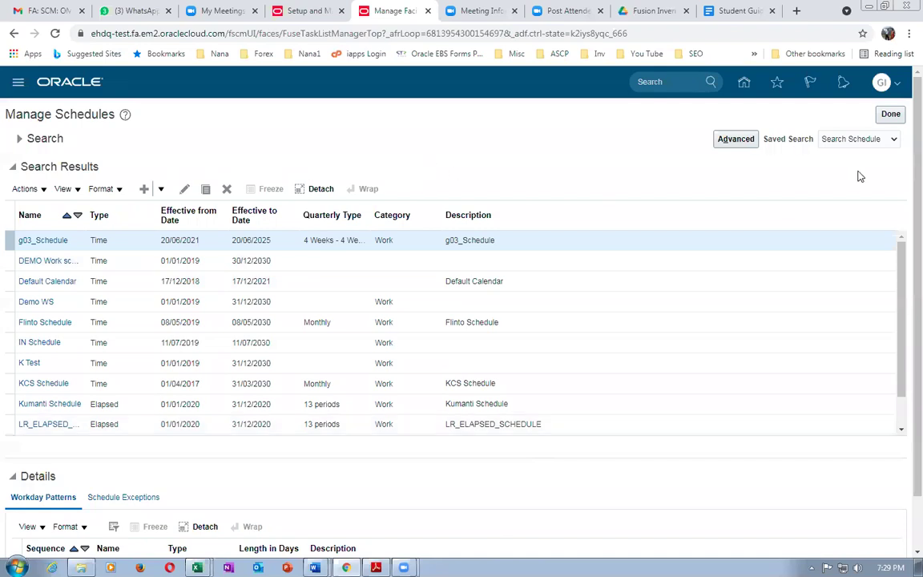
left_click(888, 115)
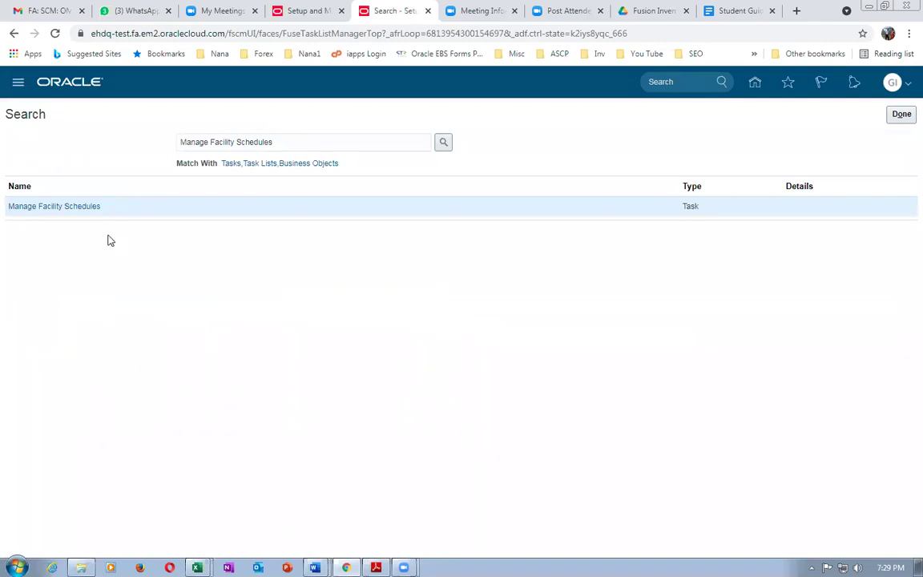
Switch to the Excel worksheet and copy the task name Manage Inventory Organizations from item 33.
key("alt+Tab")
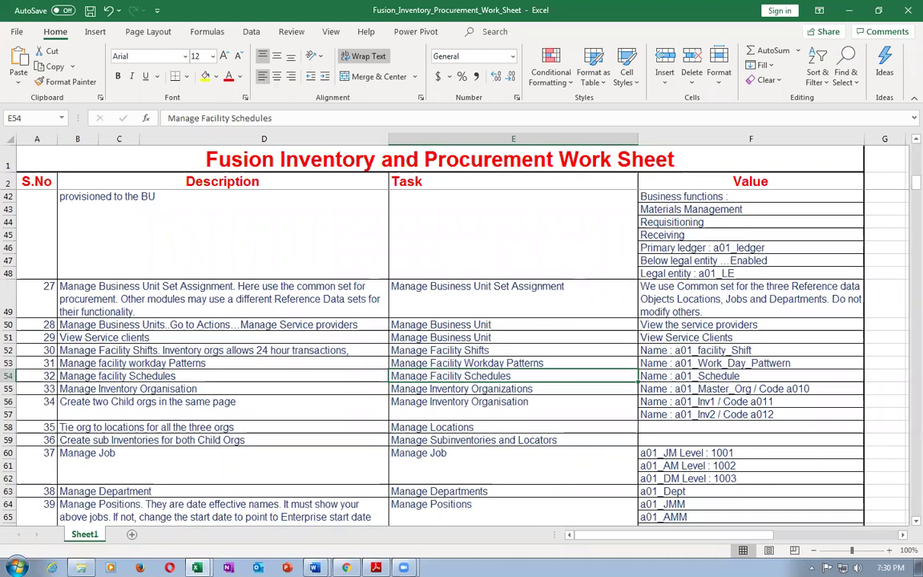
left_click(533, 437)
scroll(534, 437, "down", 2)
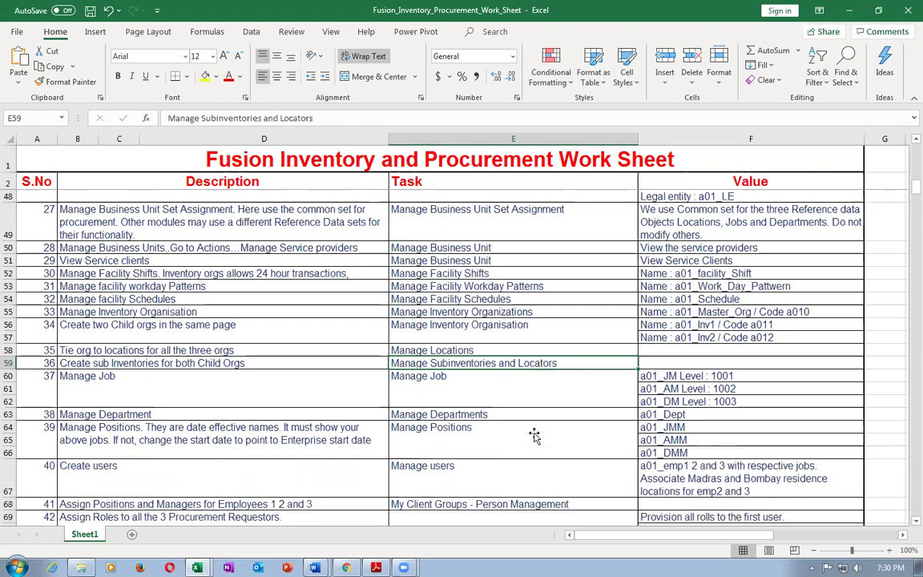
left_click(498, 390)
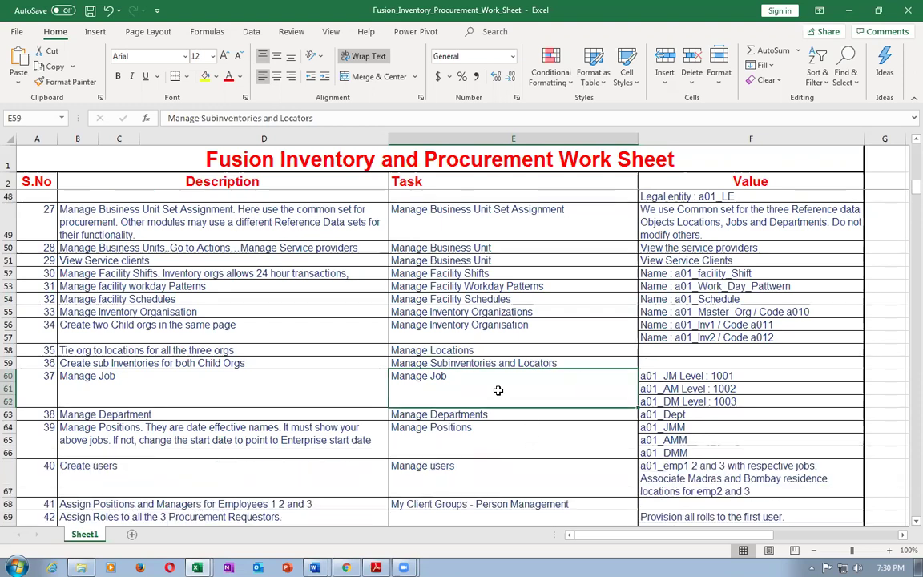
left_click(212, 391)
left_click(449, 364)
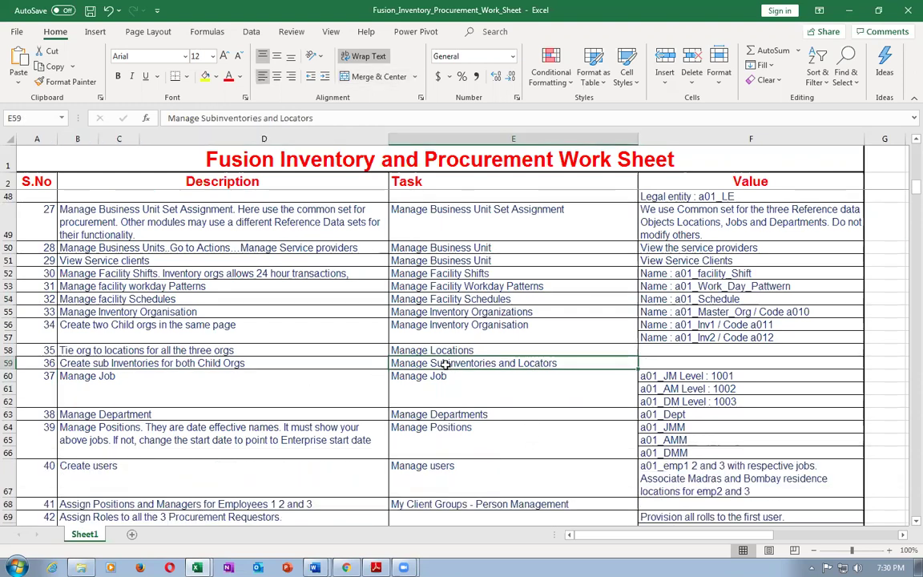
left_click(229, 384)
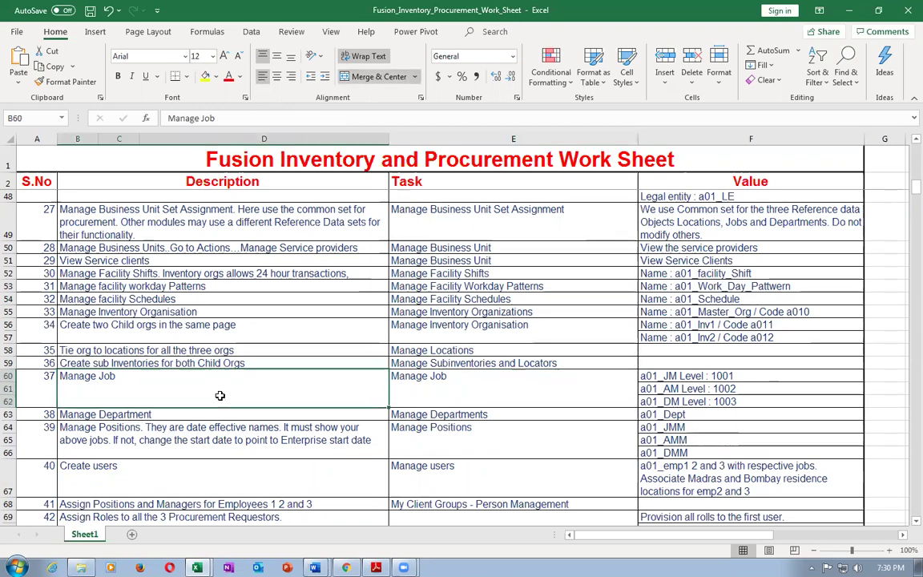
left_click(462, 381)
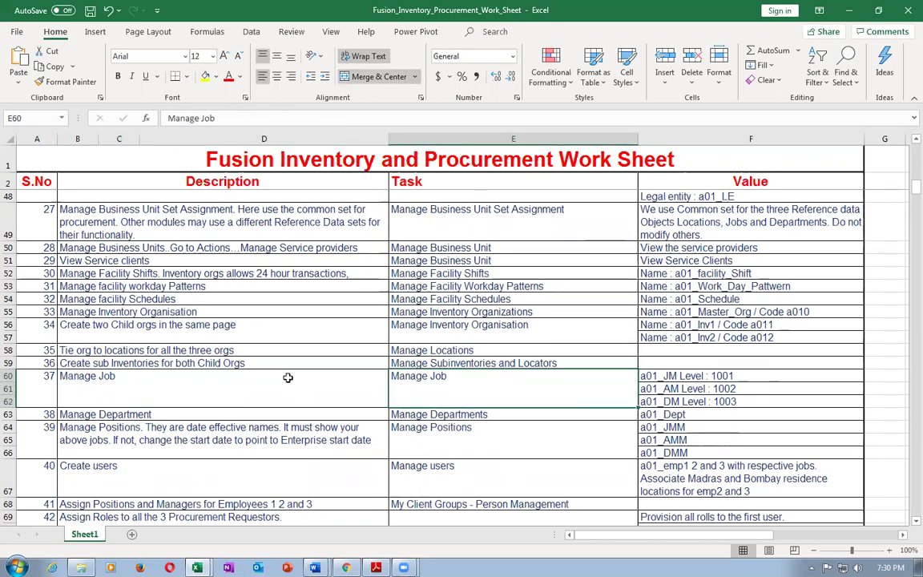
left_click(468, 298)
left_click(207, 313)
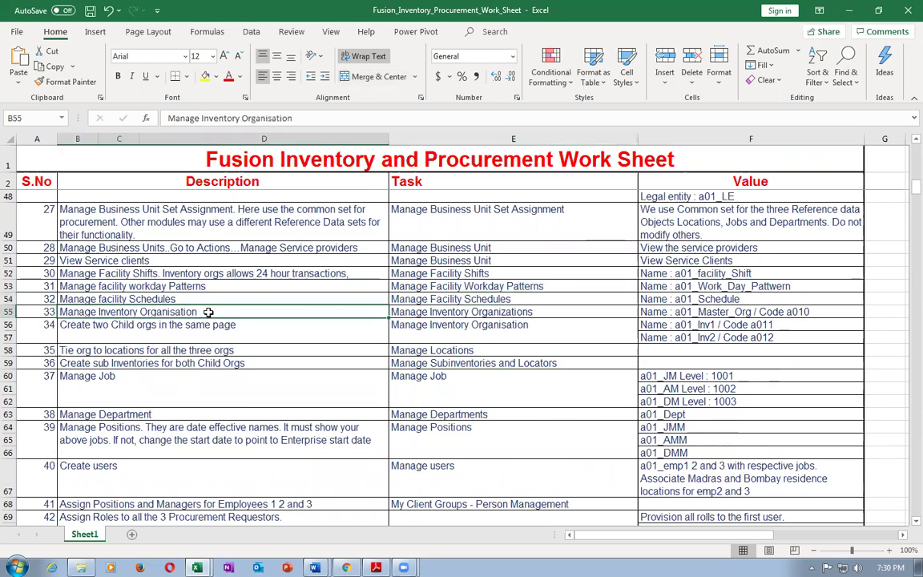
left_click(446, 312)
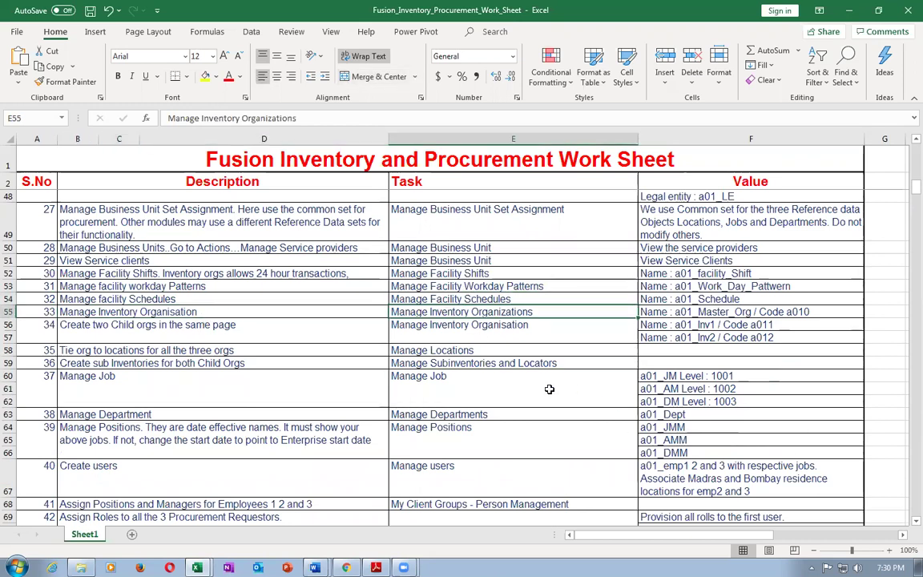
key("ctrl+c")
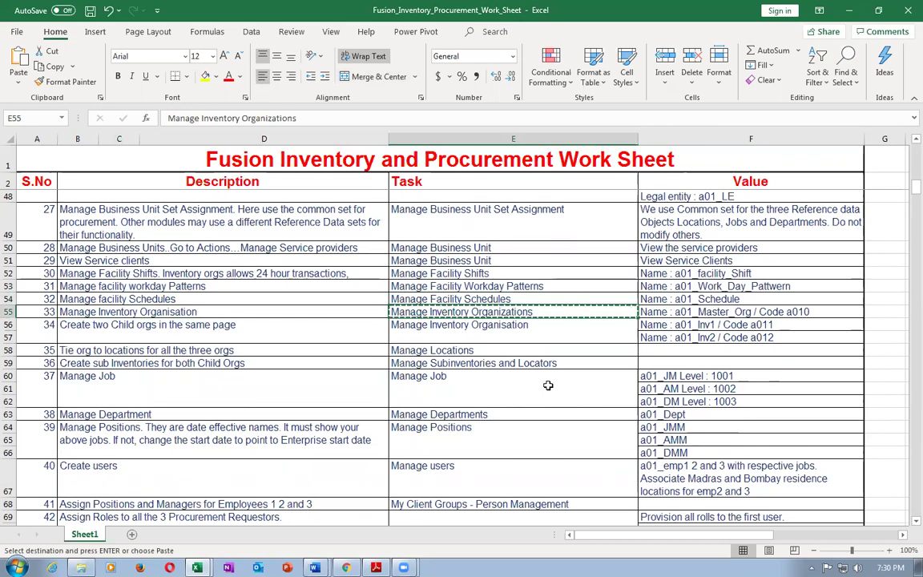
Switch to Adobe Reader and view the Fusion Global Enterprise Structure diagram.
key("alt+Tab")
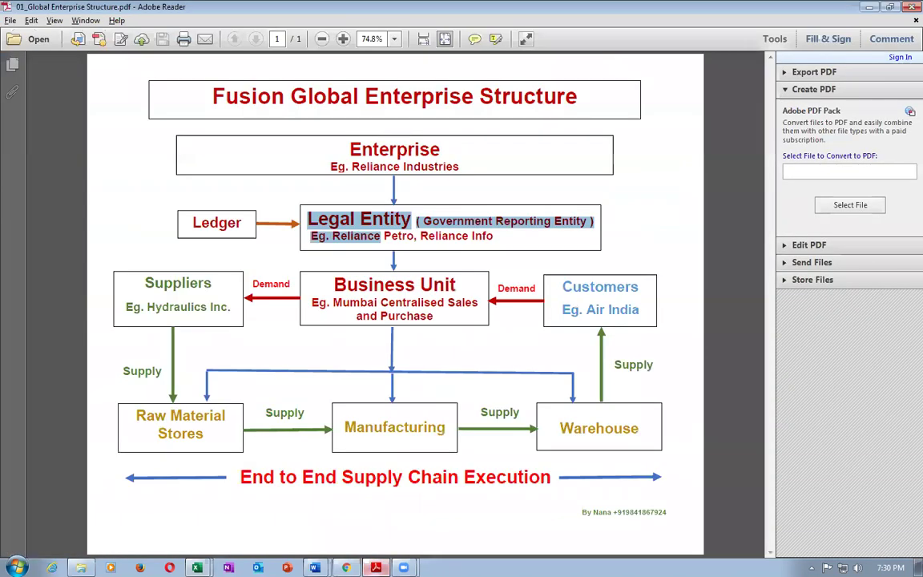
left_click(374, 566)
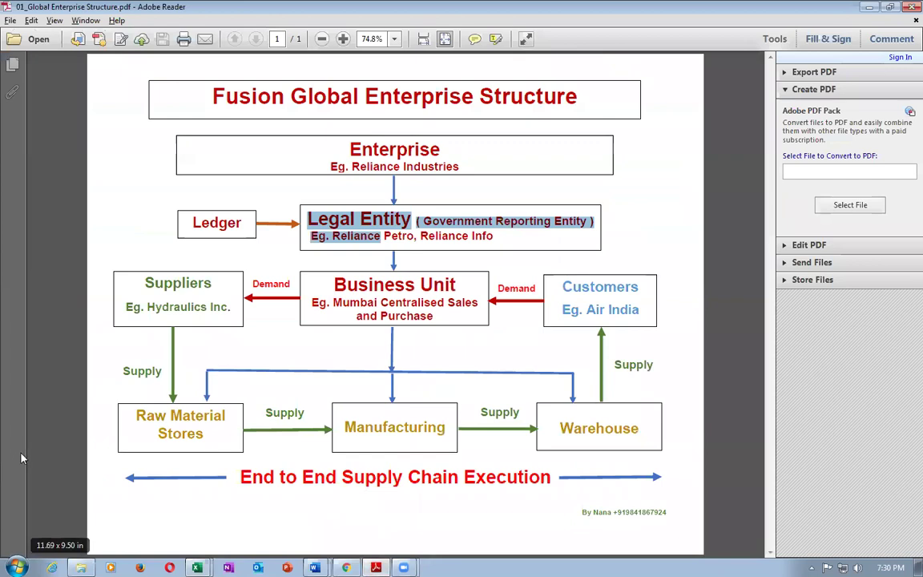
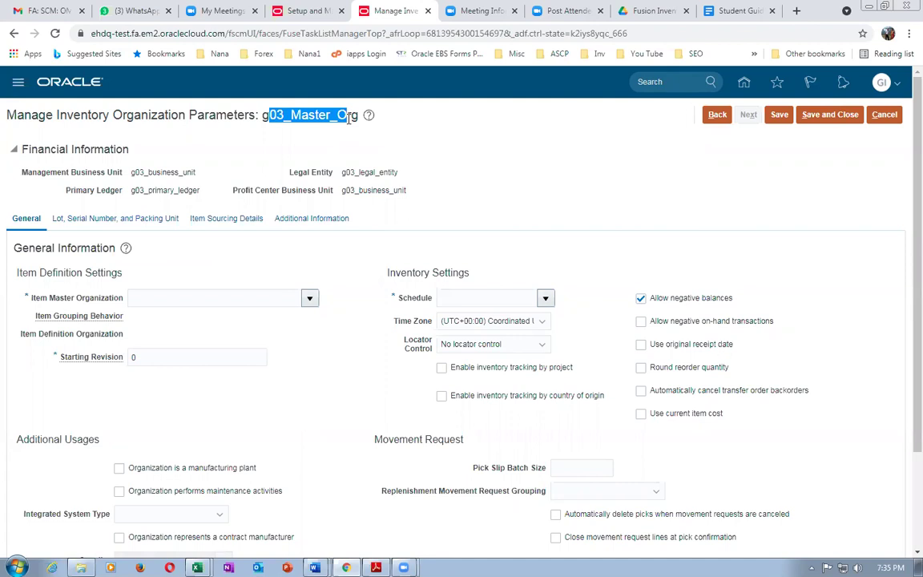
Set the Item Master Organization of the g03_Master_Org inventory organization to g03_Master_Org, searching with g03.
left_click(148, 297)
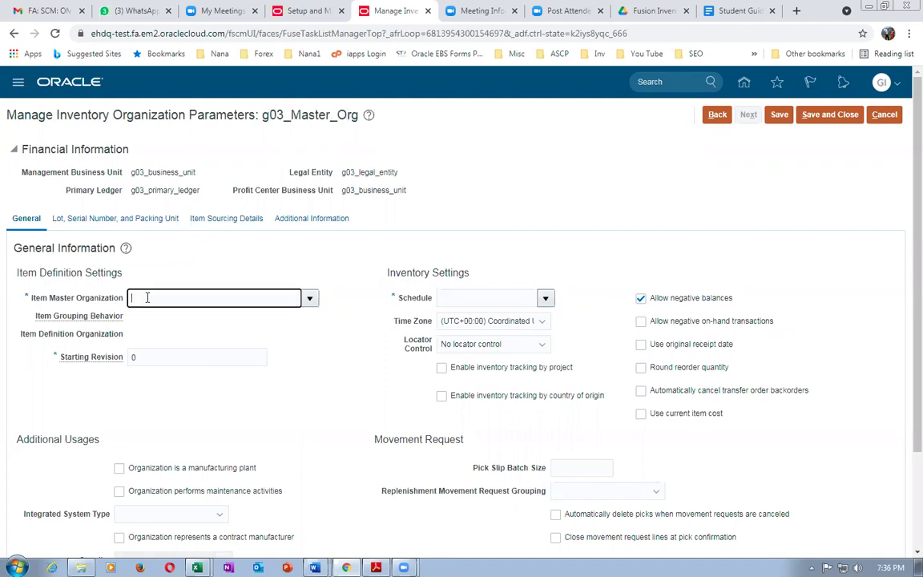
type("g03")
key("Tab")
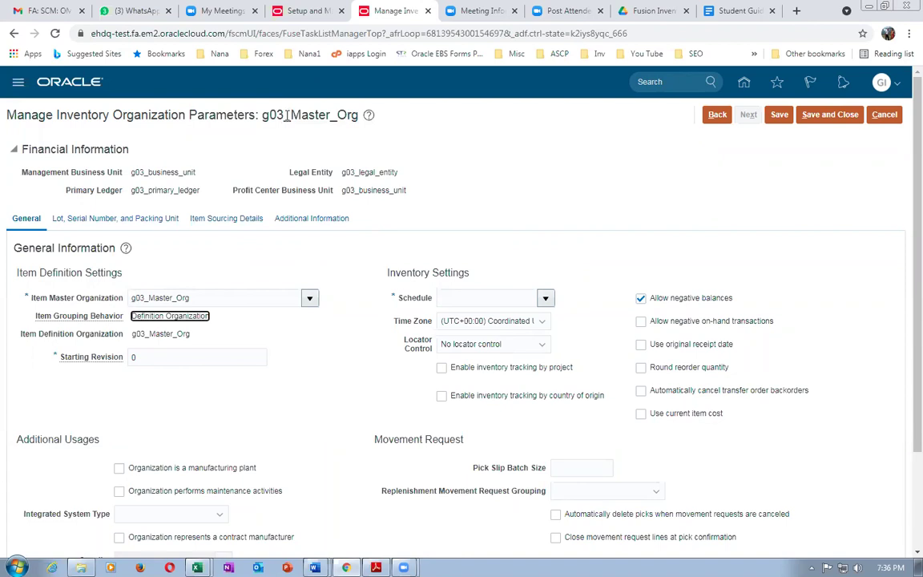
Compare the organization name in the page heading with the Item Master Organization value.
left_click_drag(276, 114, 351, 114)
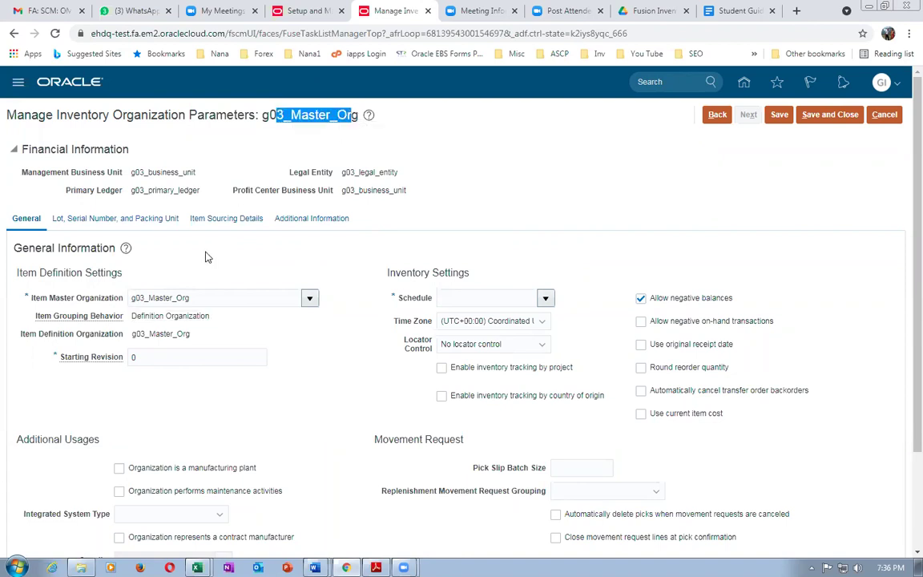
double_click(161, 297)
left_click_drag(262, 114, 325, 114)
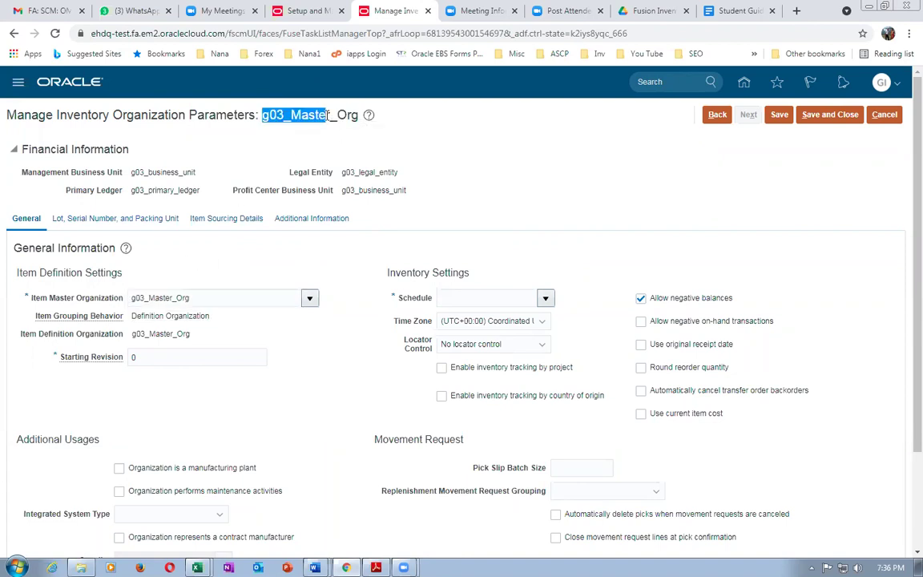
left_click_drag(239, 119, 362, 114)
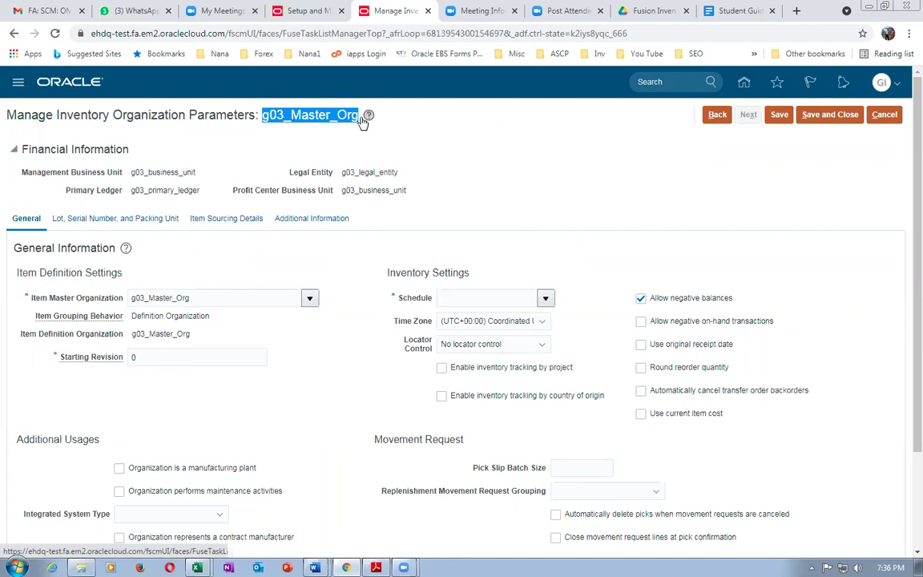
left_click(169, 298)
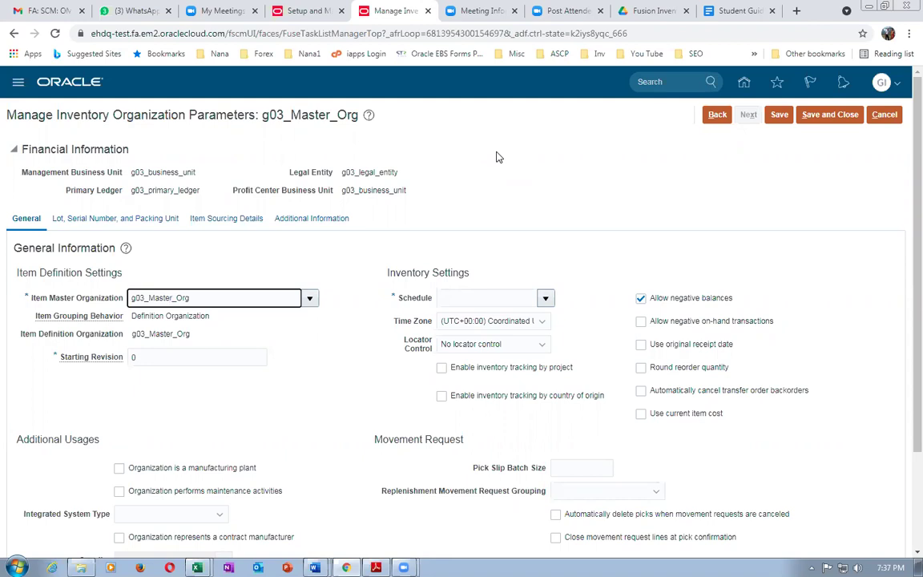
left_click_drag(223, 297, 124, 302)
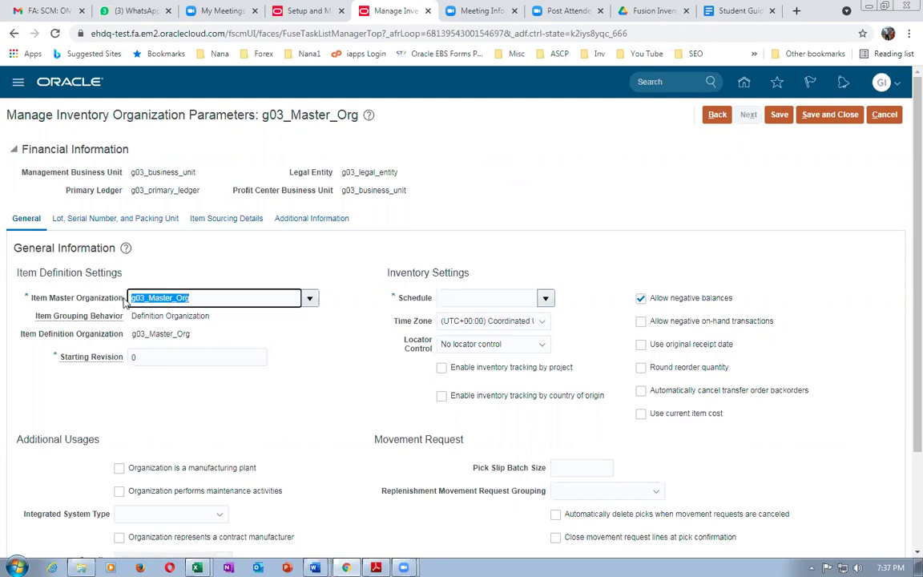
left_click(469, 184)
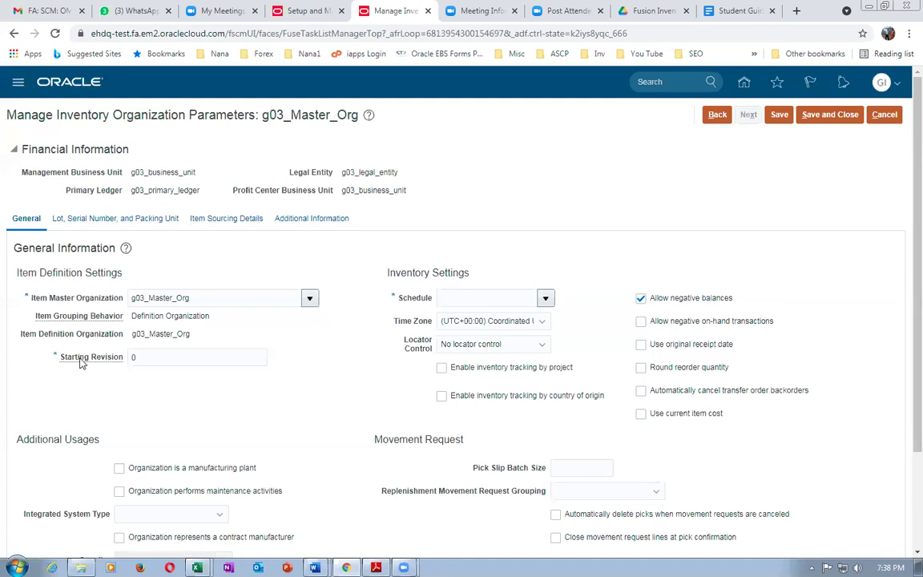
left_click_drag(190, 298, 68, 307)
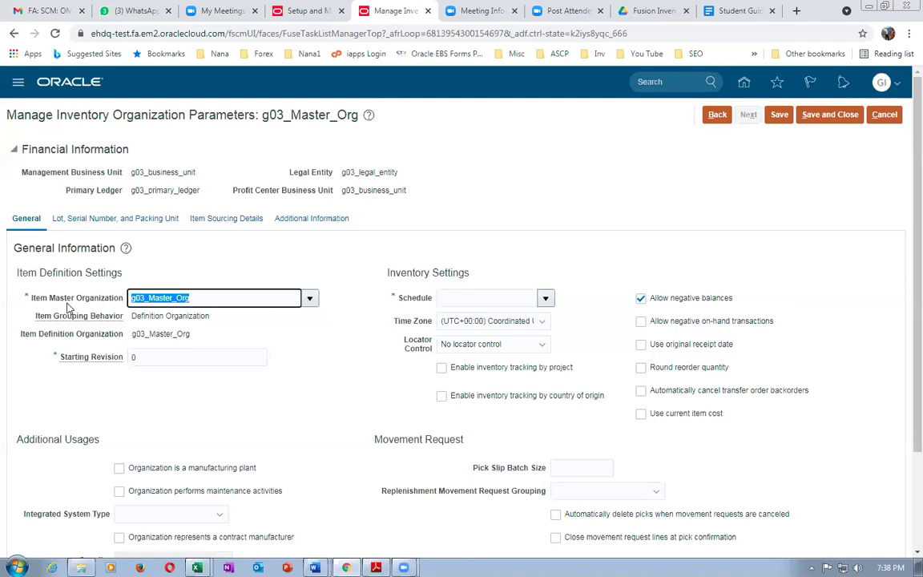
left_click_drag(277, 115, 320, 114)
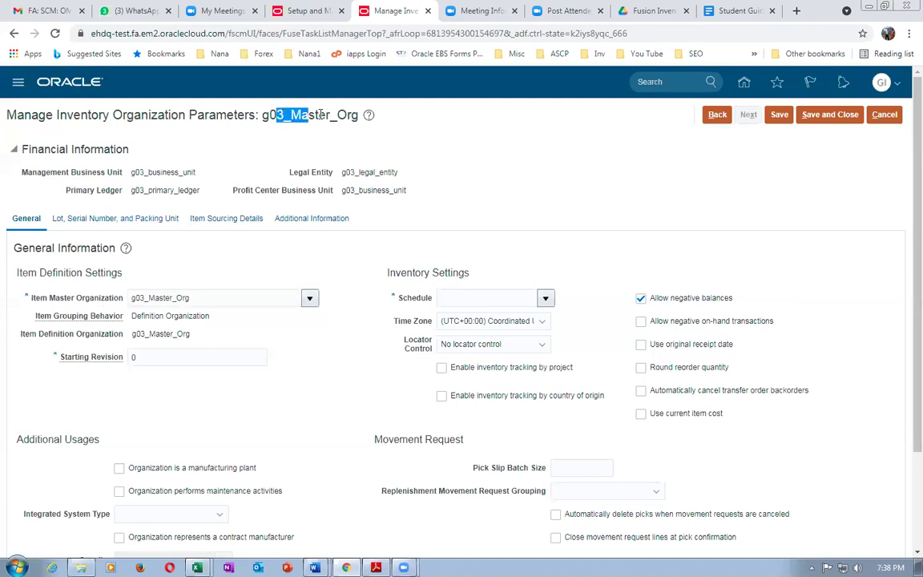
left_click(139, 297)
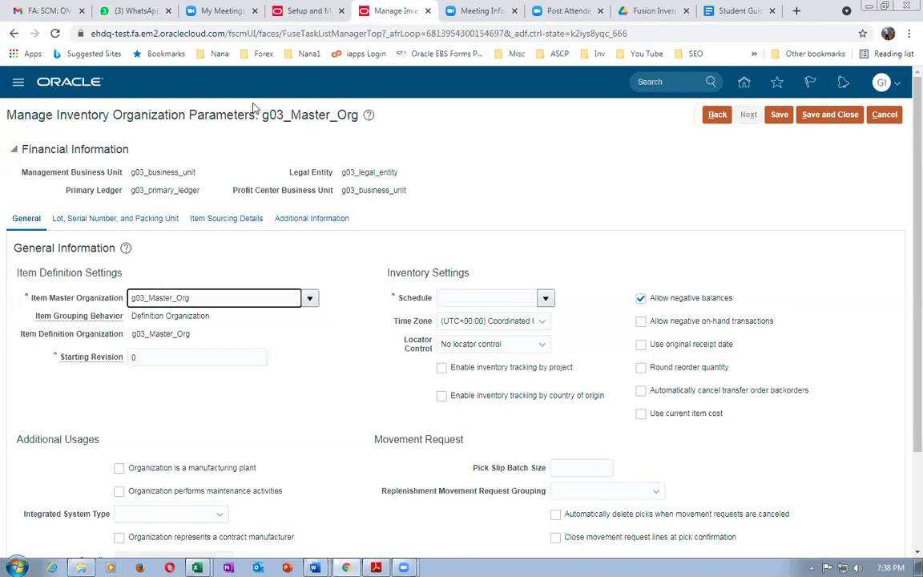
left_click_drag(261, 113, 358, 130)
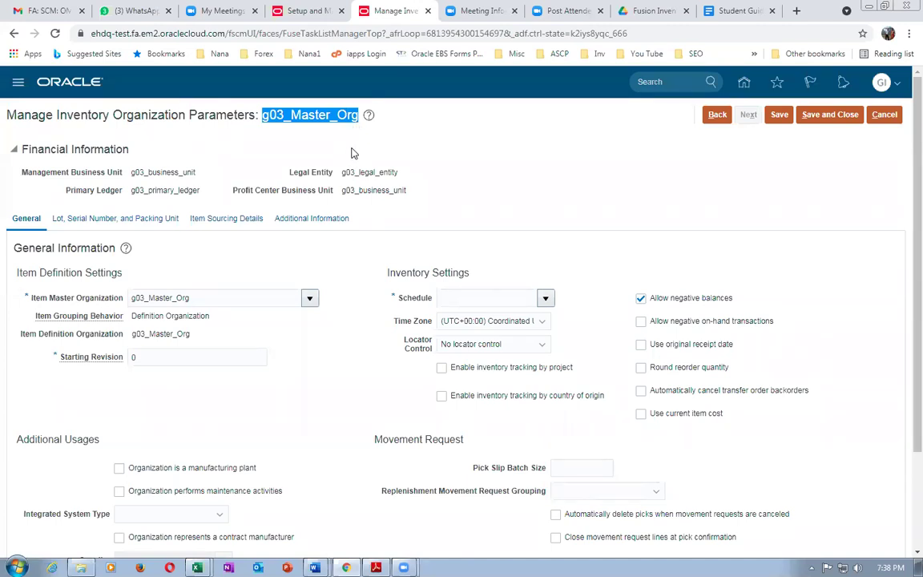
left_click(350, 152)
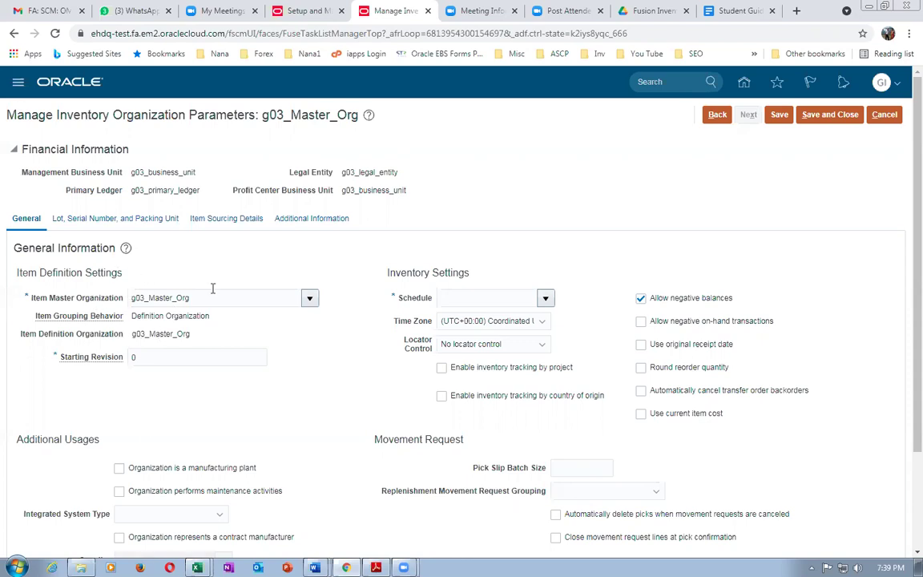
Set the organization's Starting Revision to A.
left_click(94, 361)
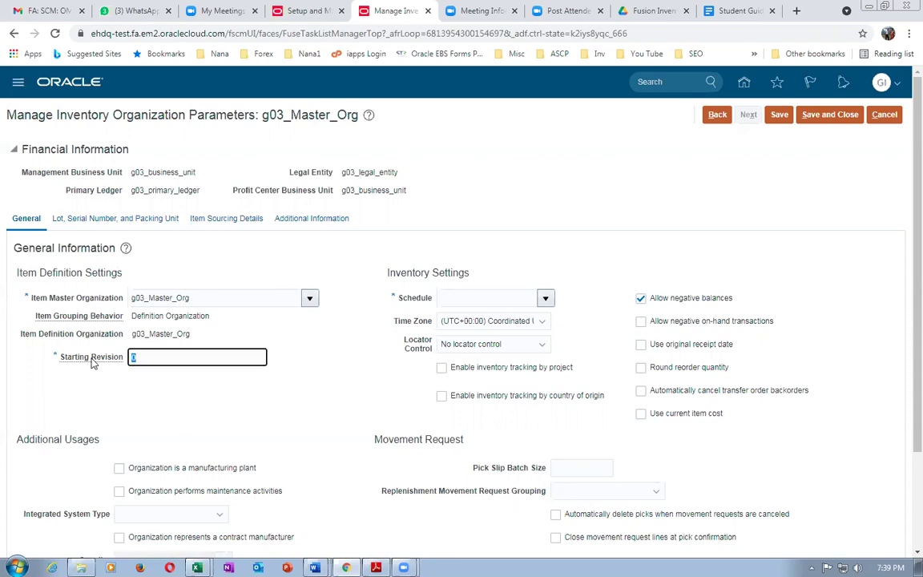
type("A")
left_click(160, 371)
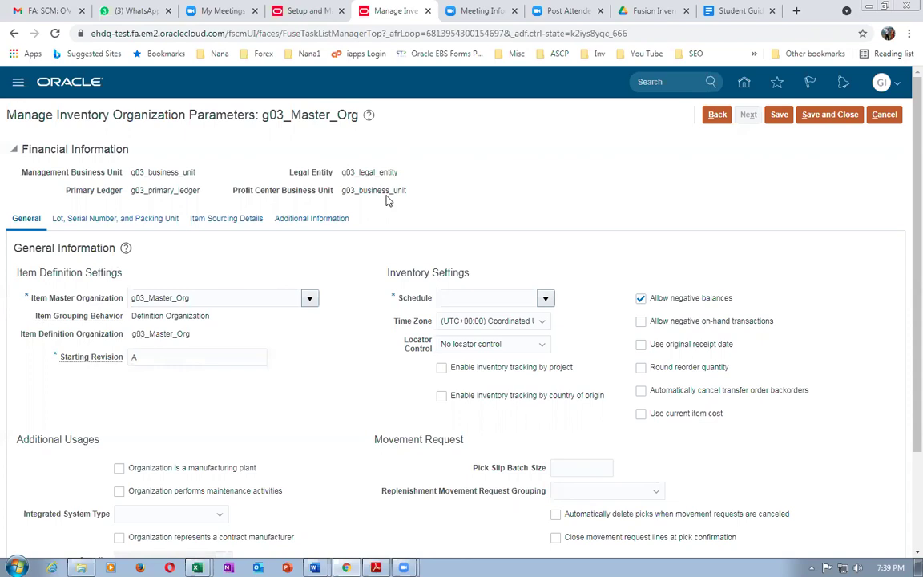
left_click(160, 297)
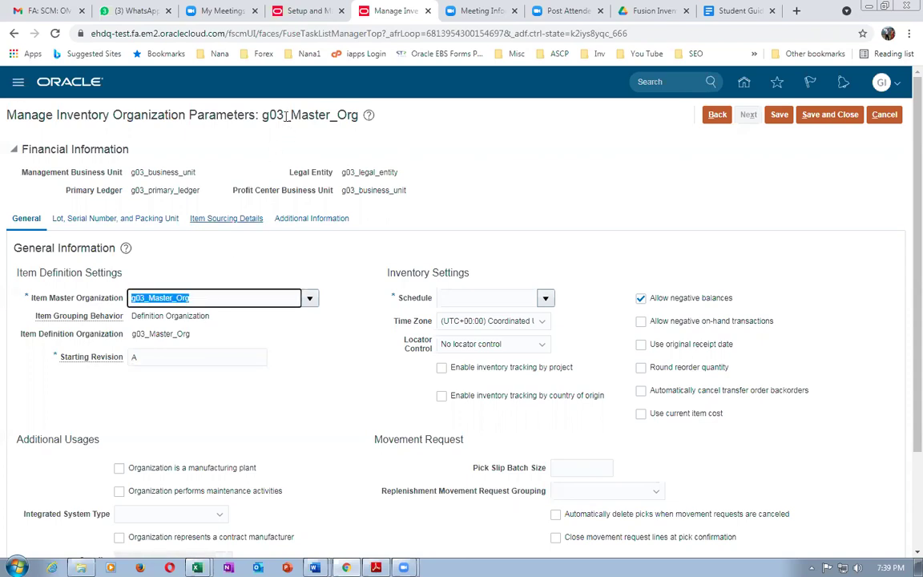
Set the Schedule of the g03_Master_Org inventory organization to g03_Schedule, searching with g03.
left_click(169, 297)
left_click_drag(269, 114, 325, 124)
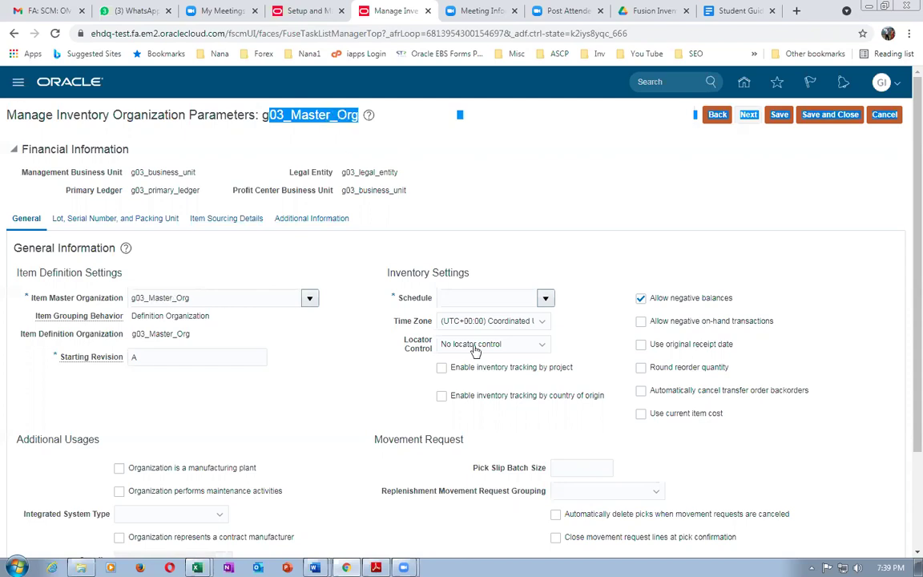
left_click(463, 300)
type("g03")
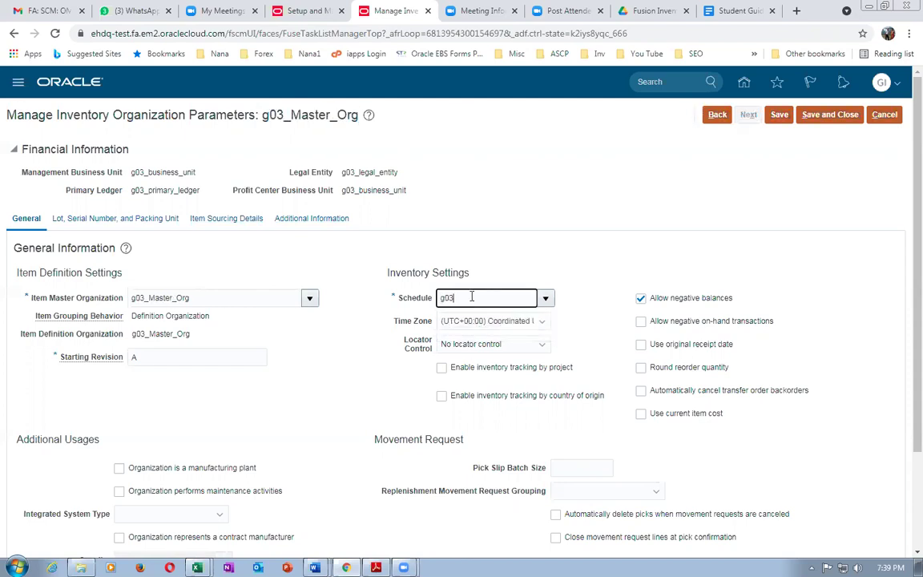
key("Tab")
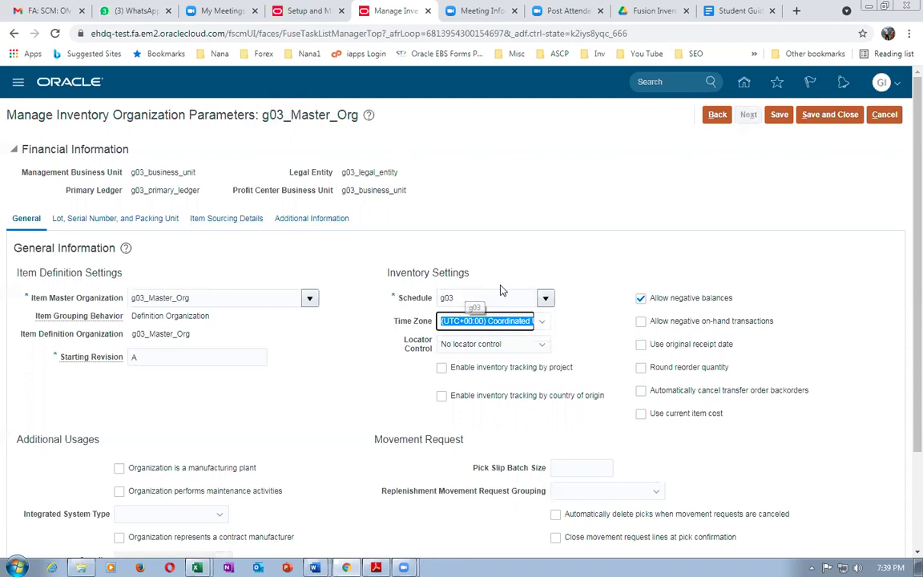
left_click(544, 298)
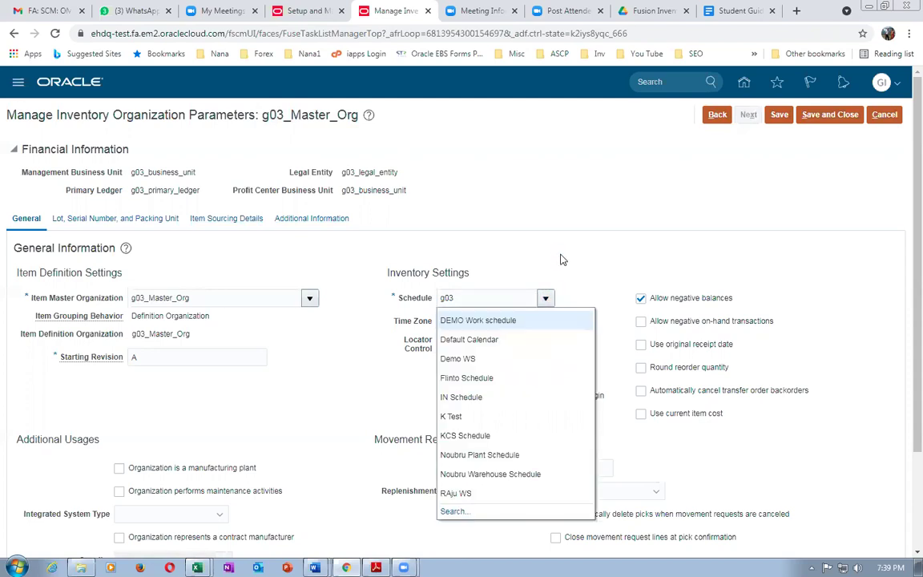
left_click(453, 511)
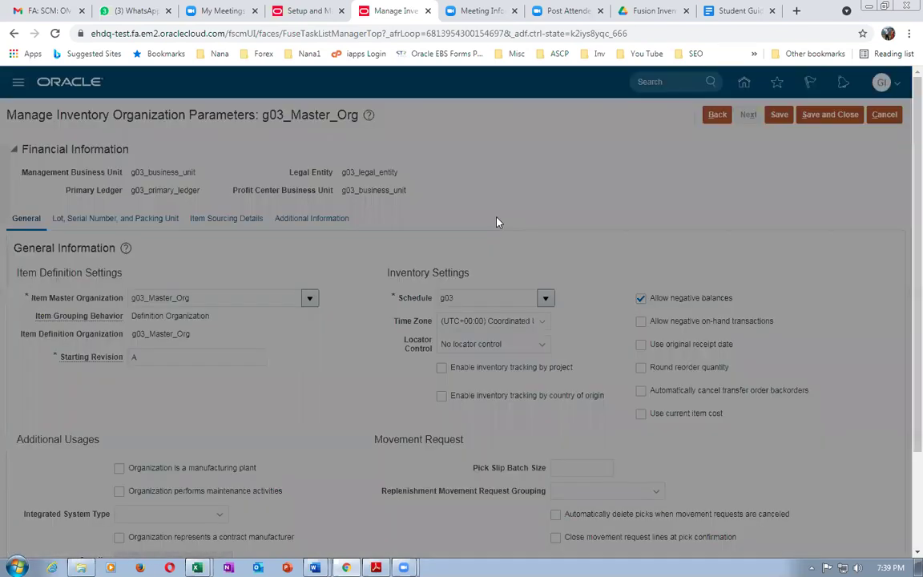
left_click(512, 312)
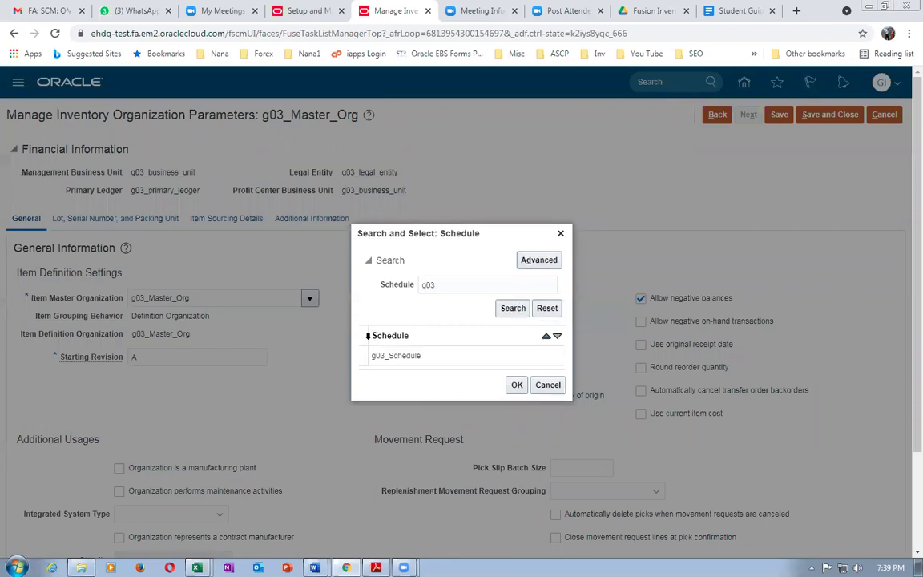
left_click(517, 384)
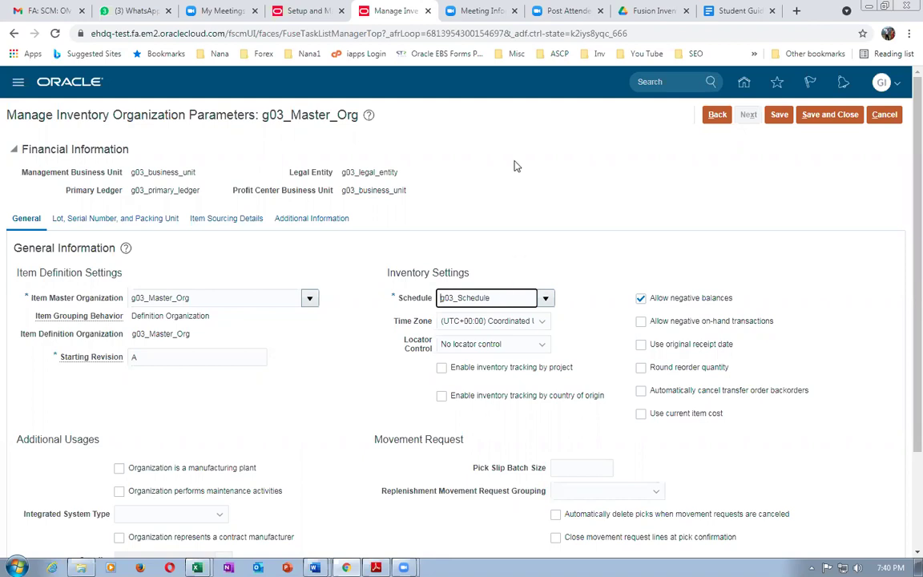
Set the organization's Locator Control to Locator control determined at subinventory level.
left_click(517, 166)
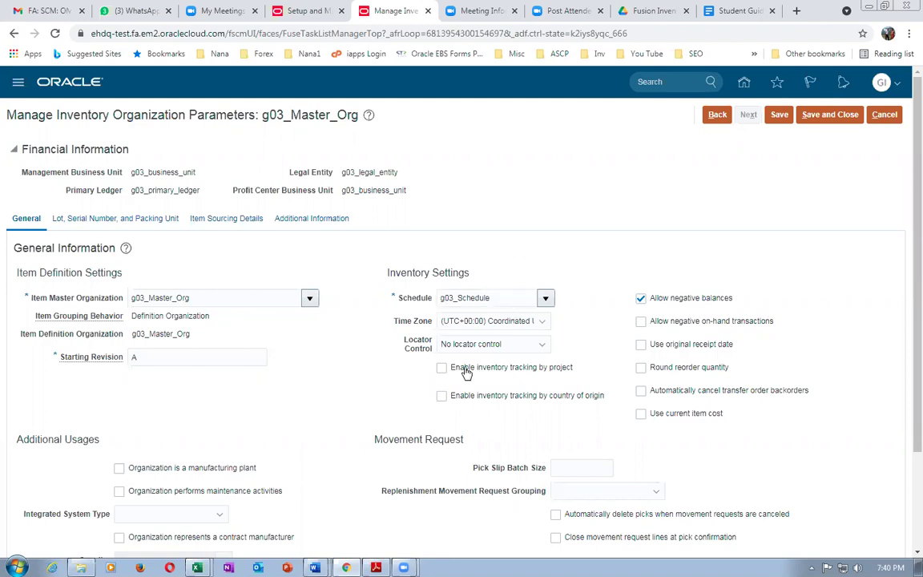
left_click(485, 346)
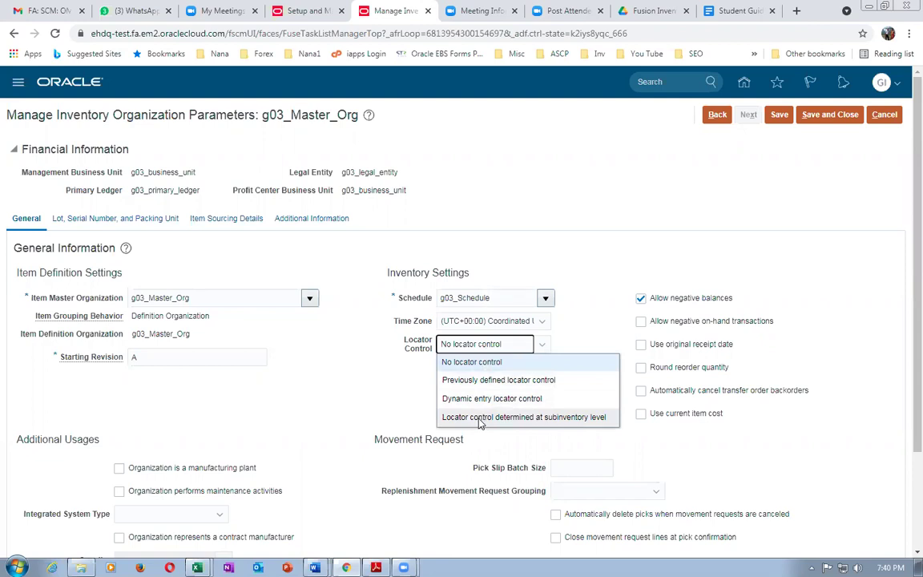
left_click(526, 418)
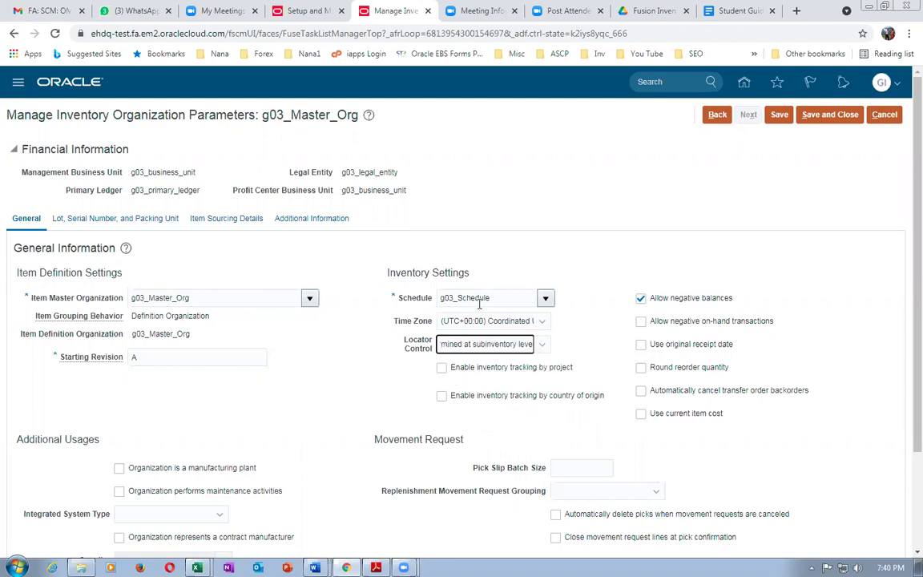
Review the organization's lot, serial number and packing unit settings and its item sourcing details, and return to the general settings.
left_click(92, 219)
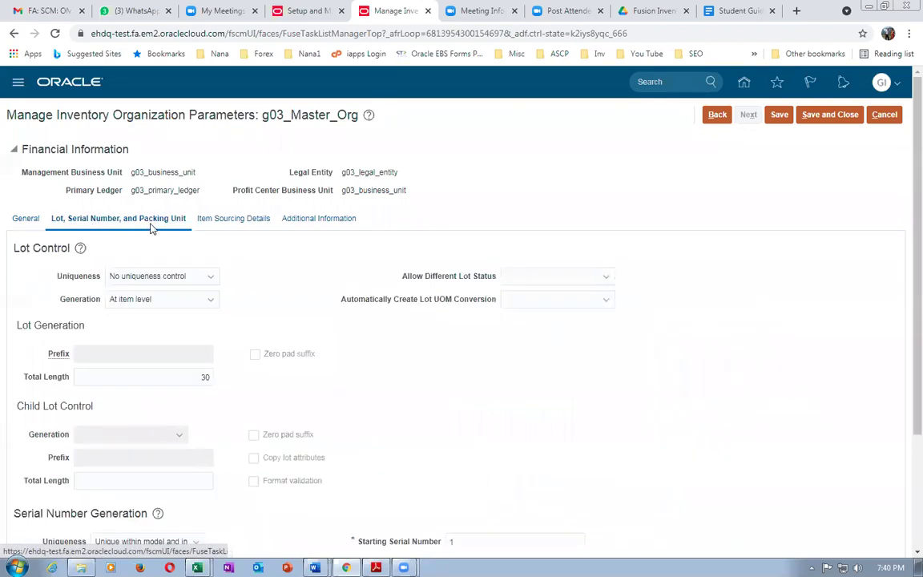
left_click(229, 218)
left_click(122, 224)
scroll(433, 309, "down", 3)
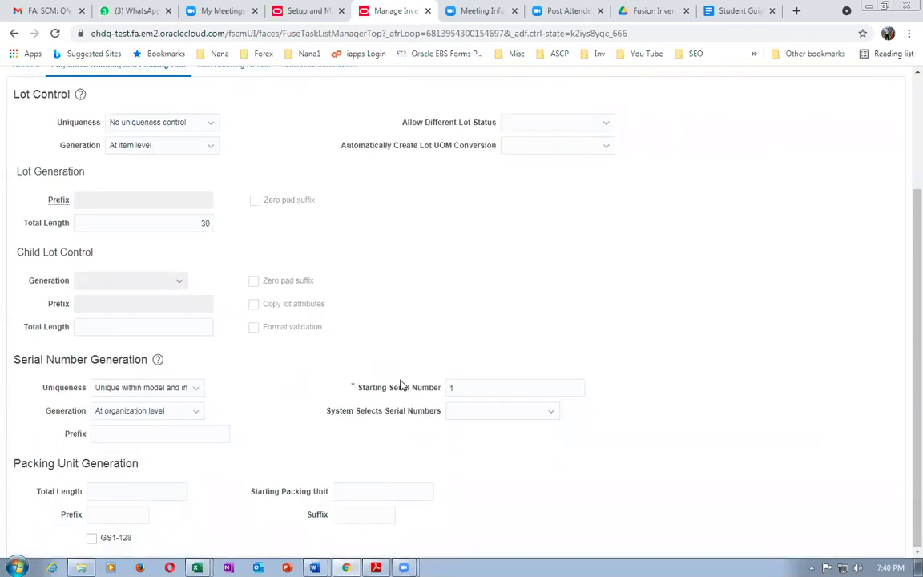
scroll(400, 385, "up", 3)
left_click(214, 220)
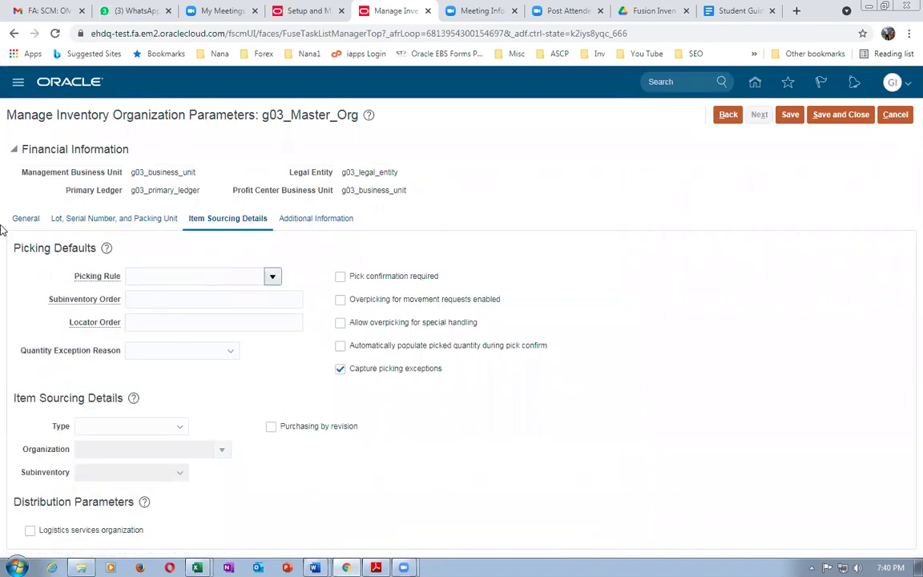
left_click(24, 219)
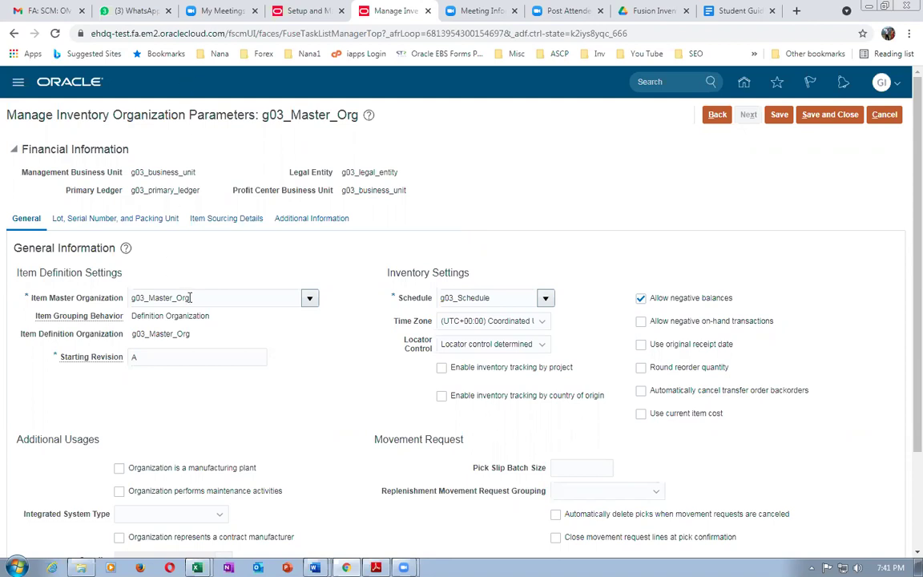
Check the Item Master Organization value against the organization name in the page heading.
left_click_drag(192, 298, 110, 310)
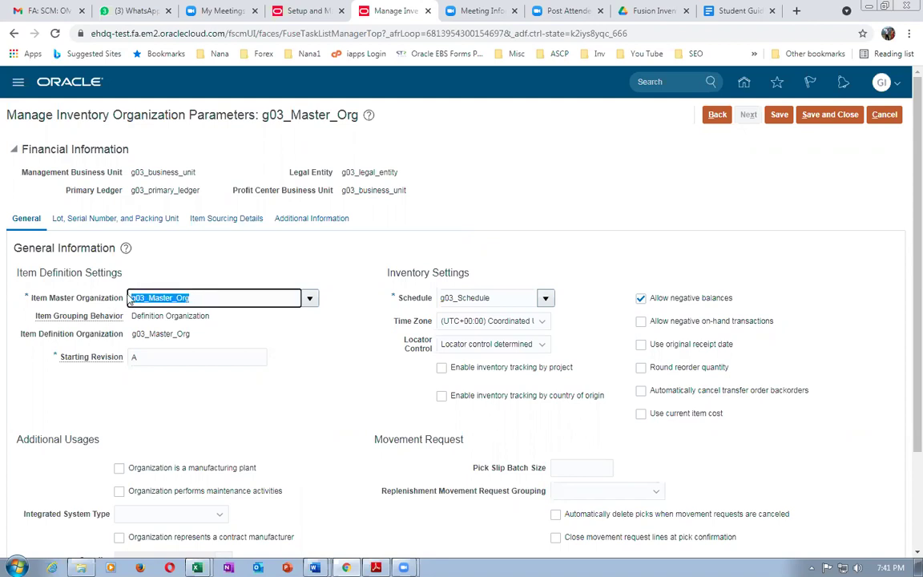
left_click(198, 257)
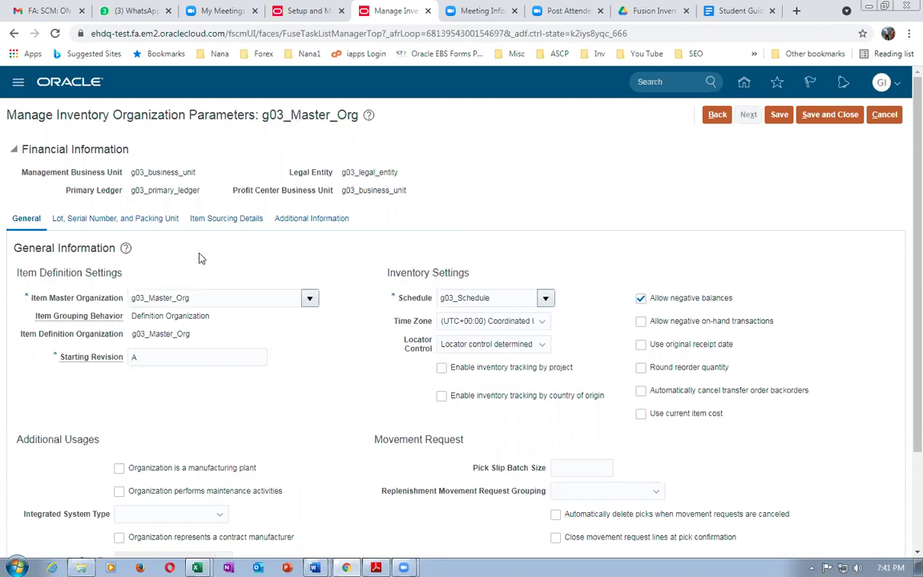
left_click_drag(262, 114, 361, 117)
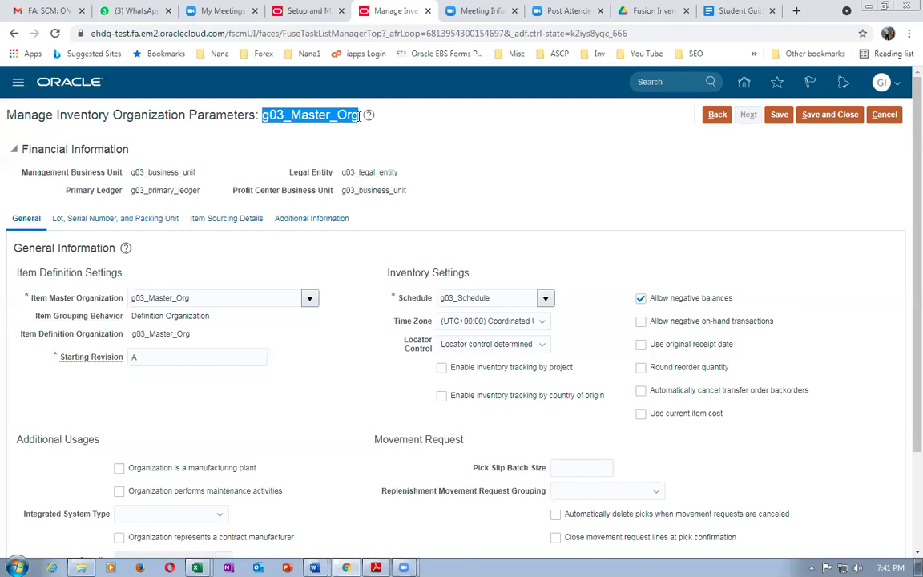
left_click(396, 160)
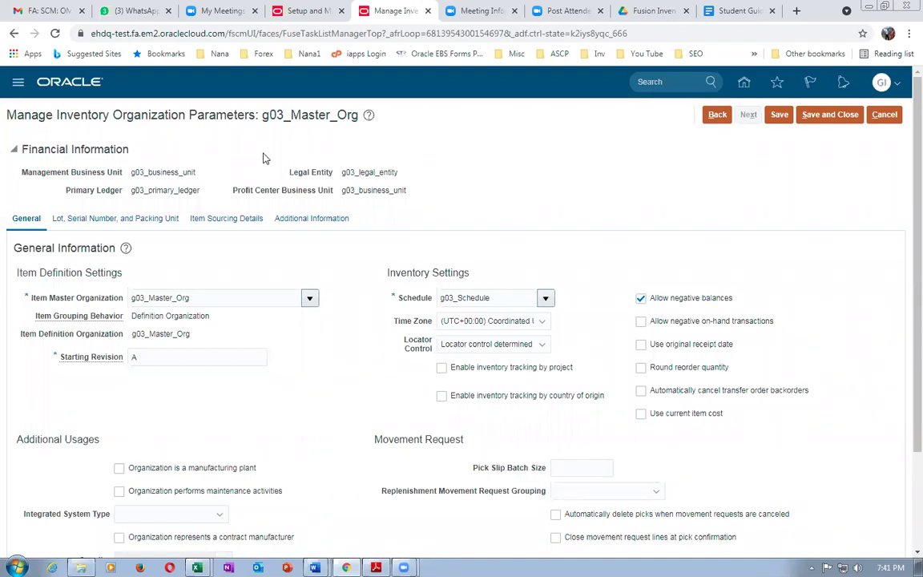
left_click_drag(258, 116, 359, 120)
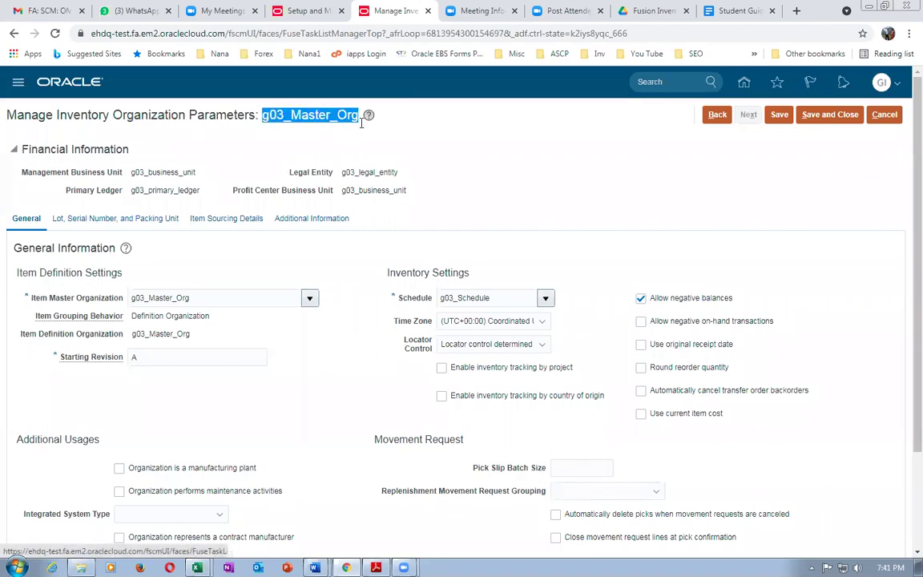
left_click(295, 133)
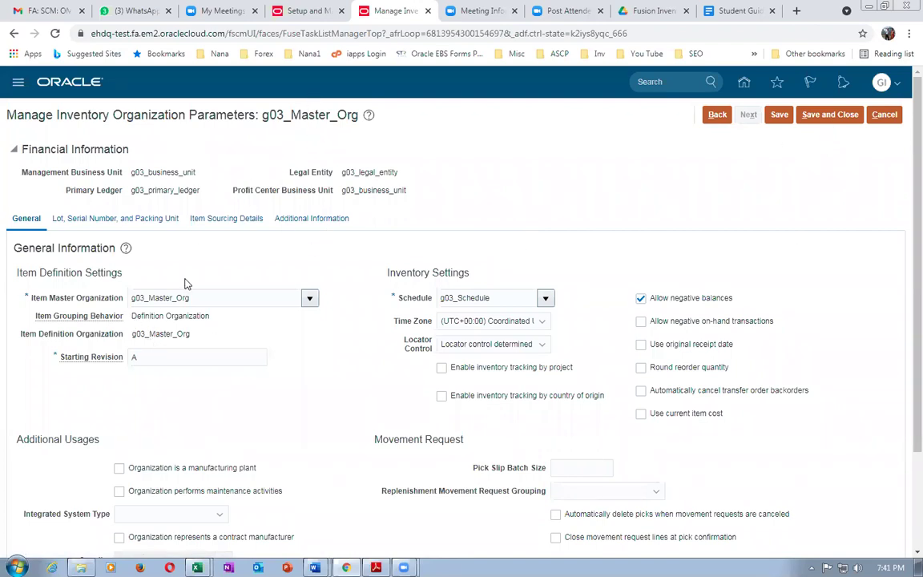
Save and close the g03_Master_Org parameters and search the inventory organizations by organization name g03.
left_click(855, 114)
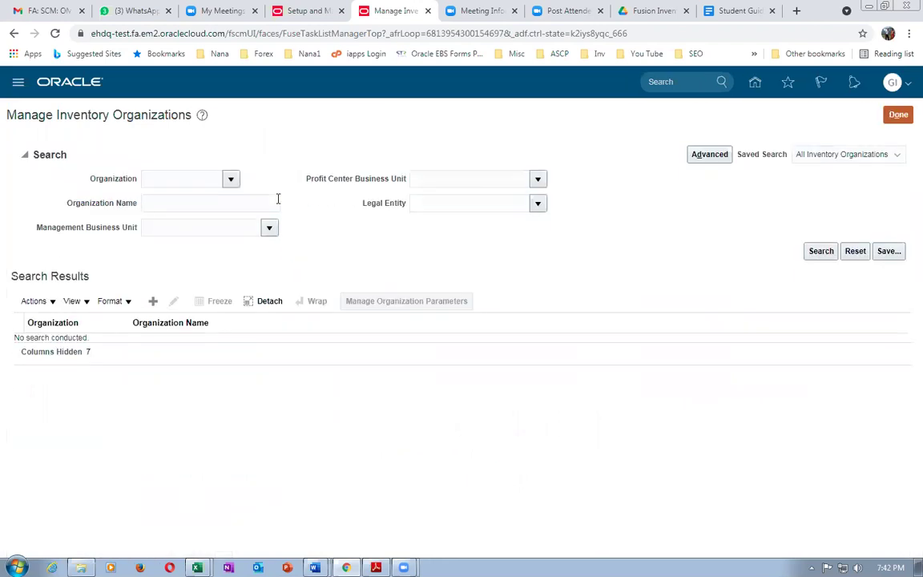
left_click(160, 204)
type("g0")
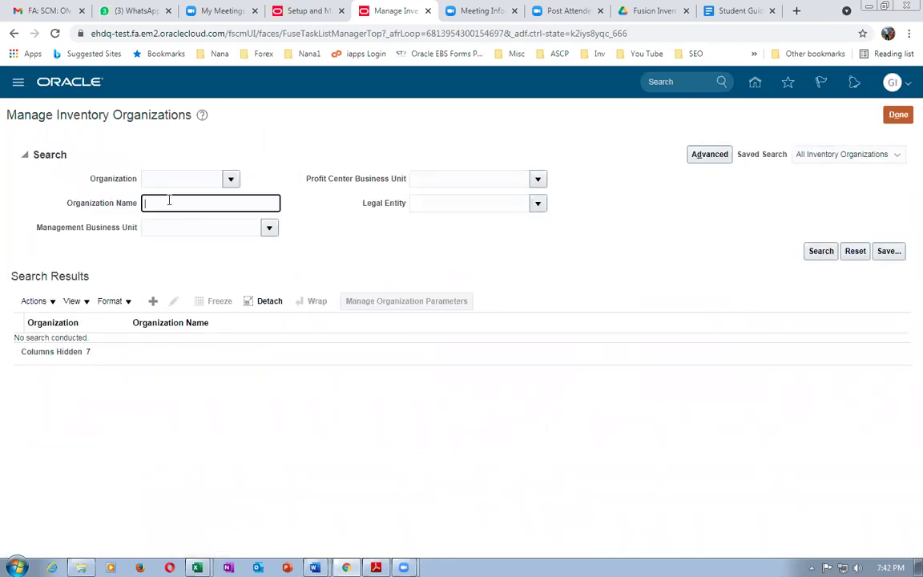
type("3")
key("Return")
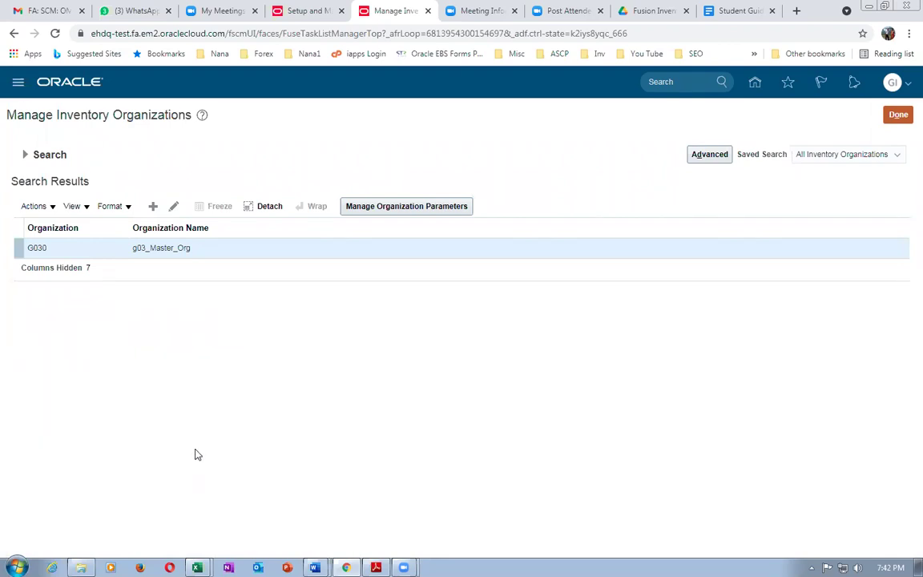
Start a new inventory organization with the name g01_child_1 and the organization code G031.
left_click(153, 207)
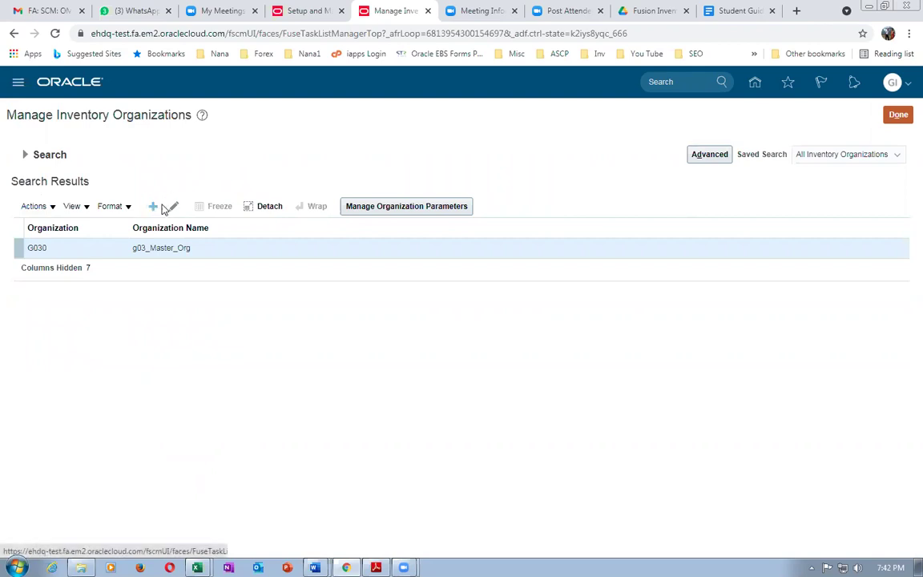
left_click(139, 219)
type("g0")
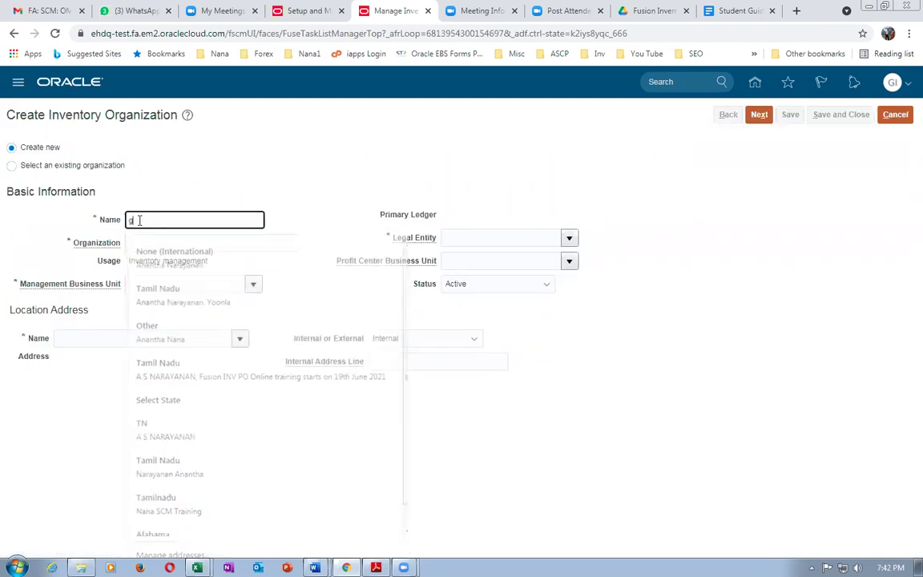
type("_chi")
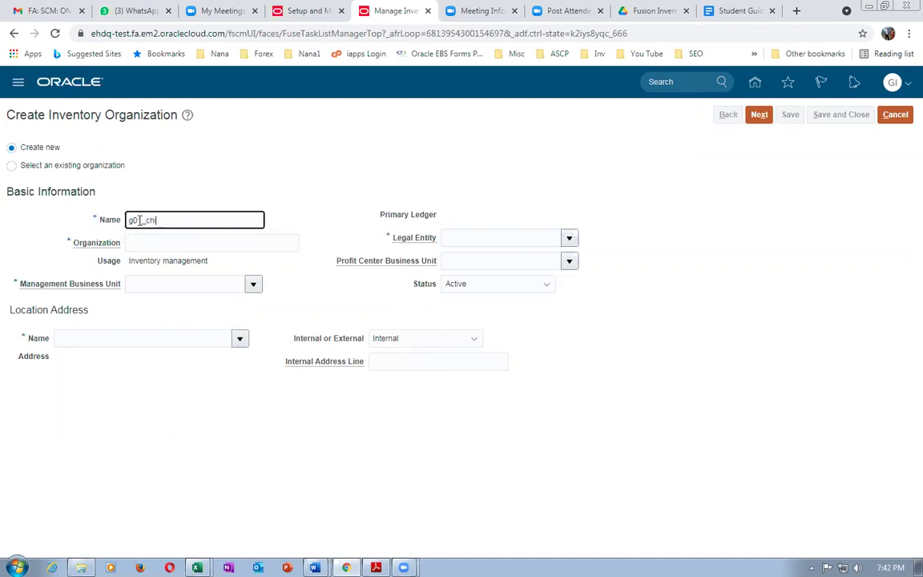
type("ld_1")
key("Tab")
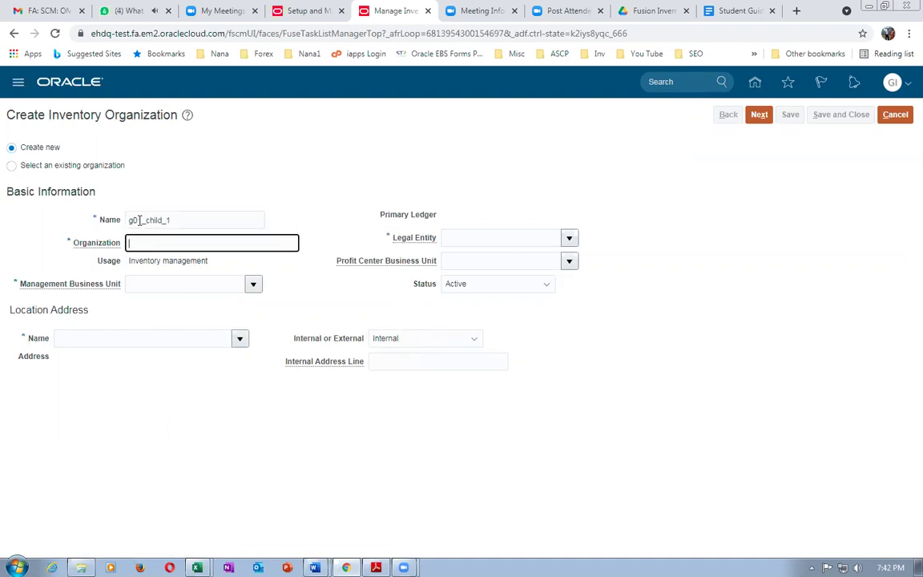
type("G031")
key("Tab")
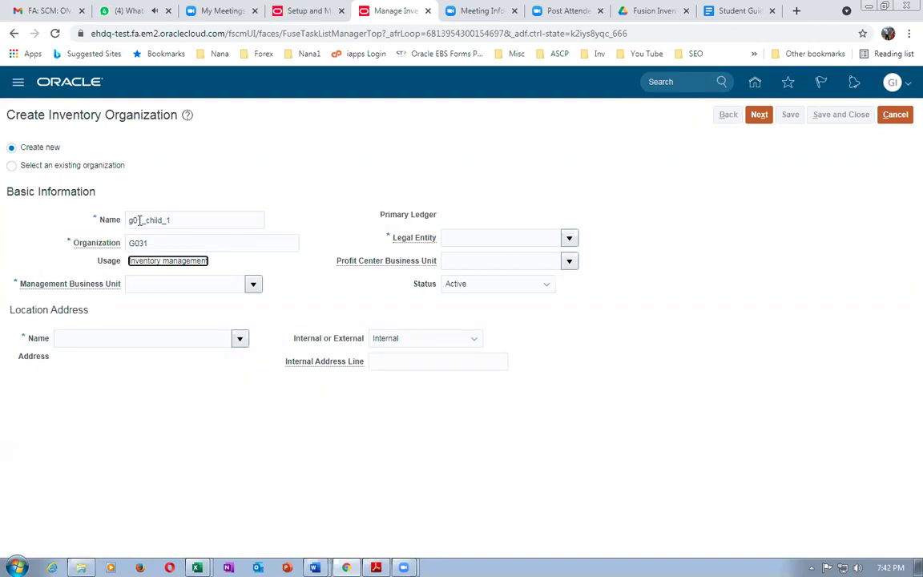
Set the Management Business Unit to g03_business_unit and correct the new organization's name to g03_child_1.
left_click(166, 285)
type("g03")
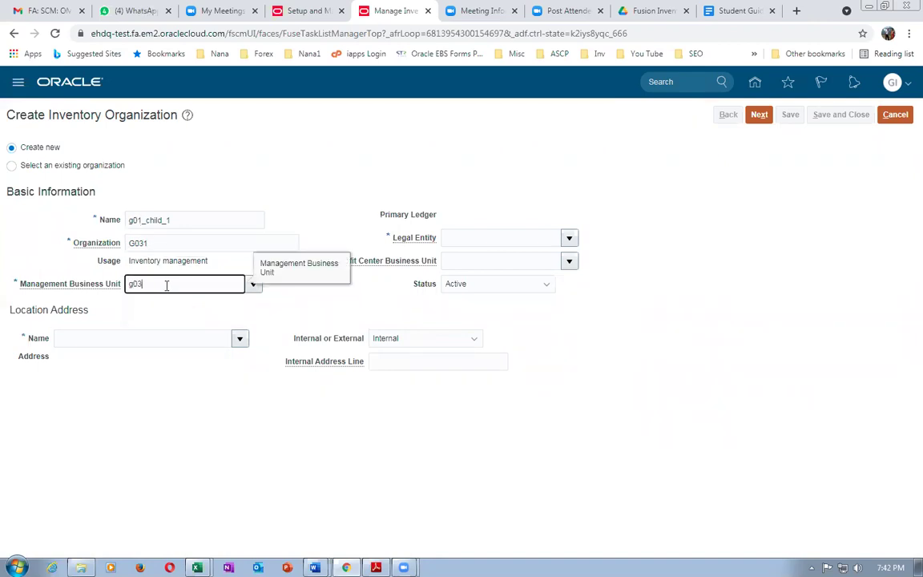
key("Tab")
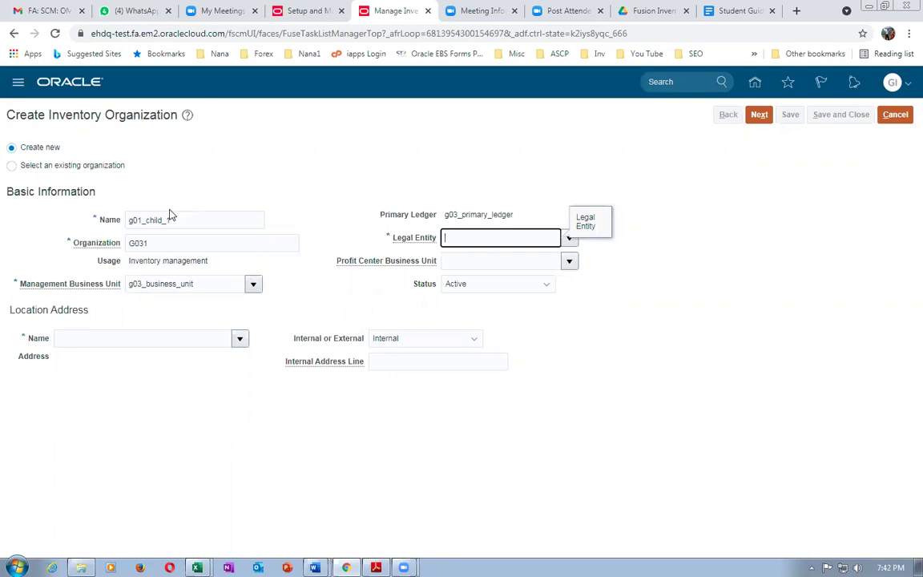
left_click(141, 219)
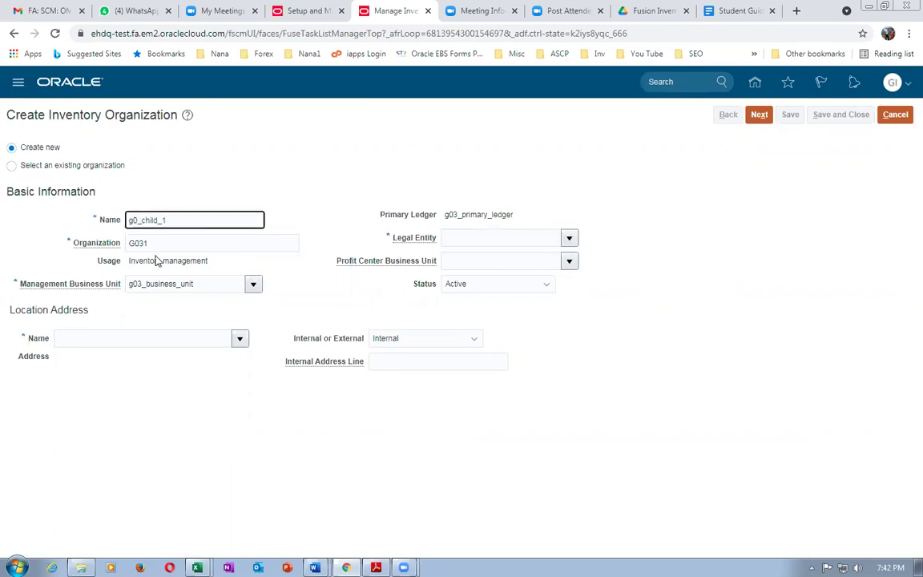
key("Tab")
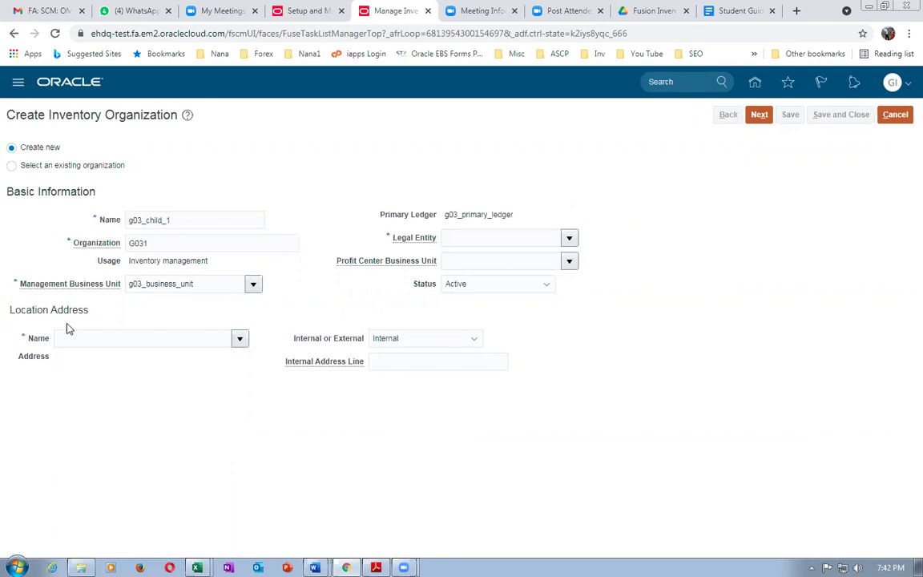
Set the location of the new inventory organization to g03_loc_1, searching with g03.
left_click(89, 337)
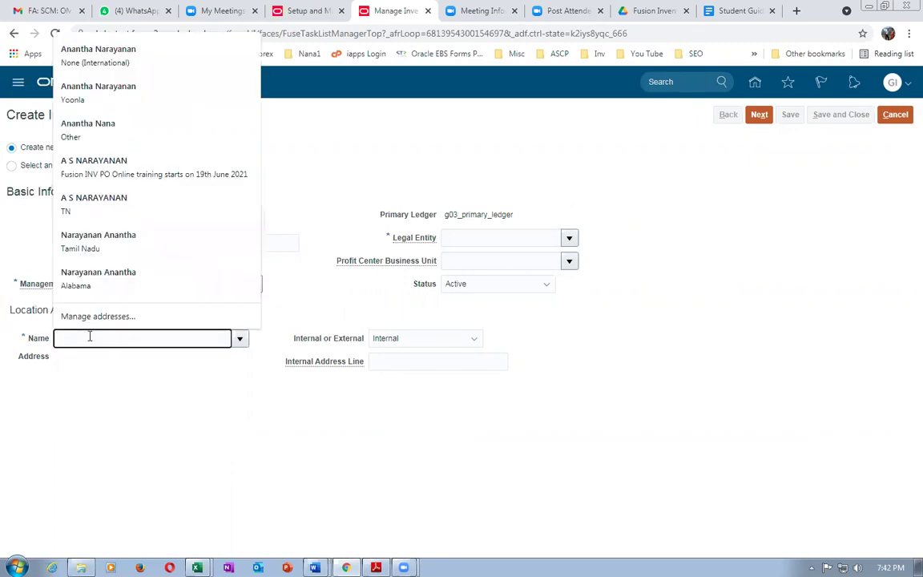
type("g03")
key("Tab")
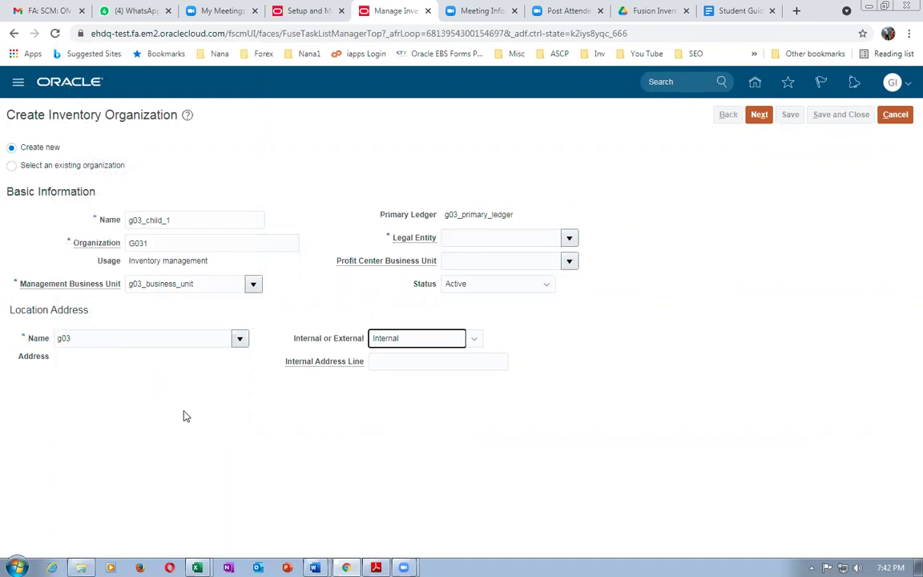
left_click(433, 382)
left_click(516, 423)
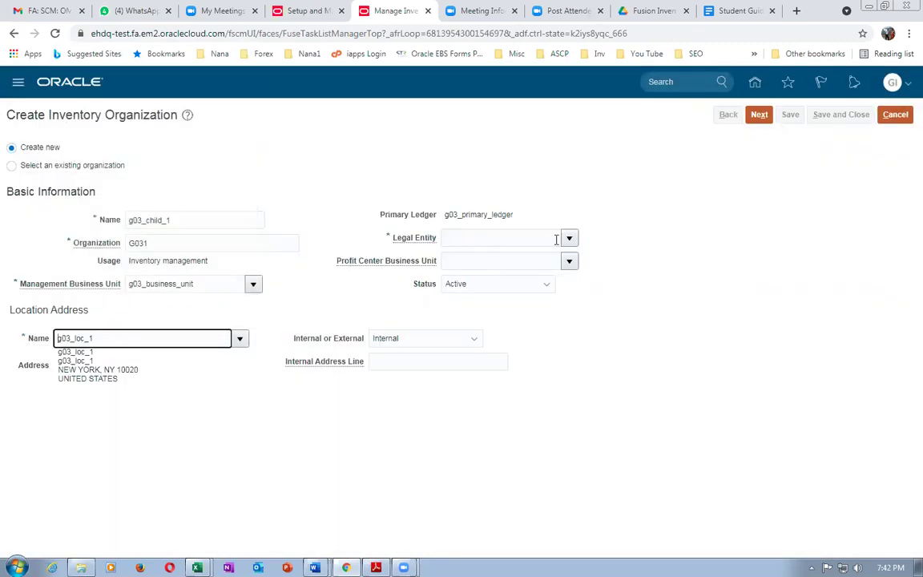
Set the new organization's Legal Entity to g03_legal_entity and continue to its organization parameters.
left_click(569, 238)
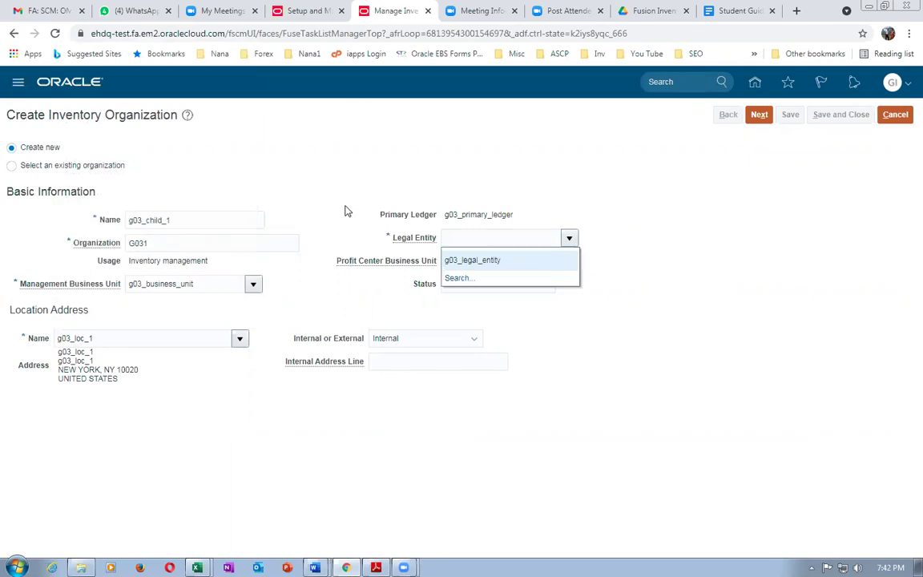
left_click(480, 275)
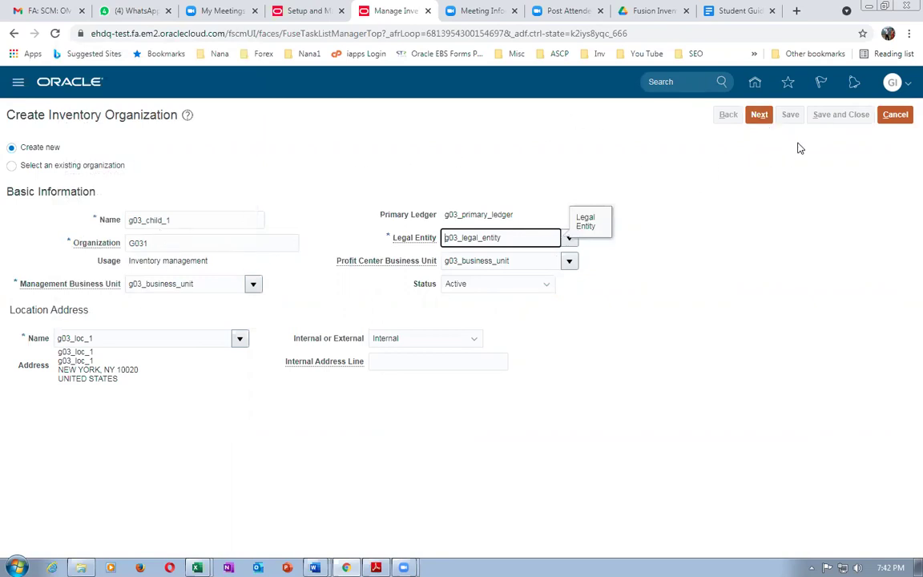
left_click(759, 115)
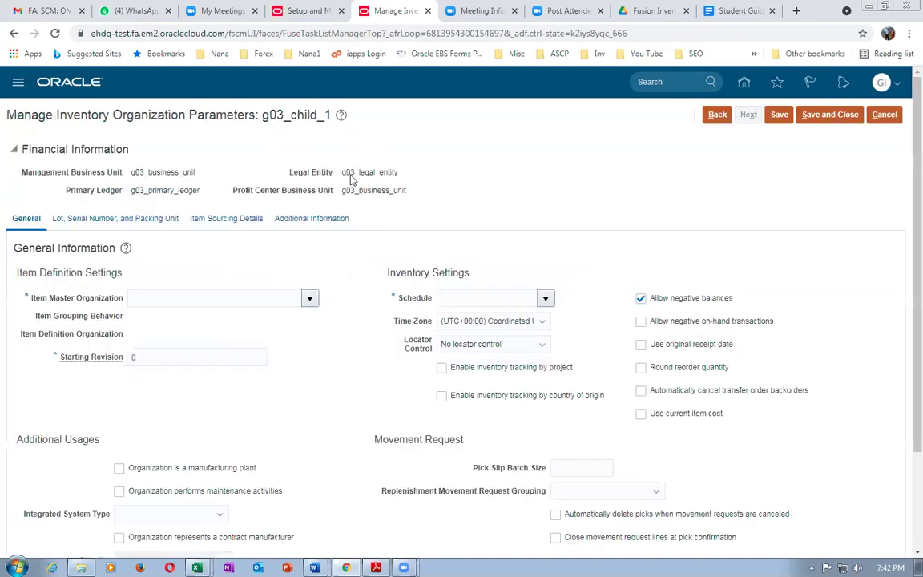
Set the Item Master Organization of g03_child_1 to g03_Master_Org, looking it up with g03.
left_click(207, 300)
type("g03")
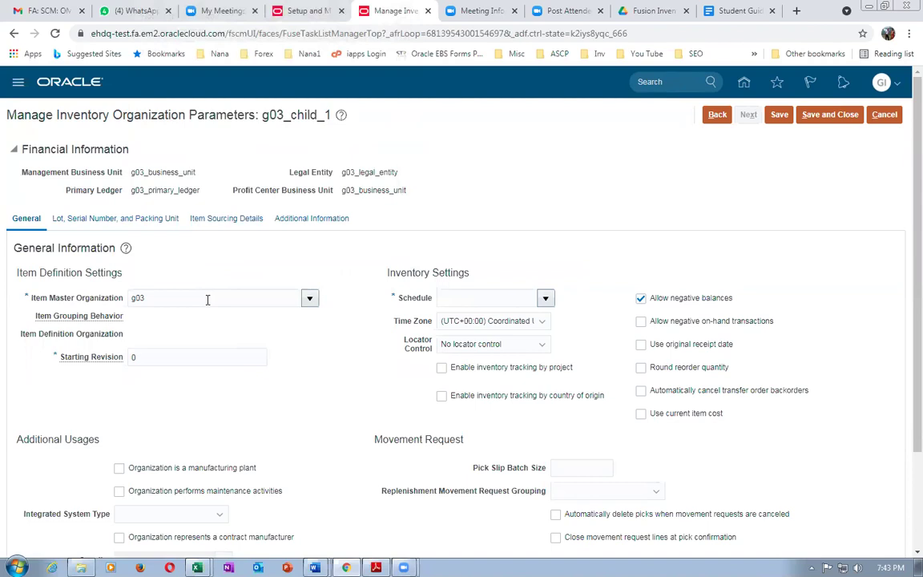
key("Tab")
left_click(476, 371)
left_click(527, 395)
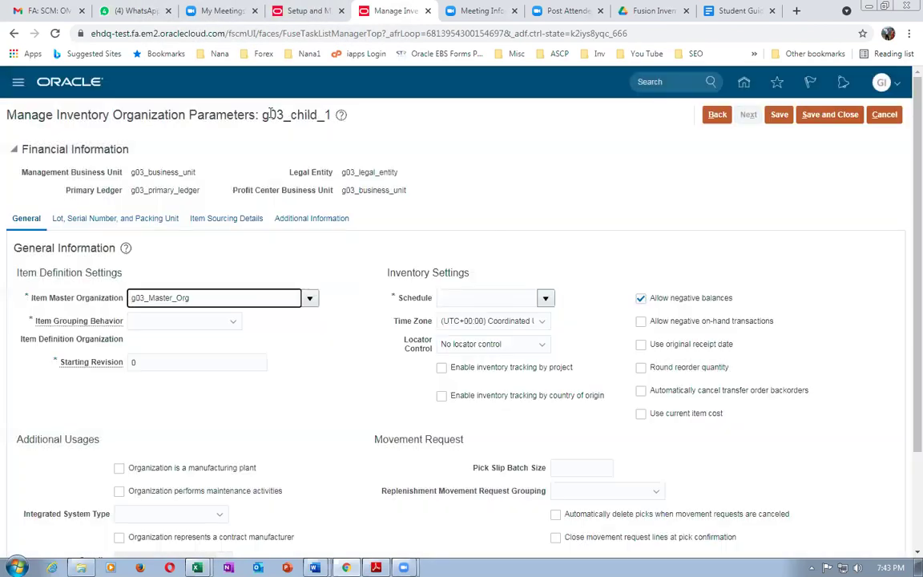
left_click_drag(260, 114, 334, 109)
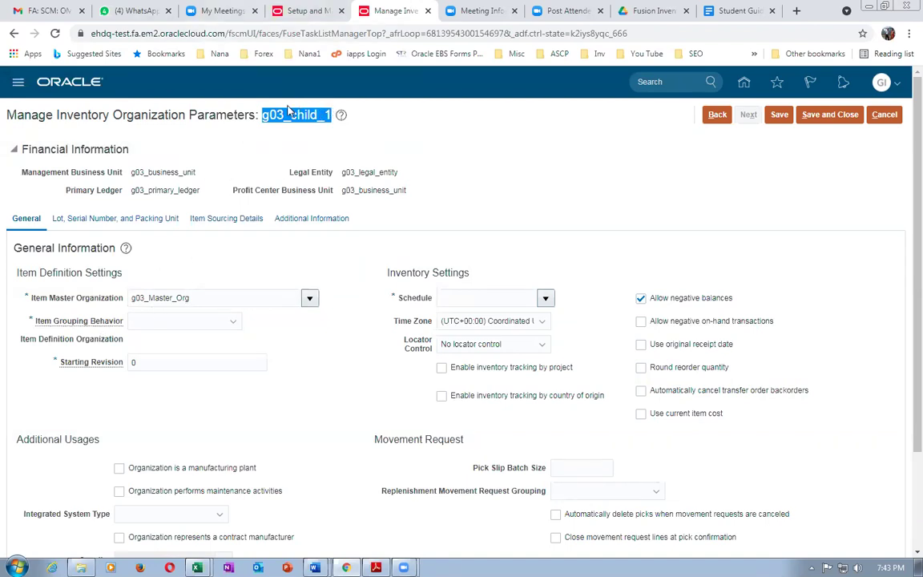
left_click(68, 254)
Set the Item Grouping Behavior to Definition Organization and the Starting Revision to A.
left_click(163, 322)
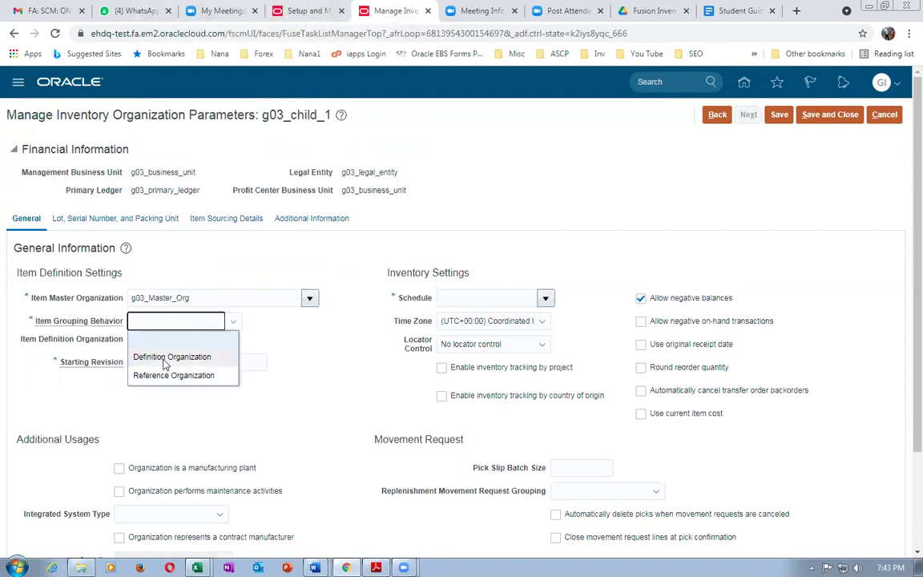
left_click(170, 358)
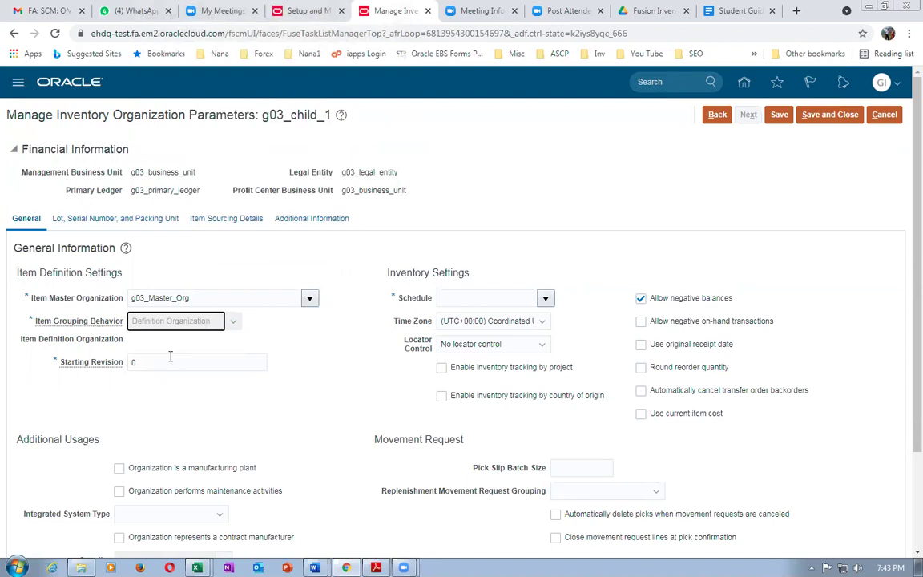
key("Tab")
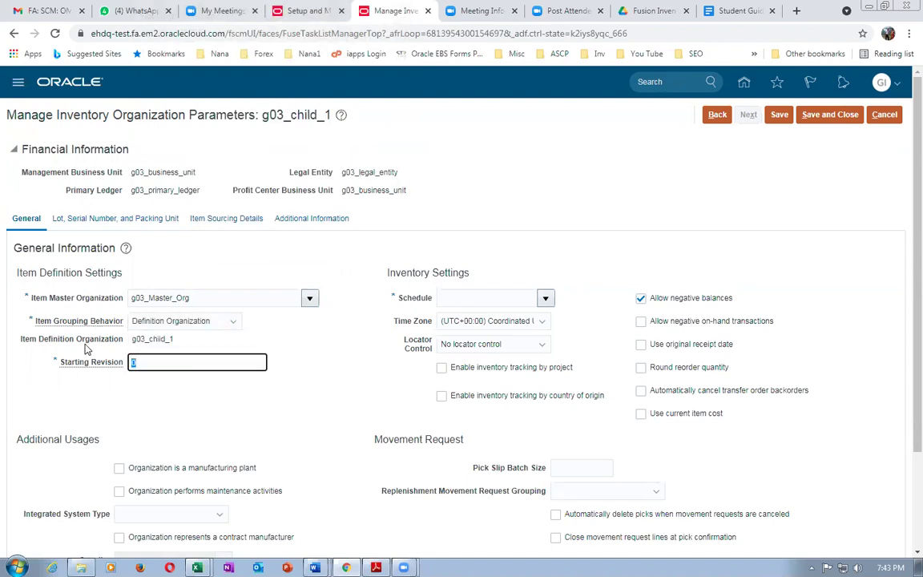
type("A")
key("Tab")
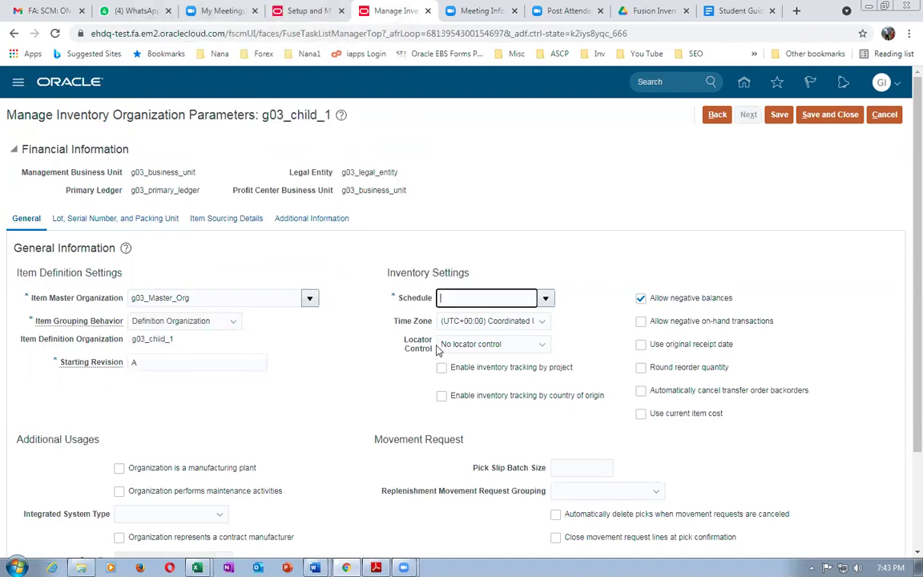
Set the inventory Schedule to g03_Schedule, searching the schedules with g03.
type("g03")
key("Tab")
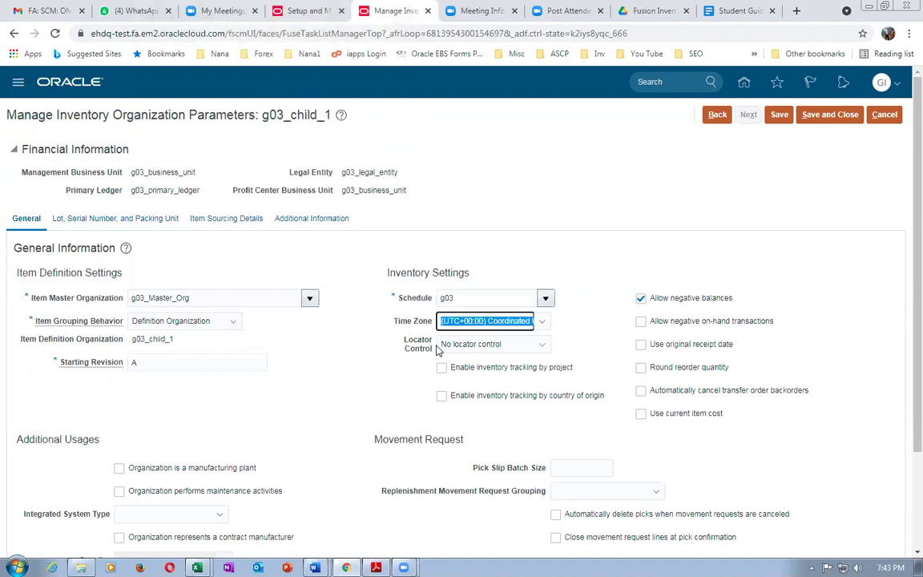
left_click(545, 297)
scroll(540, 426, "down", 2)
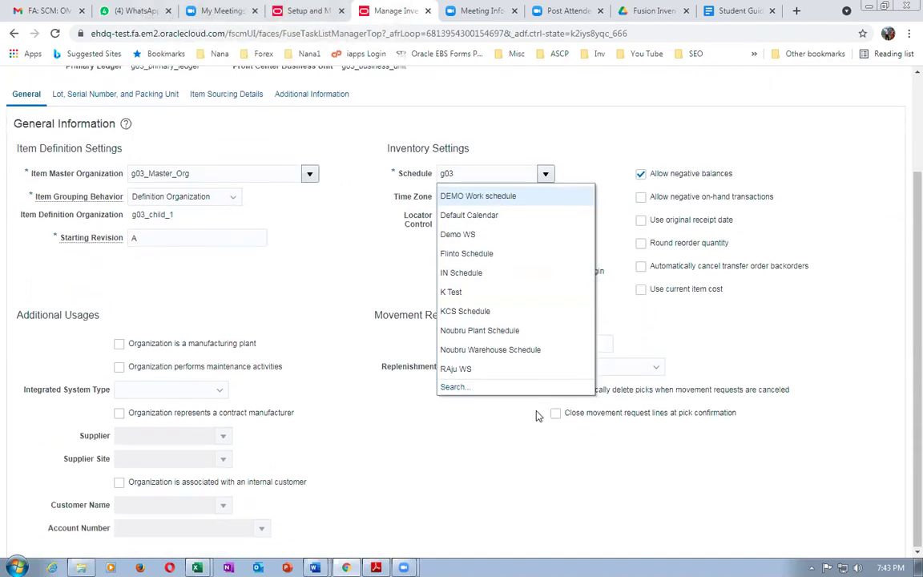
left_click(454, 387)
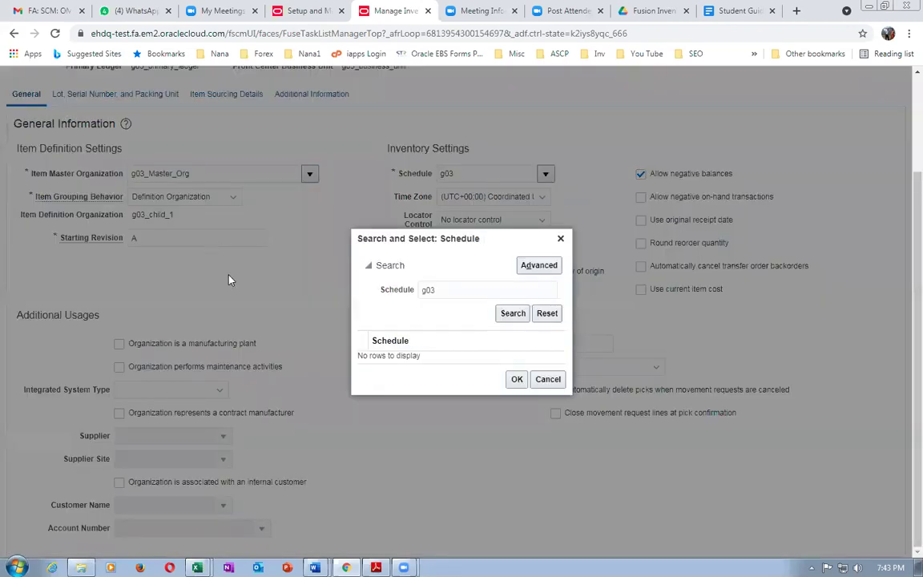
left_click(512, 313)
left_click(461, 356)
left_click(517, 385)
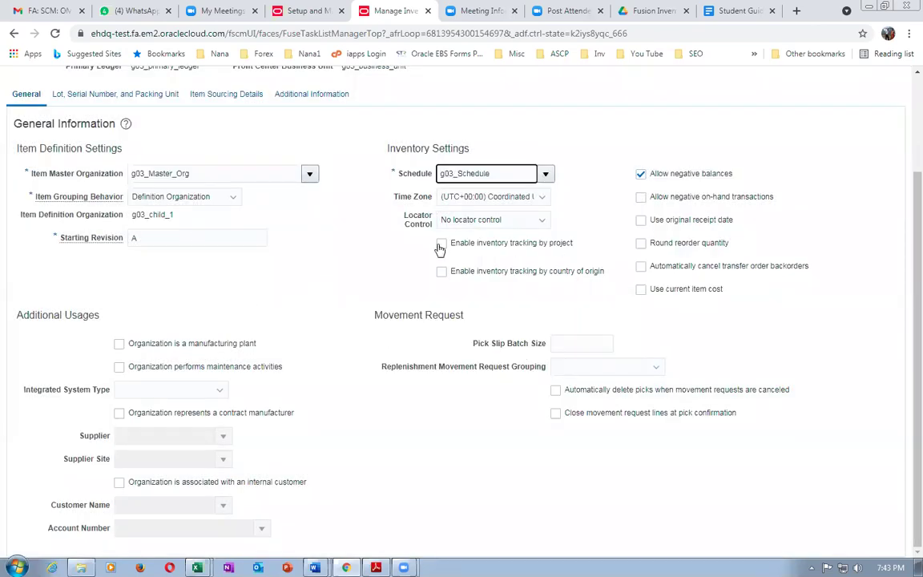
Set Locator Control to "Locator control determined at subinventory level" in the inventory settings.
left_click(476, 221)
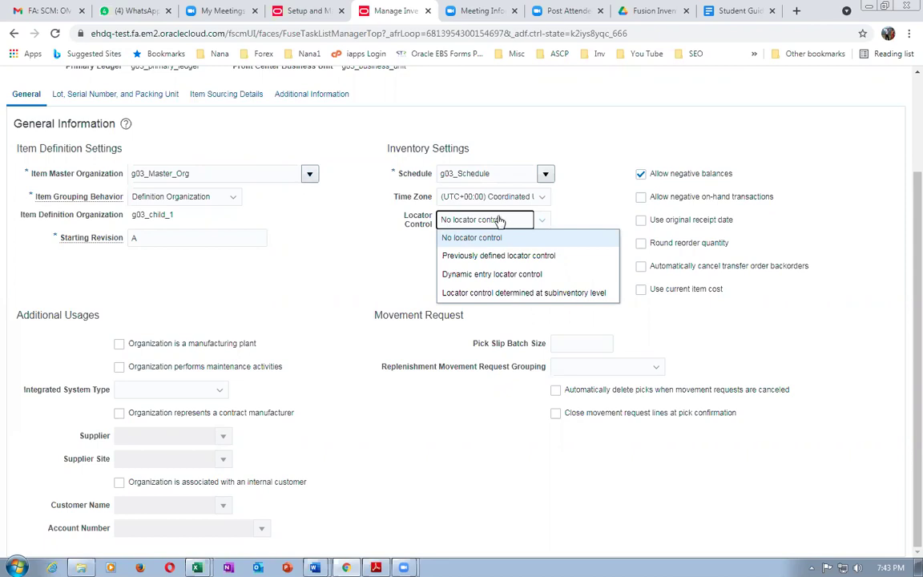
left_click(501, 293)
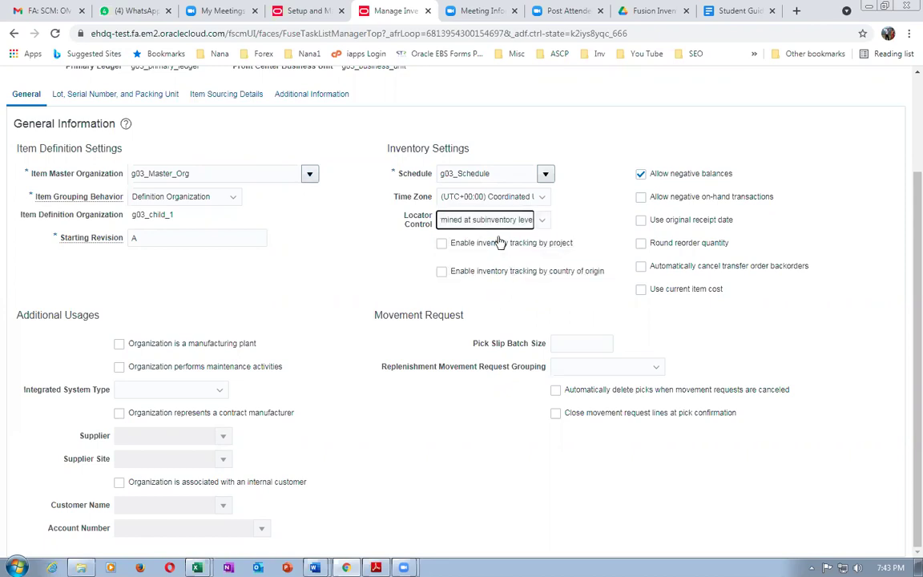
left_click(491, 223)
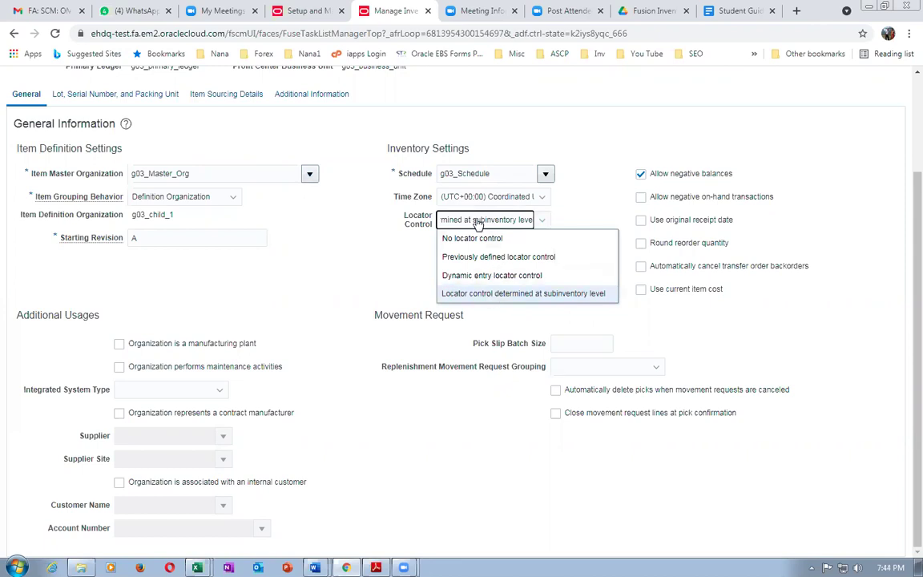
left_click(429, 202)
left_click(344, 268)
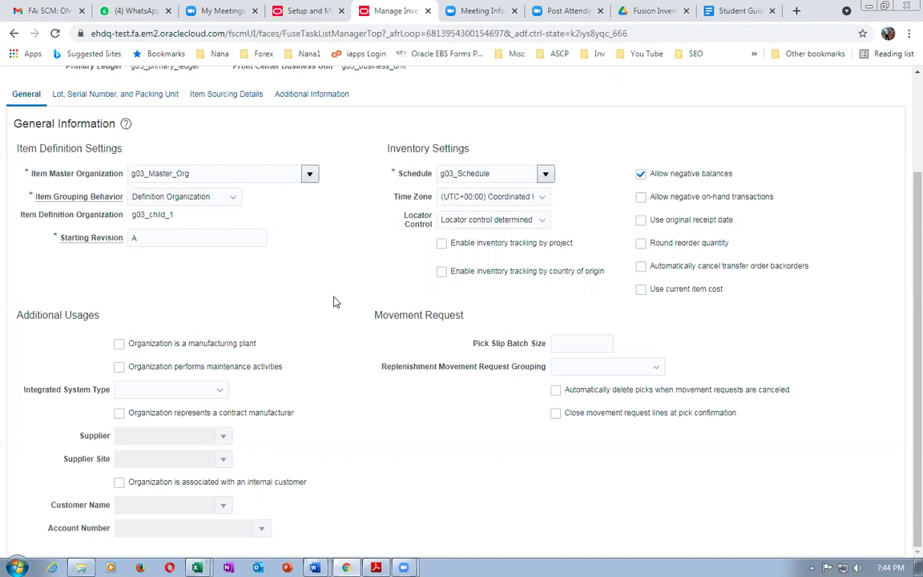
Save and close the g03_child_1 parameters and rerun the inventory organization search for g03.
scroll(335, 301, "up", 3)
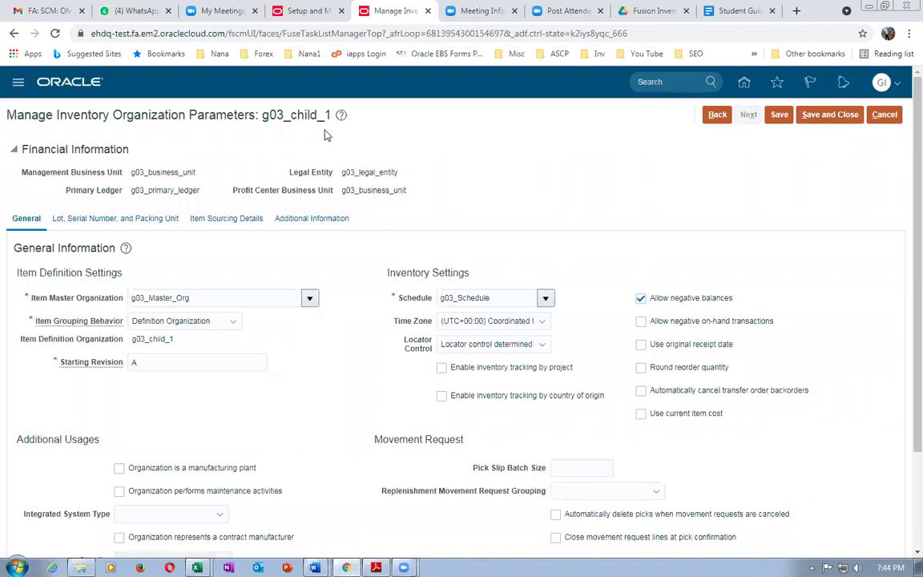
left_click_drag(309, 114, 269, 115)
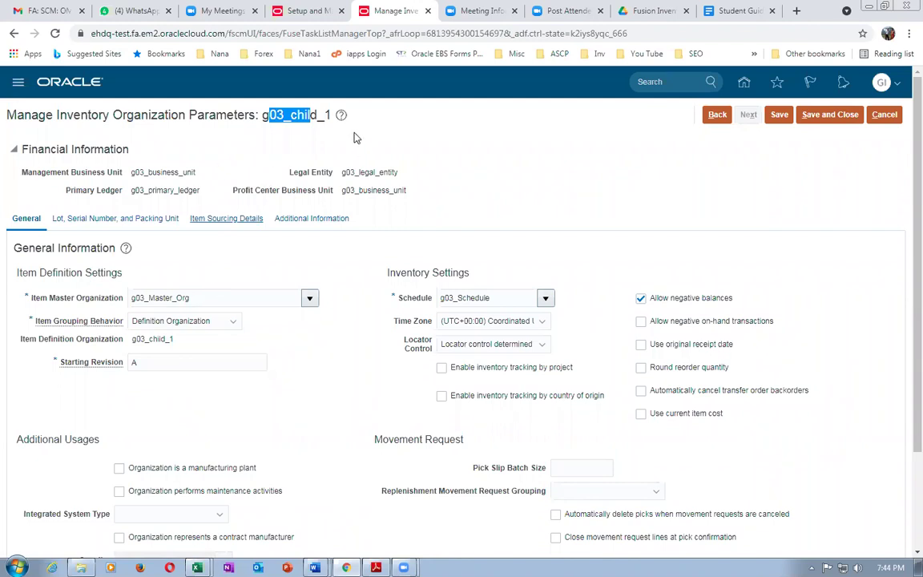
left_click(268, 126)
left_click(814, 113)
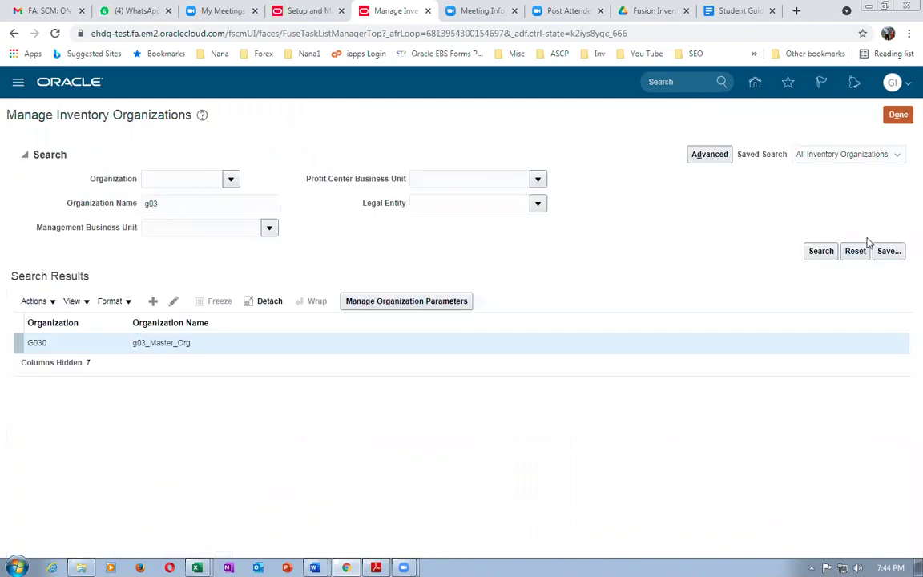
left_click(821, 251)
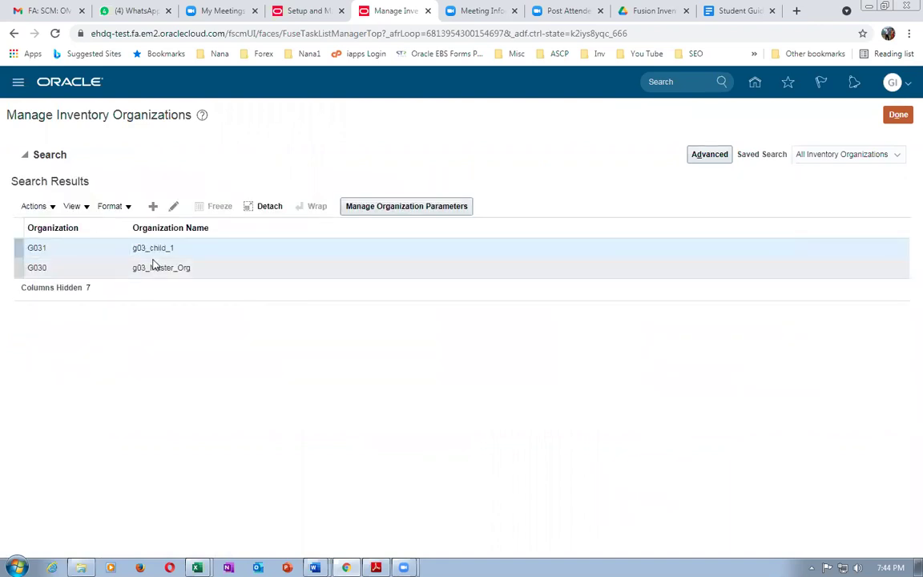
Start a new inventory organization with the name g03_child_2 and the organization code G032.
left_click(153, 208)
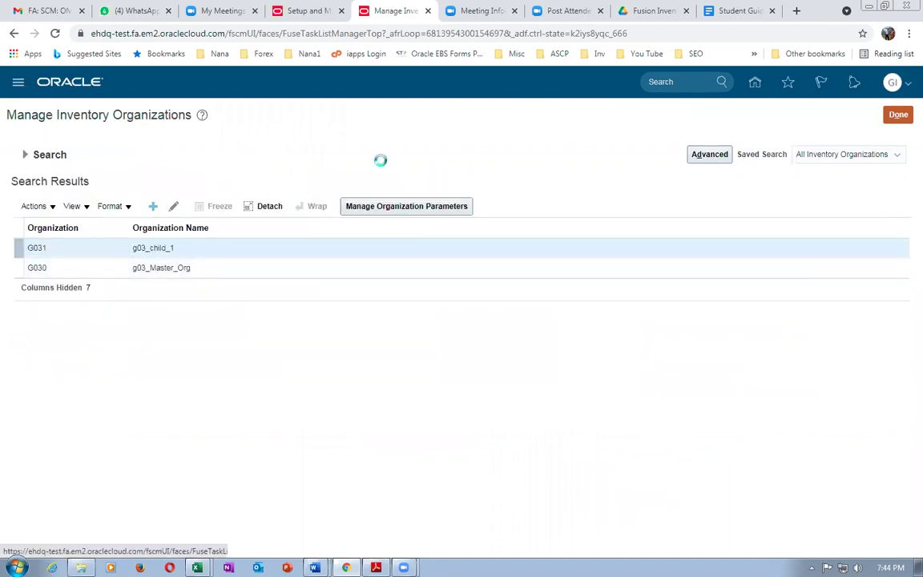
left_click(197, 221)
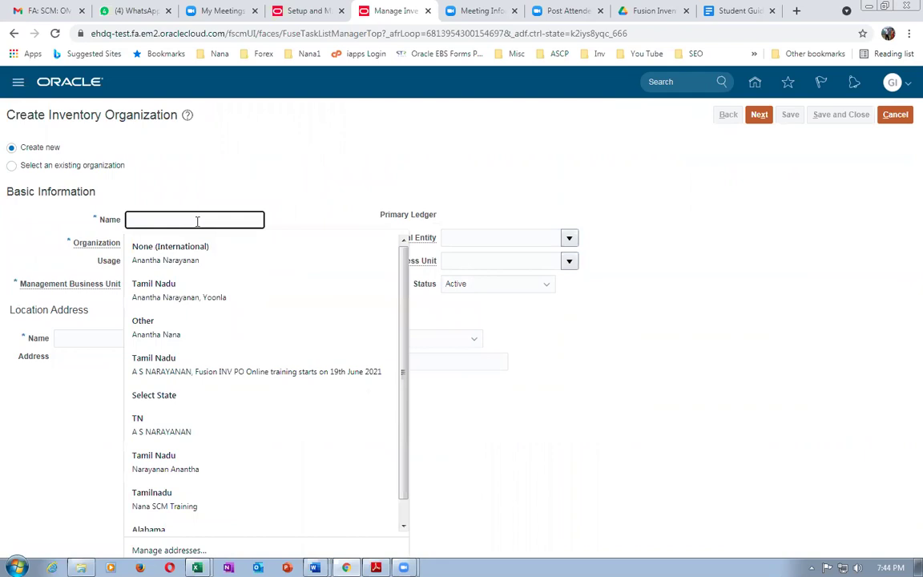
type("g03_chi")
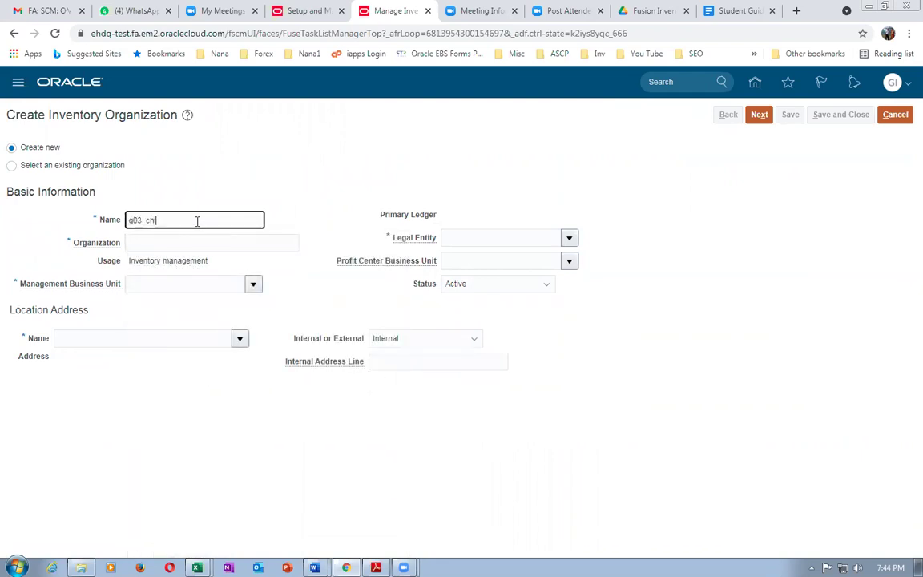
type("ld_2")
key("Tab")
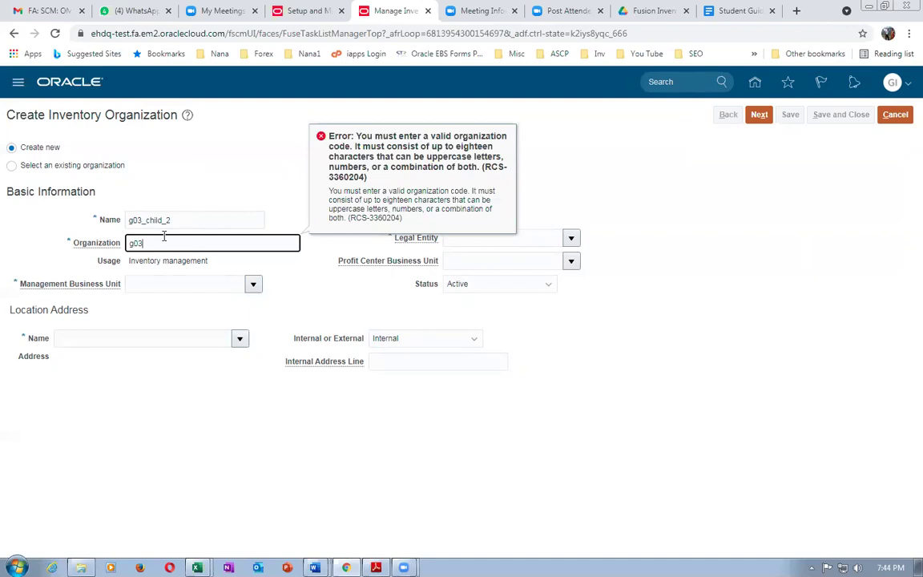
type("2")
double_click(134, 244)
type("G032")
key("Tab")
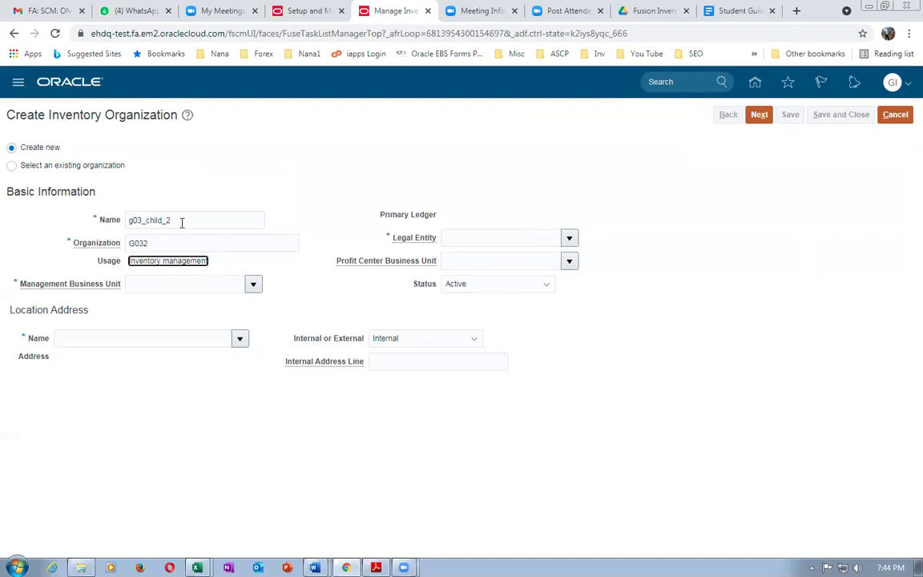
left_click(224, 406)
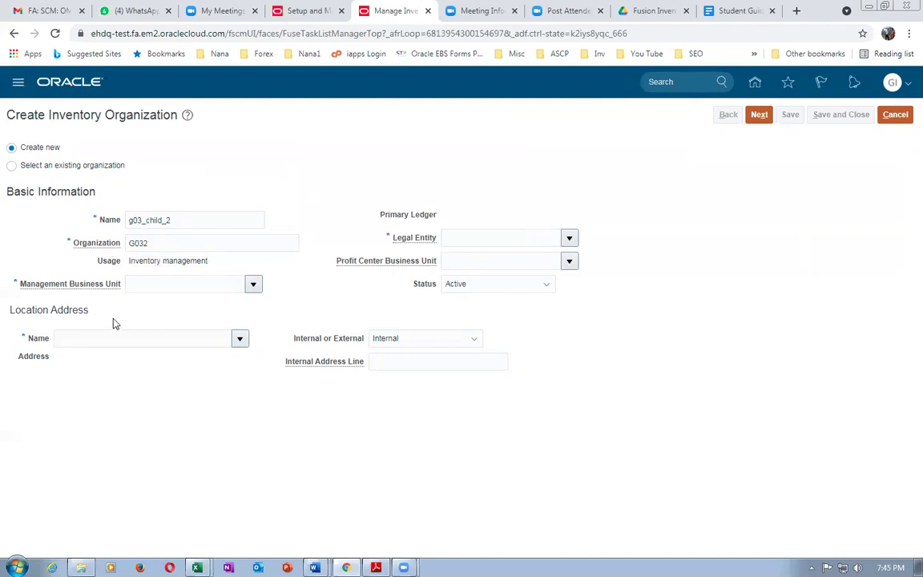
Set the Management Business Unit to g03_business_unit and the location to g03_loc_2, looking both up with g03.
left_click(141, 285)
type("g03")
key("Tab")
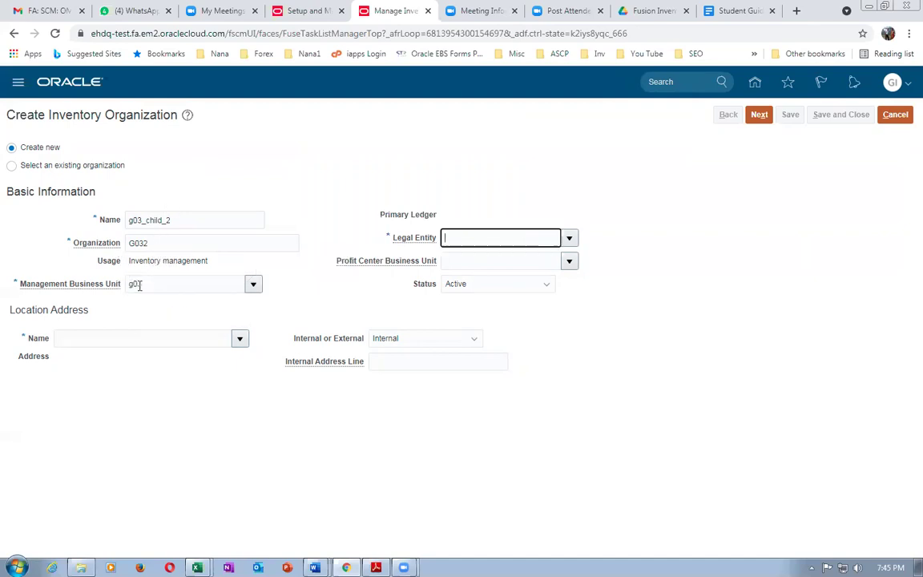
left_click(108, 337)
type("g03")
key("Tab")
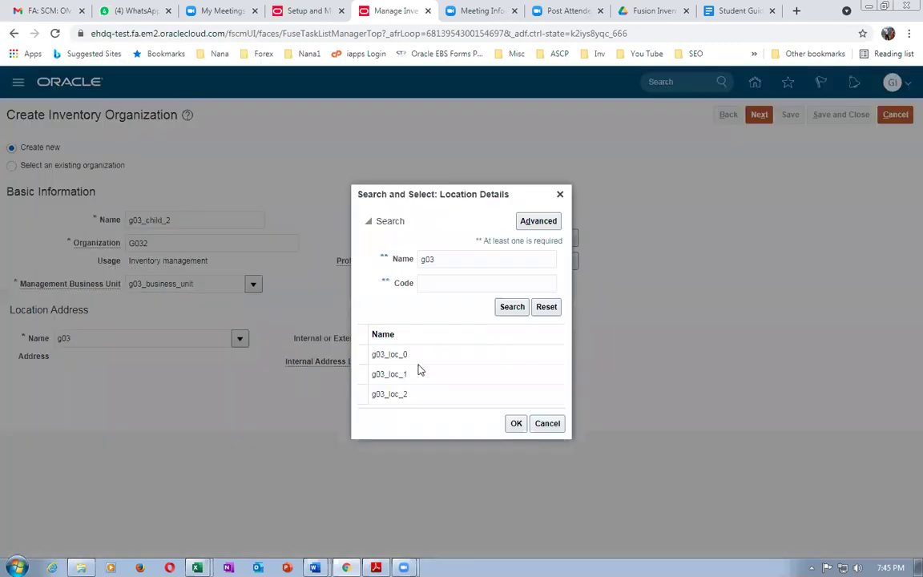
left_click(422, 393)
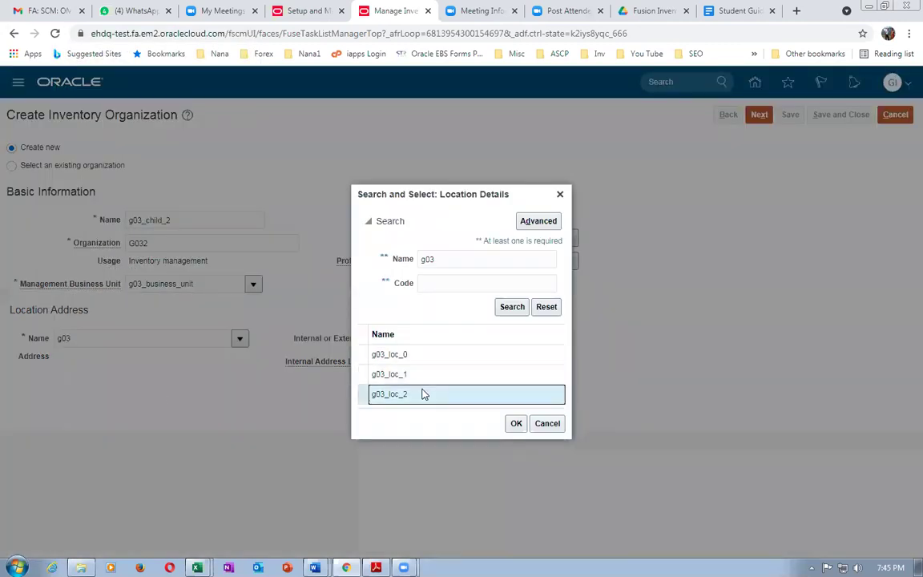
left_click(514, 424)
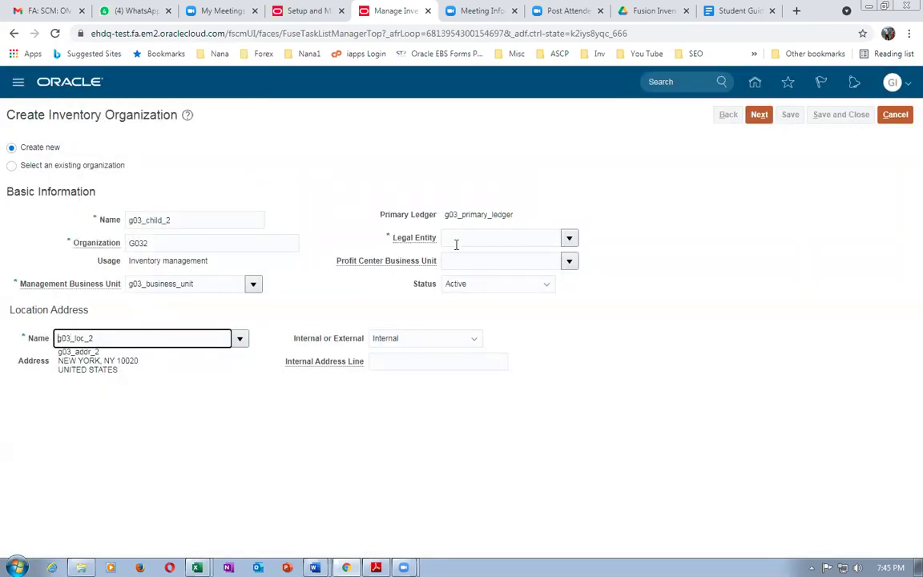
Assign g03_legal_entity as the Legal Entity of g03_child_2 and proceed to its inventory organization parameters.
left_click(568, 238)
left_click(477, 260)
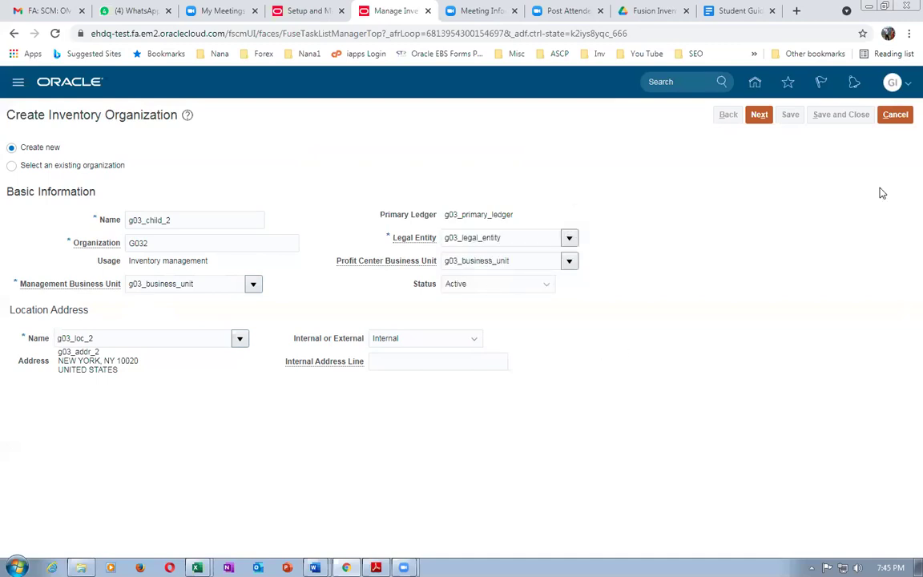
left_click(760, 116)
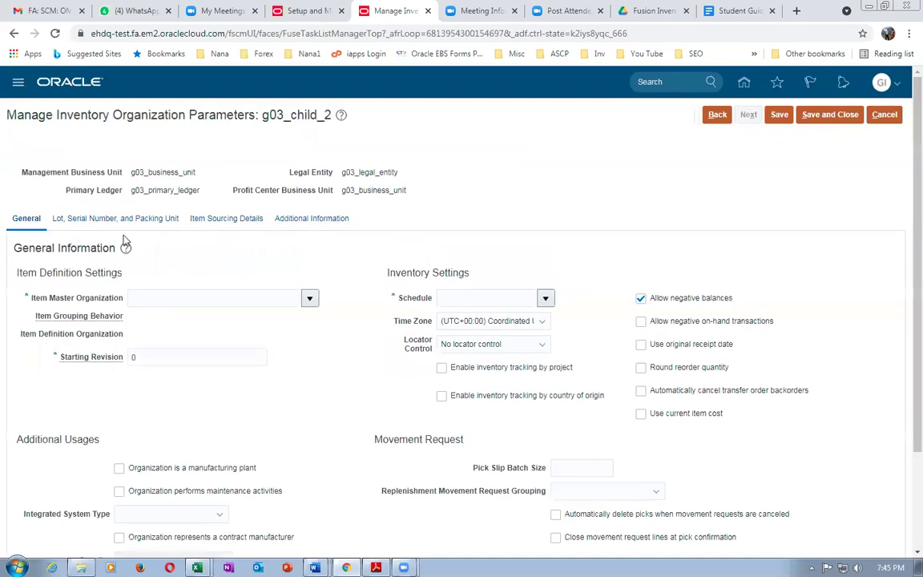
Set the Item Master Organization of g03_child_2 to g03_Master_Org, looking it up with g03.
left_click(157, 297)
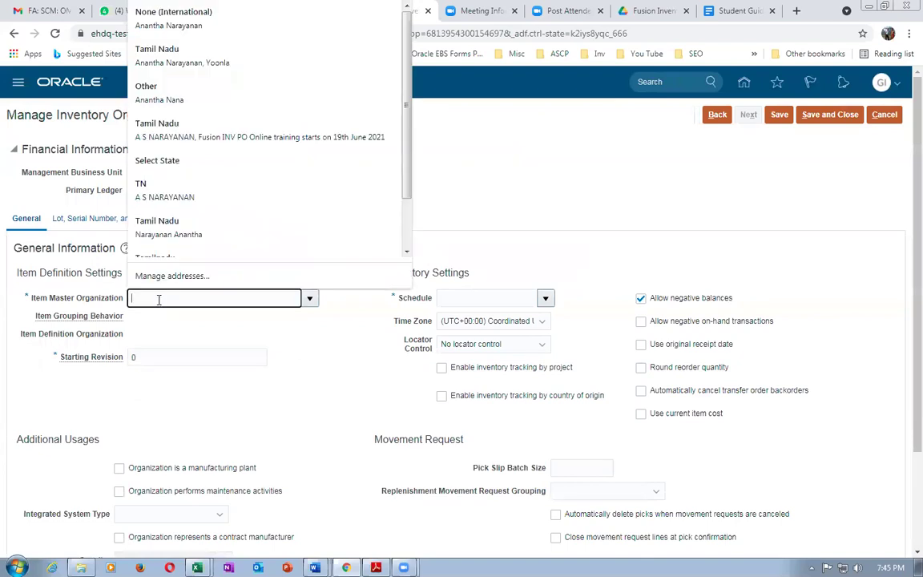
type("g03")
key("Tab")
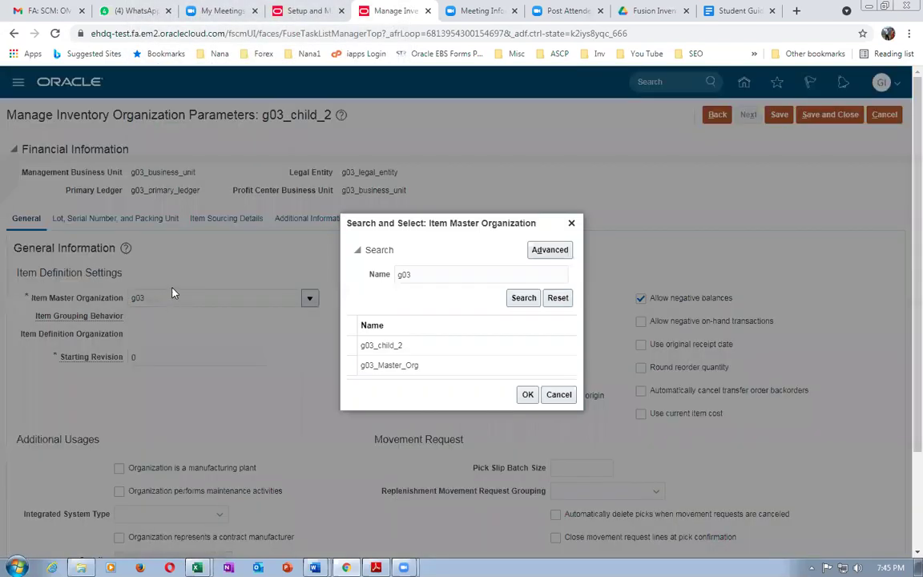
left_click(392, 365)
left_click(528, 394)
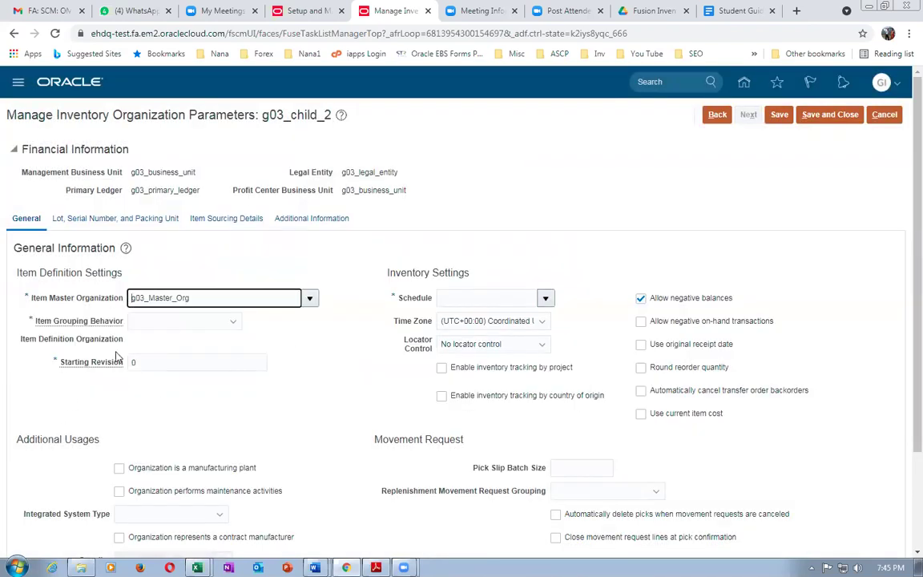
Set the Item Grouping Behavior to Definition Organization and the Starting Revision to A.
left_click(153, 329)
left_click(168, 359)
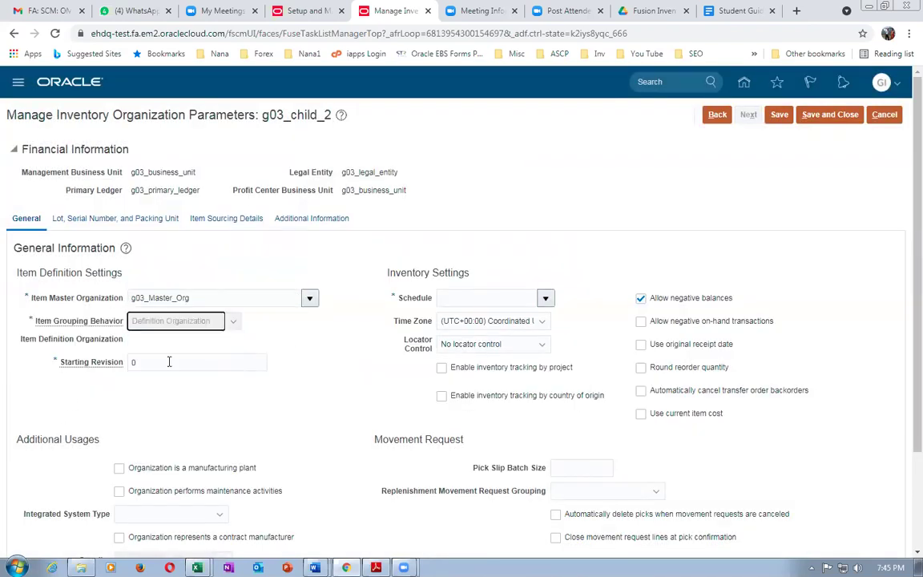
key("Tab")
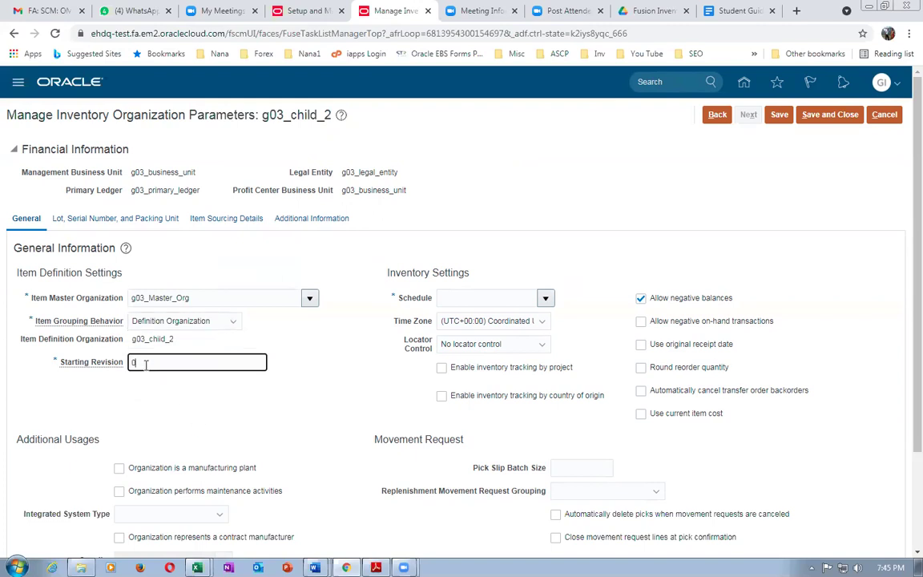
type("A")
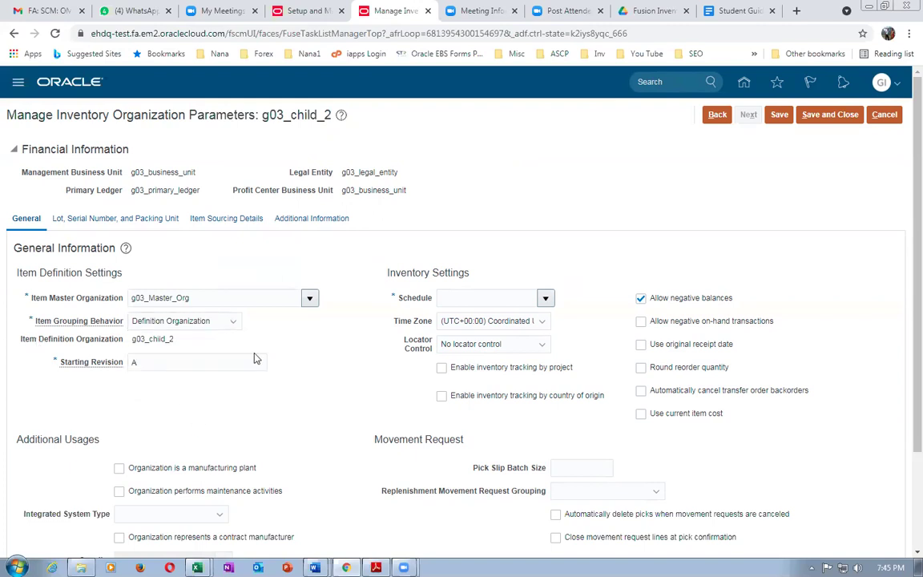
key("Tab")
Assign g03_Schedule as the schedule by searching for g03, and save and close the g03_child_2 parameters.
type("g03")
key("Tab")
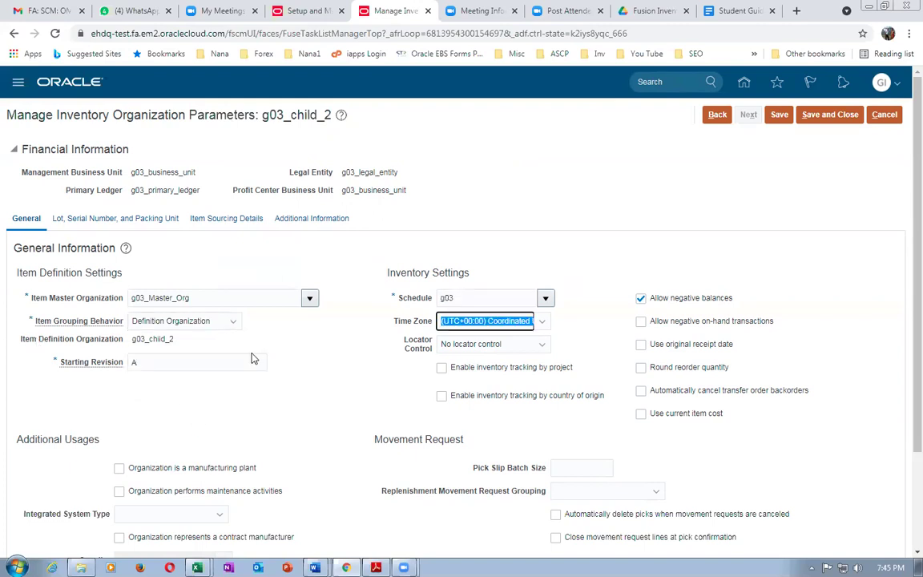
left_click(545, 299)
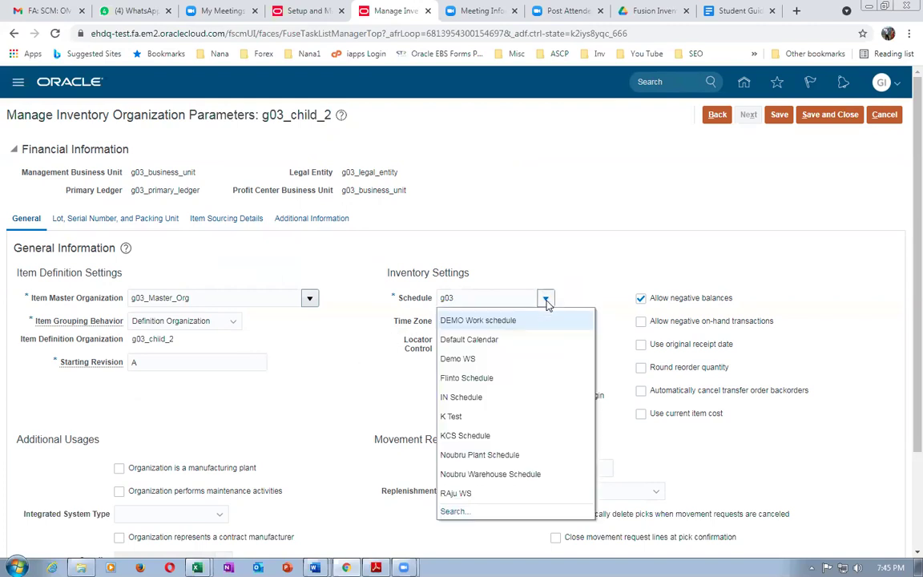
left_click(455, 511)
left_click(513, 314)
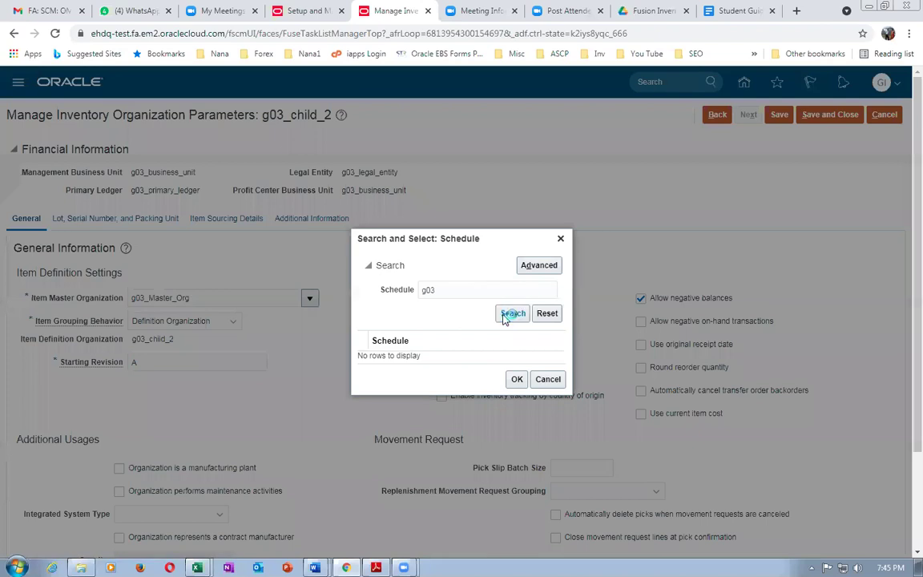
left_click(422, 364)
left_click(517, 384)
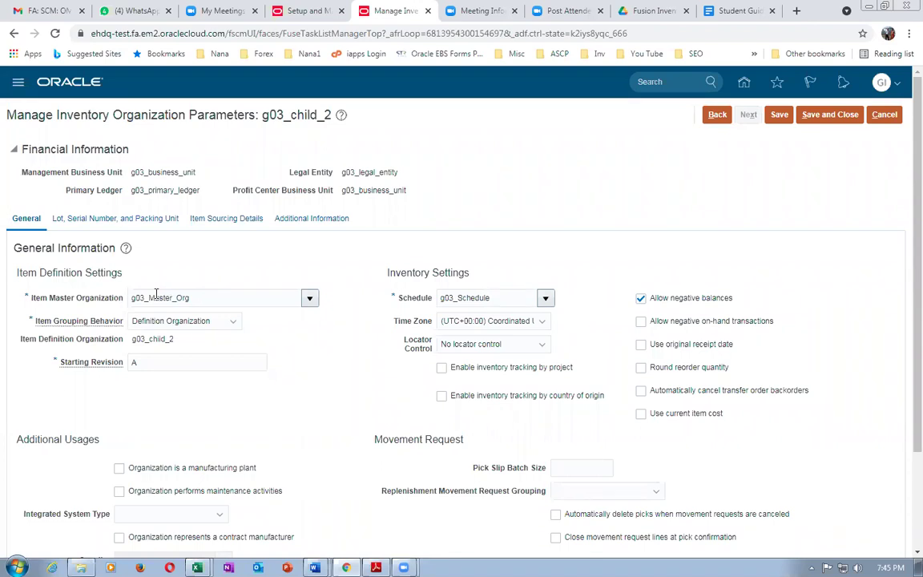
left_click(830, 115)
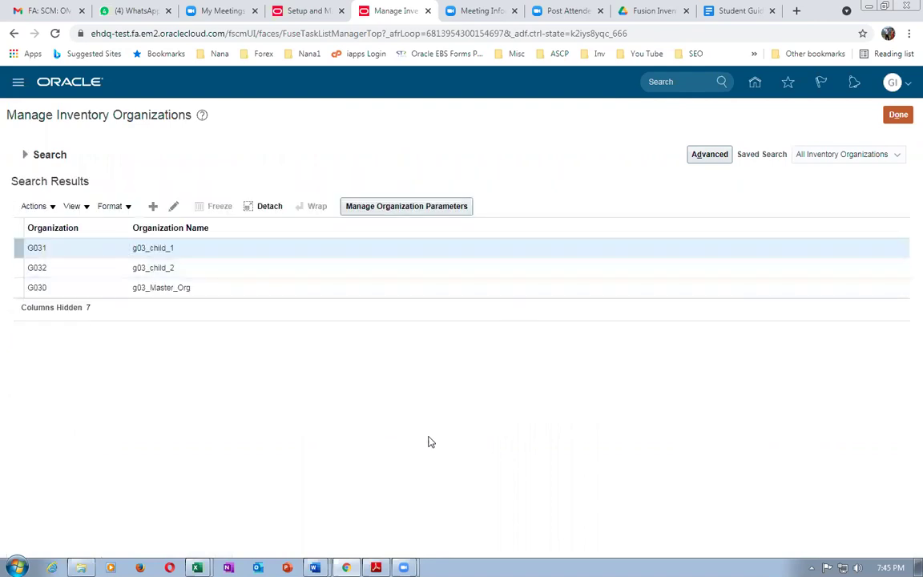
View the Fusion Global Enterprise Structure diagram in Adobe Reader, and leave the g03_child_1 parameters without saving.
left_click(375, 567)
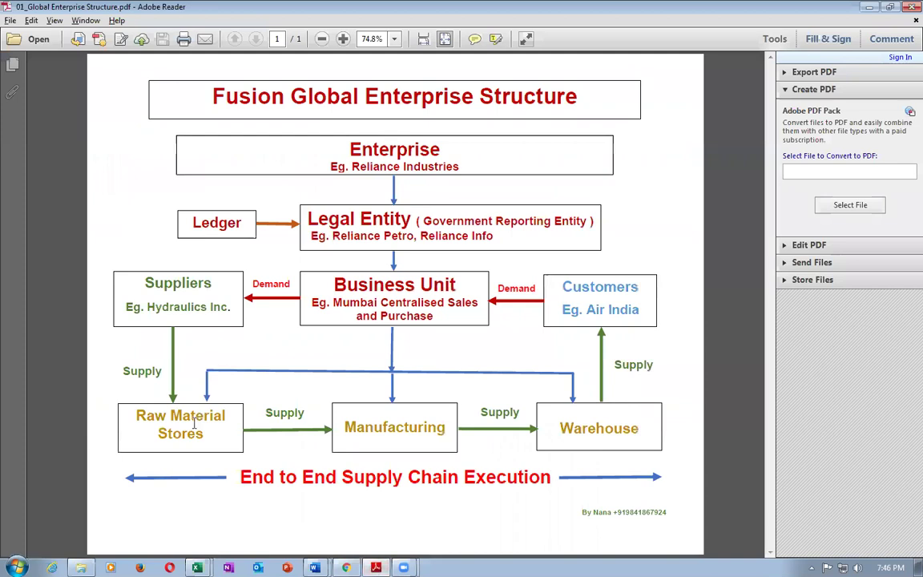
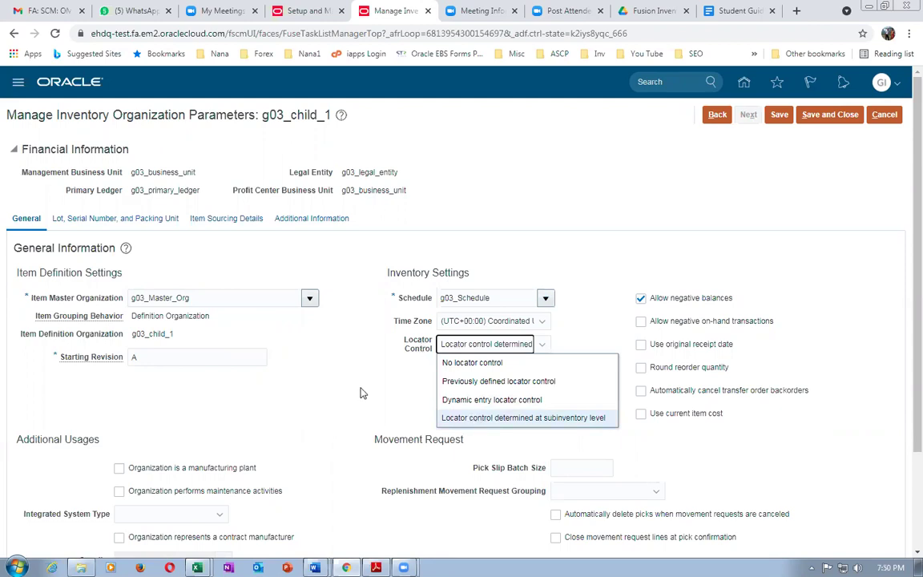
left_click(360, 392)
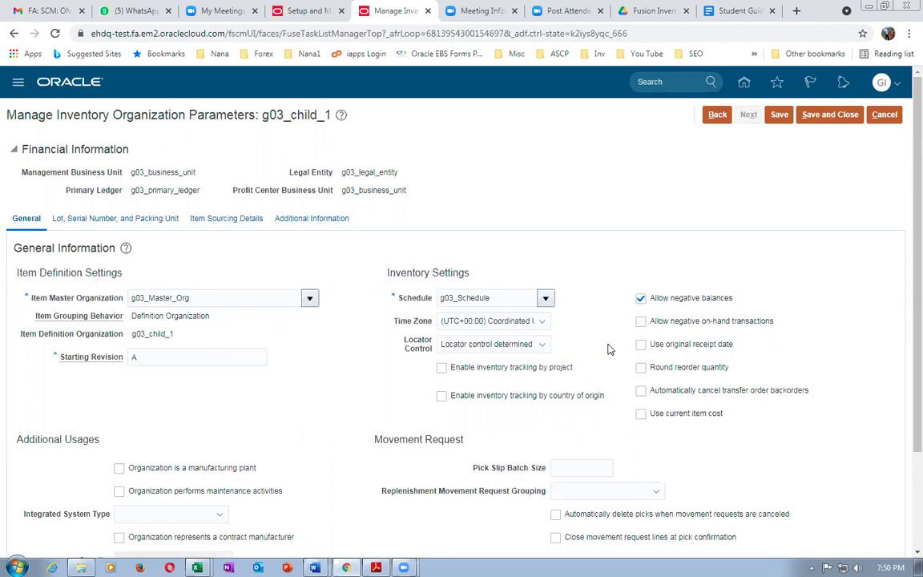
left_click(884, 115)
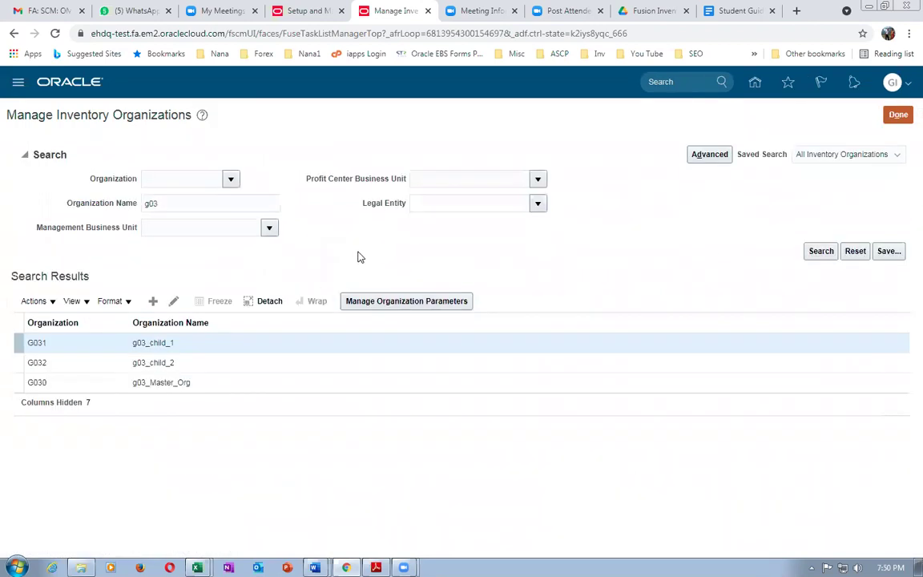
Set the Locator Control of g03_child_2 to Locator control determined at subinventory level, and save and close its parameters.
left_click(63, 360)
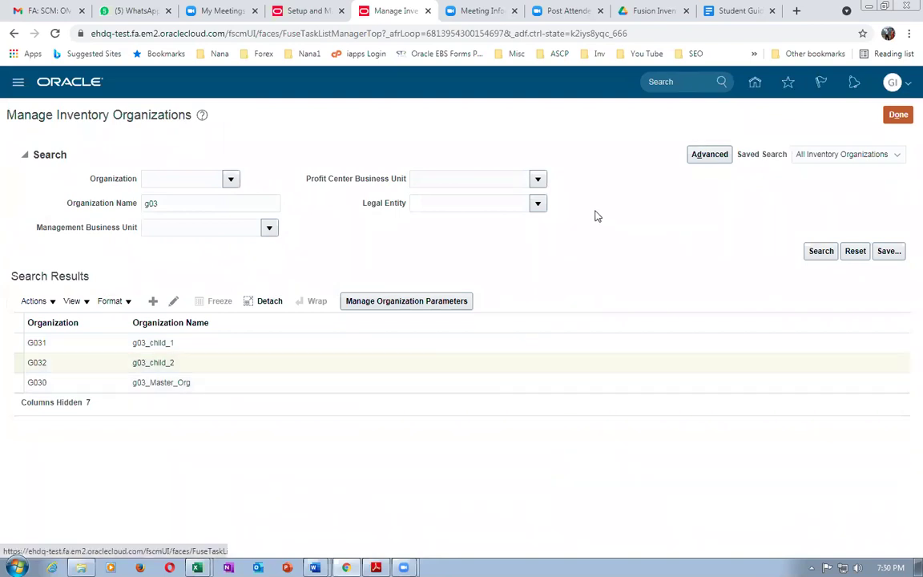
left_click(760, 116)
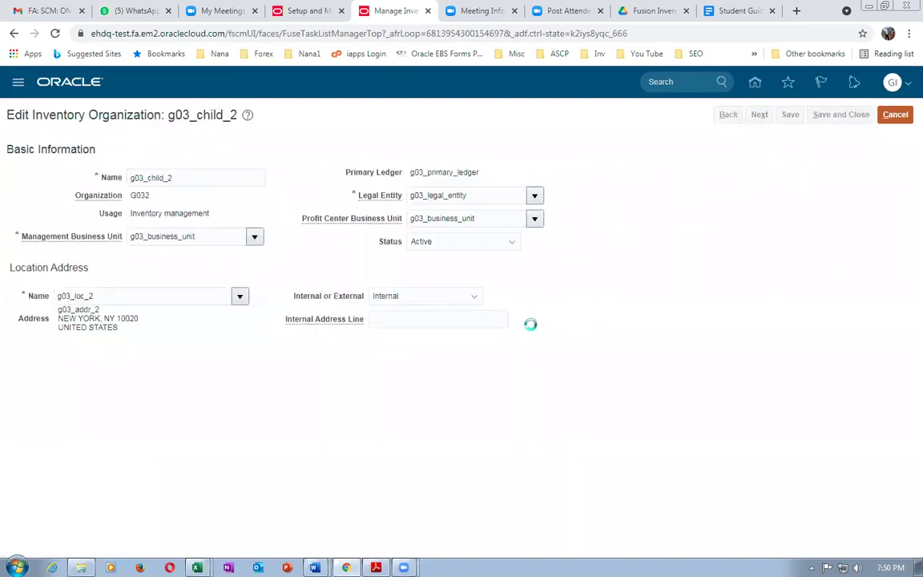
left_click(506, 345)
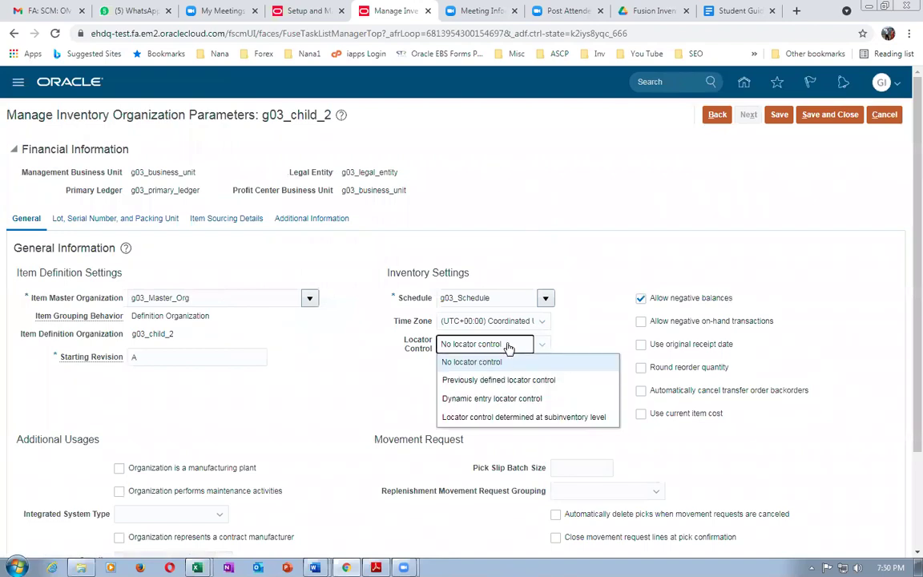
left_click(515, 417)
left_click(831, 116)
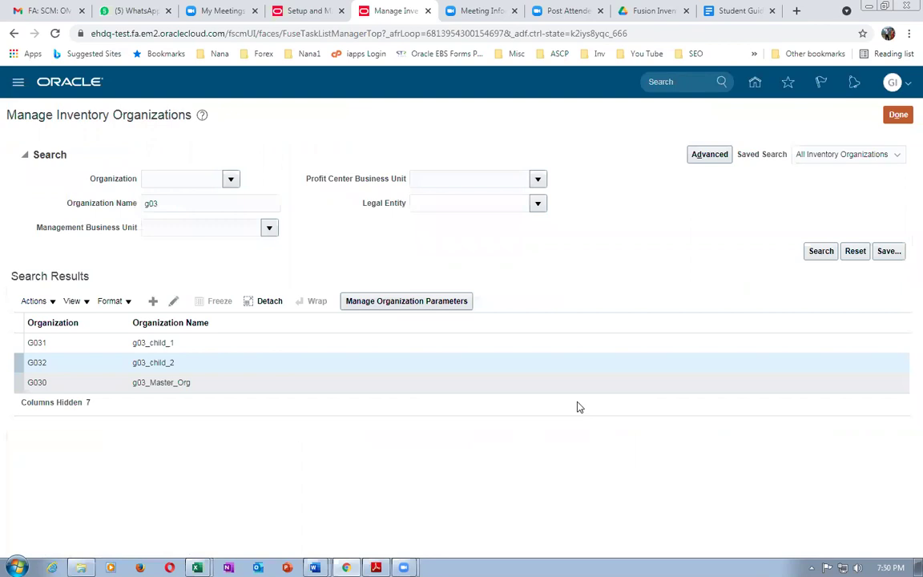
Compare the g03_child_1, g03_child_2 and g03_Master_Org entries with the enterprise structure diagram in Adobe Reader.
left_click(385, 305)
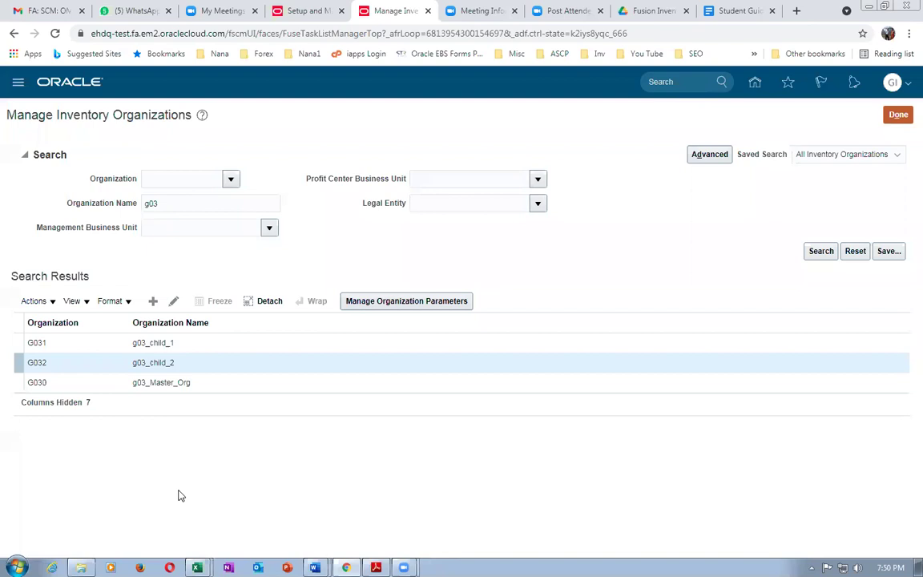
key("alt+Tab")
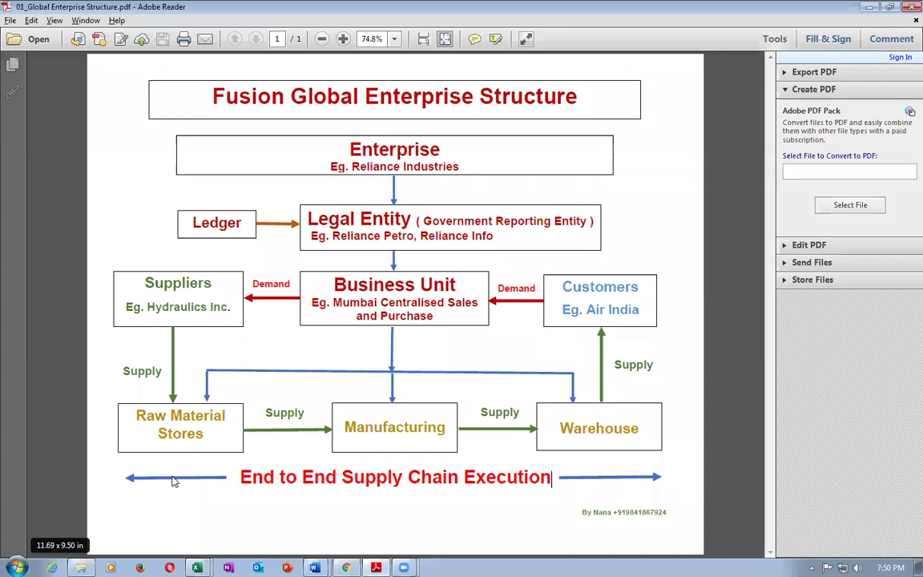
key("alt+Tab")
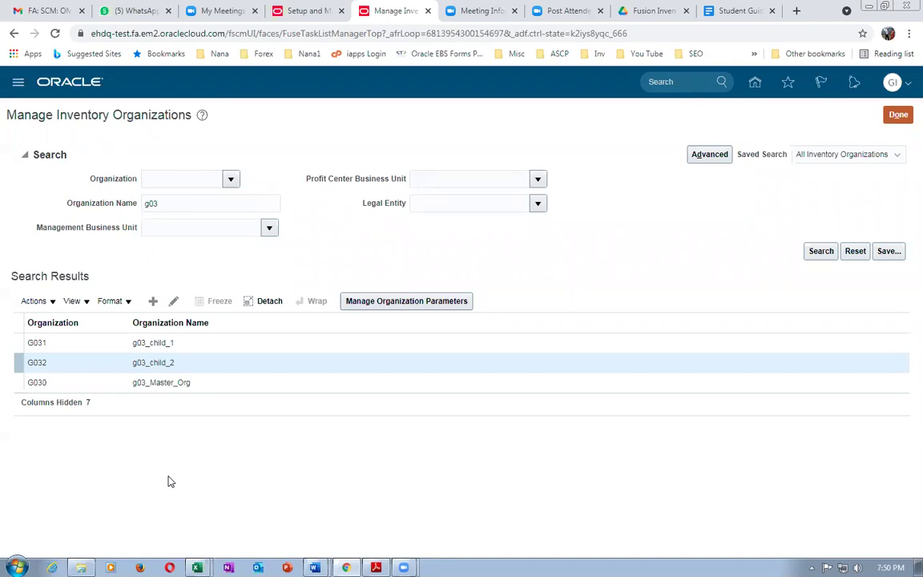
left_click(237, 348)
left_click(244, 369)
left_click(246, 387)
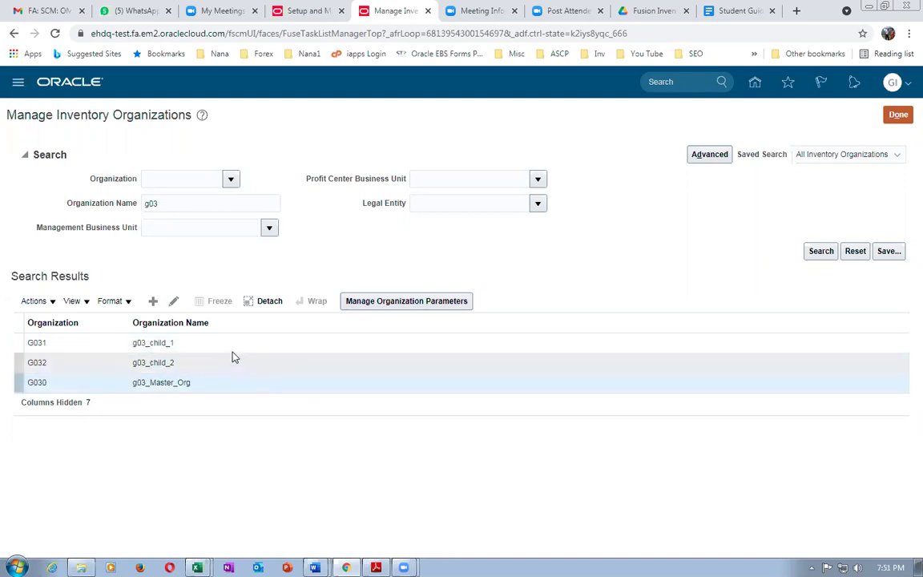
left_click(238, 342)
left_click(241, 366)
left_click(232, 384)
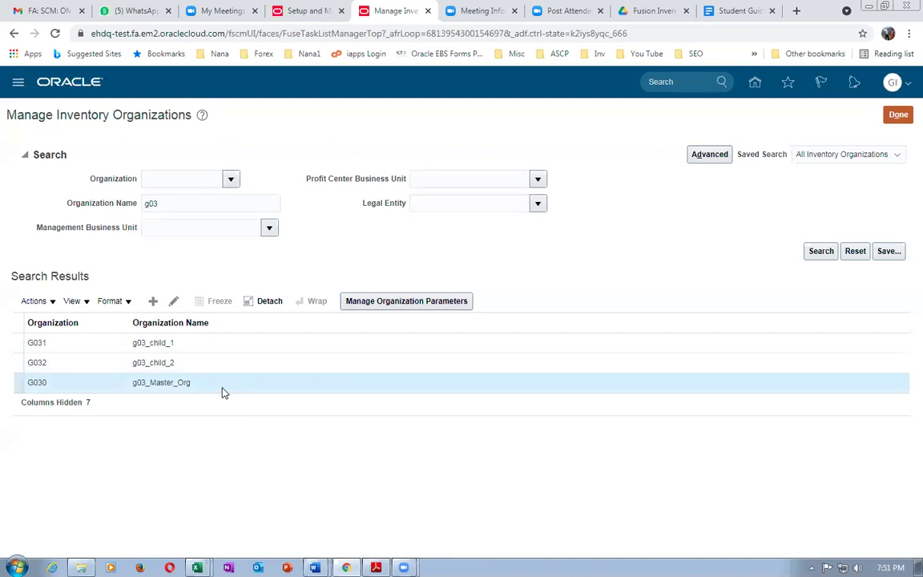
key("alt+Tab")
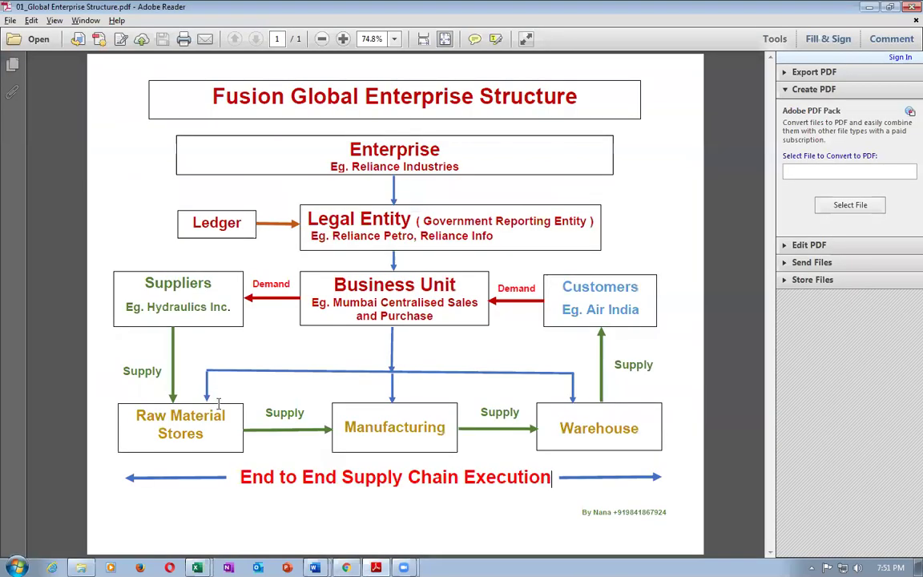
Switch to the Excel worksheet and examine tasks 35 and 36 on tying orgs to locations and creating subinventories.
key("alt+Tab")
key("alt+Tab")
key("Tab")
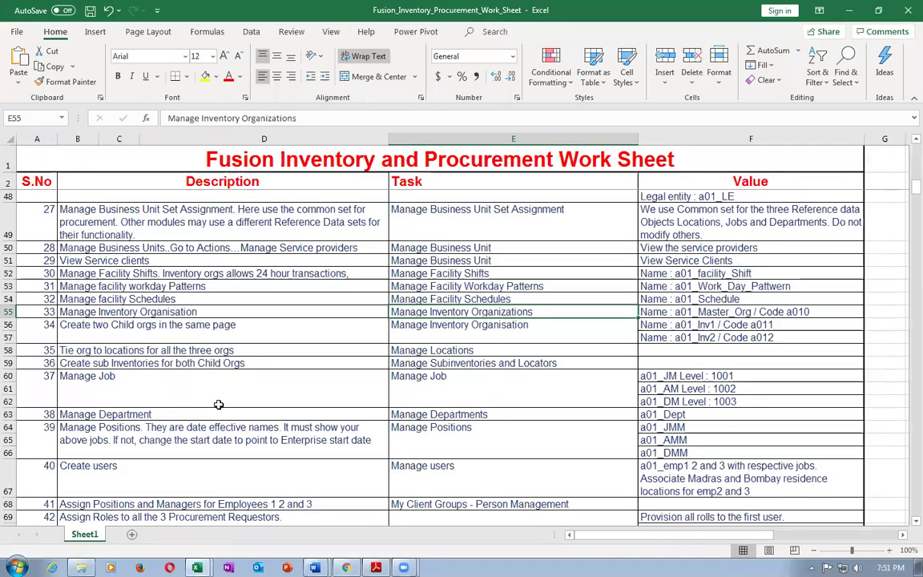
left_click(476, 439)
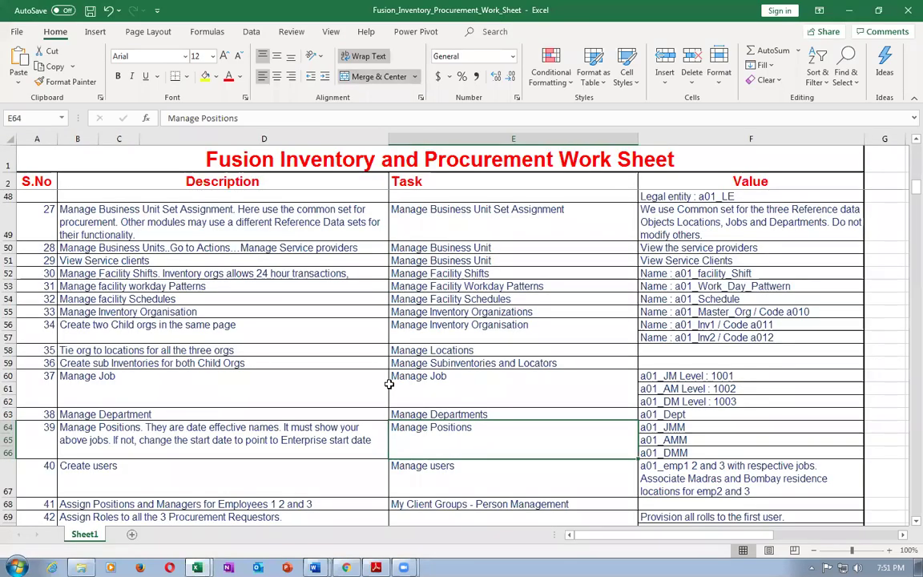
left_click(301, 350)
left_click(465, 353)
left_click(465, 364)
left_click(285, 362)
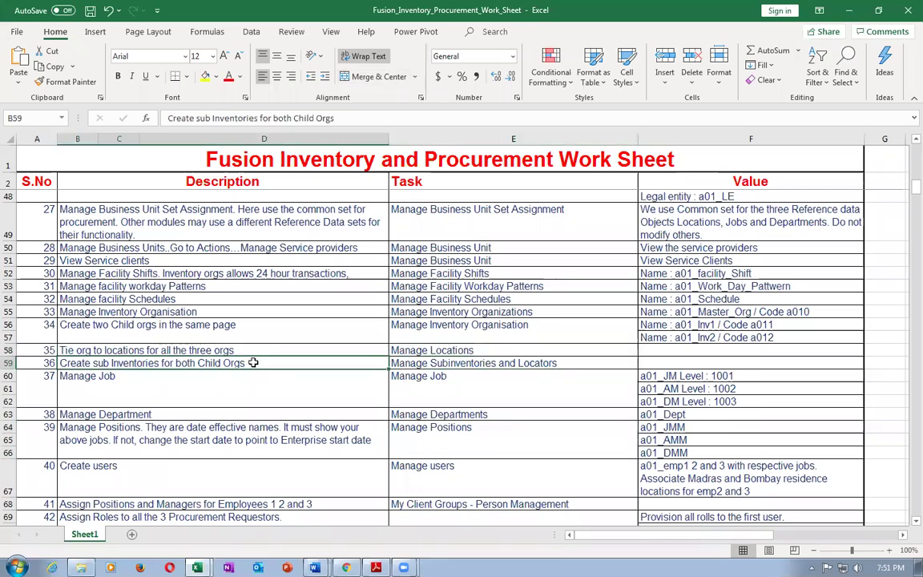
left_click(465, 363)
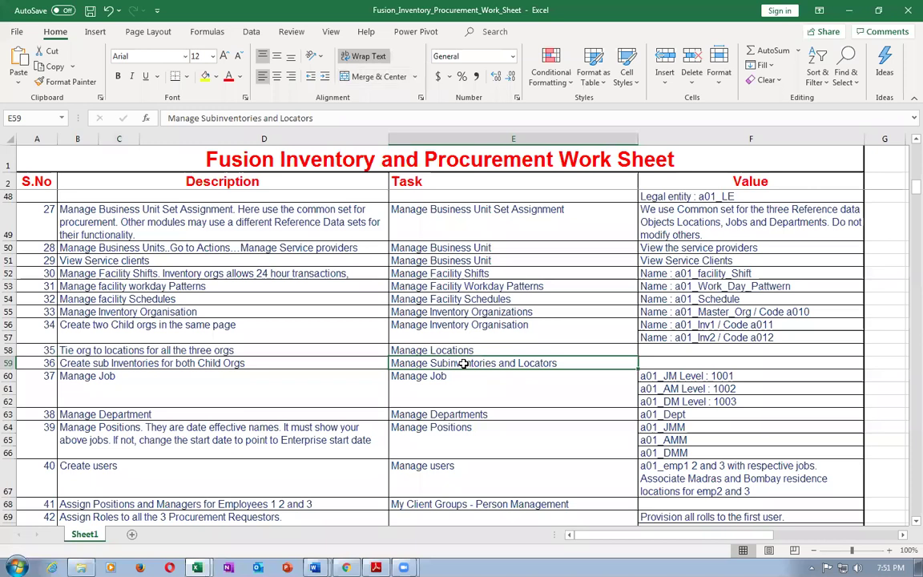
Switch back to Oracle Fusion and open g03_child_2 for editing to check its location address.
key("alt+Tab")
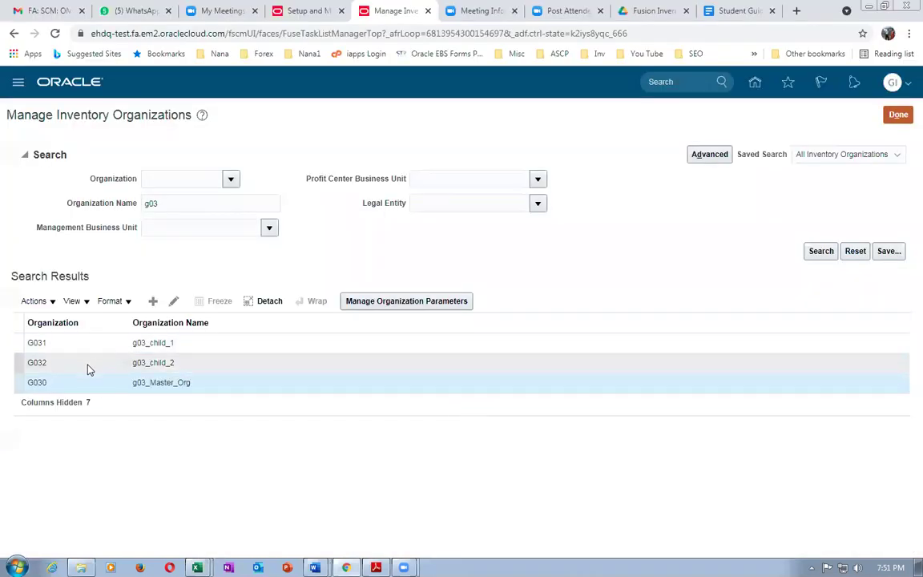
left_click(173, 302)
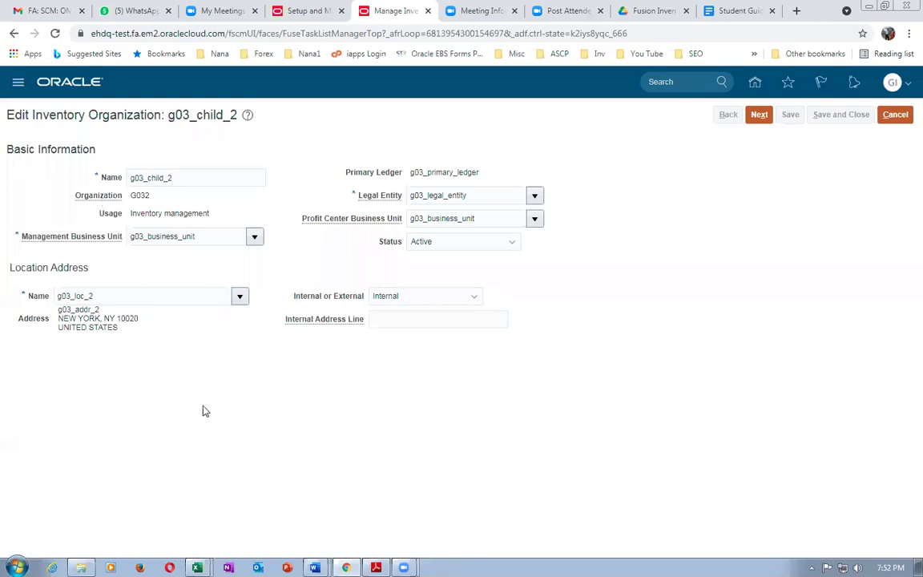
Switch to the Excel worksheet and review task 34 on creating two child orgs in the same page.
key("alt+Tab")
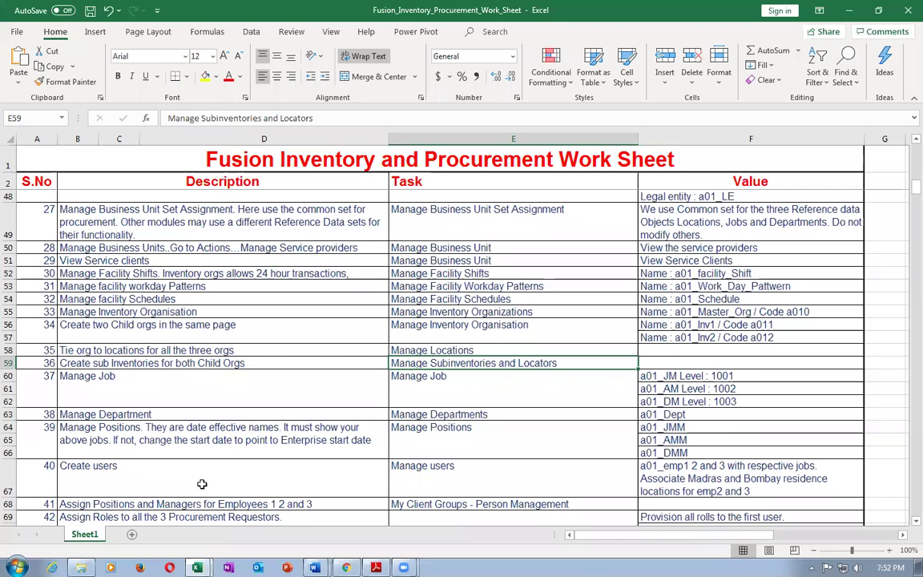
left_click(200, 333)
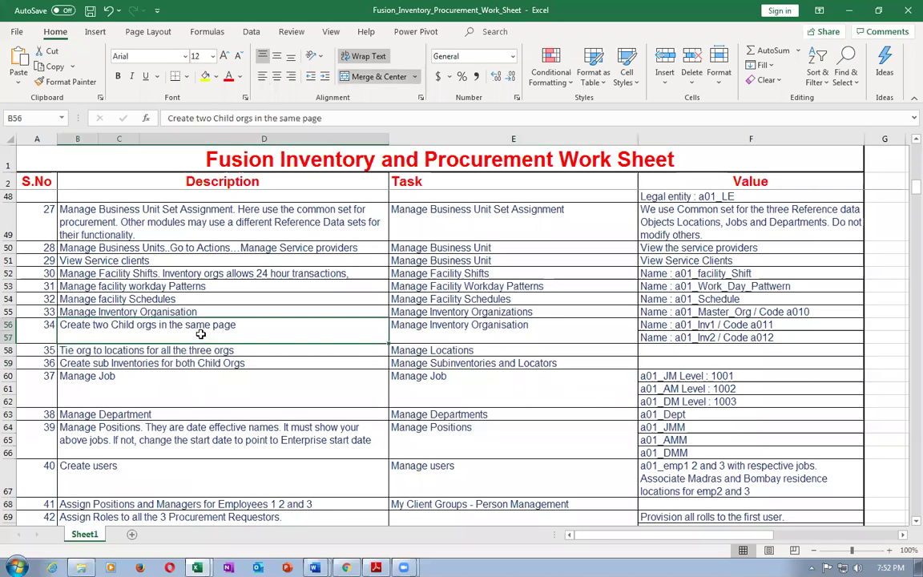
left_click(501, 329)
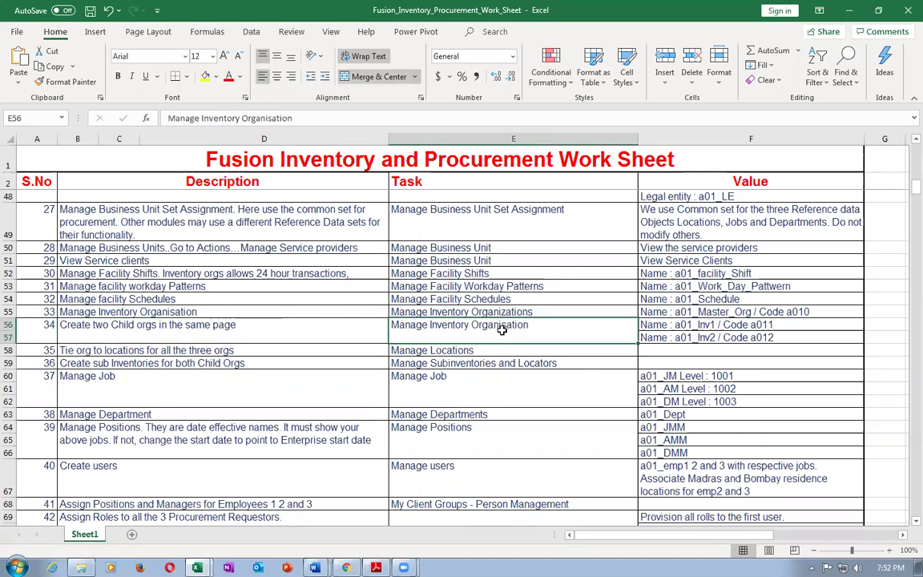
left_click(273, 329)
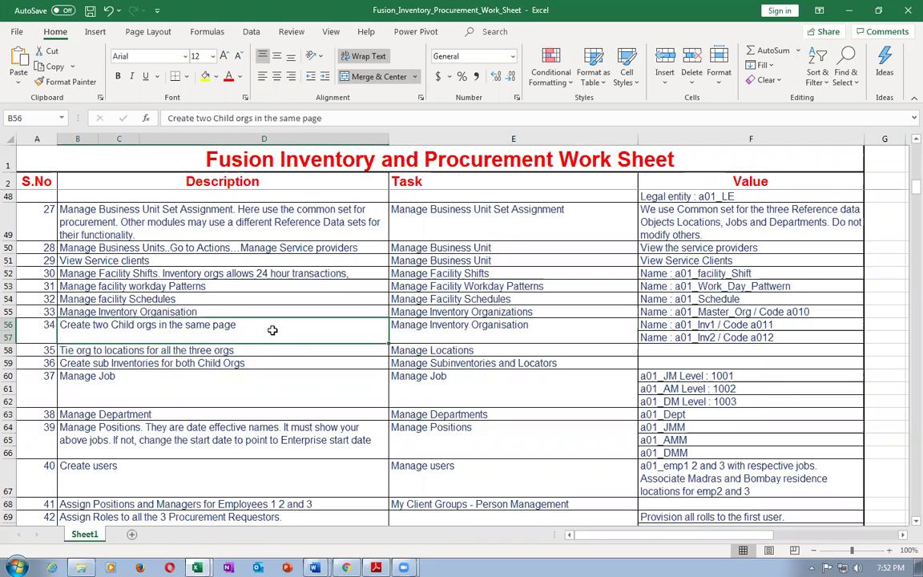
Review tasks 34 and 35 in the worksheet and copy the task name Manage Locations.
left_click(422, 329)
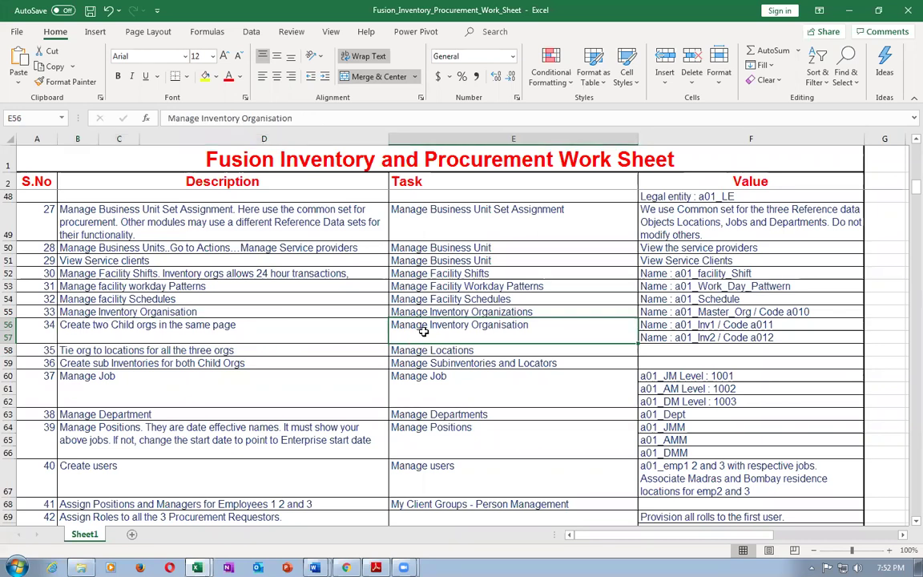
left_click(93, 351)
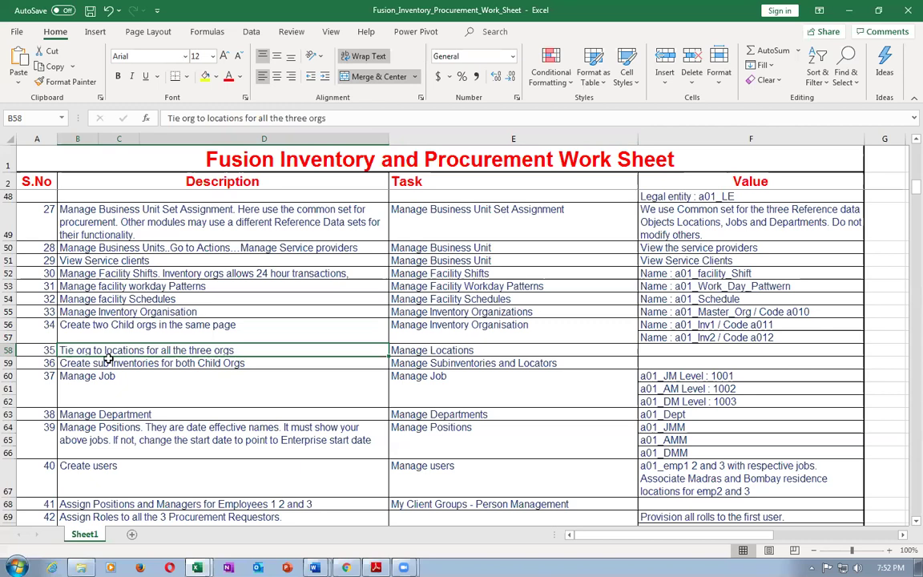
key("Right")
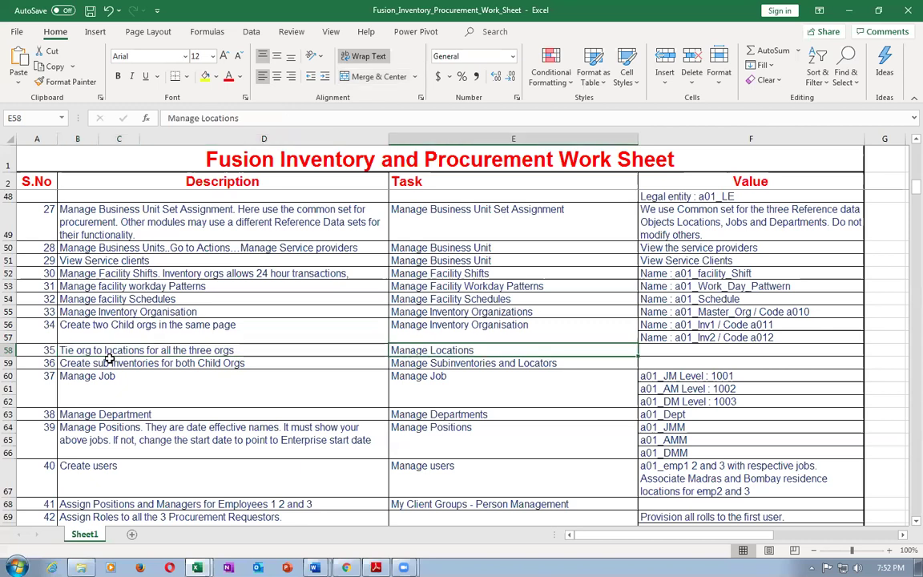
key("ctrl+c")
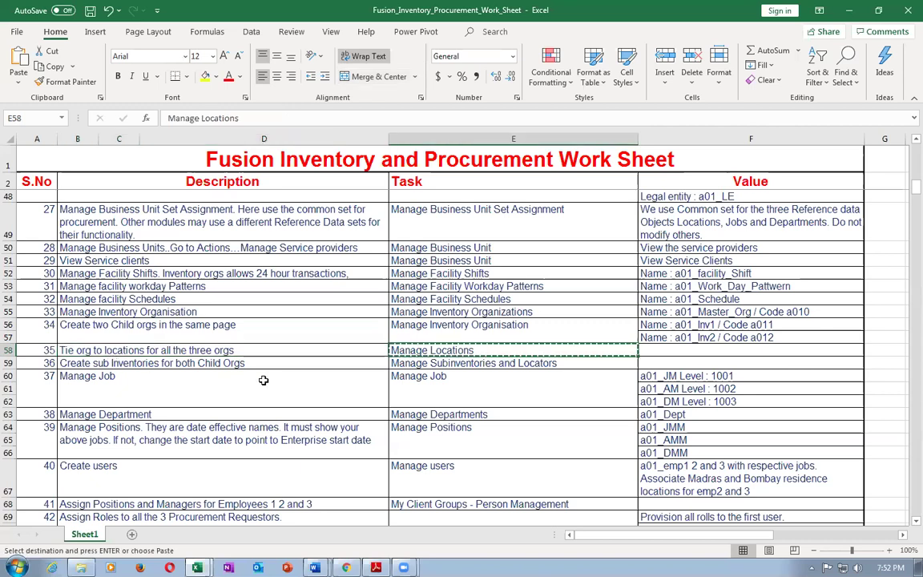
Switch to Oracle Fusion, cancel editing g03_child_2 and leave Manage Inventory Organizations for the setup task search.
key("alt+Tab")
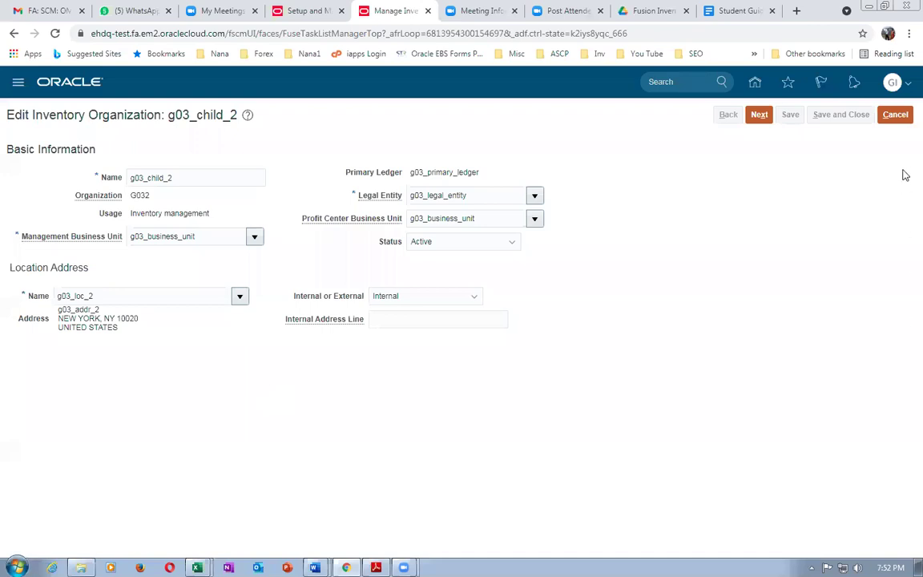
left_click(895, 115)
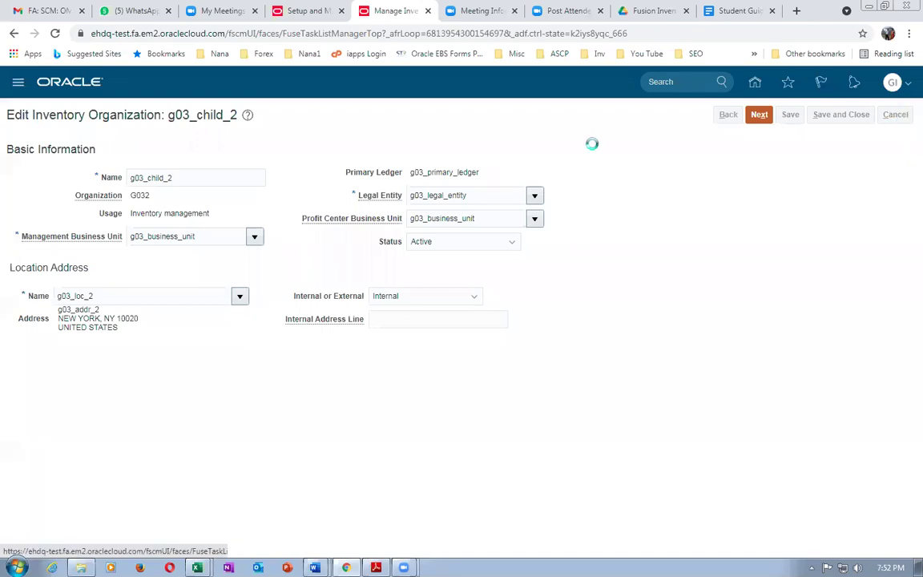
left_click(897, 117)
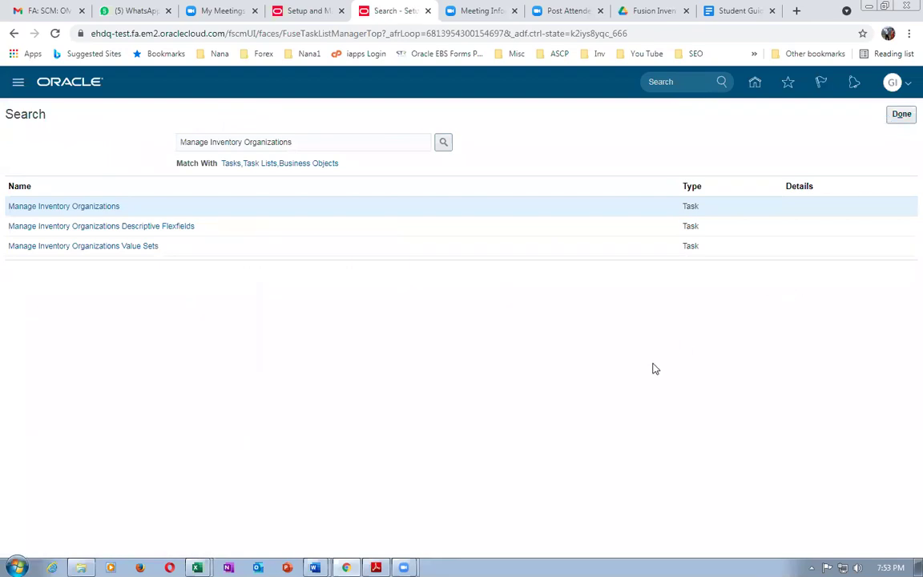
Switch to Adobe Reader and examine the Raw Material Stores, Manufacturing and Warehouse boxes in the enterprise structure diagram.
left_click(376, 567)
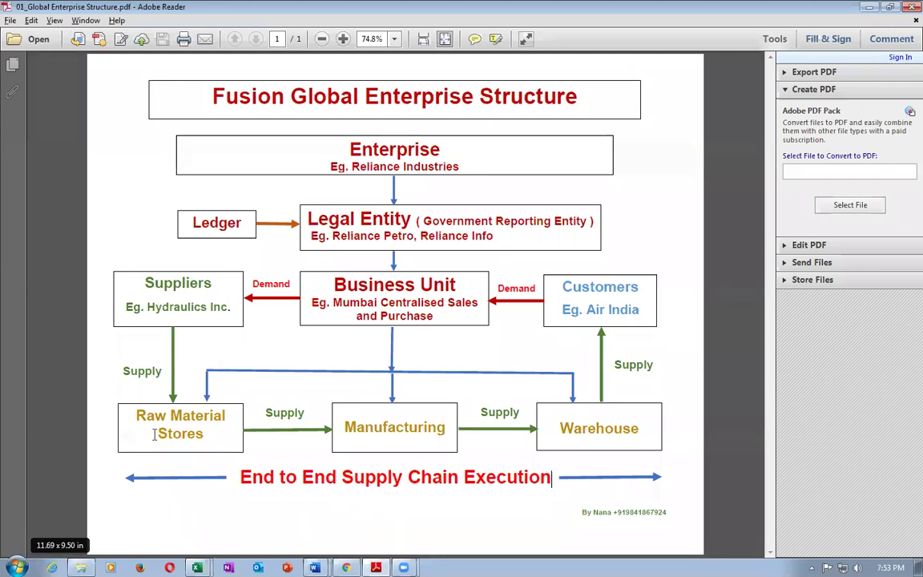
left_click_drag(169, 415, 190, 415)
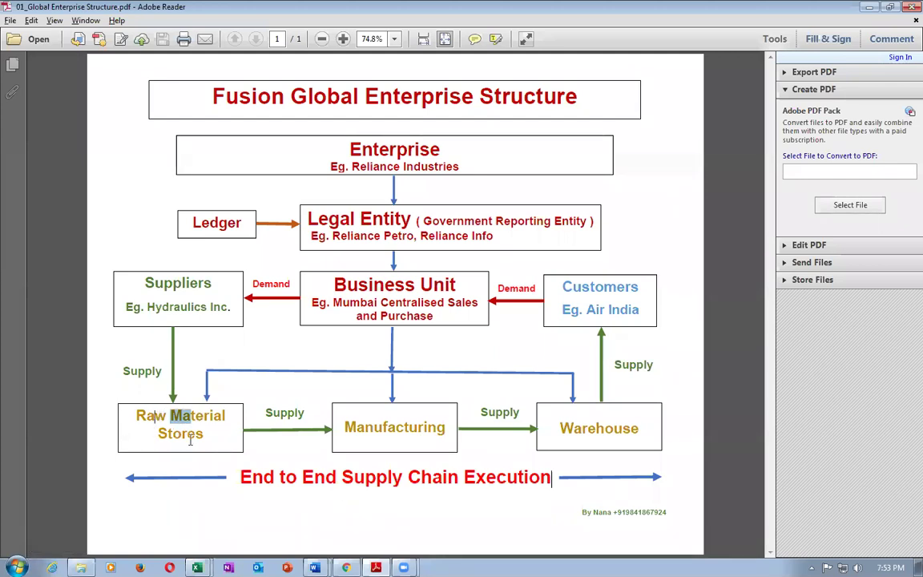
left_click(398, 425)
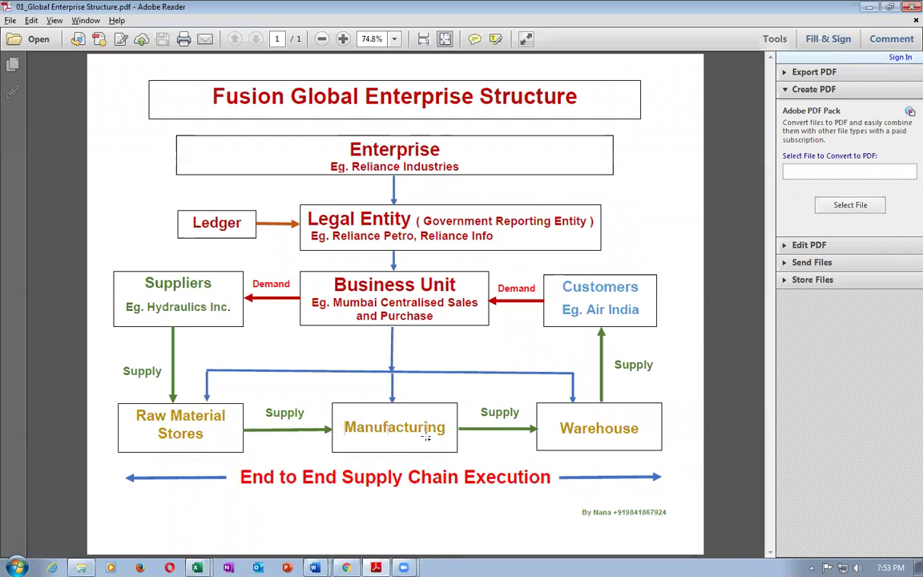
left_click_drag(559, 428, 638, 435)
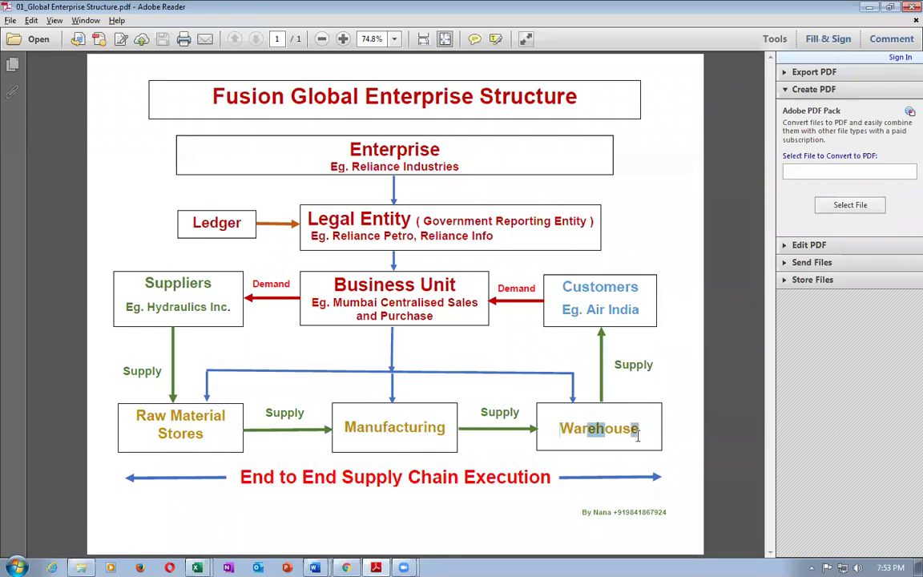
left_click_drag(169, 415, 202, 416)
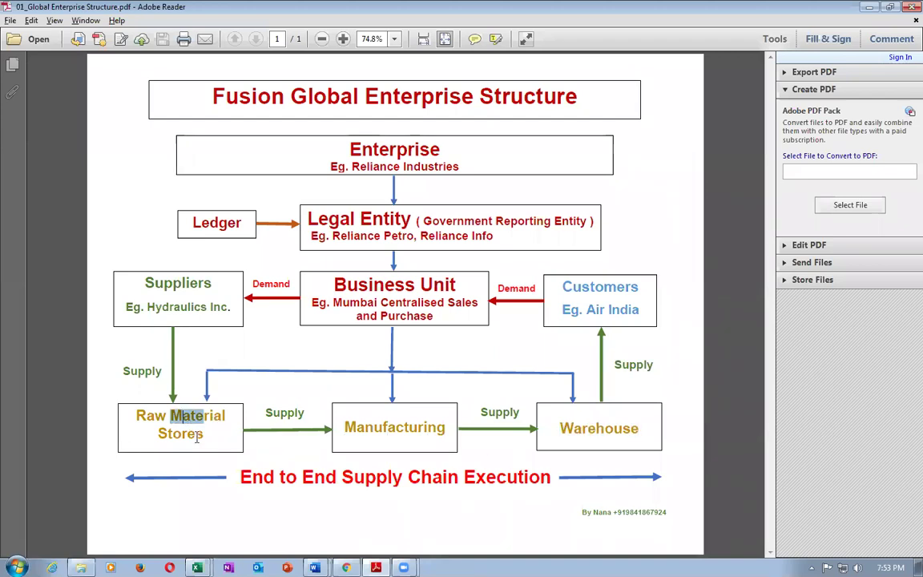
key("alt+Tab")
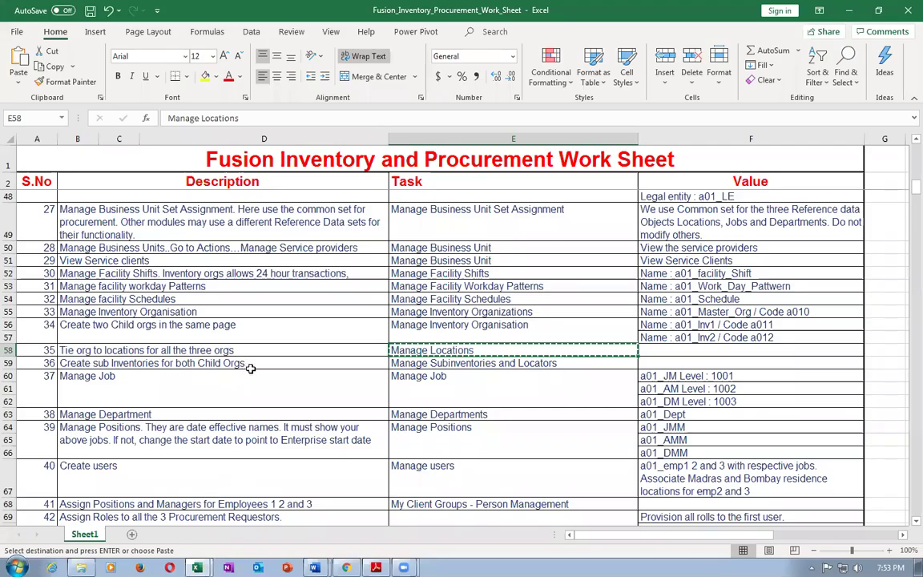
key("alt+Tab")
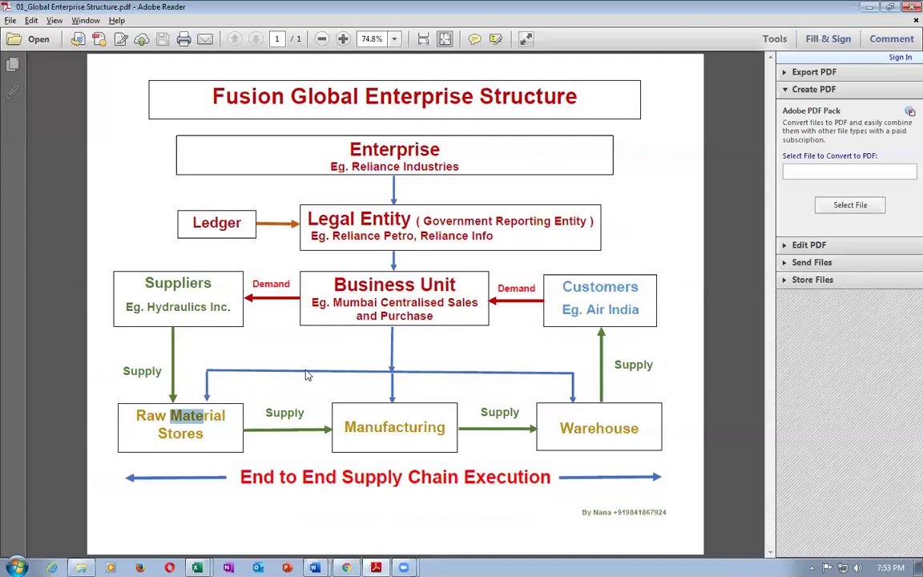
Switch back to Oracle Fusion, search the setup tasks for Manage Locations and open that task.
key("alt+Tab")
key("alt+Tab")
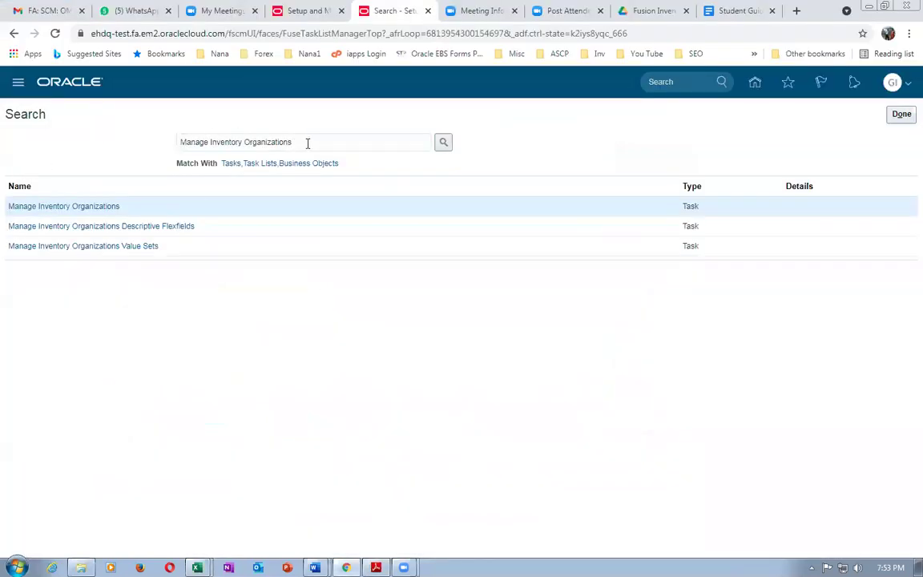
left_click_drag(306, 142, 15, 105)
key("ctrl+v")
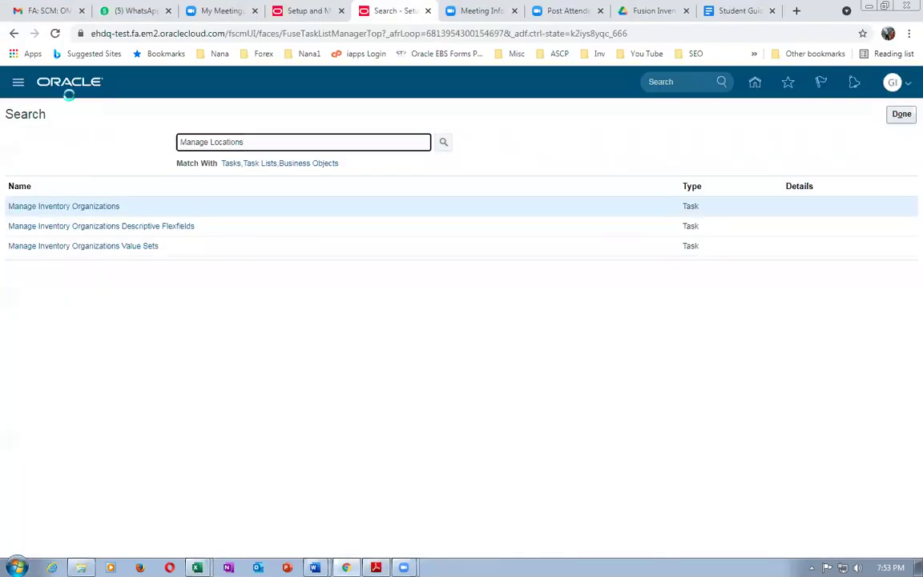
key("Return")
left_click(18, 206)
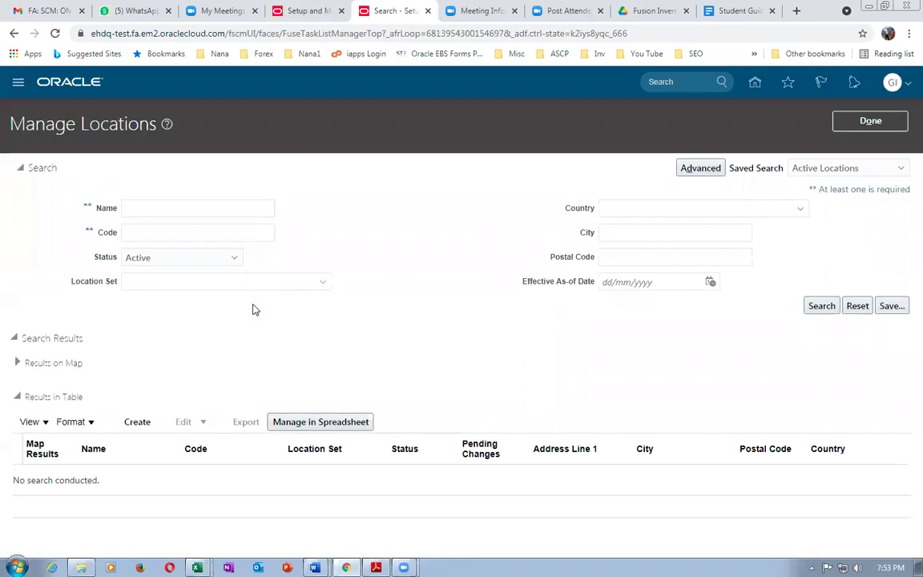
Search the active locations by the name g03.
left_click(213, 207)
type("g03")
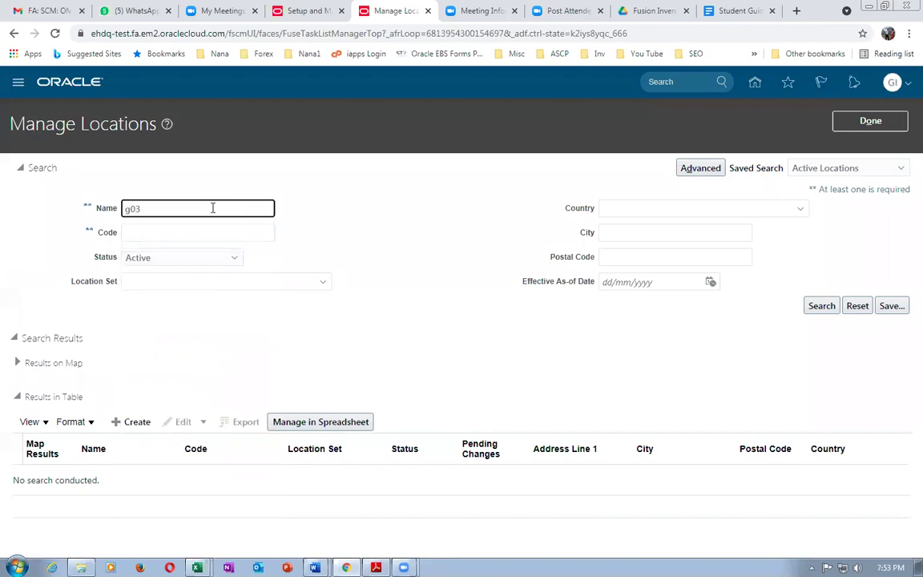
key("Return")
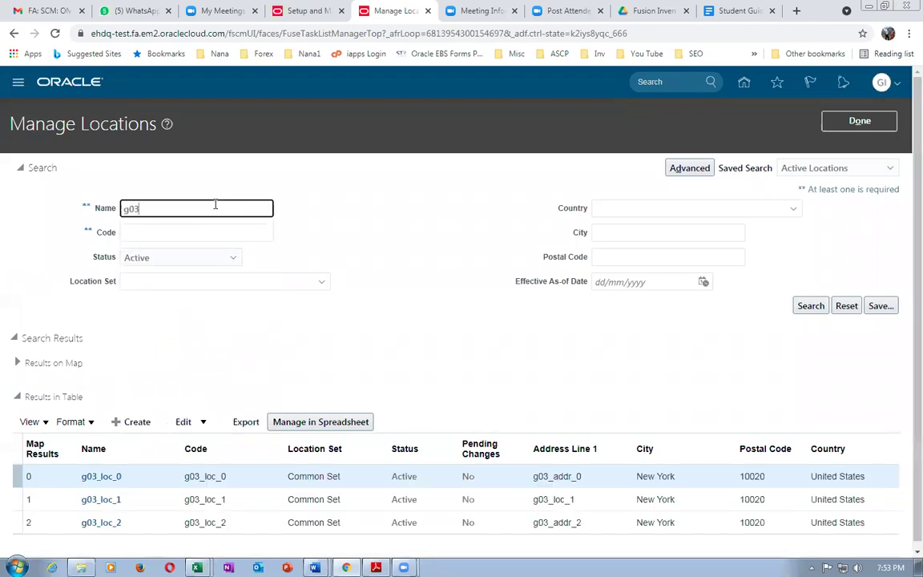
Open location g03_loc_0 for a date-effective update with Relocation as the action reason.
left_click(17, 476)
left_click(182, 425)
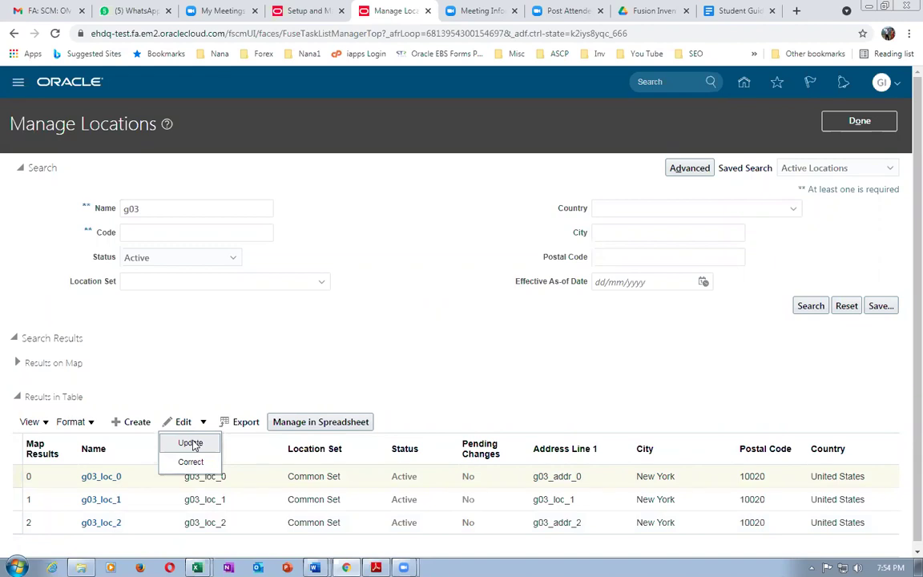
left_click(198, 445)
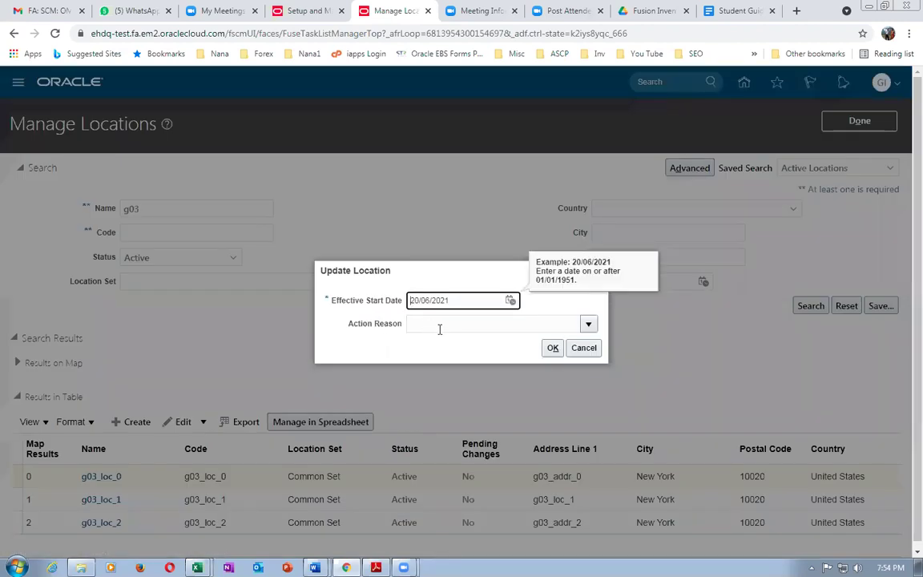
left_click(588, 324)
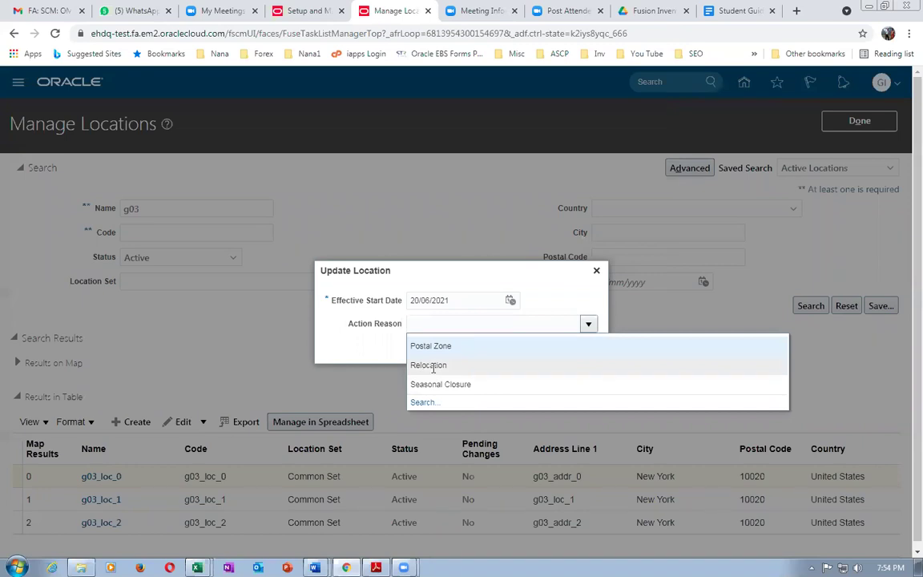
left_click(433, 365)
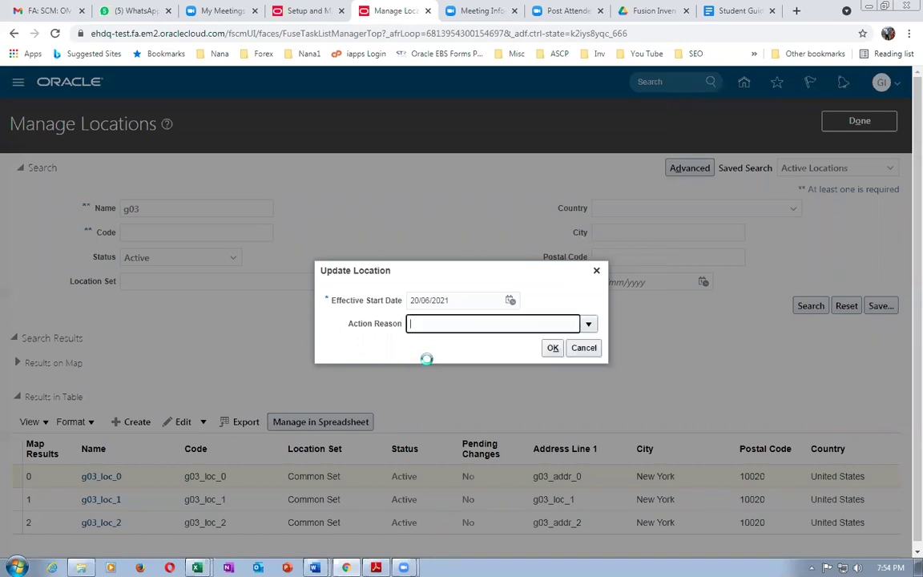
left_click(552, 349)
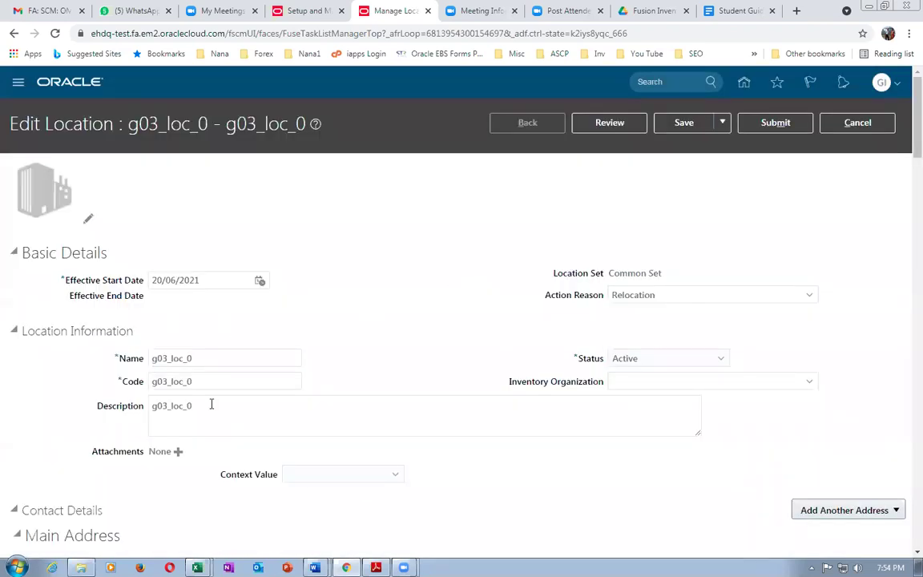
Search the inventory organizations for g03 and choose g03_Master_Org as the inventory organization of g03_loc_0.
left_click(627, 381)
type("g0")
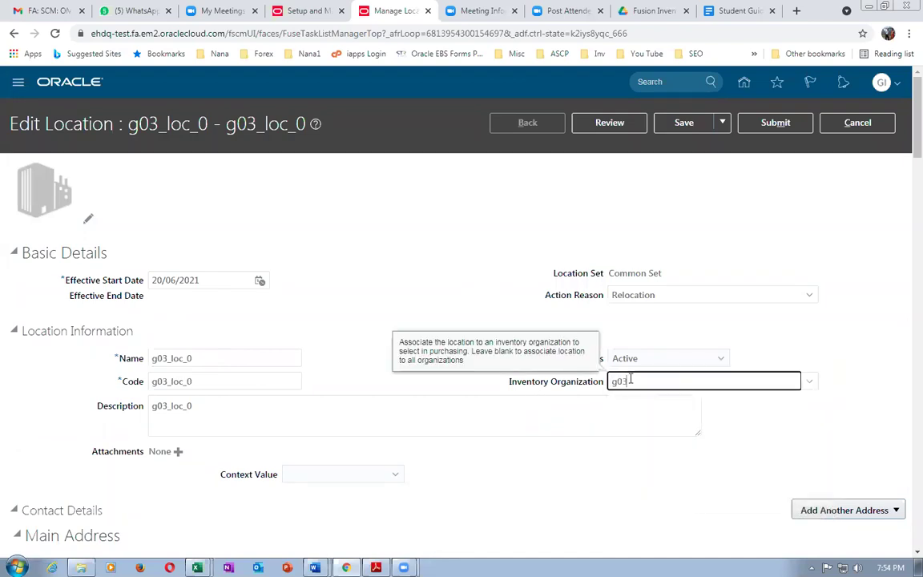
type("3")
key("Tab")
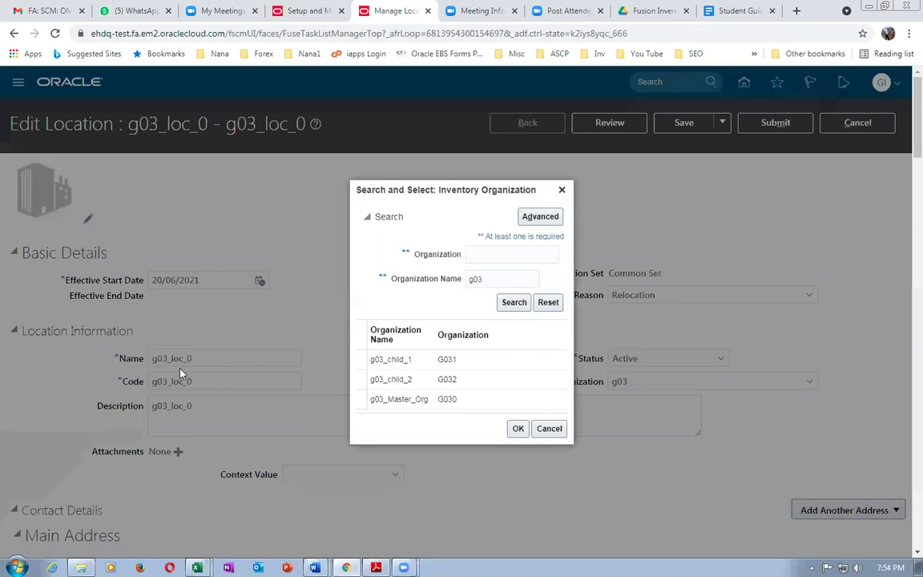
left_click(398, 399)
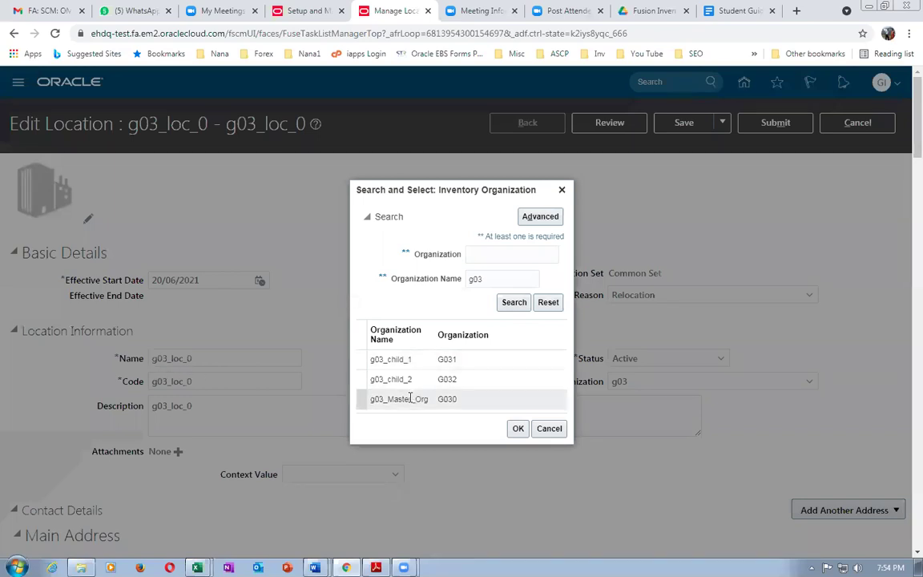
Assign g03_Master_Org as the inventory organization of location g03_loc_0 and submit the update.
left_click(518, 429)
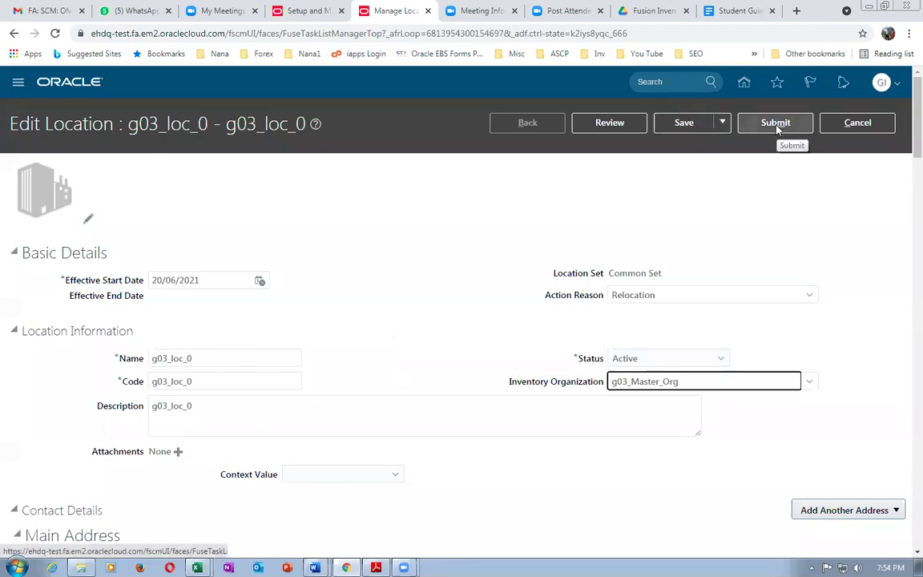
left_click(612, 273)
left_click_drag(612, 274, 654, 271)
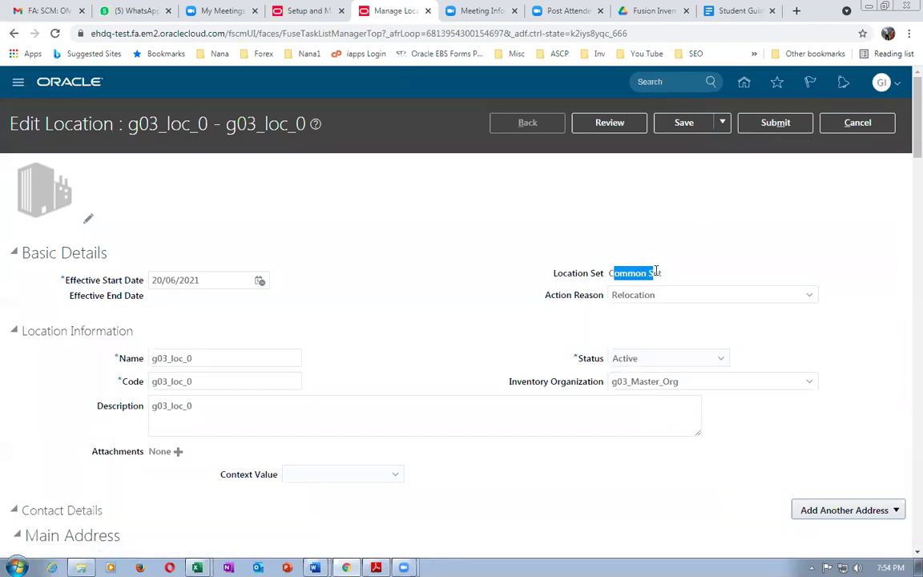
left_click(714, 259)
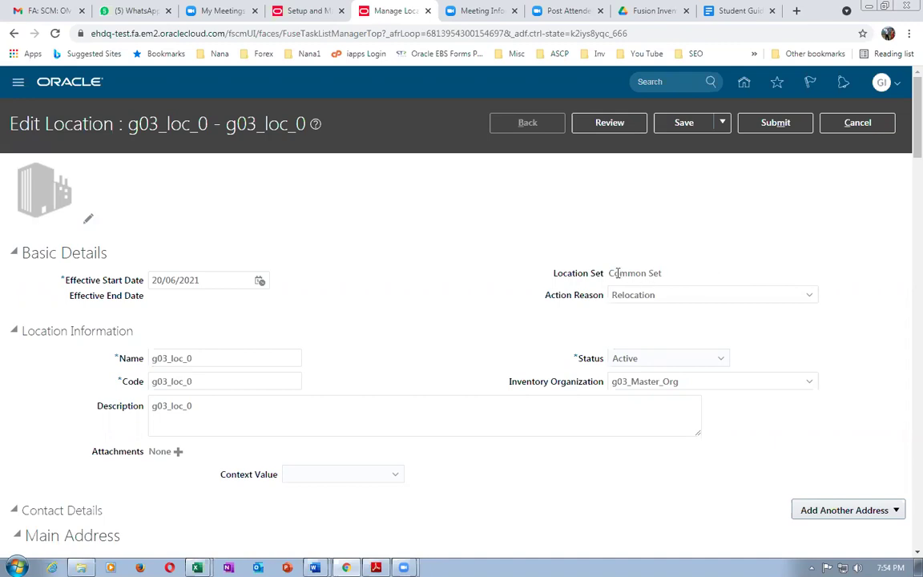
left_click_drag(614, 273, 641, 273)
left_click(477, 210)
left_click_drag(608, 273, 665, 275)
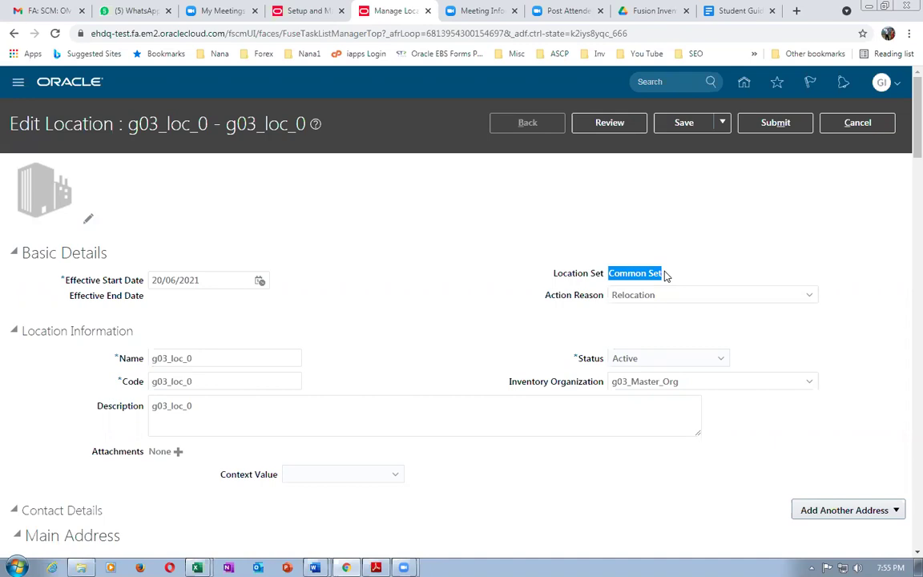
left_click(599, 210)
left_click(781, 124)
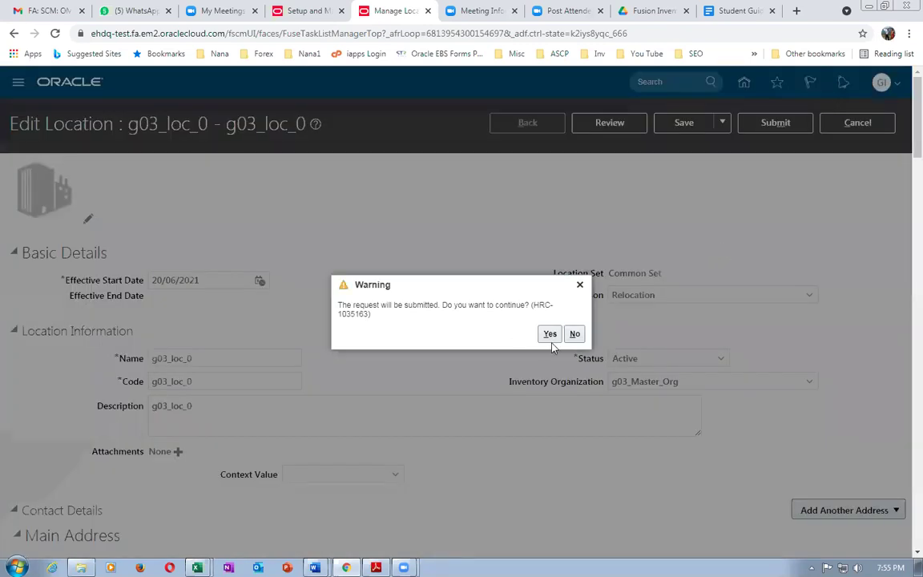
left_click(549, 335)
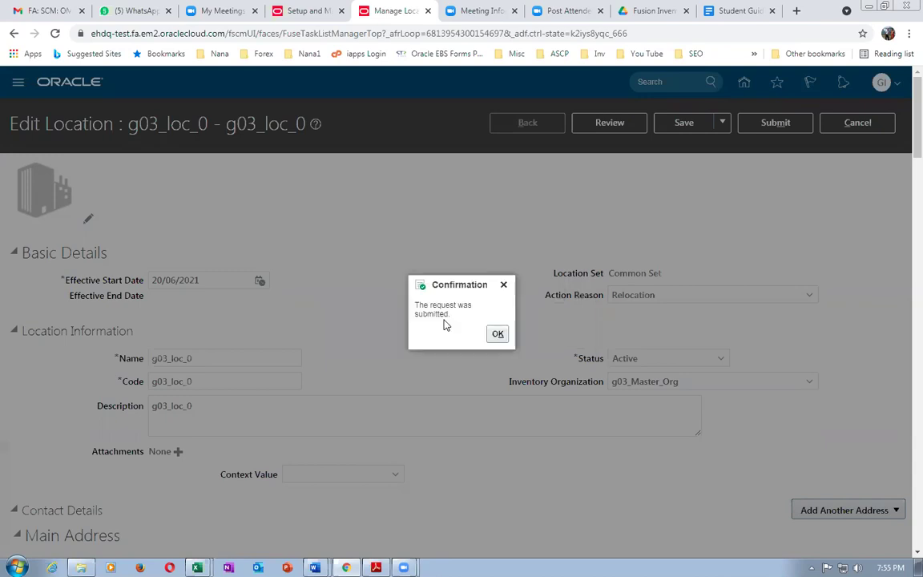
left_click(497, 334)
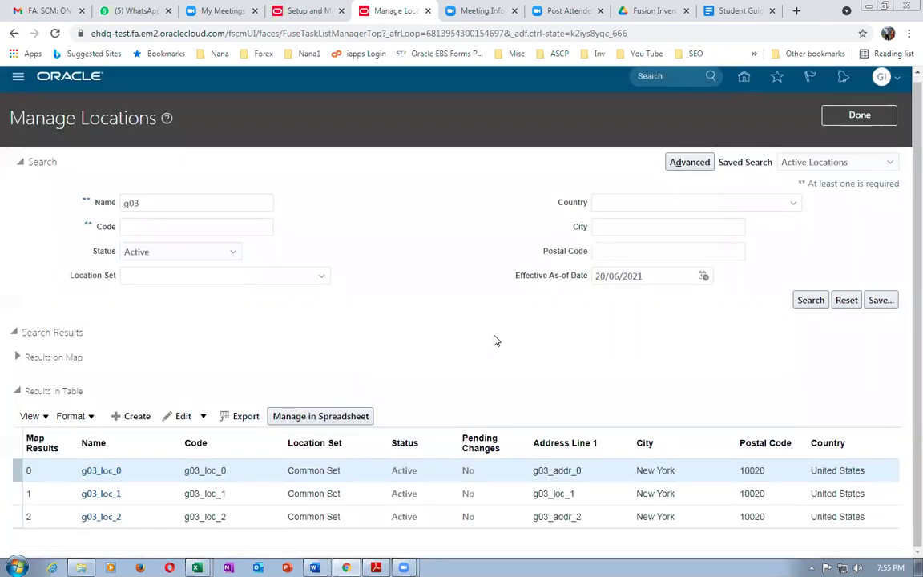
Open location g03_loc_1 for an update, keeping the proposed effective start date.
left_click(15, 493)
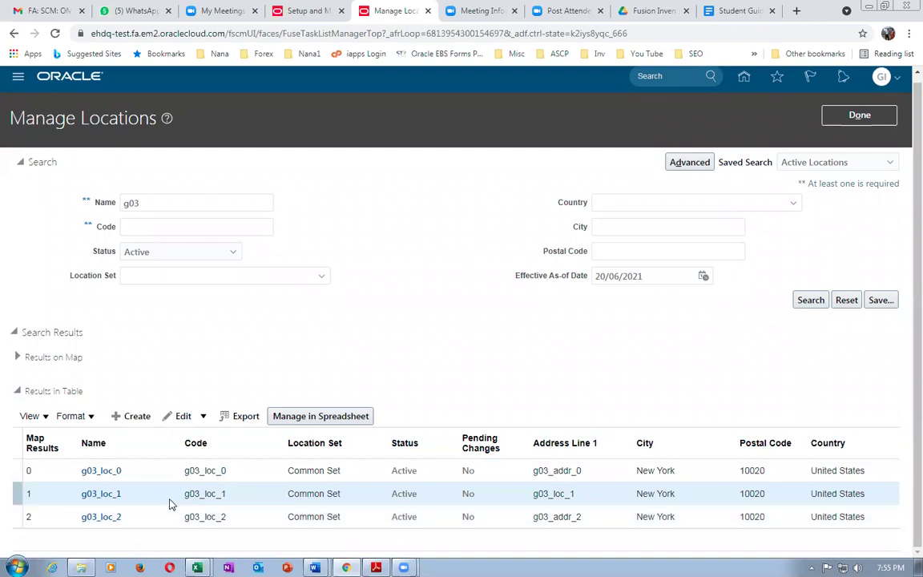
left_click(193, 422)
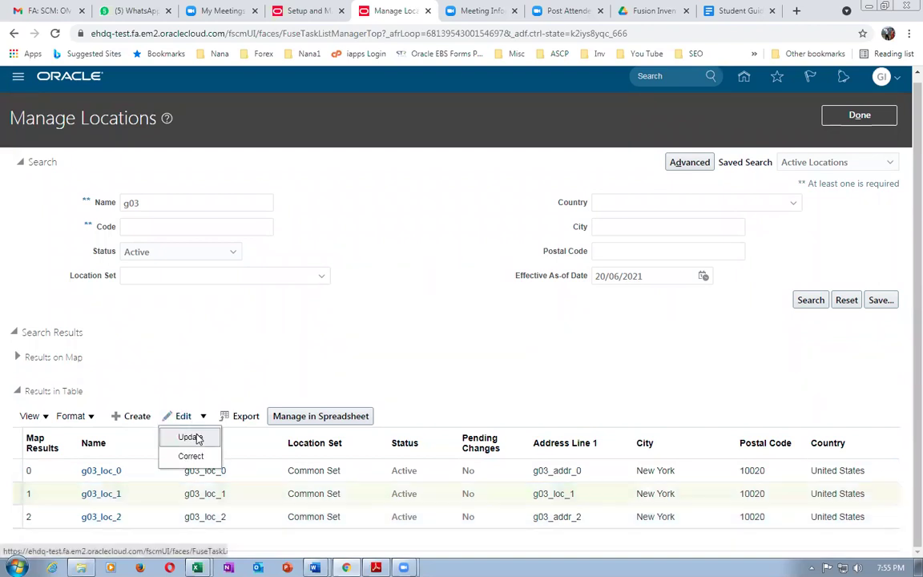
left_click(190, 436)
left_click(551, 347)
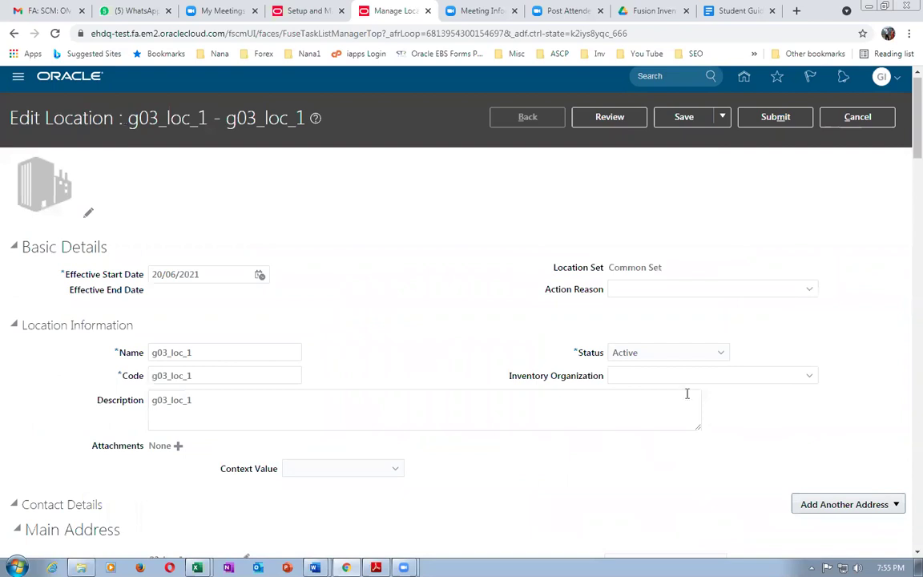
Search the inventory organizations for g03, assign g03_child_1 to location g03_loc_1 and submit the update.
left_click(658, 375)
type("g")
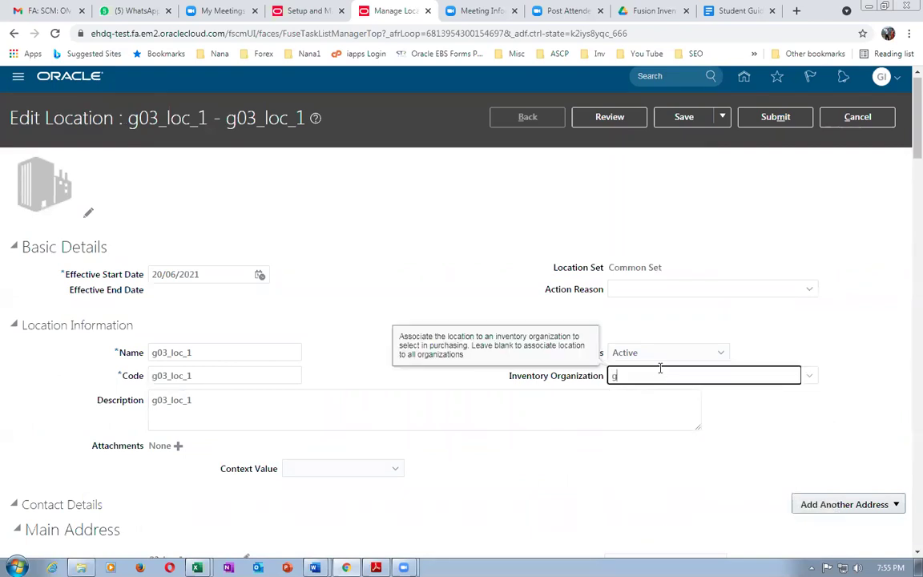
type("03")
left_click(541, 398)
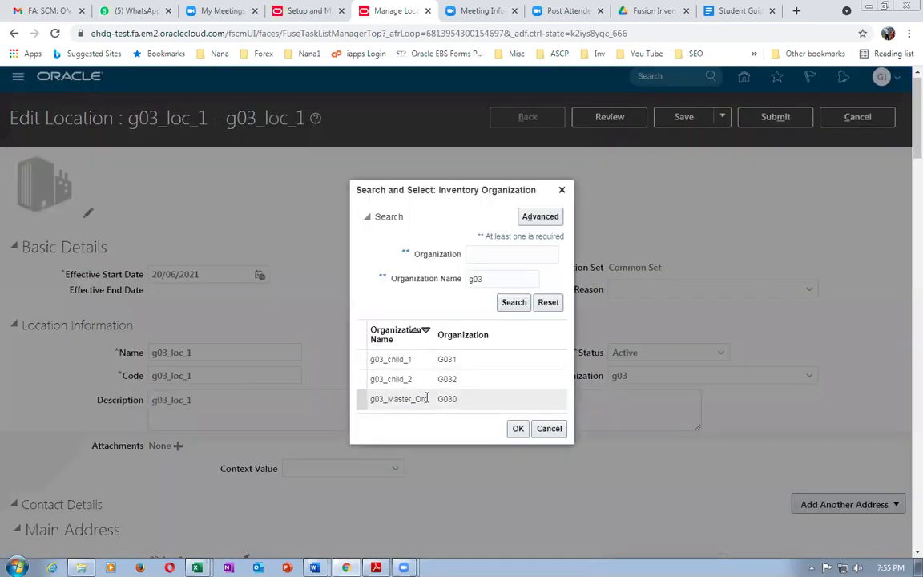
left_click(412, 362)
left_click(517, 429)
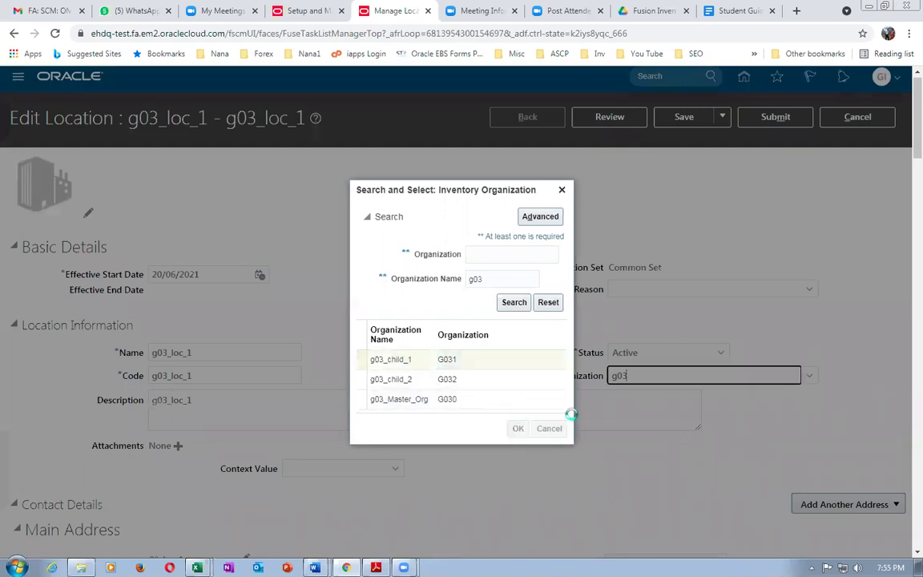
left_click(788, 118)
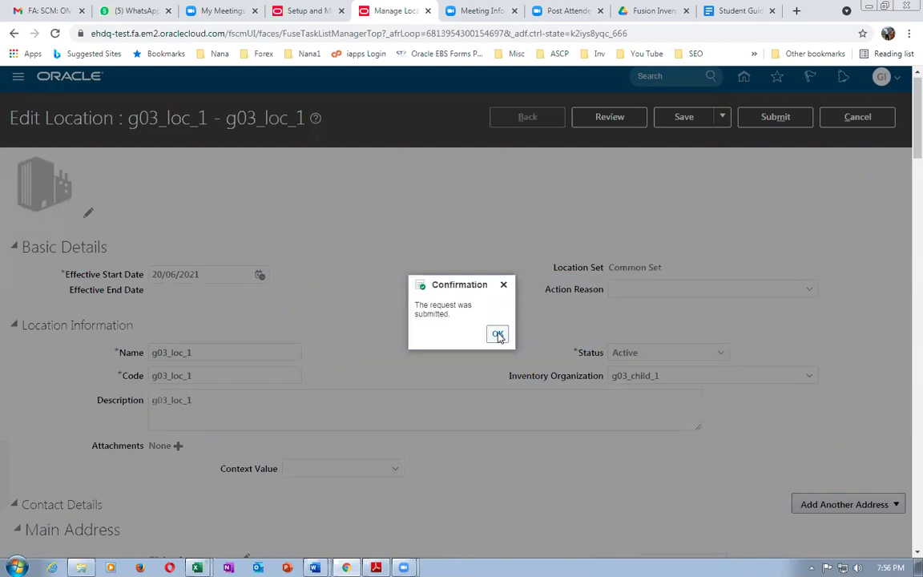
left_click(497, 335)
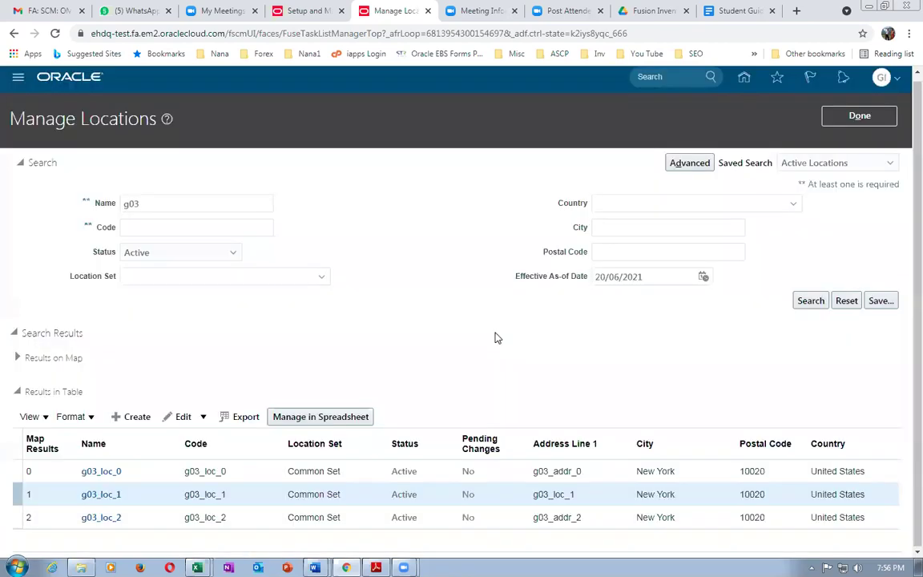
Open location g03_loc_2 for an update with the proposed effective start date.
left_click(12, 517)
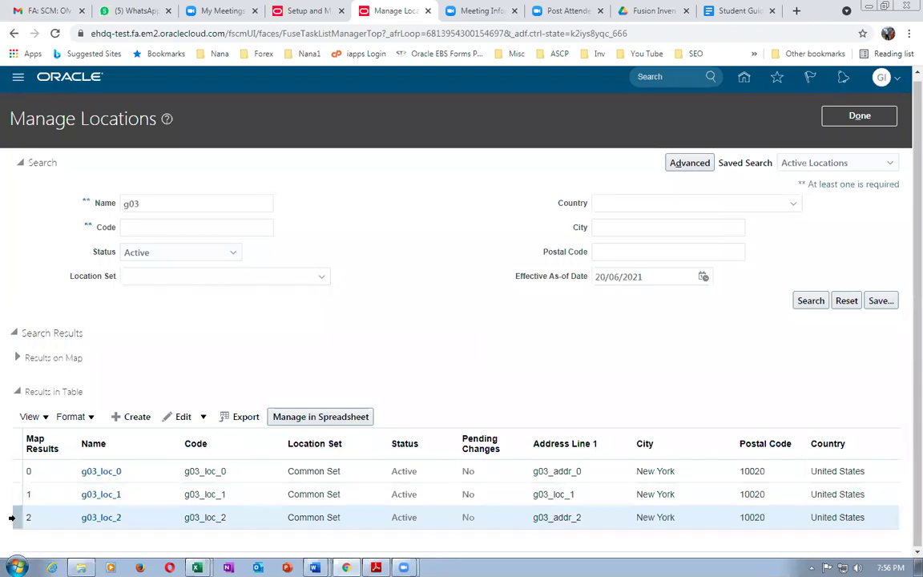
left_click(183, 416)
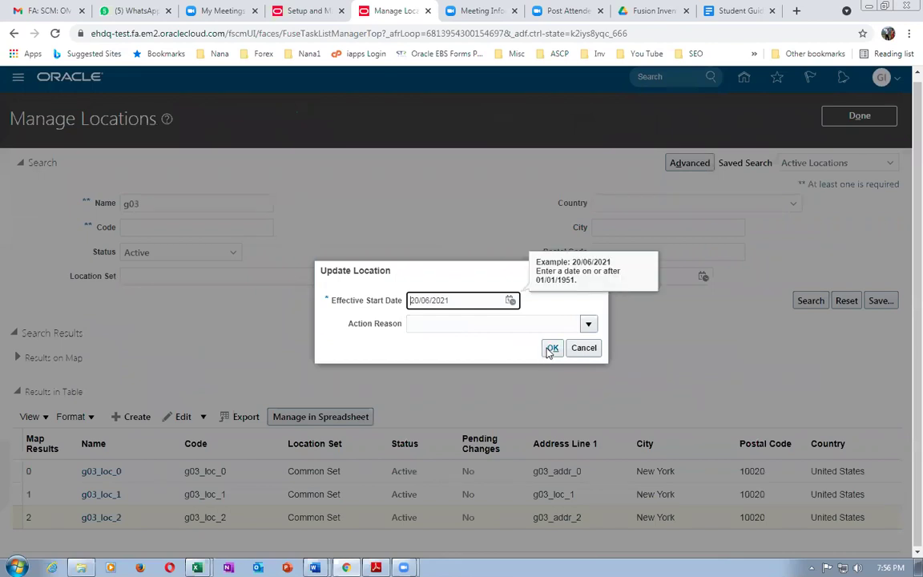
left_click(551, 348)
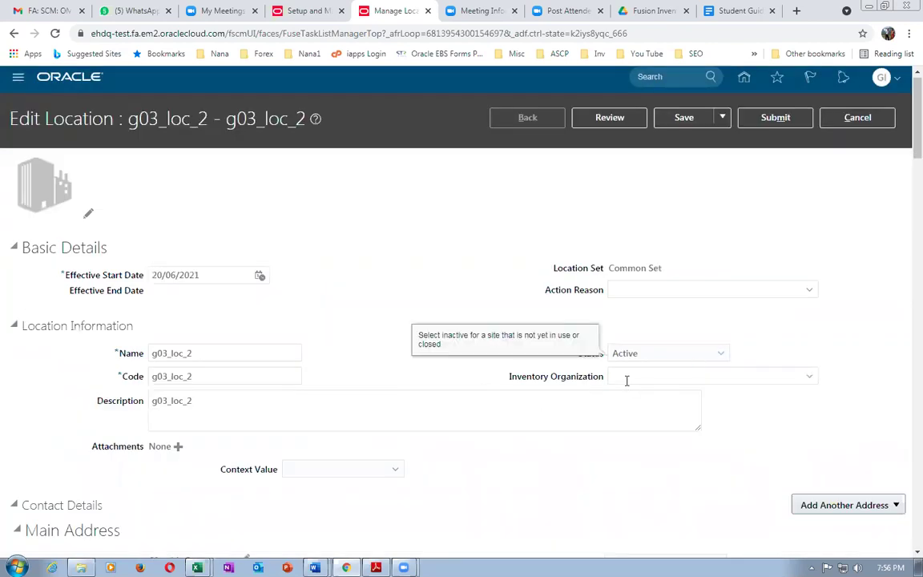
Search the inventory organizations for g03, assign g03_child_2 to location g03_loc_2 and submit the update.
left_click(626, 381)
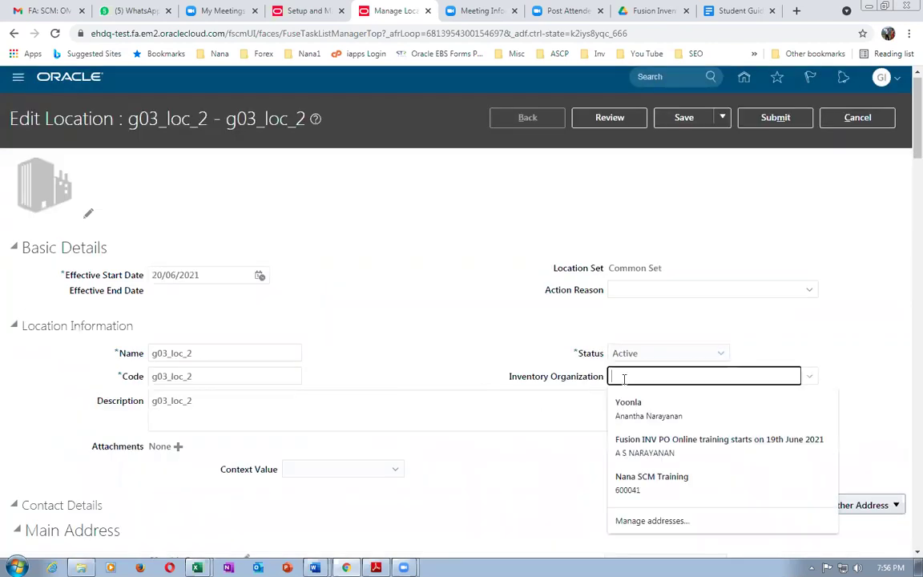
type("g03")
key("Tab")
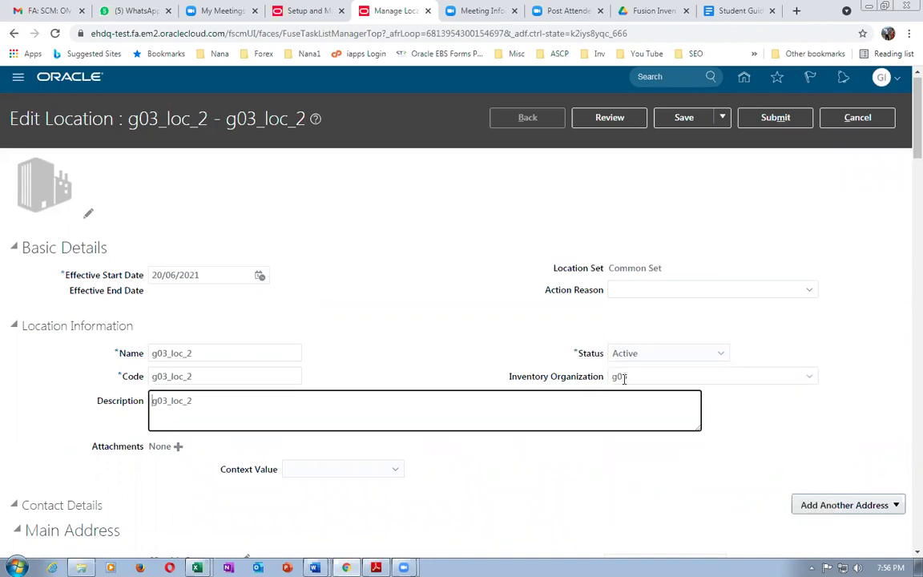
left_click(433, 379)
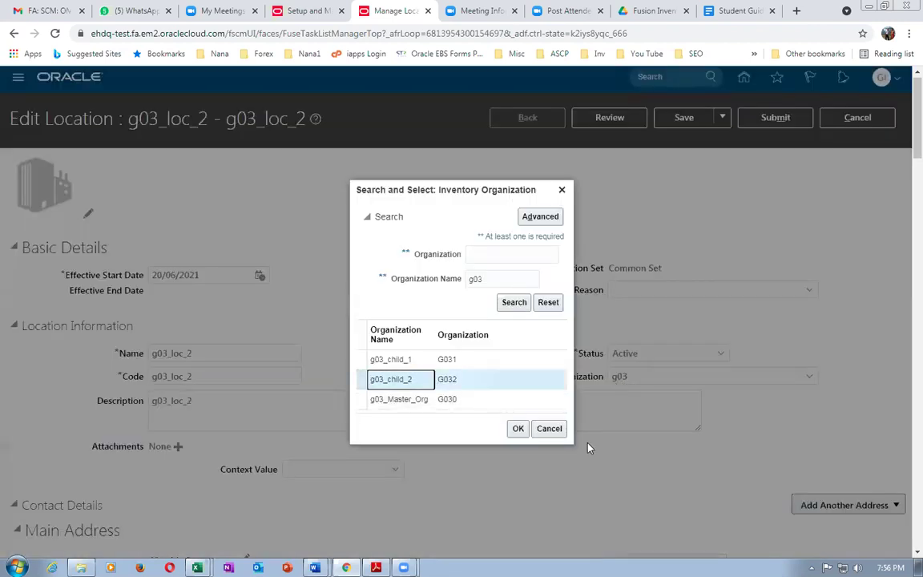
left_click(517, 428)
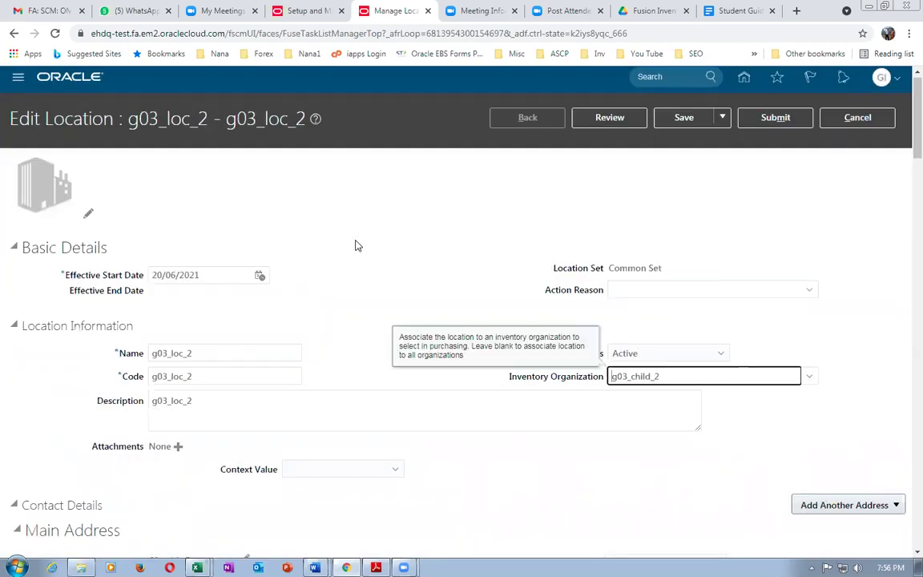
left_click(358, 246)
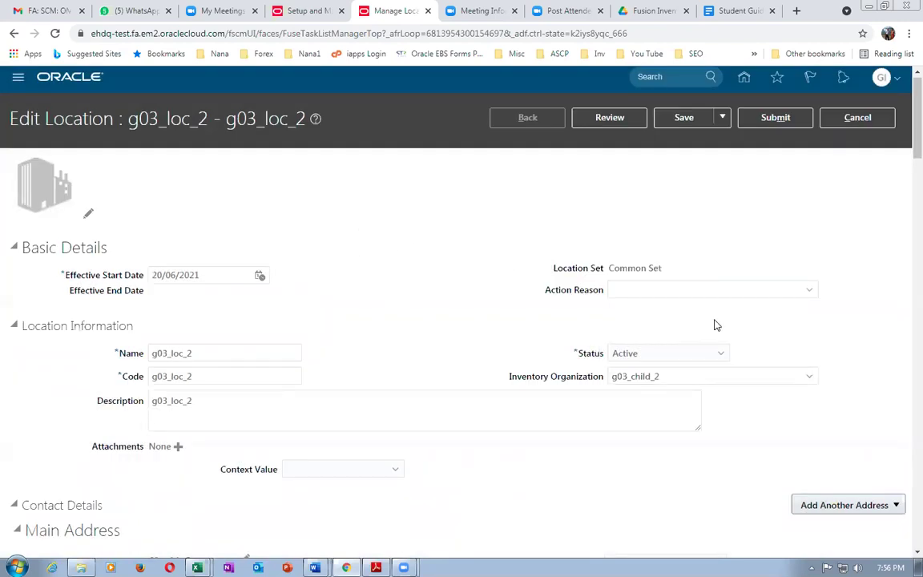
left_click(801, 118)
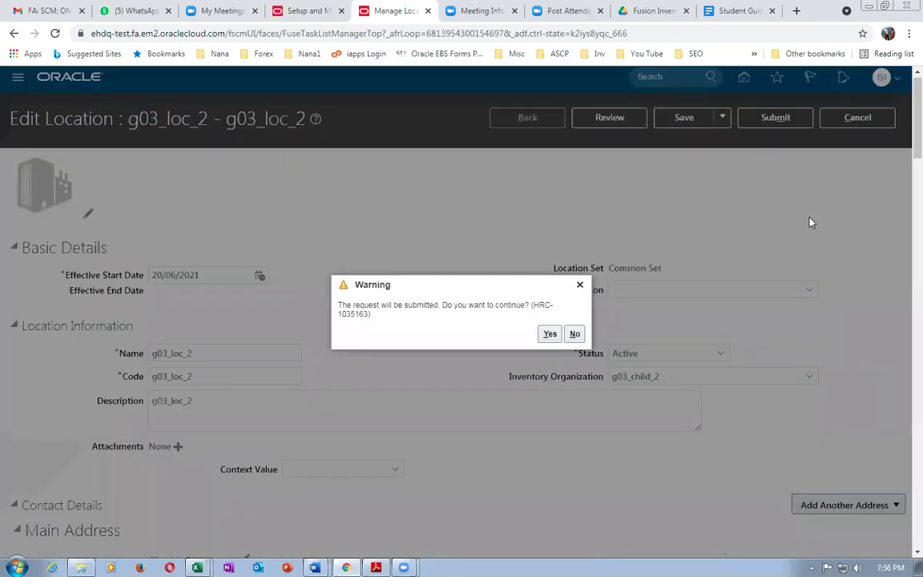
left_click(549, 333)
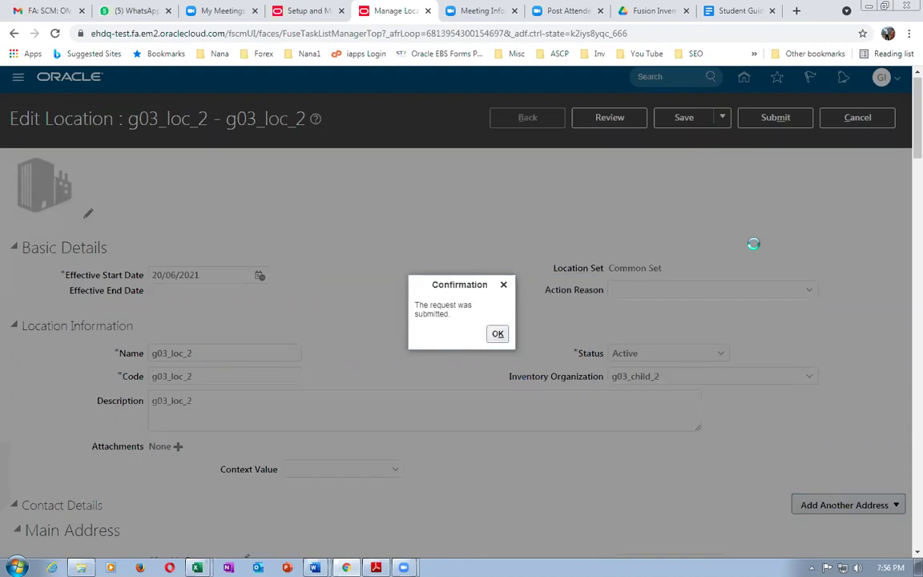
left_click(496, 335)
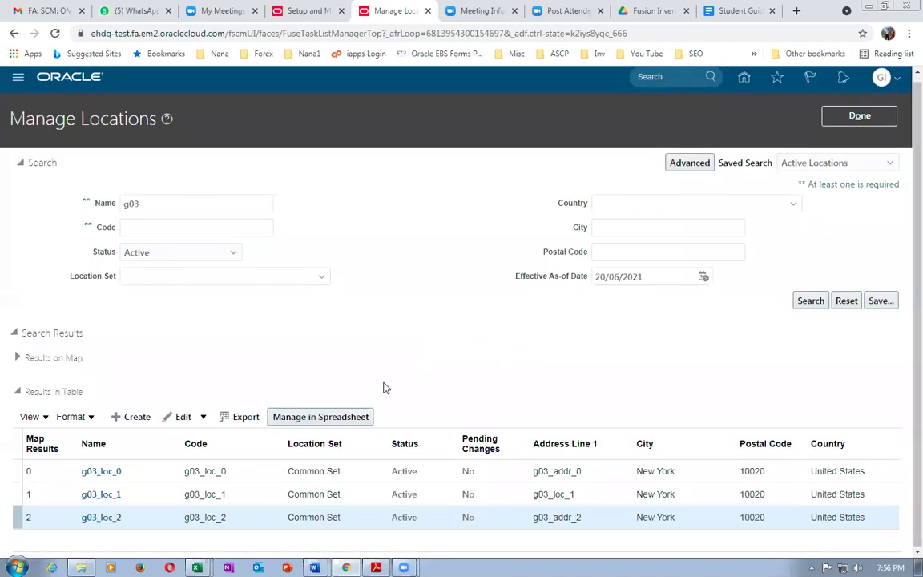
Rerun the location search for g03, review the listed locations and leave Manage Locations.
left_click(809, 301)
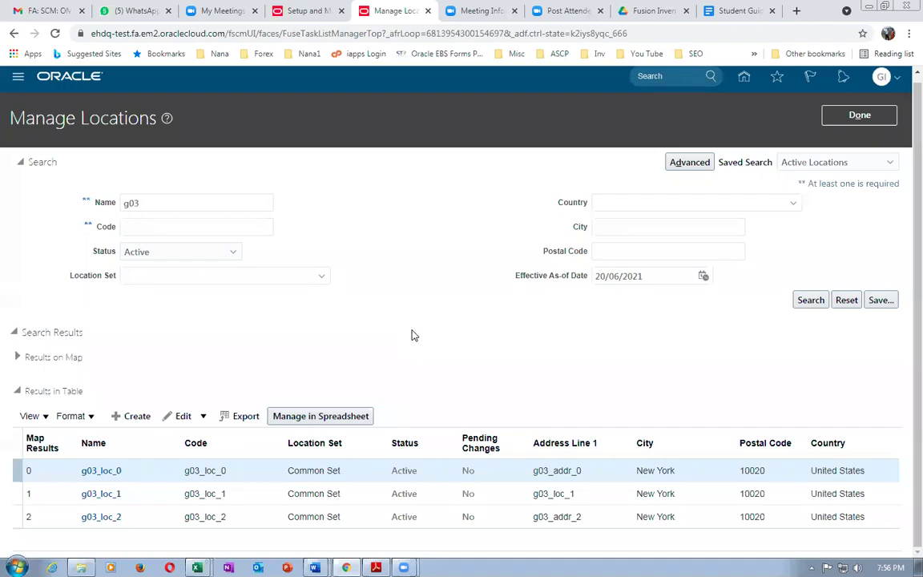
left_click(364, 497)
left_click(353, 521)
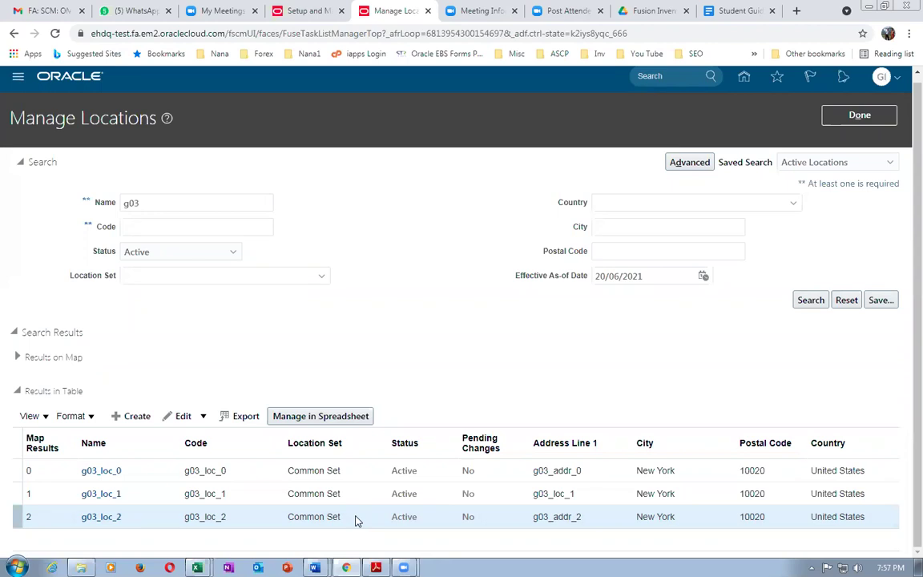
left_click(362, 494)
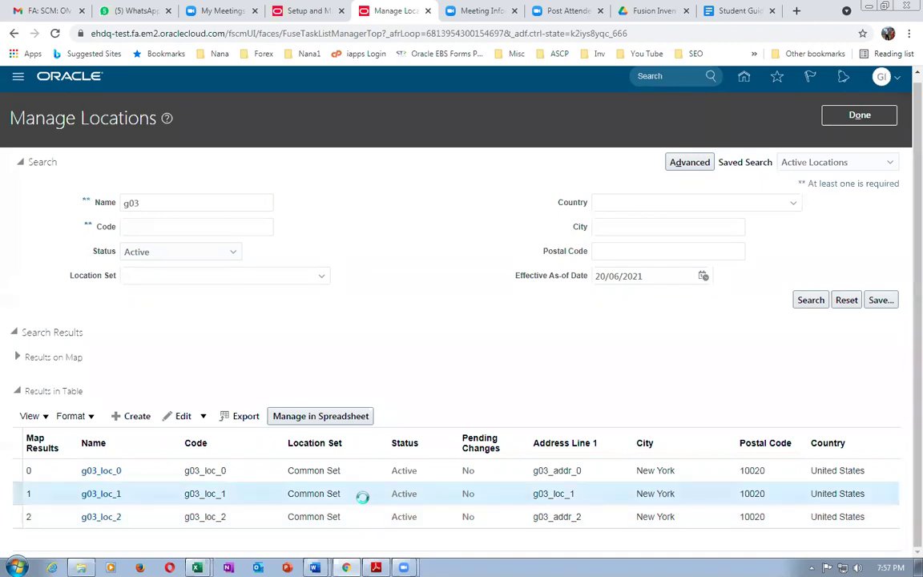
left_click(366, 472)
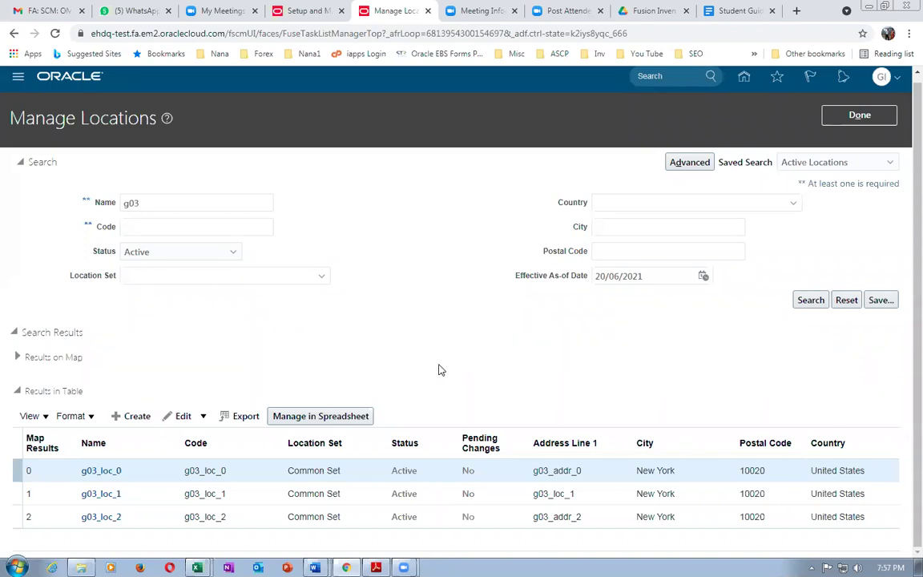
left_click(371, 495)
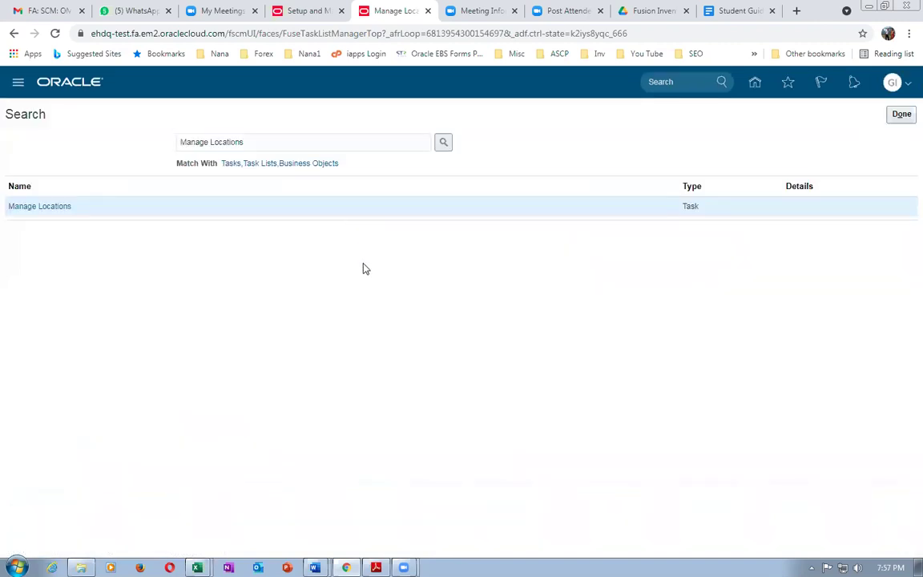
Switch to the Fusion_Inventory_Procurement_Work_Sheet workbook in Excel and select the Manage Subinventories and Locators task in row 59.
key("alt+Tab")
key("alt+Tab")
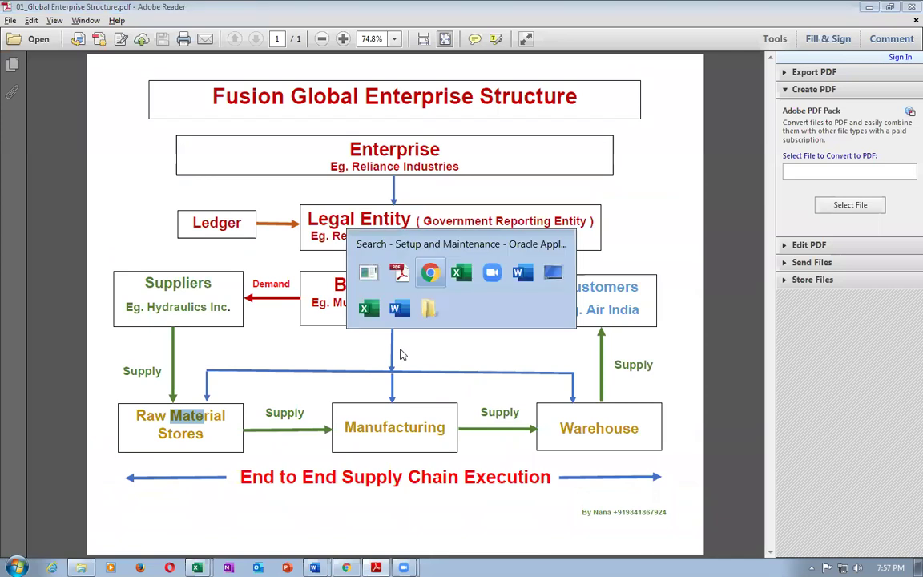
key("alt+Tab")
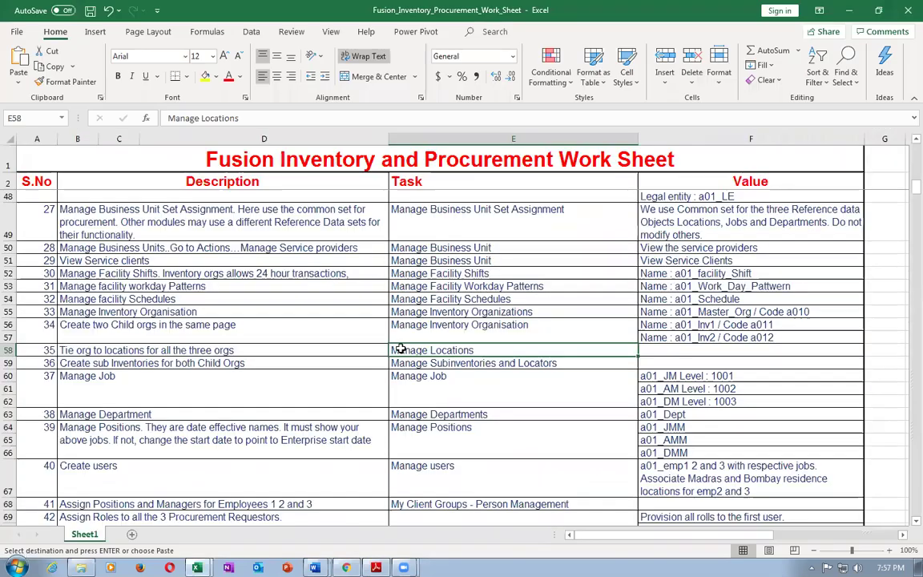
left_click(143, 366)
left_click(509, 365)
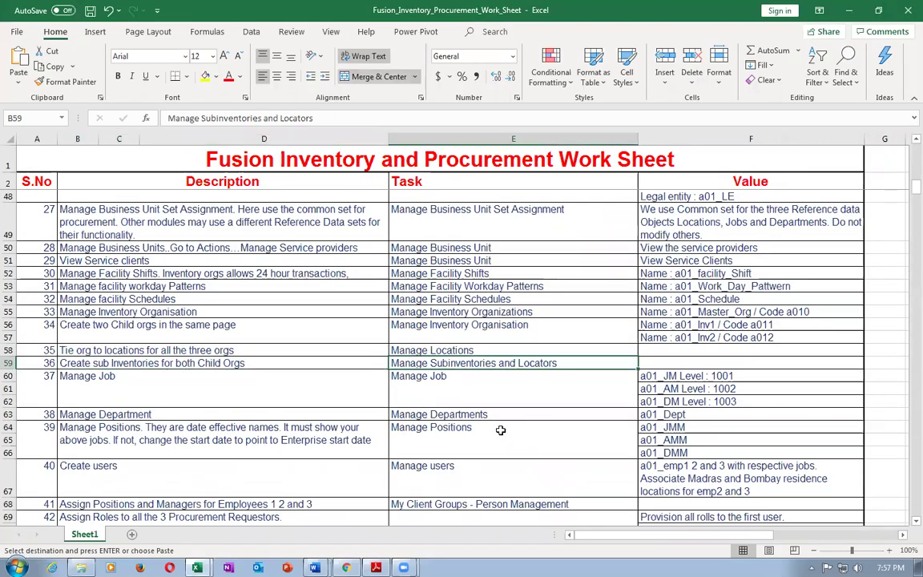
Switch to the 01_Global Enterprise Structure PDF, examine the Raw Material Stores, Manufacturing and Warehouse boxes, and return to the Excel workbook.
key("alt+Tab")
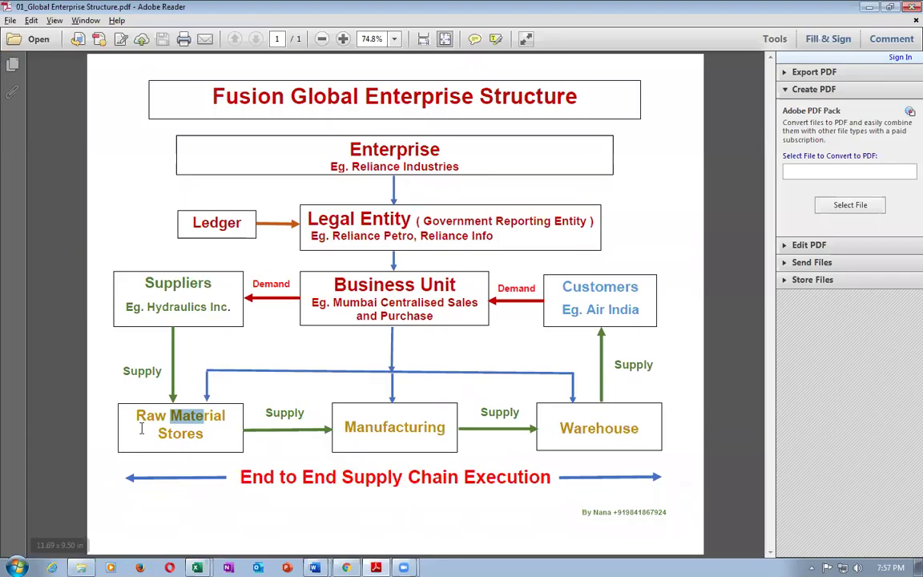
left_click(141, 429)
left_click(587, 429)
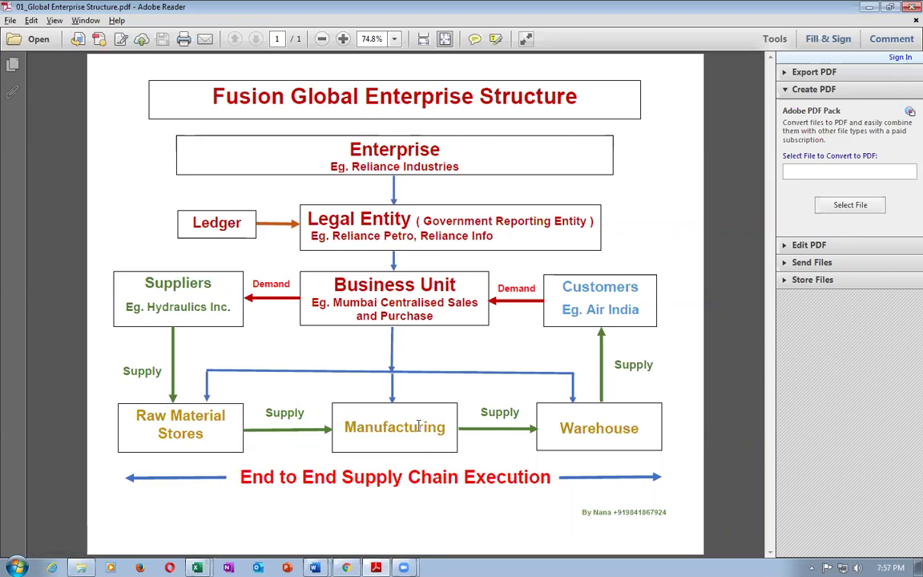
key("alt+Tab")
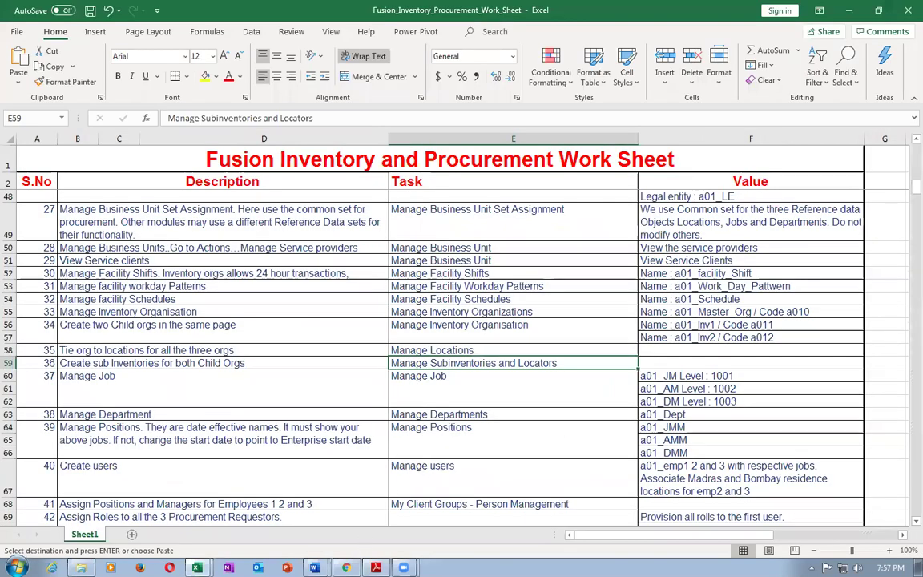
Copy the task name Manage Subinventories and Locators from the worksheet, search for it in Oracle Fusion in Chrome and open the task.
key("alt+Tab")
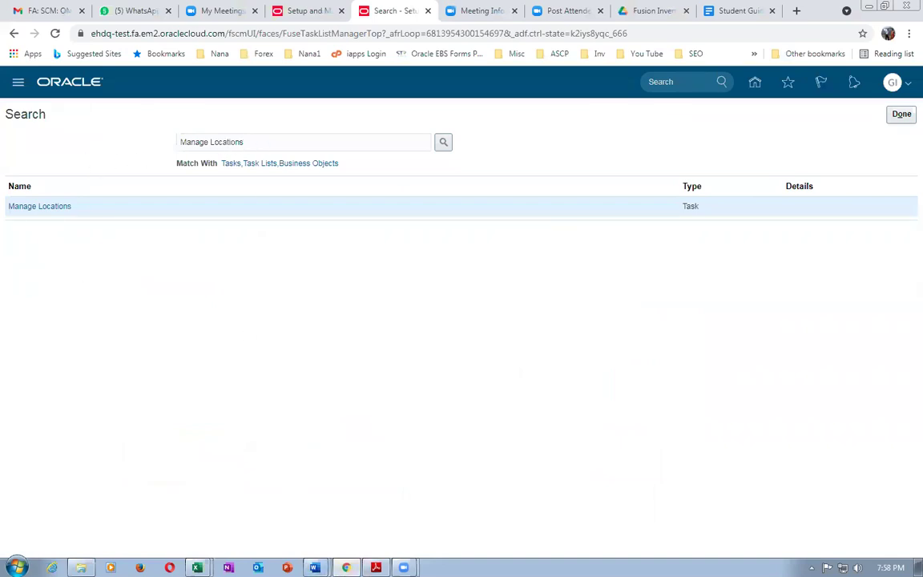
key("alt+Tab")
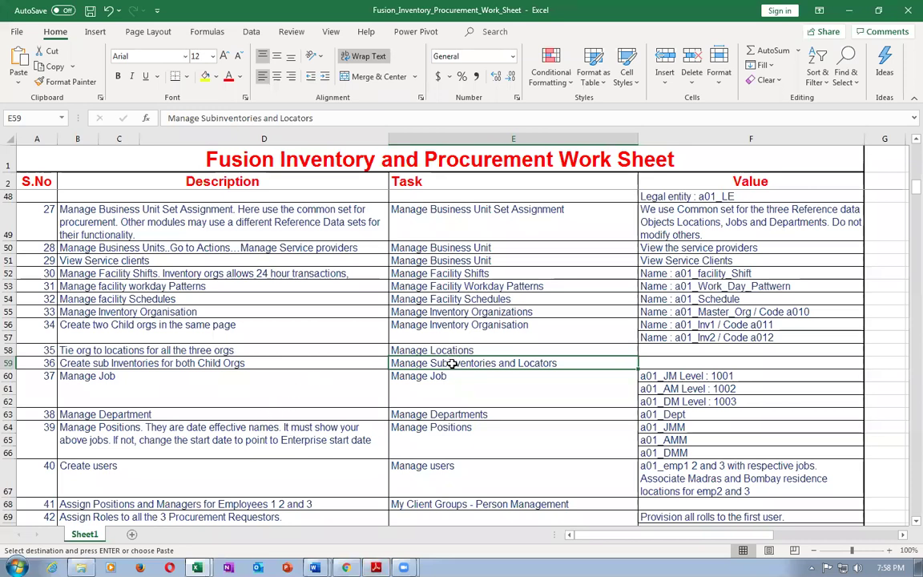
key("ctrl+c")
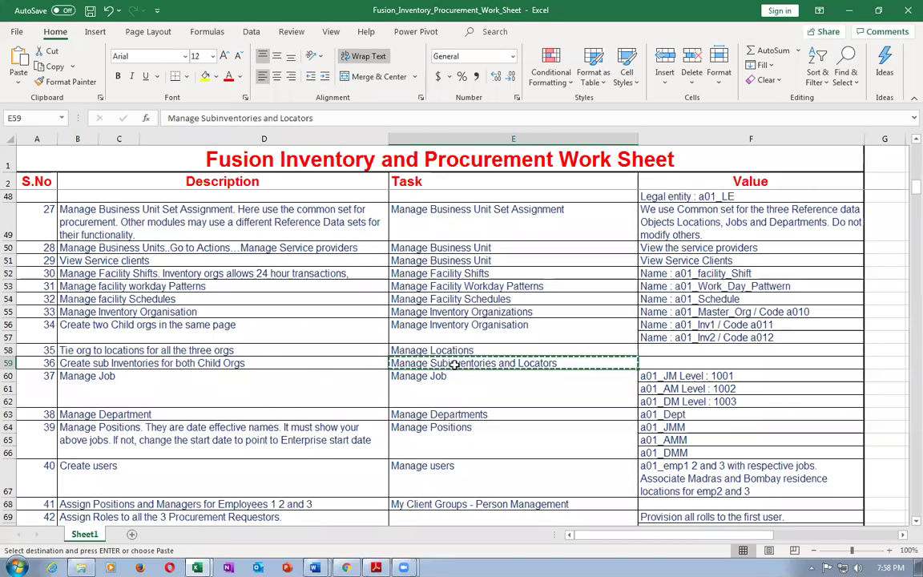
key("alt+Tab")
left_click_drag(276, 147, 2, 150)
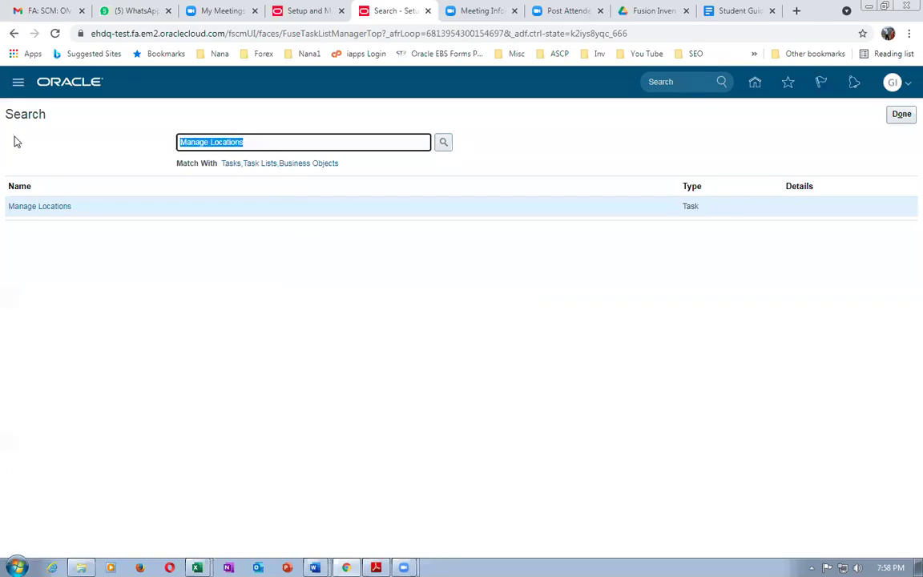
key("ctrl+v")
key("Return")
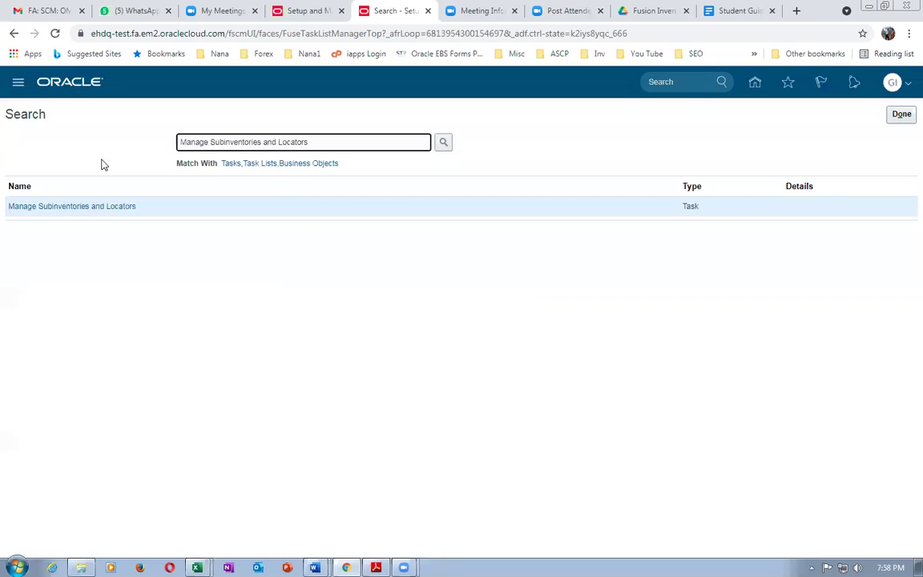
left_click(102, 207)
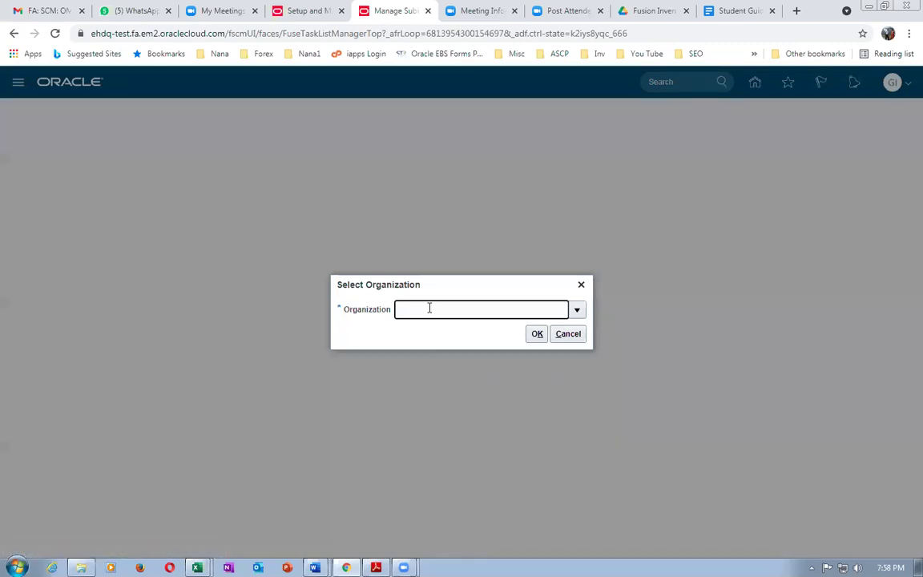
Search the organizations for g03 and select G031 (g03_child_1) as the organization for managing subinventories.
type("g03")
key("Tab")
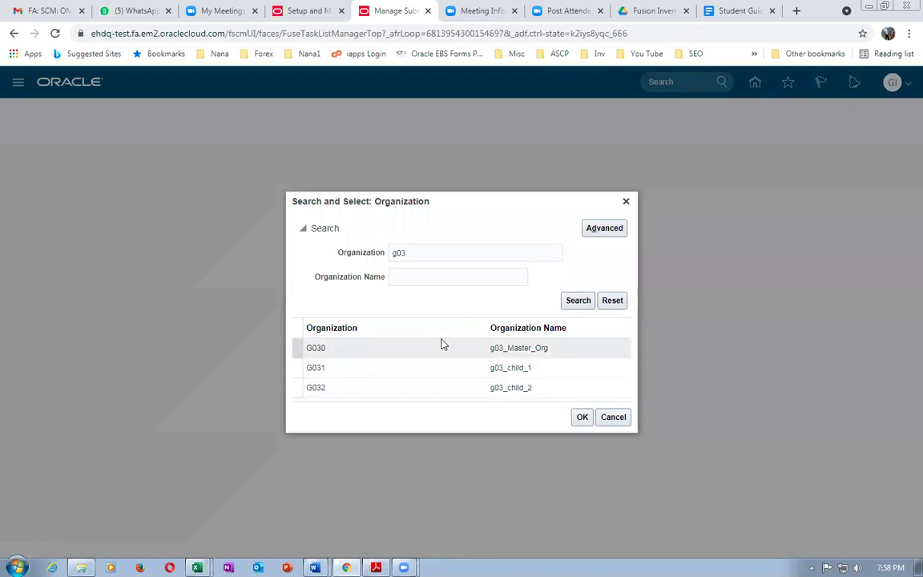
left_click(392, 371)
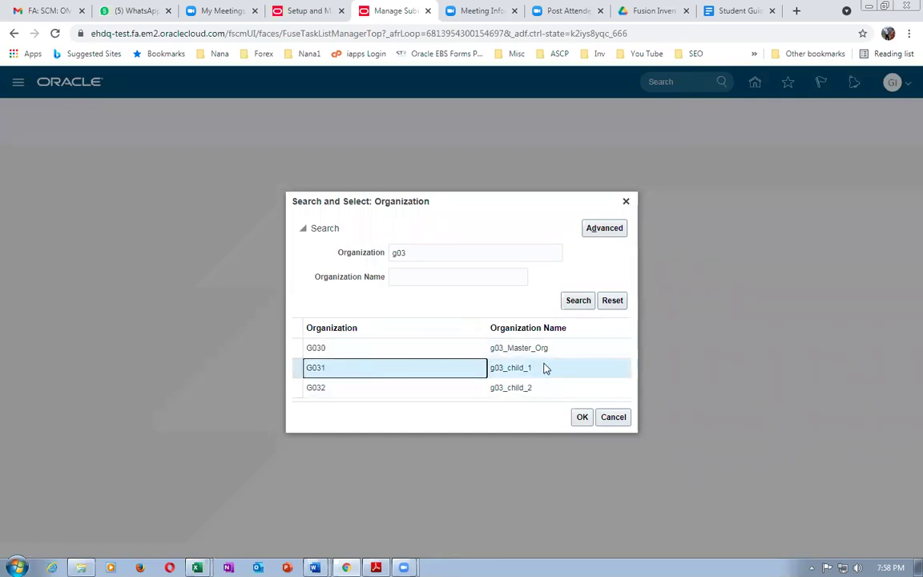
left_click(581, 417)
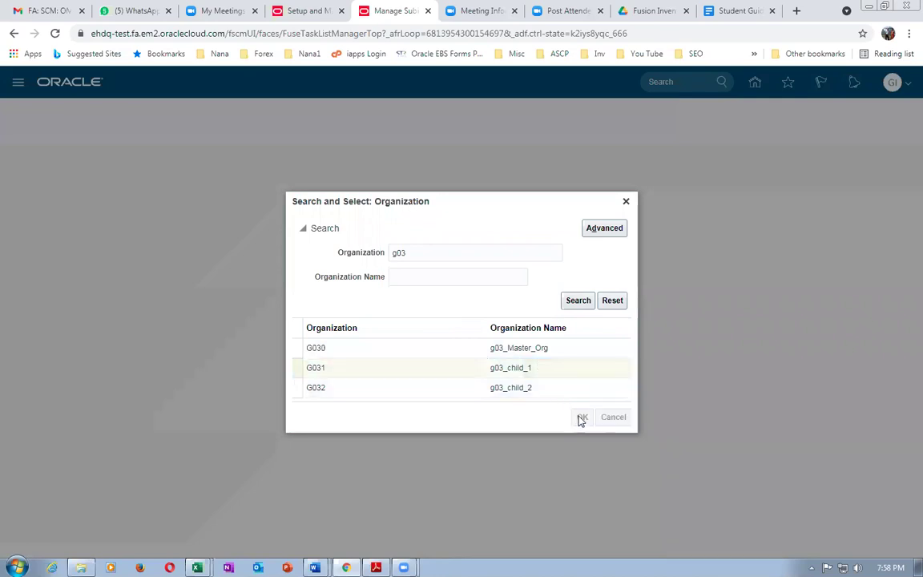
left_click(535, 333)
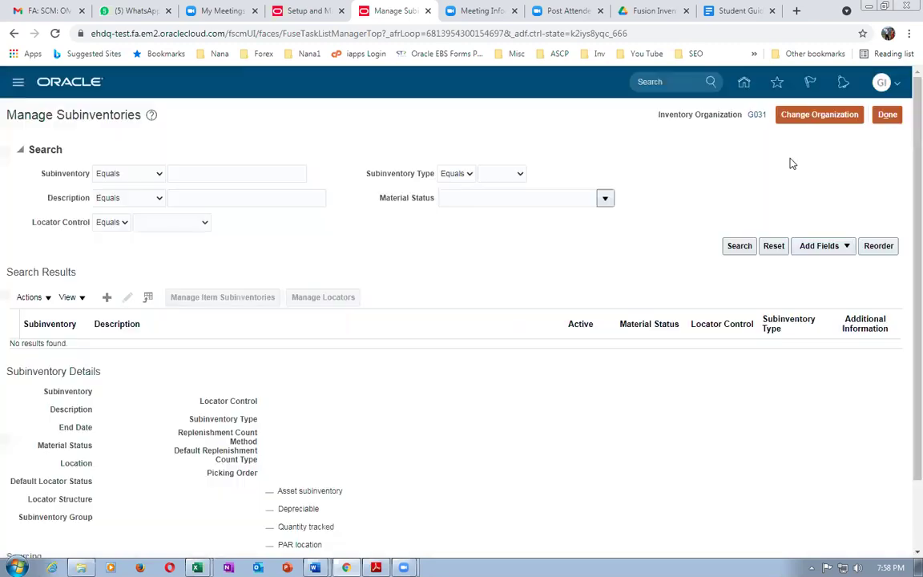
Start a new subinventory in G031 and enter g03_RMS_1 as both its name and description, consulting the enterprise structure PDF.
left_click(106, 297)
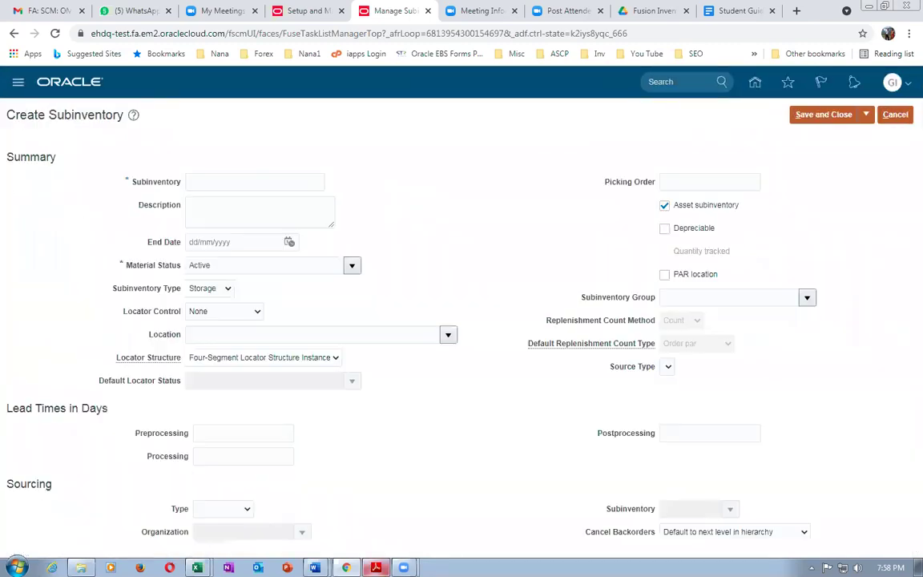
key("alt+Tab")
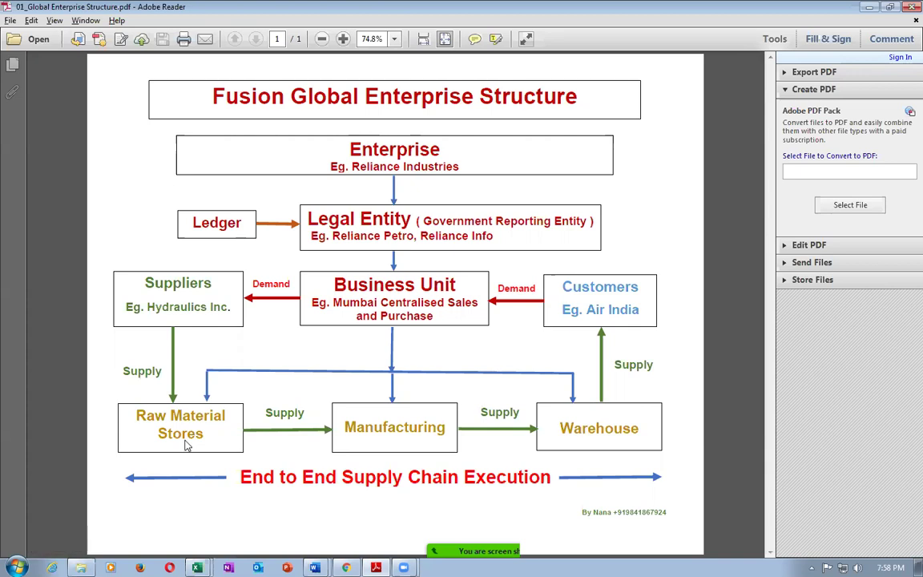
key("alt+Tab")
left_click(232, 174)
type("g03_RMS_")
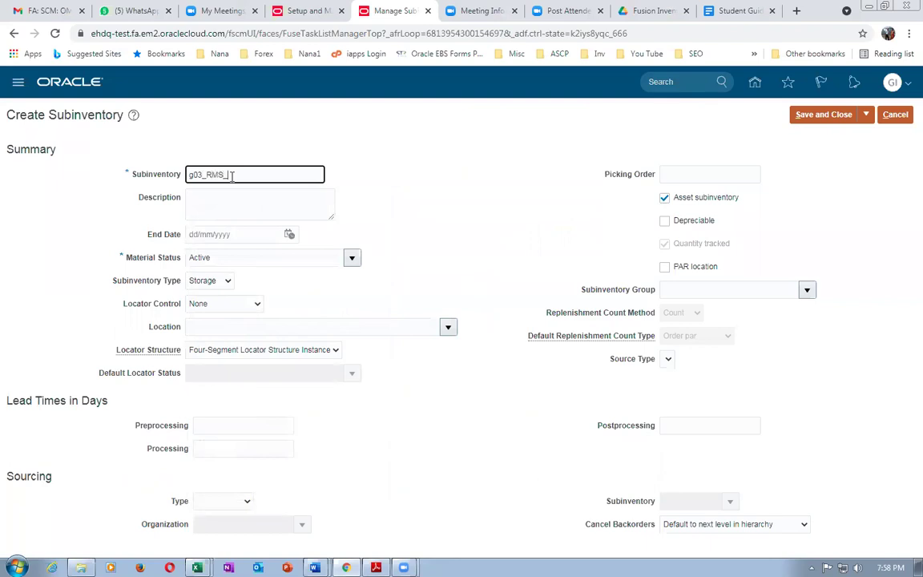
key("Tab")
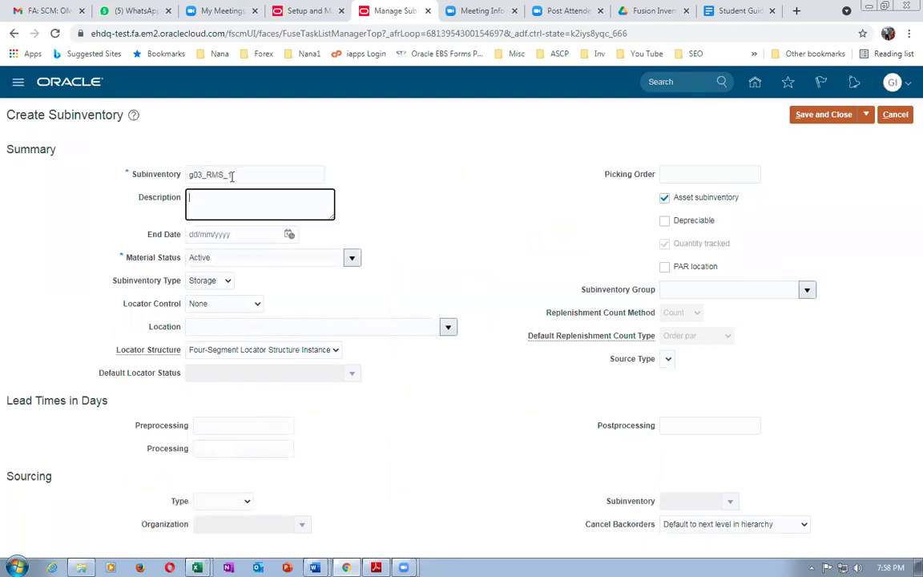
key("shift+Tab")
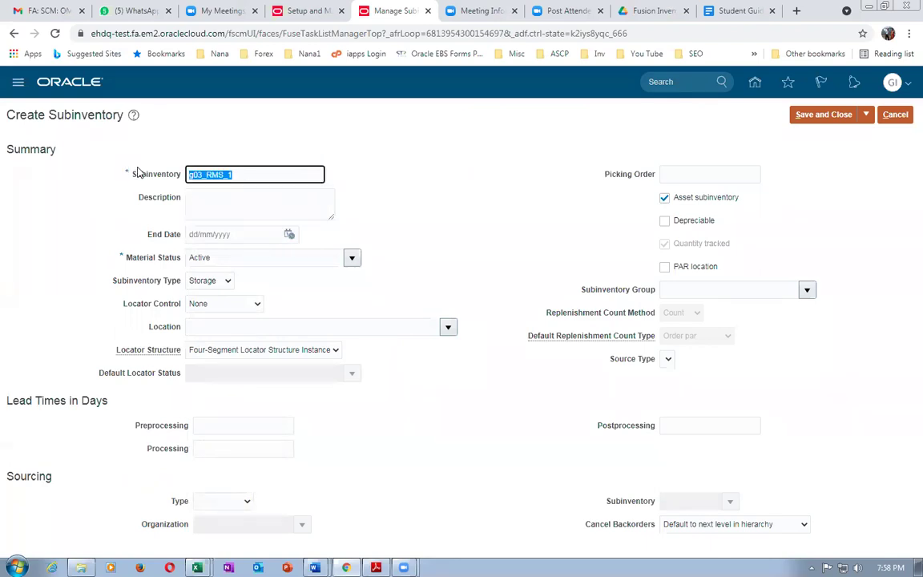
left_click(231, 194)
key("ctrl+v")
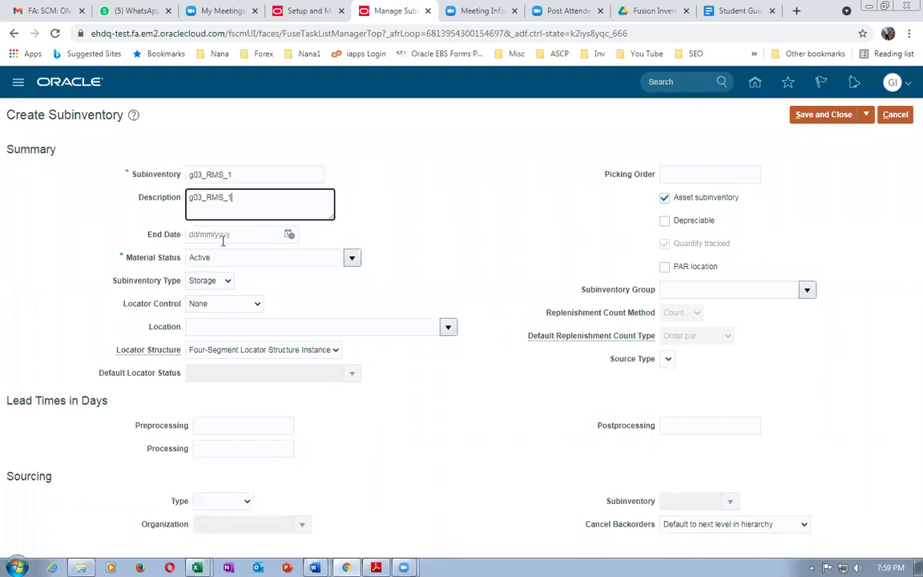
Assign location g03_loc_1 to subinventory g03_RMS_1, then save and close it.
left_click(262, 326)
type("g03")
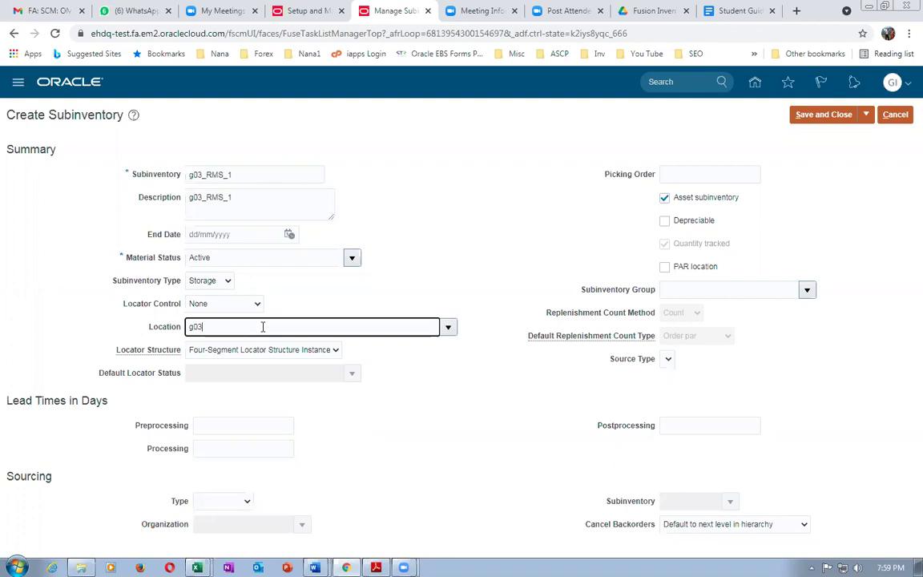
key("Tab")
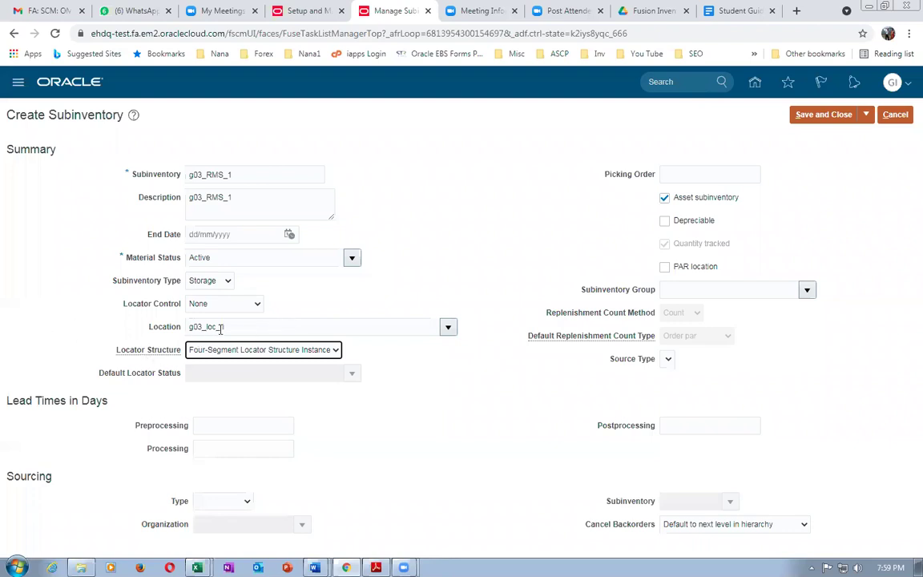
left_click(391, 371)
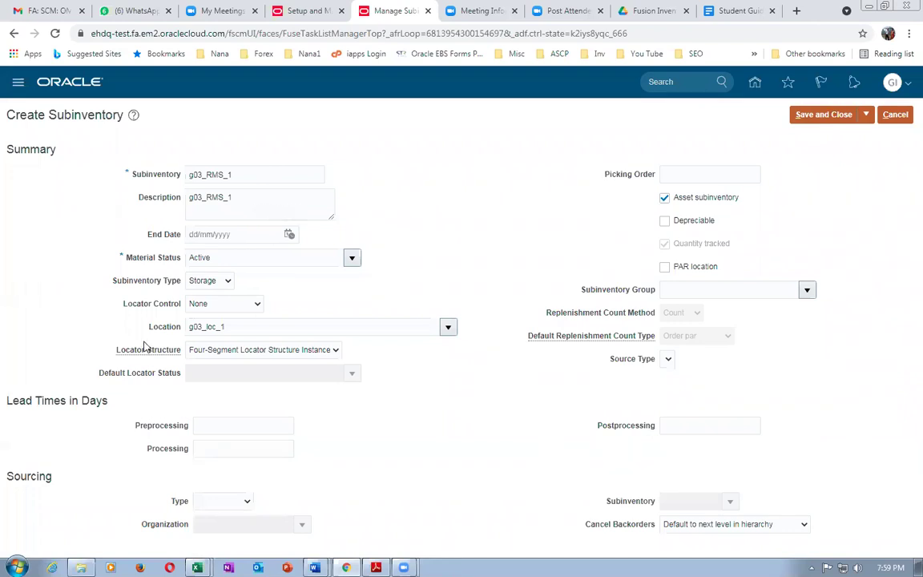
left_click(828, 118)
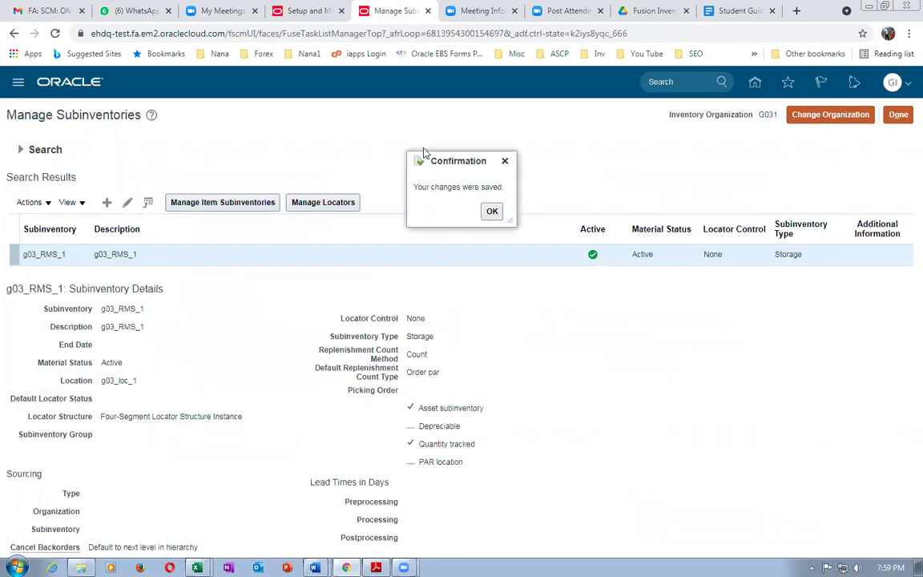
left_click(490, 211)
Start a second subinventory in G031 and enter g03_RMS_2 as both its name and description.
left_click(107, 202)
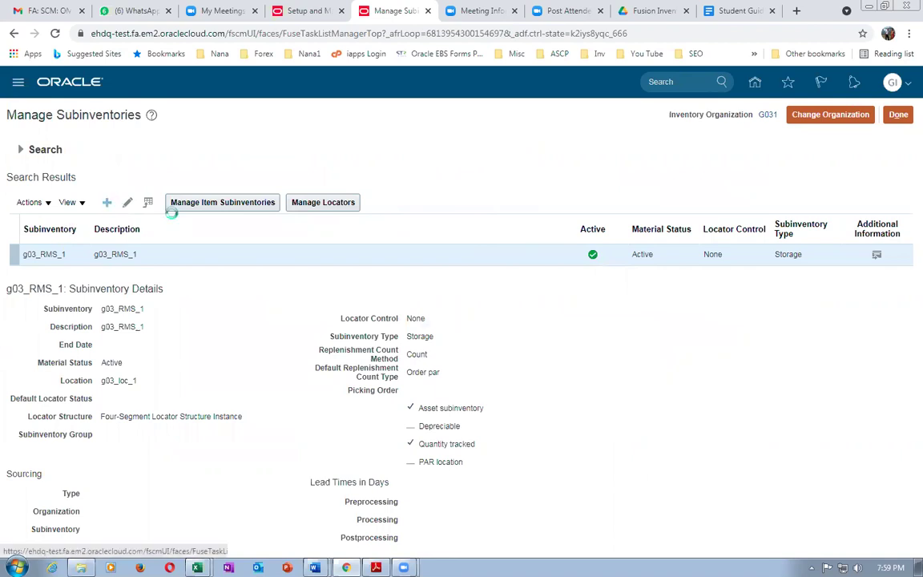
left_click(276, 175)
type("g03_")
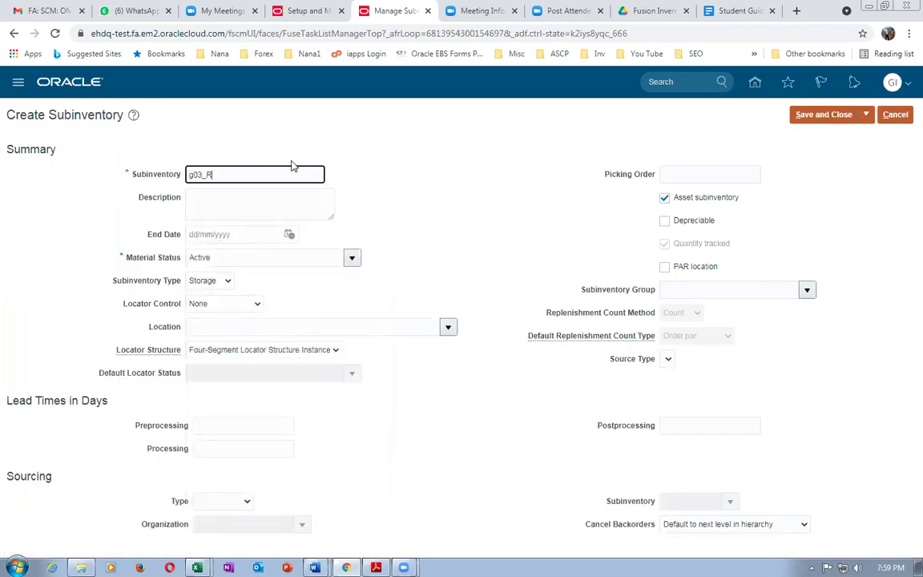
type("RMS_2")
key("Tab")
key("shift+Tab")
key("ctrl+c")
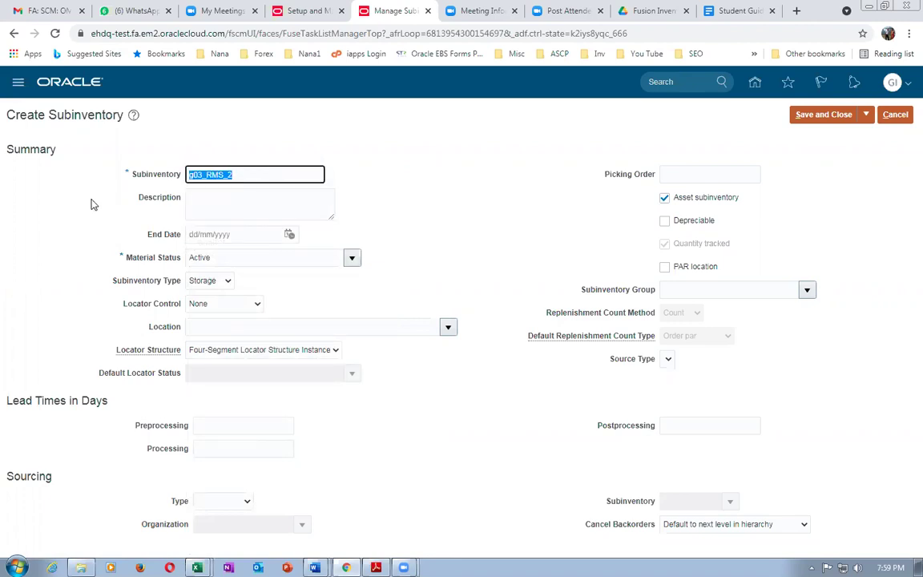
left_click(255, 196)
key("ctrl+v")
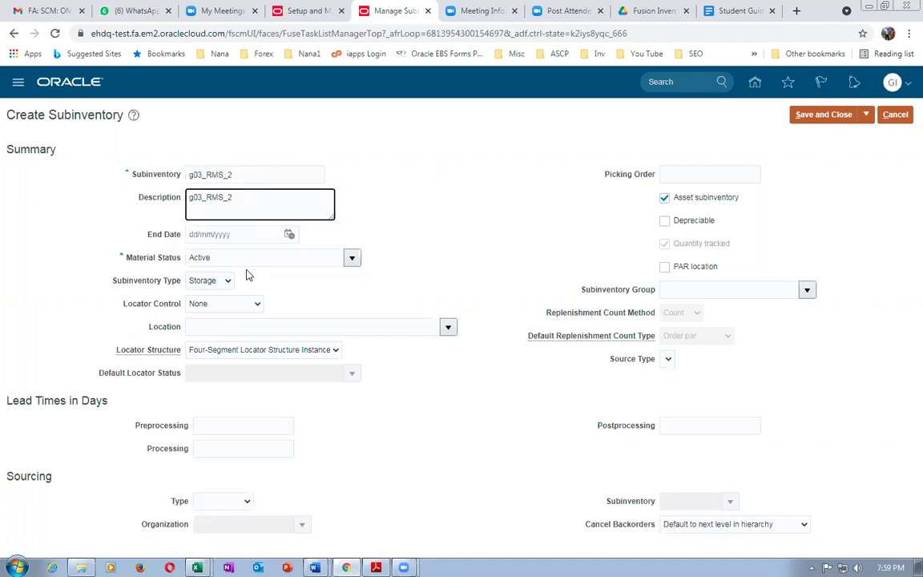
Assign location g03_loc_1 to subinventory g03_RMS_2, then save and close it.
left_click(235, 326)
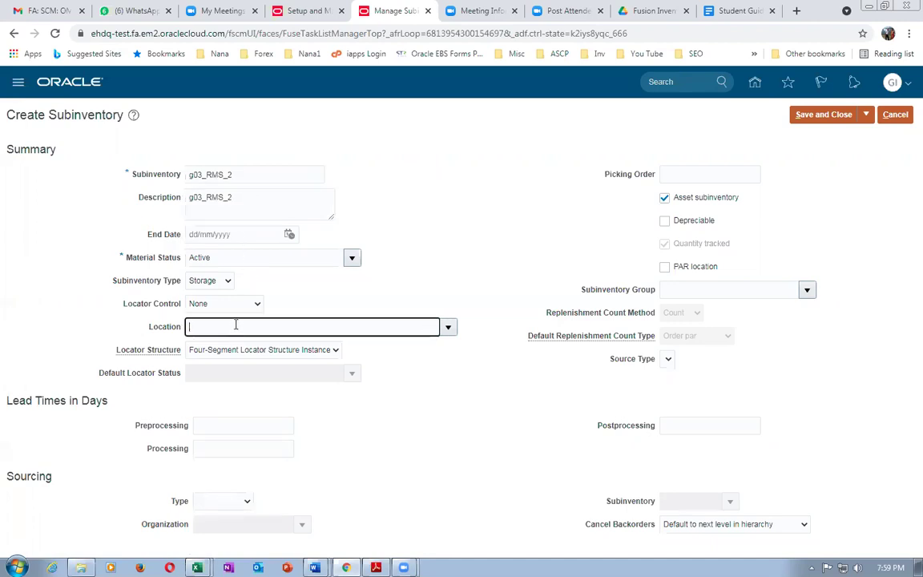
type("g03")
key("Tab")
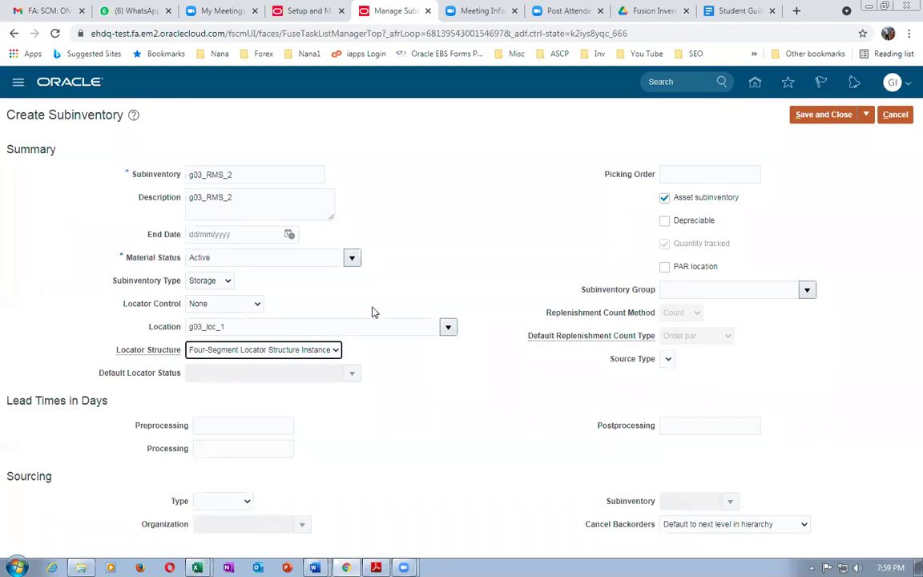
left_click(446, 165)
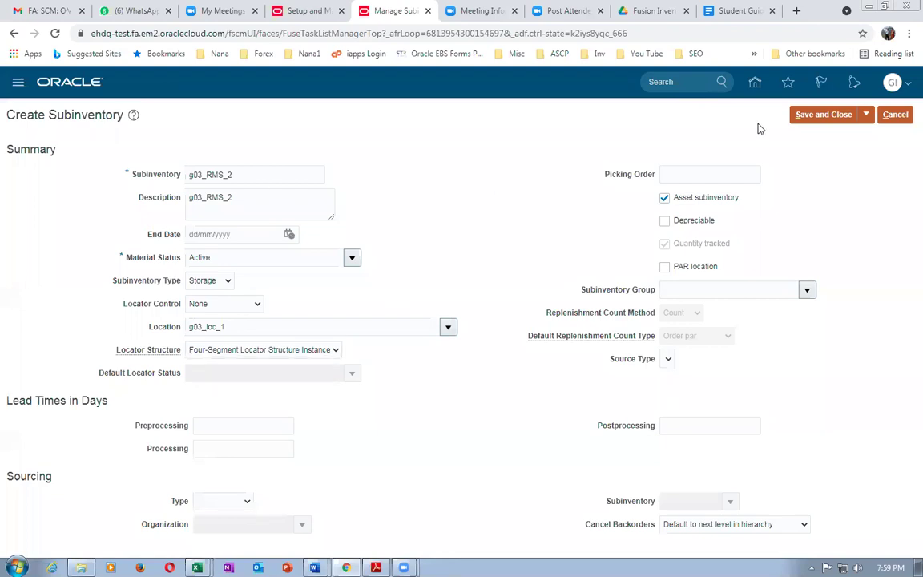
left_click(821, 115)
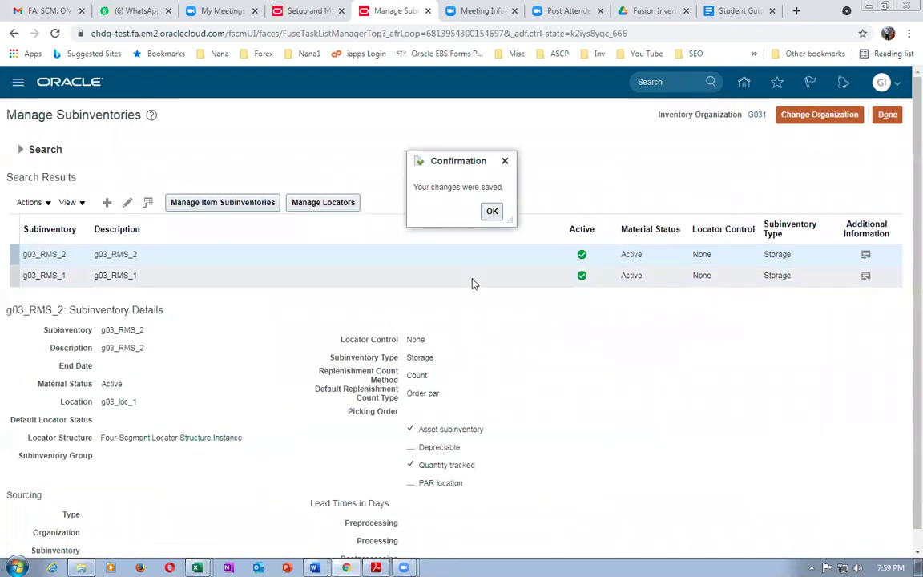
left_click(490, 213)
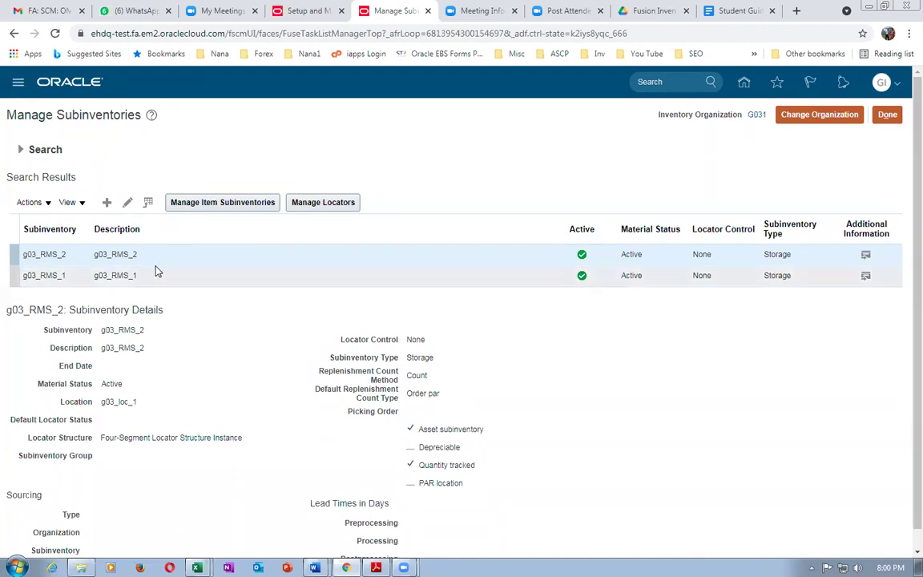
Change the inventory organization to G032 (g03_child_2), found by searching the organizations for g03.
key("alt+Tab")
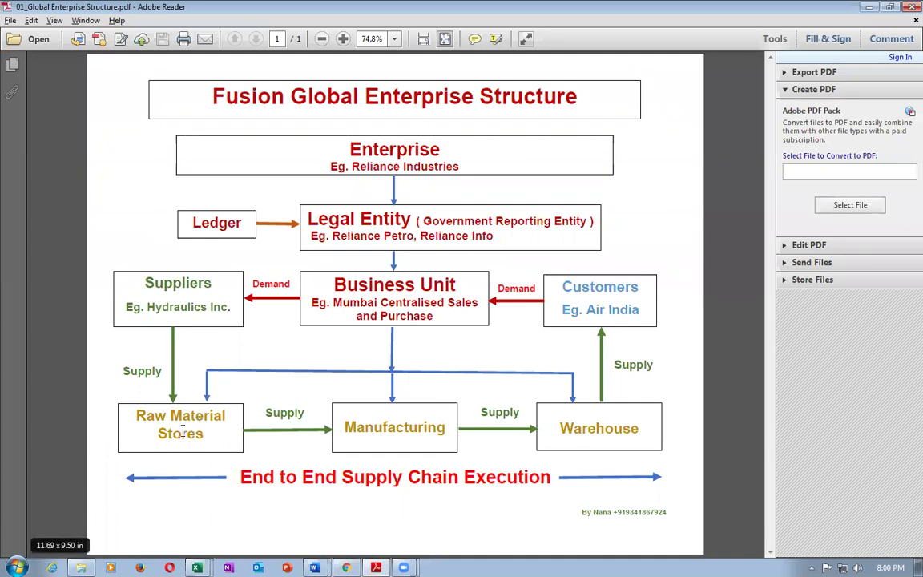
key("alt+Tab")
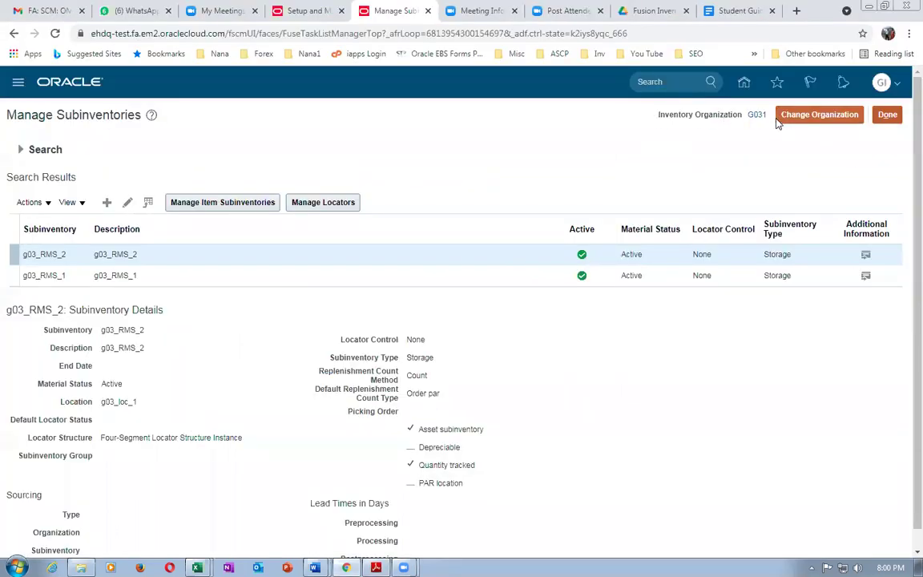
left_click(807, 117)
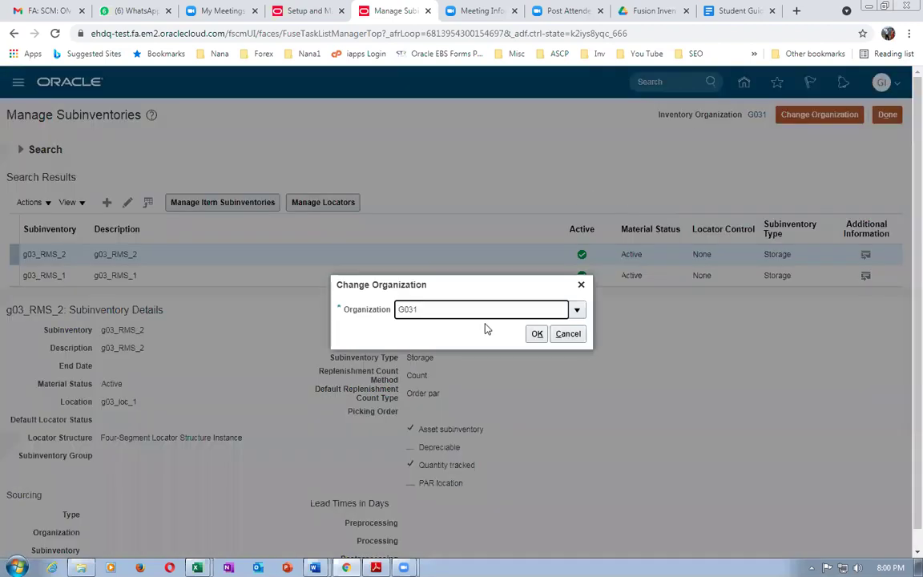
type("g03")
key("Tab")
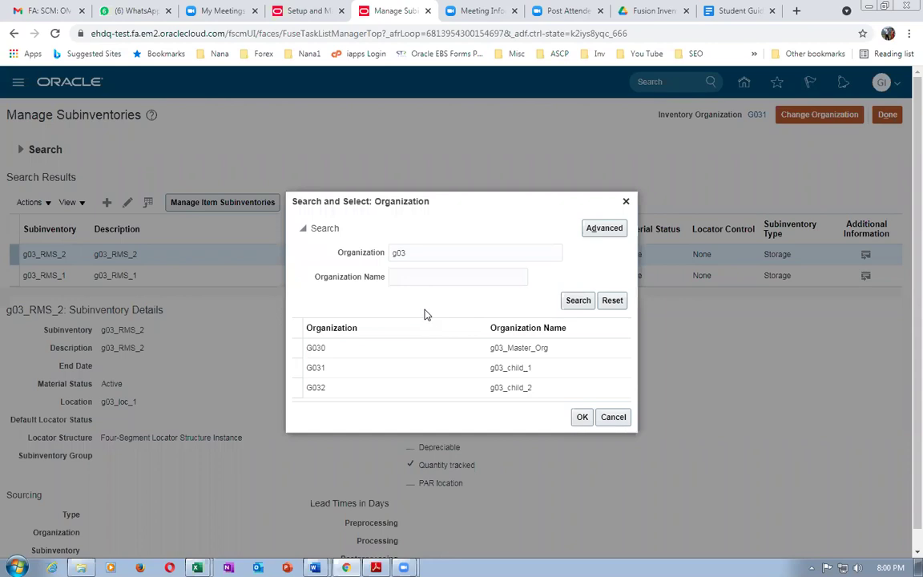
left_click(418, 387)
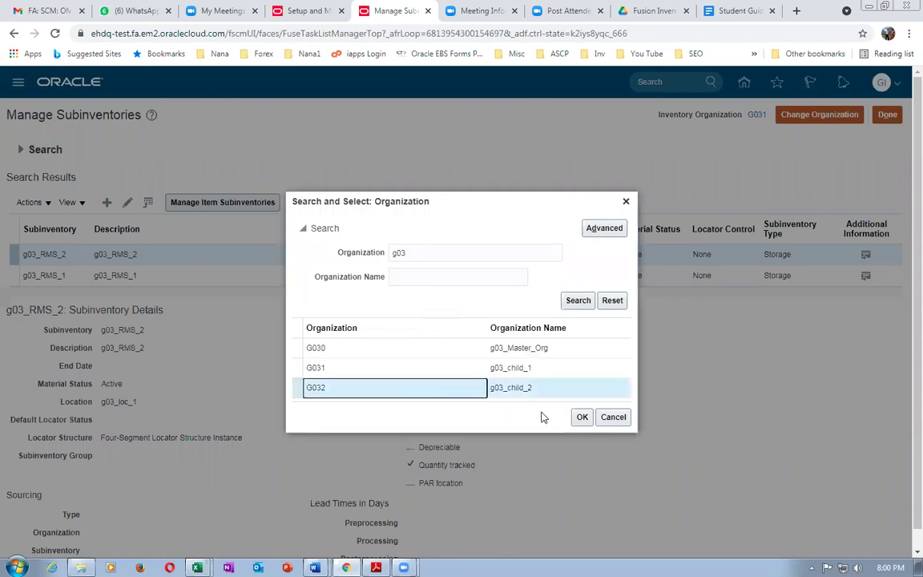
left_click(579, 418)
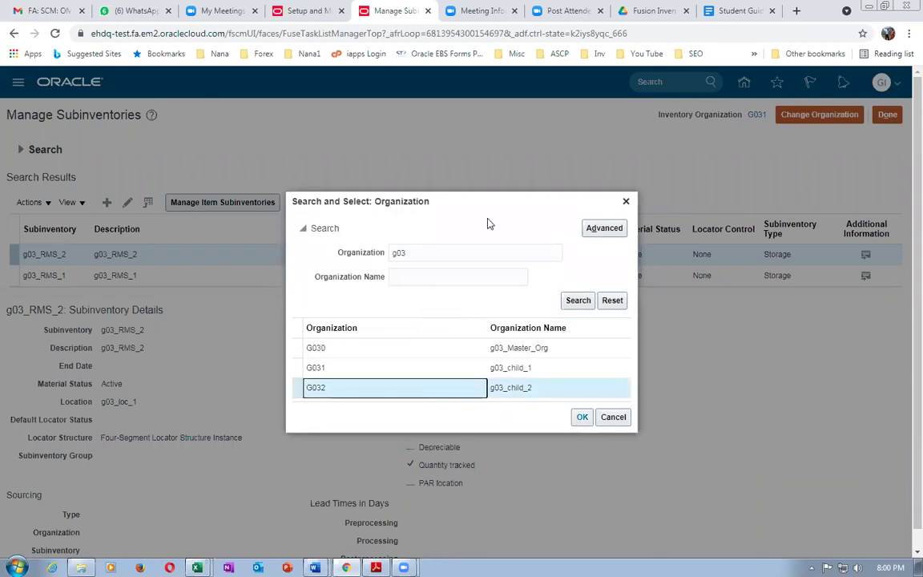
left_click(536, 336)
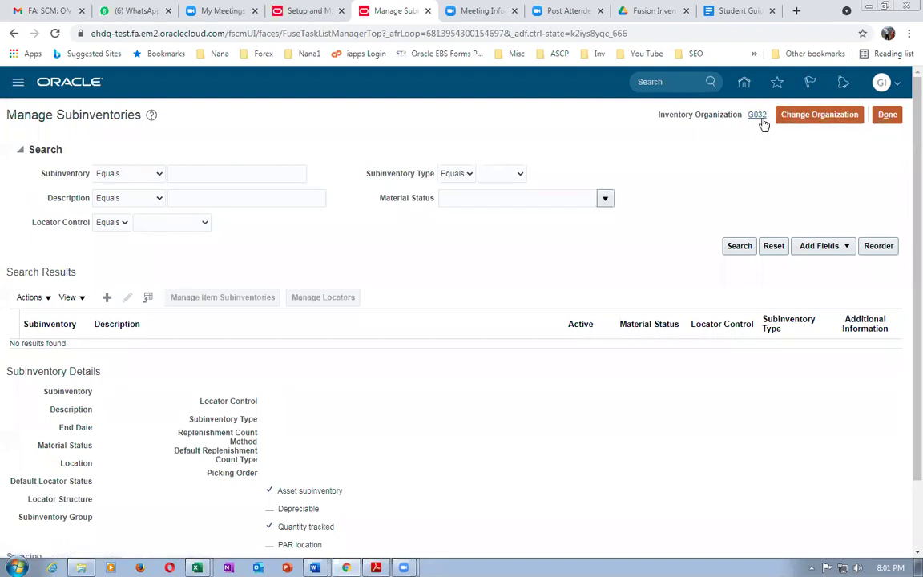
Start a new subinventory in G032 and enter g032_RMS_1 as both its name and description.
left_click(107, 297)
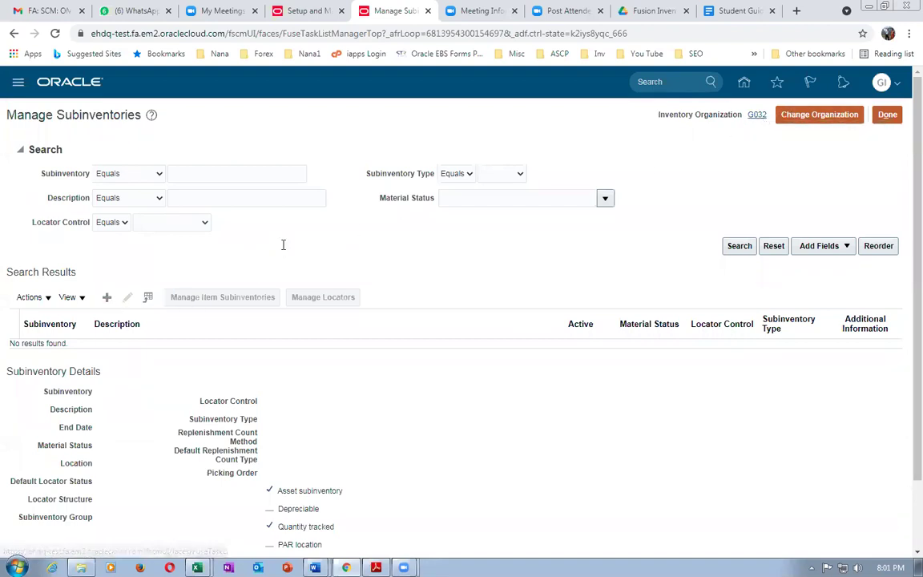
left_click(293, 172)
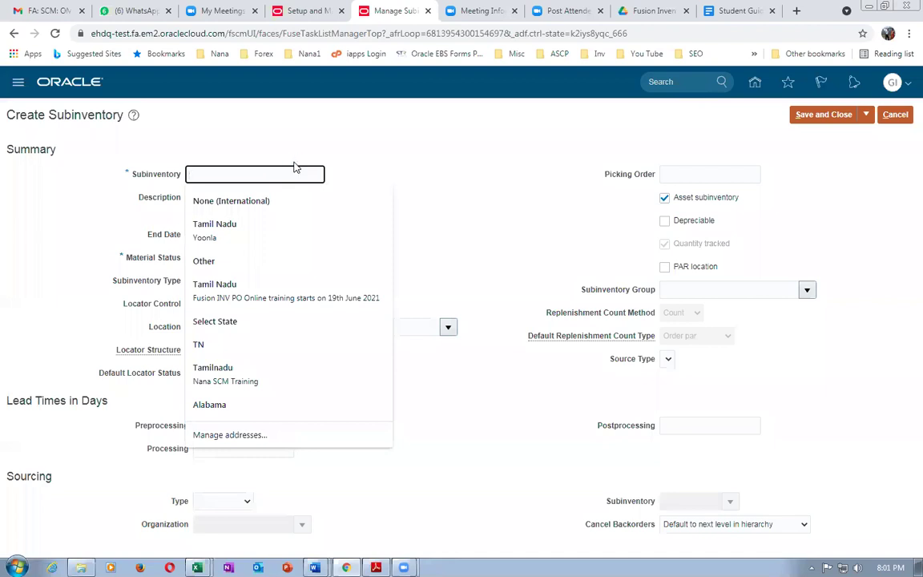
type("g03")
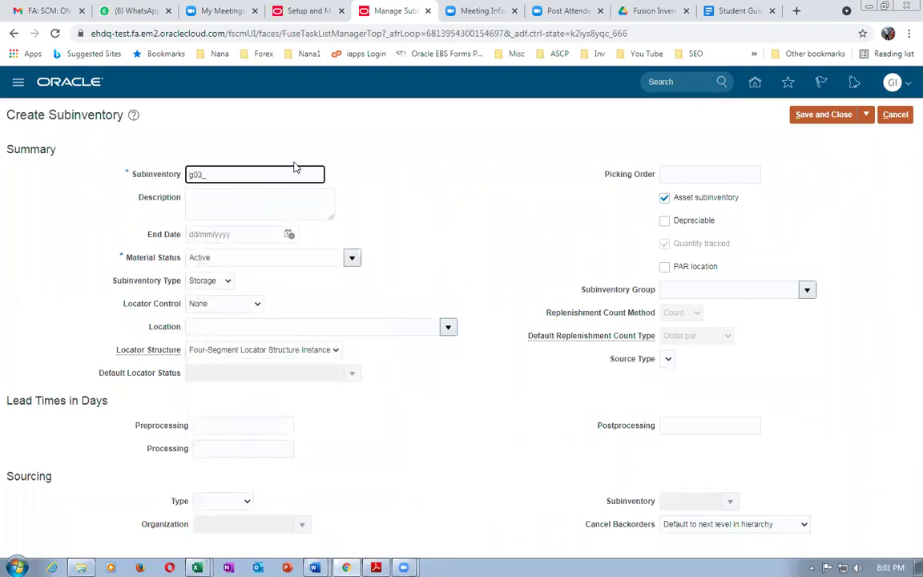
type("2_RMS_1")
left_click_drag(253, 171, 115, 181)
key("ctrl+c")
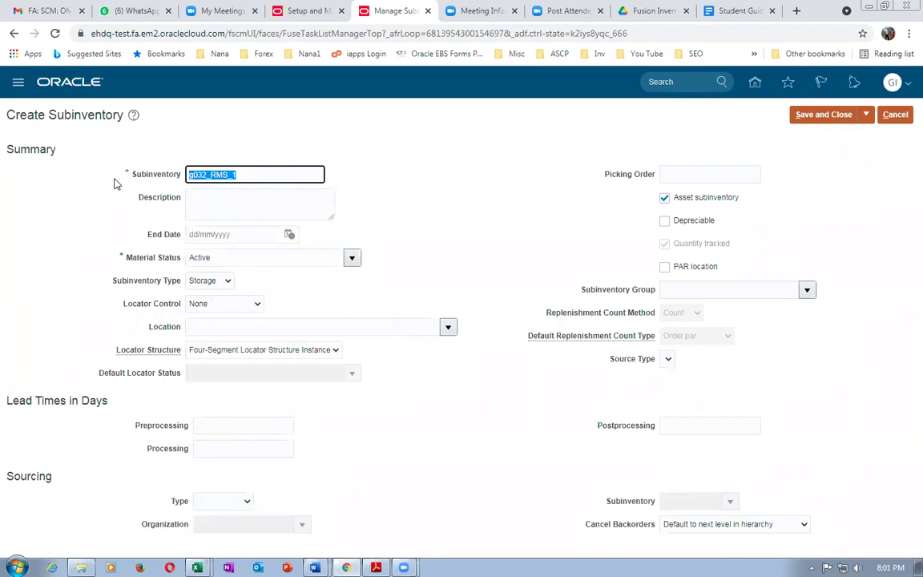
left_click(213, 200)
key("ctrl+v")
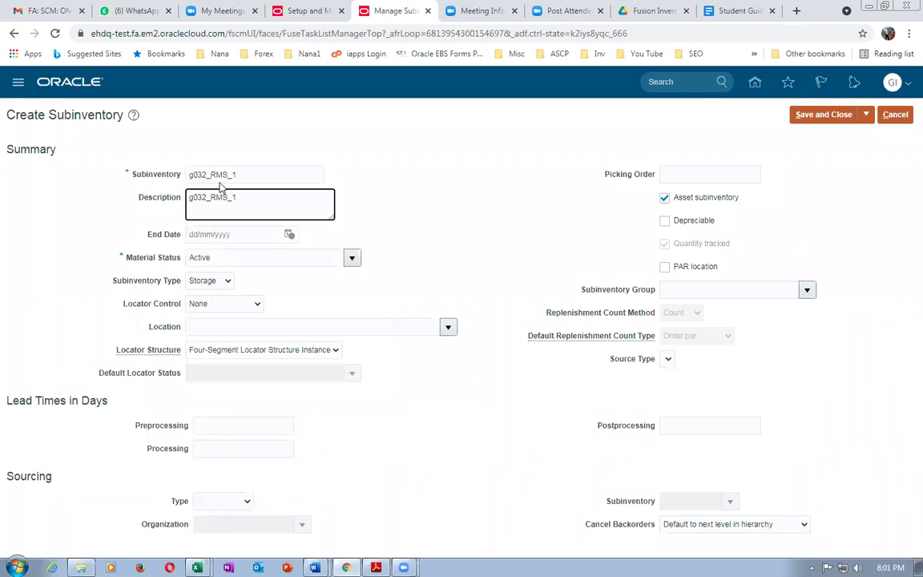
Assign location g03_loc_2 to subinventory g032_RMS_1, then save and close it.
left_click(255, 174)
left_click(232, 323)
type("g03")
key("Tab")
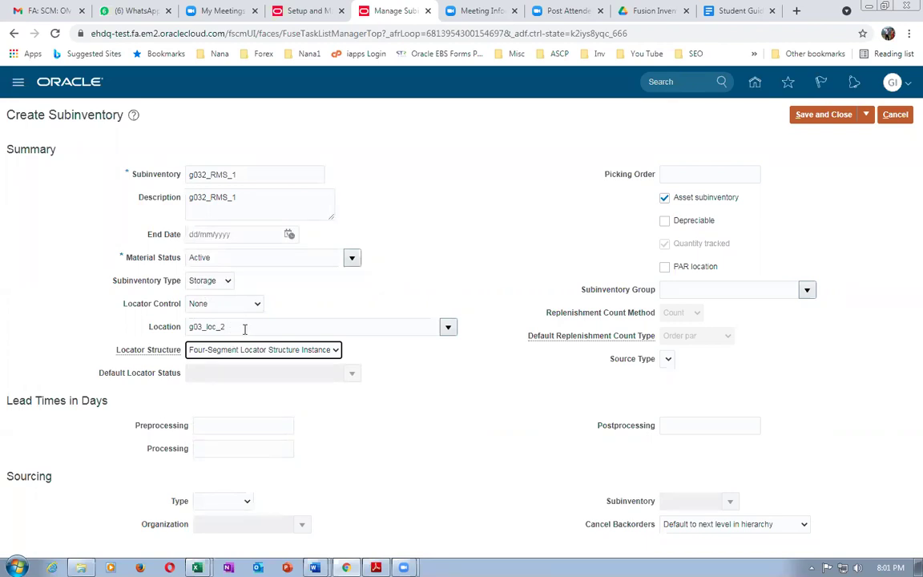
left_click(243, 330)
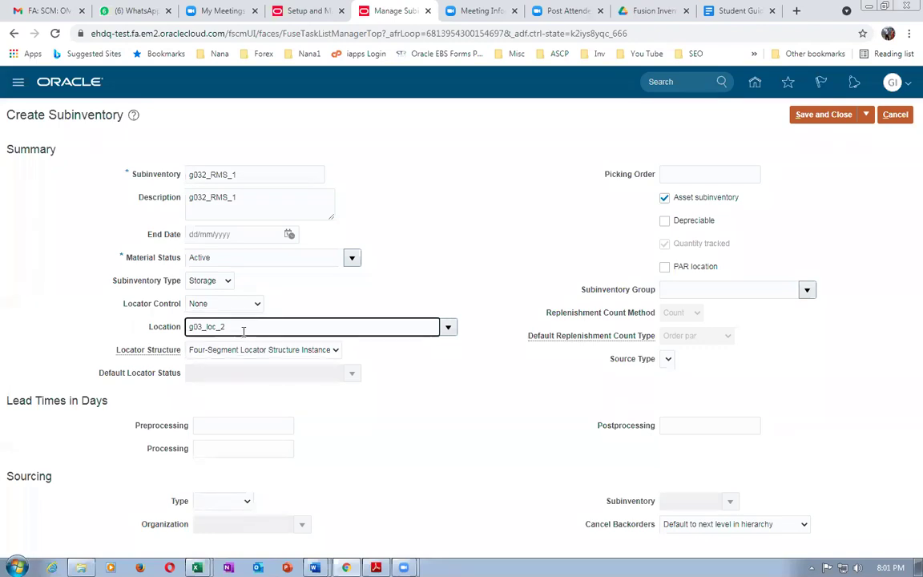
left_click(498, 406)
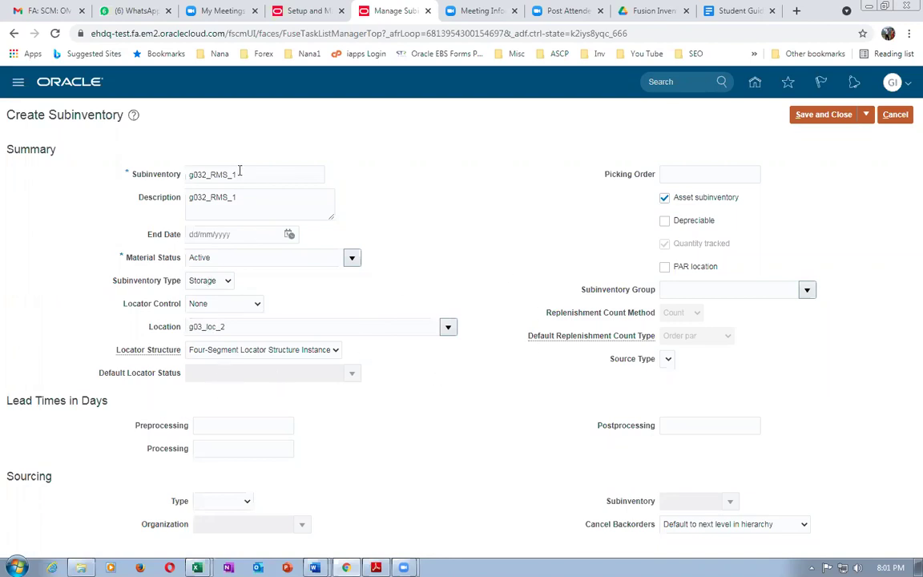
left_click(821, 118)
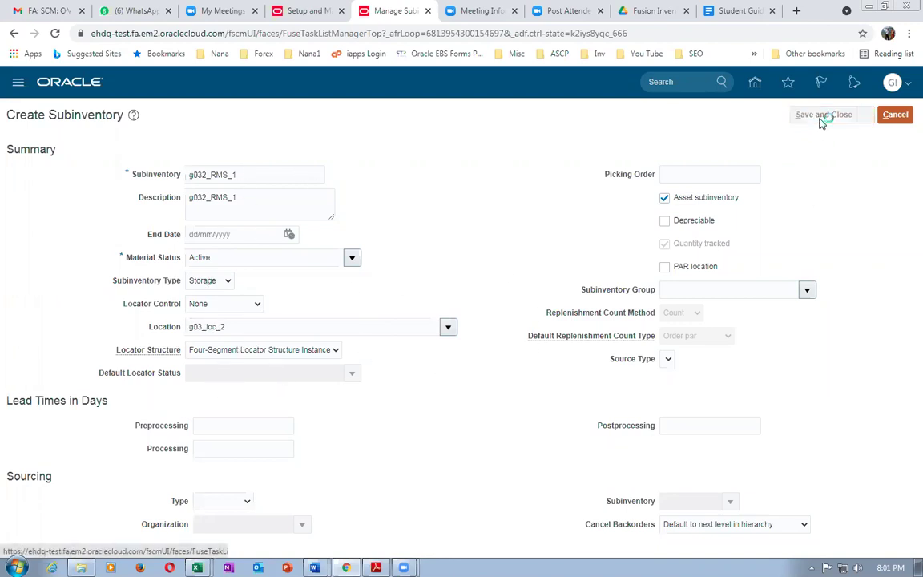
left_click(492, 211)
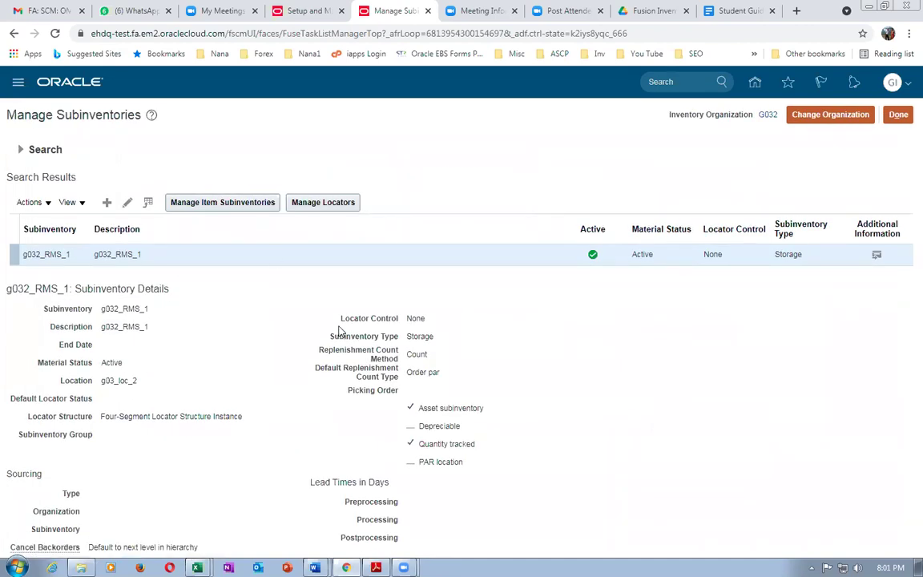
Start a second subinventory in G032 and enter g032_RMS_2 as both its name and description.
left_click(107, 202)
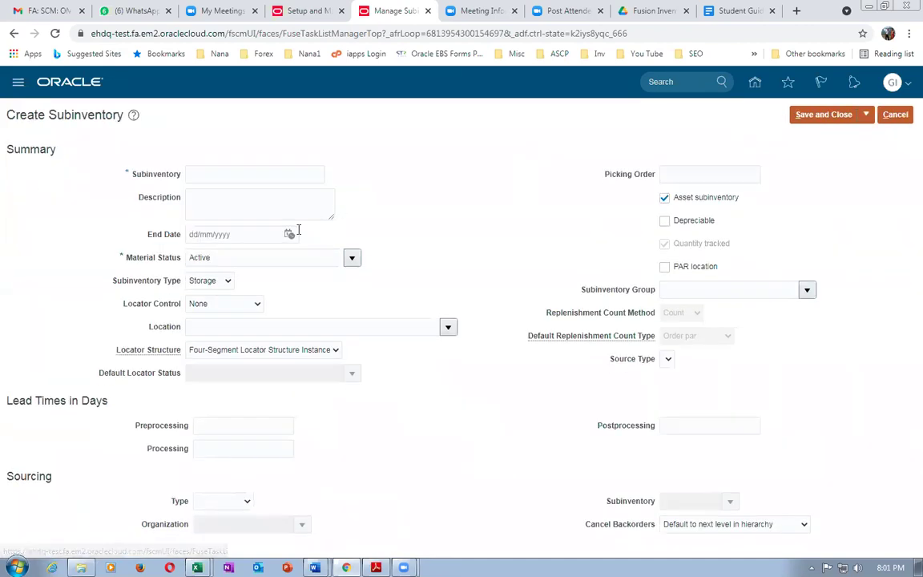
left_click(259, 175)
type("g032")
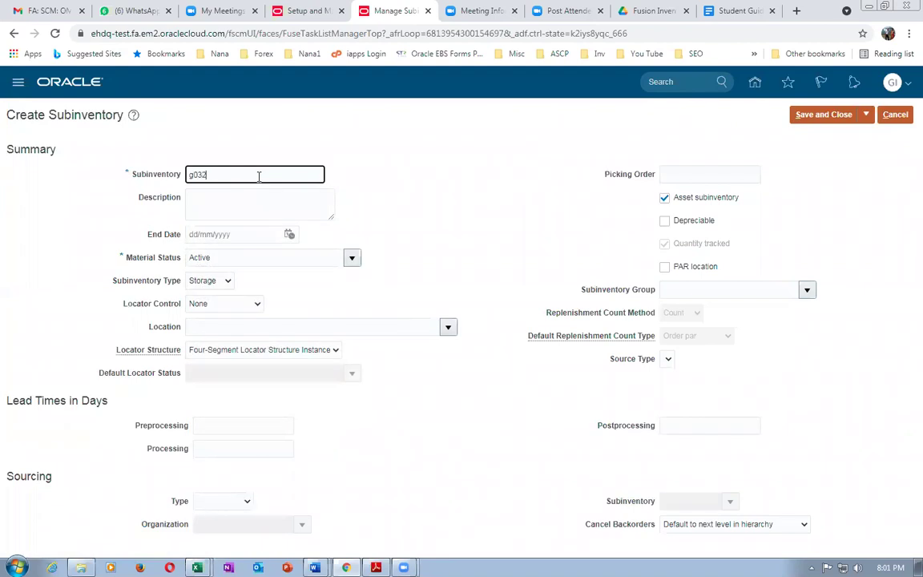
type("_RMS_2")
left_click_drag(258, 175, 95, 186)
key("ctrl+c")
left_click(203, 197)
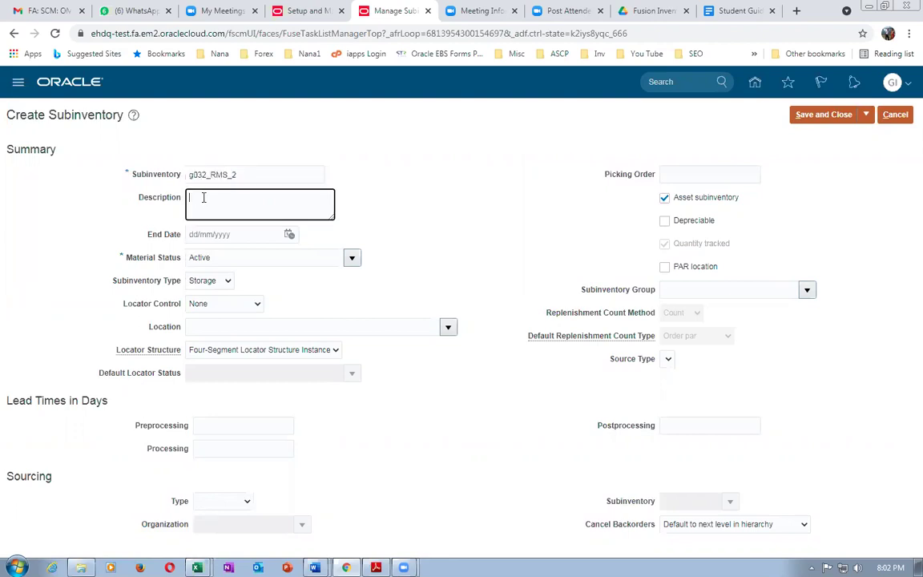
key("ctrl+v")
Assign location g03_loc_2 to subinventory g032_RMS_2, save it and finish managing subinventories.
left_click(246, 327)
type("g03")
key("Tab")
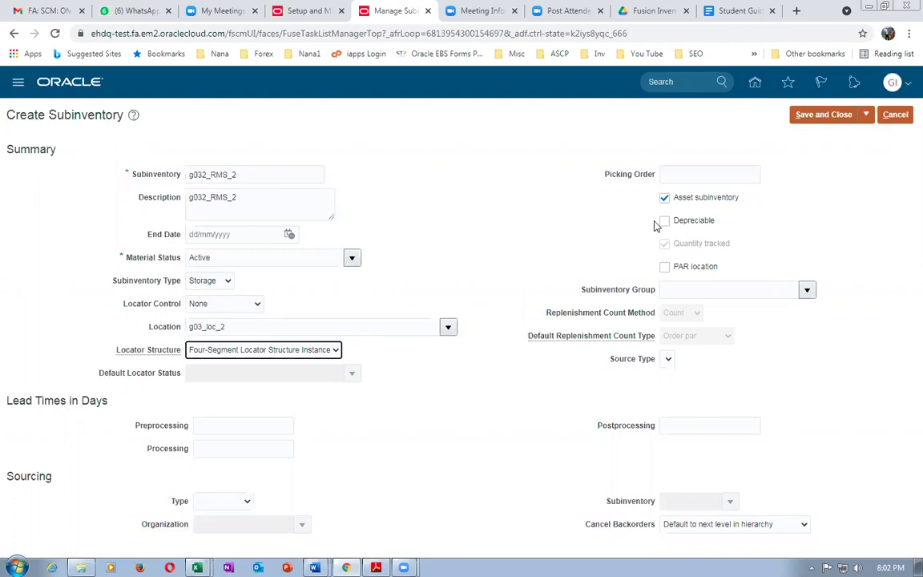
left_click(822, 113)
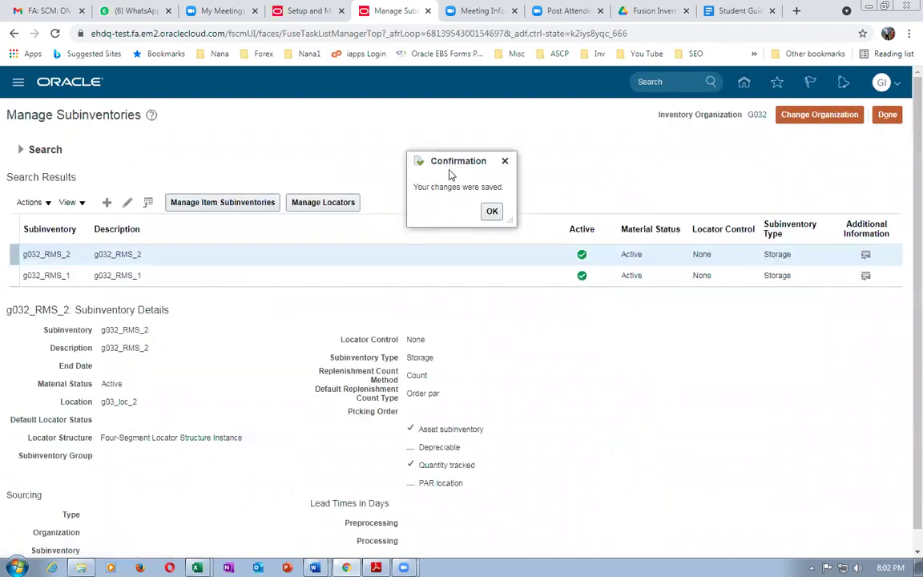
left_click(490, 211)
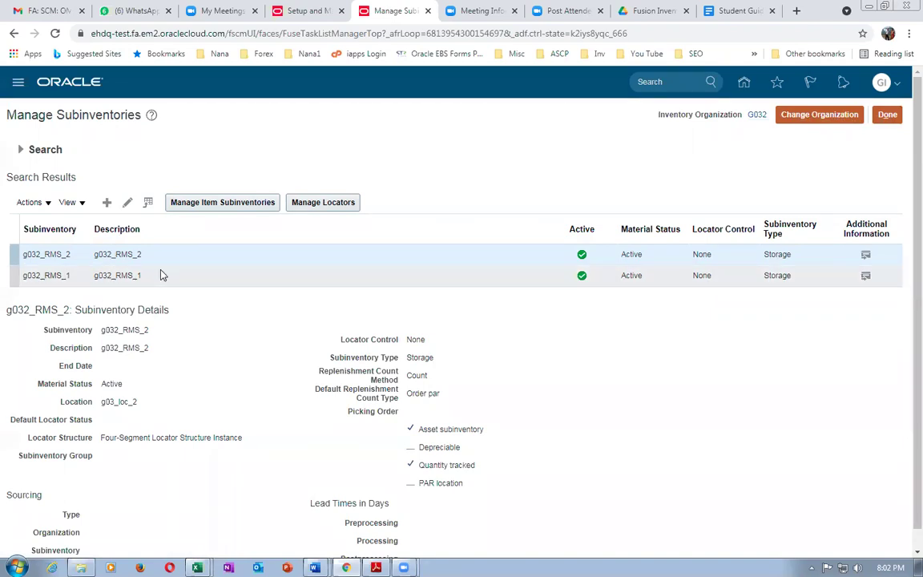
left_click(887, 115)
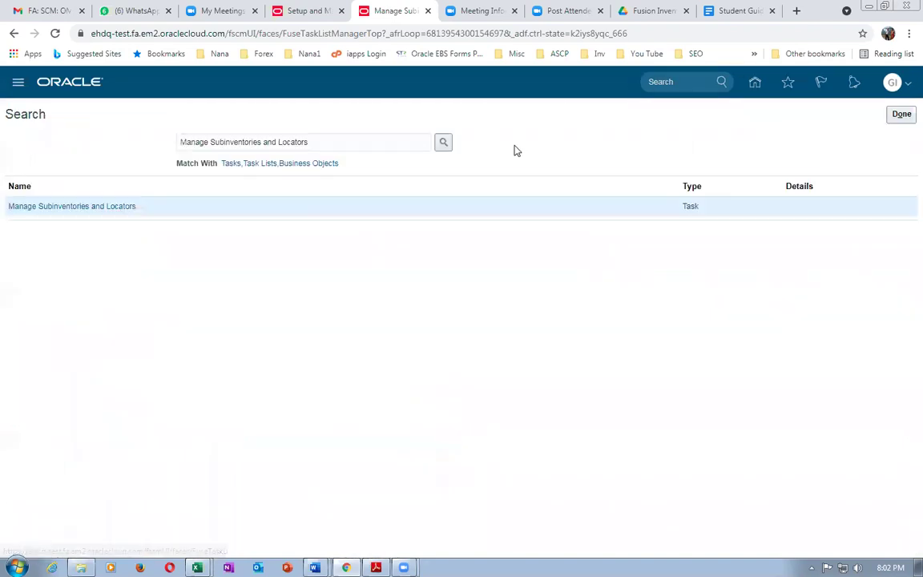
Switch to the Fusion Inventory and Procurement worksheet in Excel and copy the task name Manage Job from row 37's Task column.
key("alt+Tab")
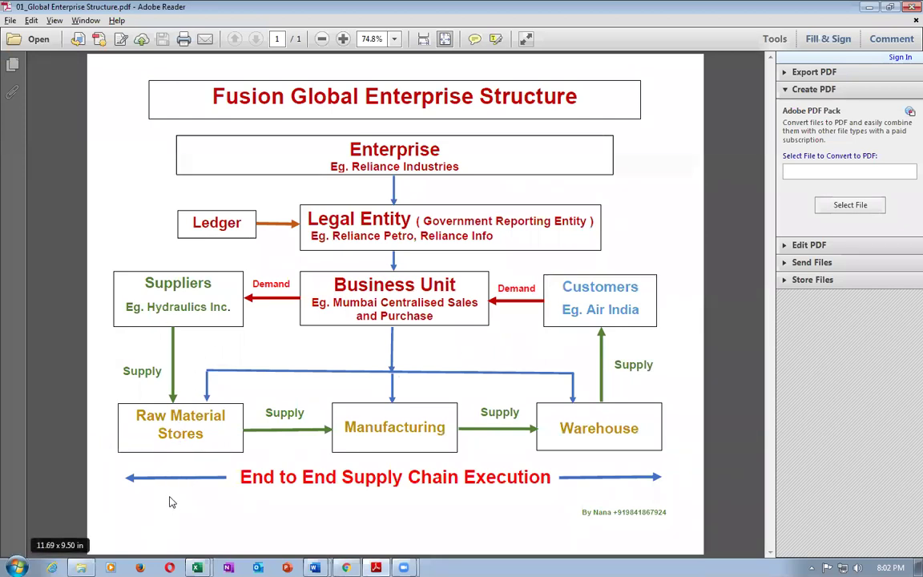
key("alt+Tab")
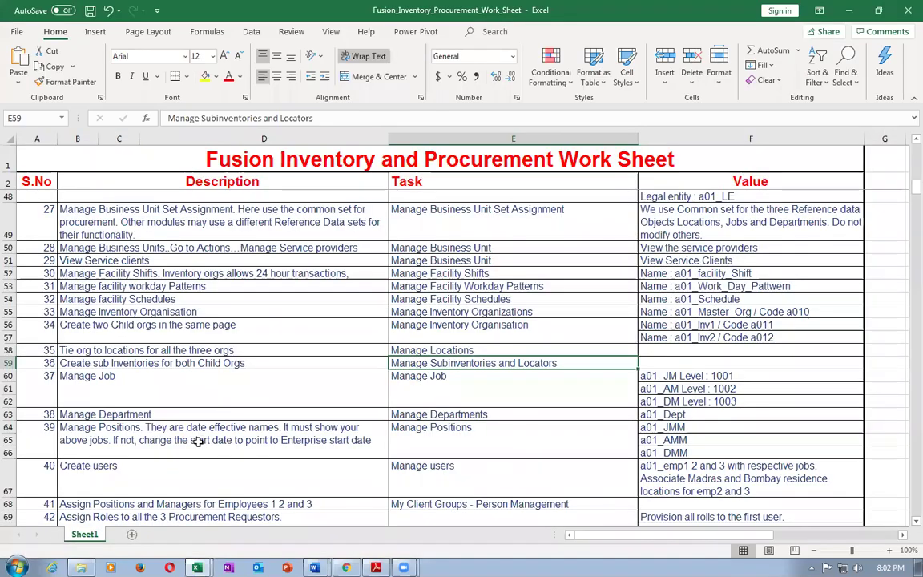
left_click(201, 413)
left_click(208, 398)
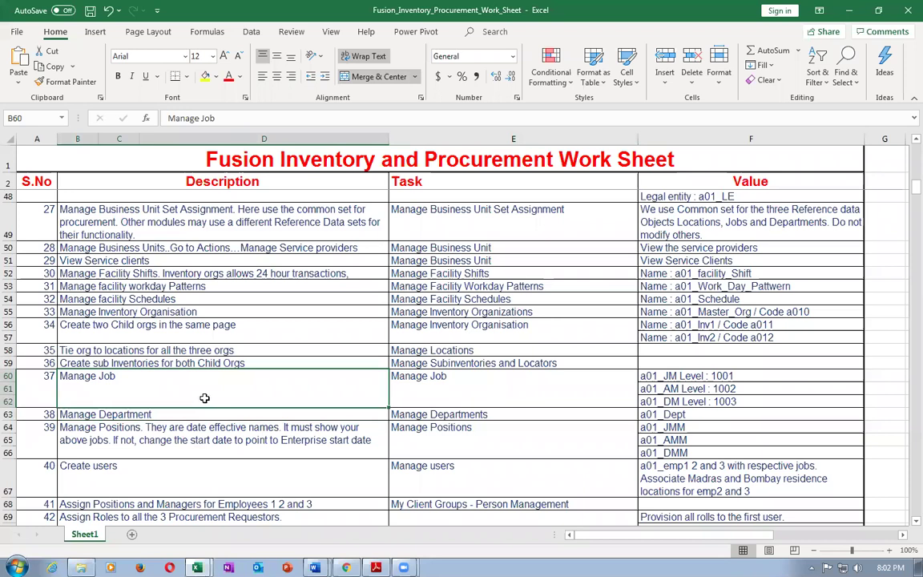
key("Right")
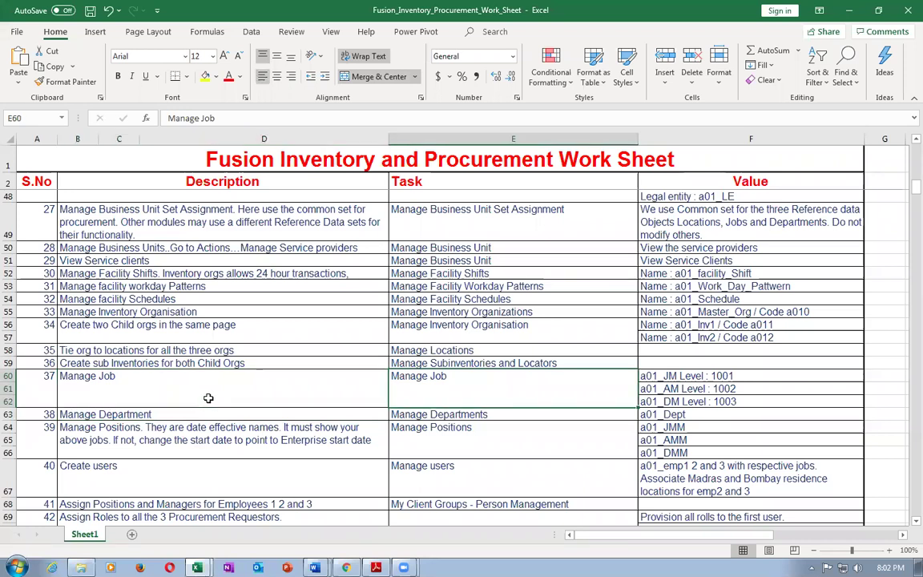
key("ctrl+c")
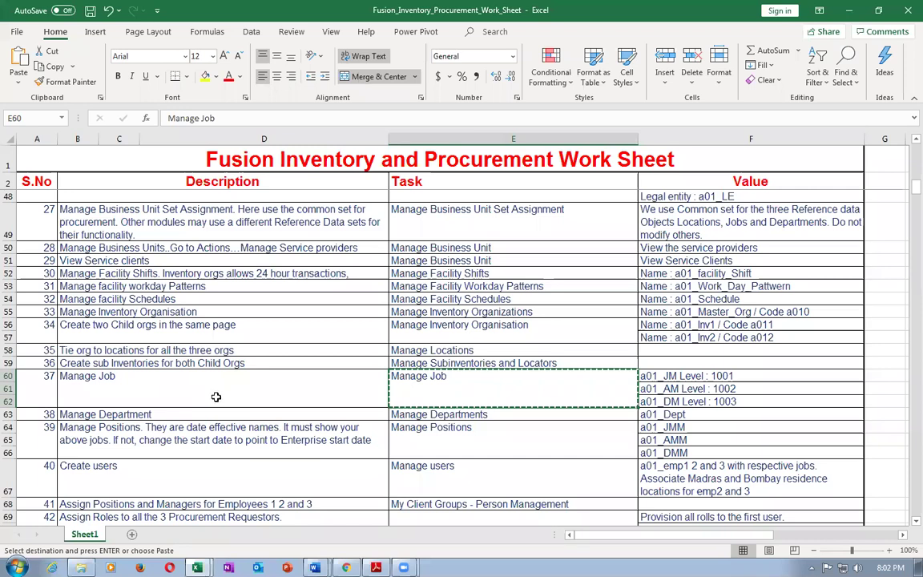
scroll(215, 397, "down", 1)
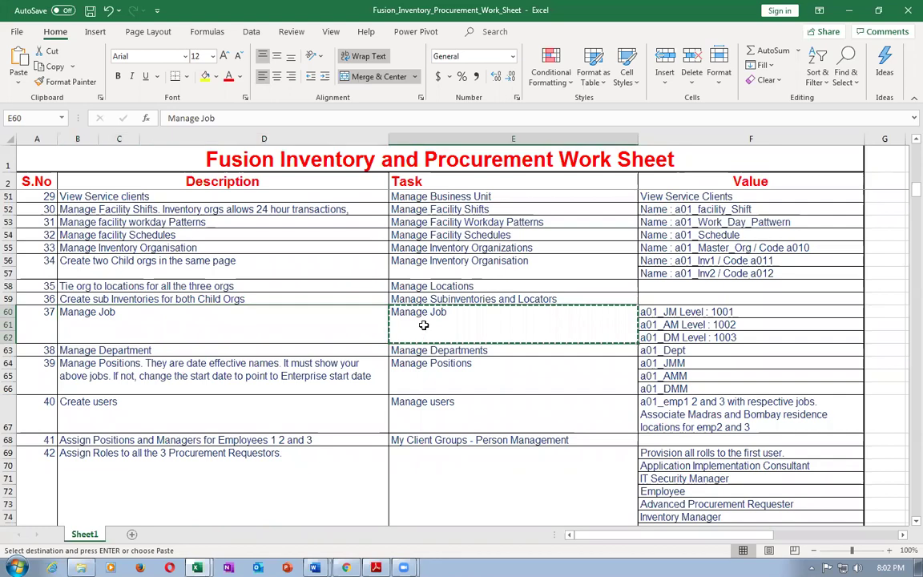
Back in Oracle Fusion, search the setup tasks for Manage Job, and view the Manage Jobs page before returning to the task search.
key("alt+Tab")
key("alt+Tab")
key("alt+Tab")
key("alt+Tab")
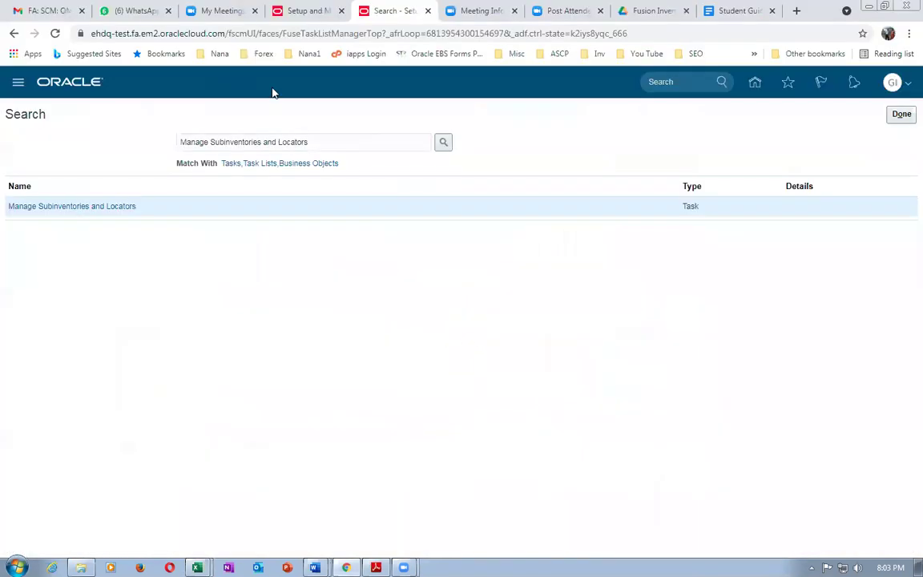
triple_click(318, 144)
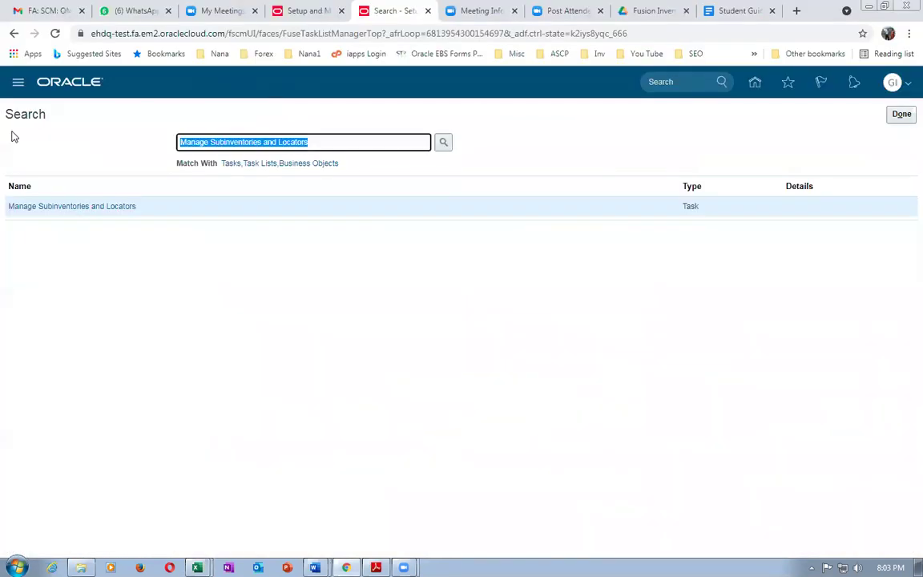
type("Manage Job")
key("Return")
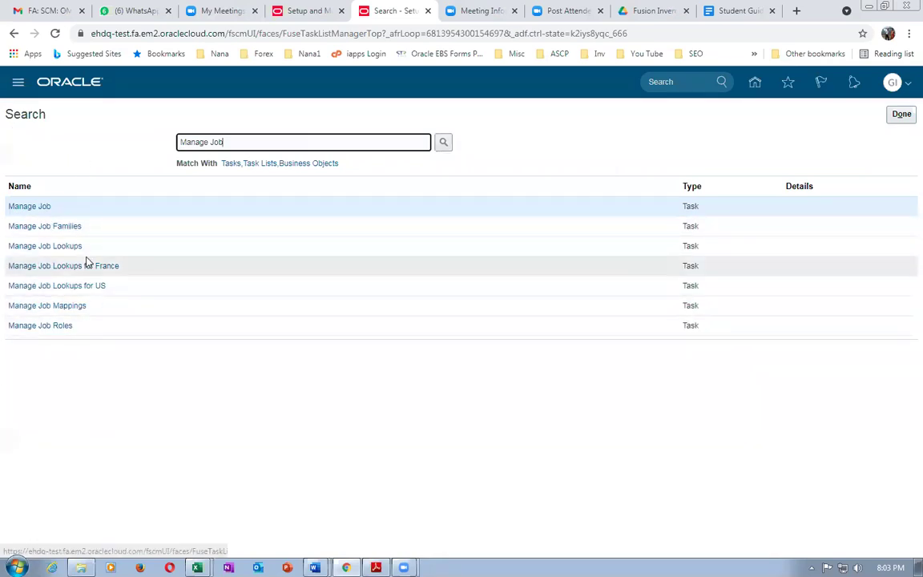
left_click(18, 206)
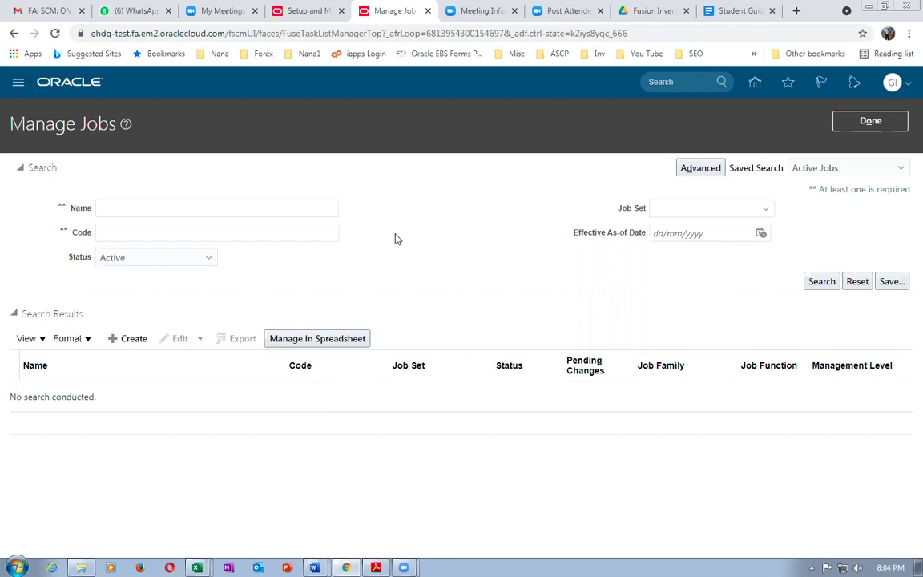
left_click(866, 123)
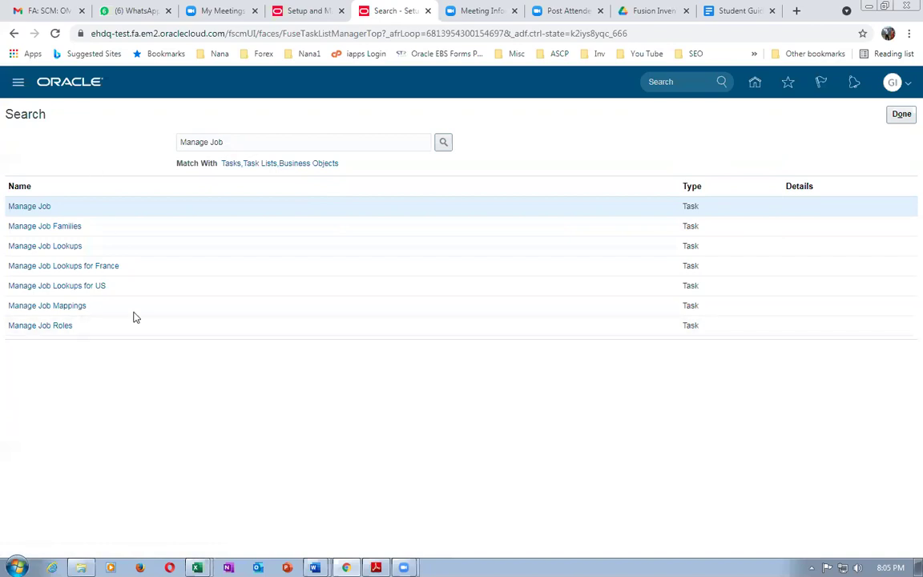
Open the Manage Job task and start creating a new job in the Common Set.
left_click(25, 207)
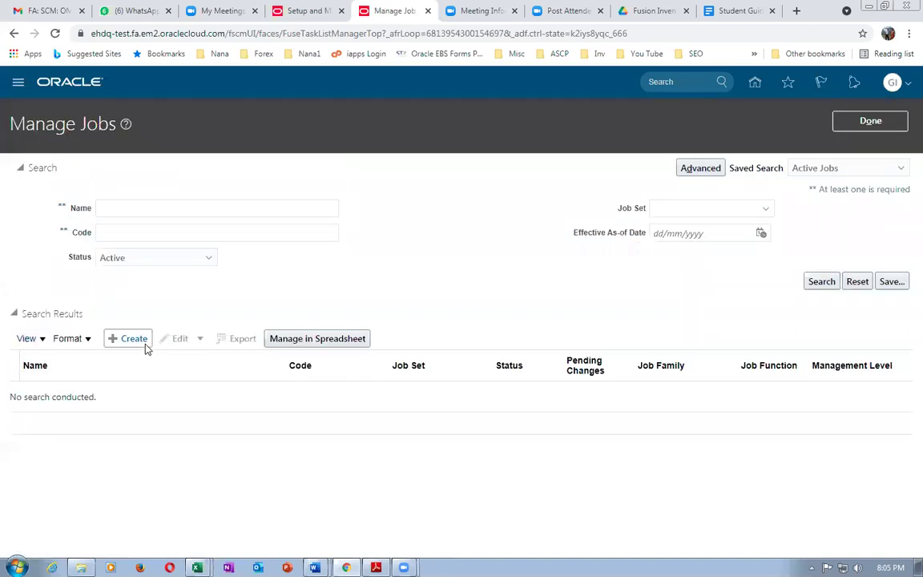
left_click(134, 339)
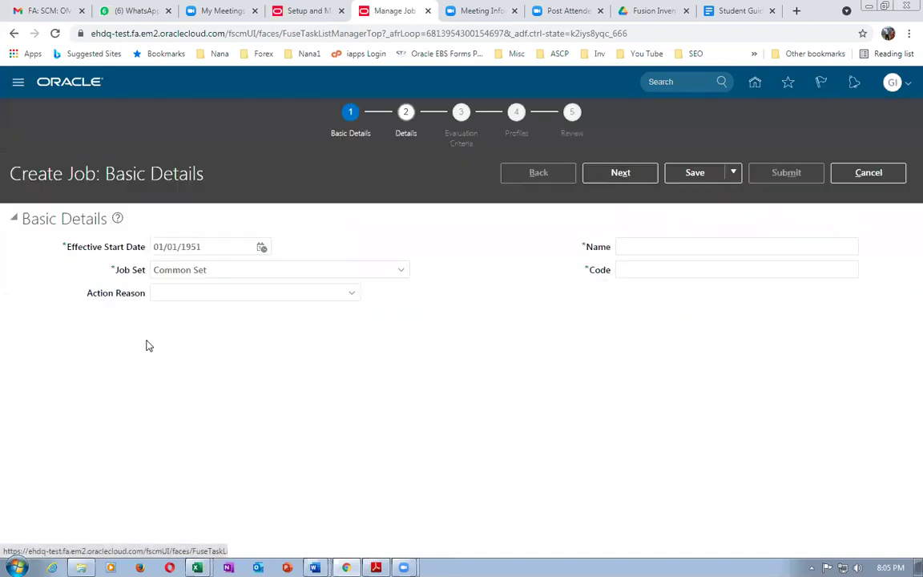
left_click(228, 270)
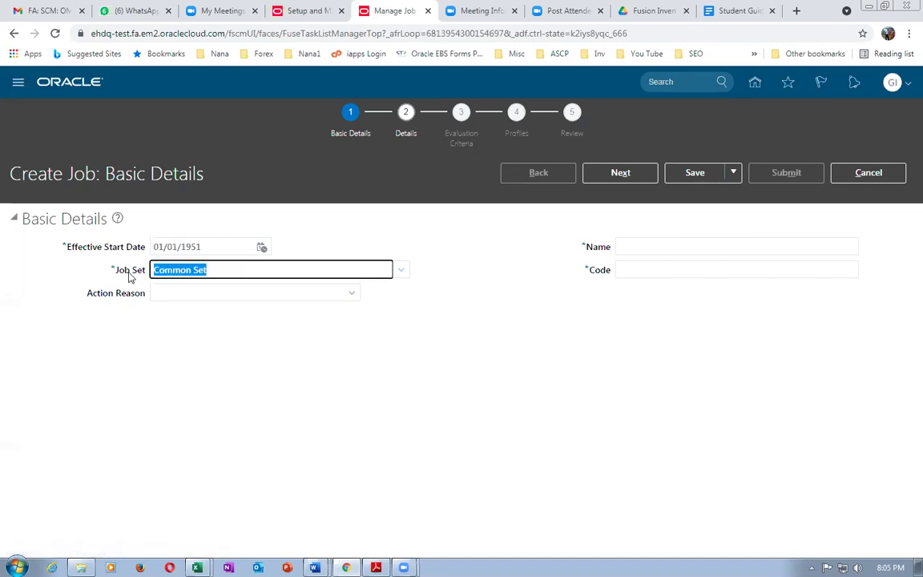
left_click(152, 401)
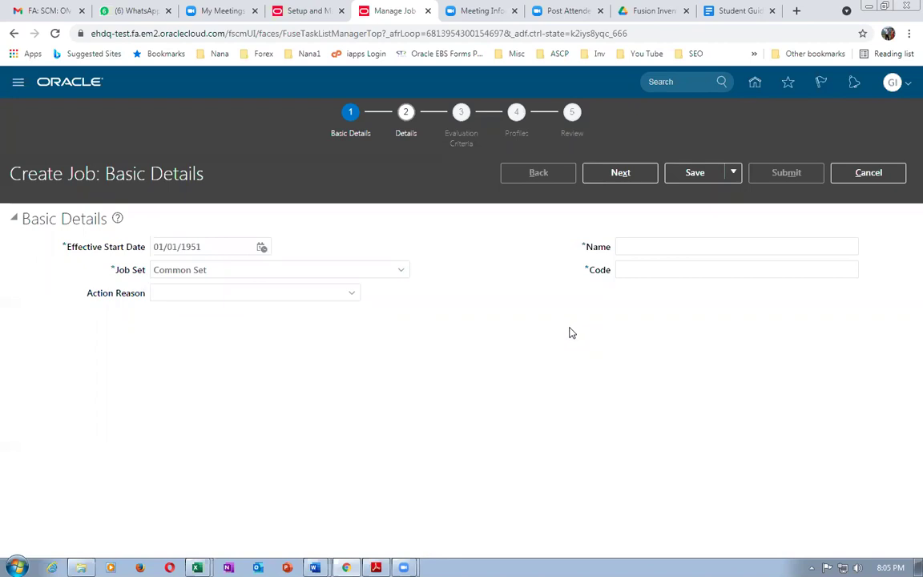
Enter g03_jm as both the name and the code of the new job.
left_click(661, 247)
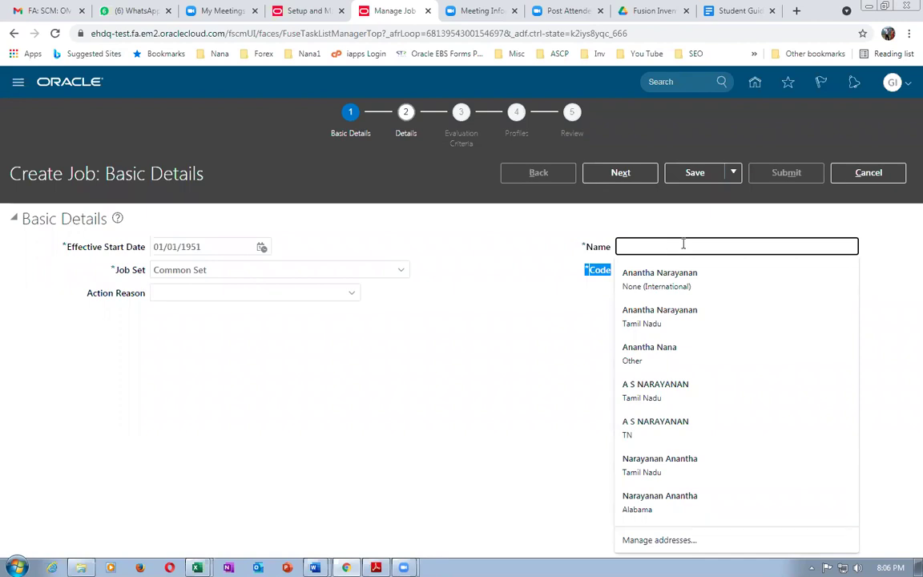
left_click(689, 243)
key("Escape")
type("g03_jm")
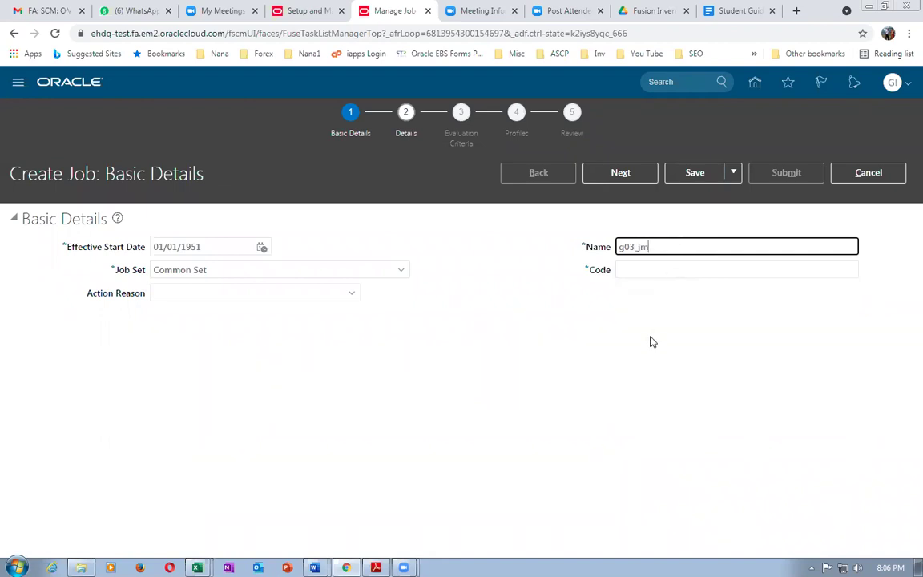
left_click_drag(669, 242, 541, 253)
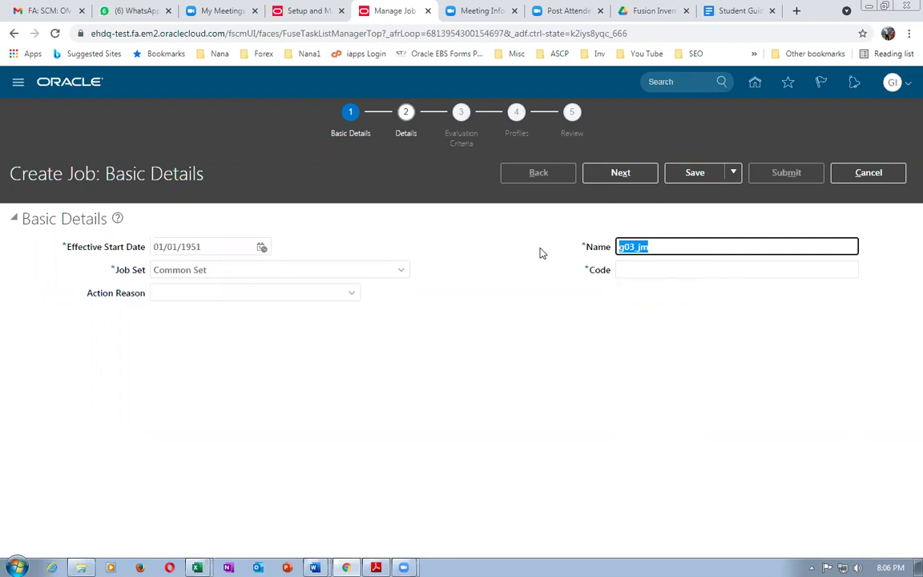
left_click(650, 269)
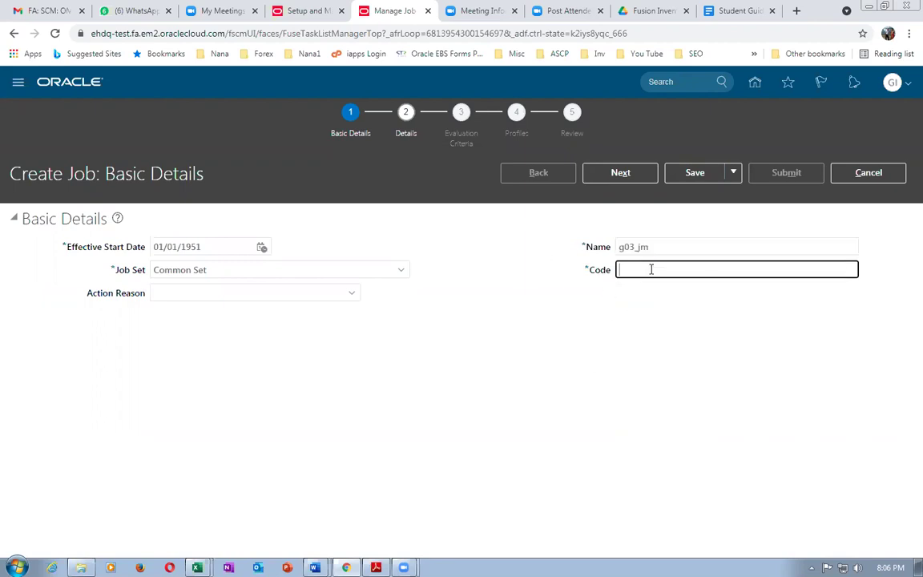
key("ctrl+v")
left_click(587, 379)
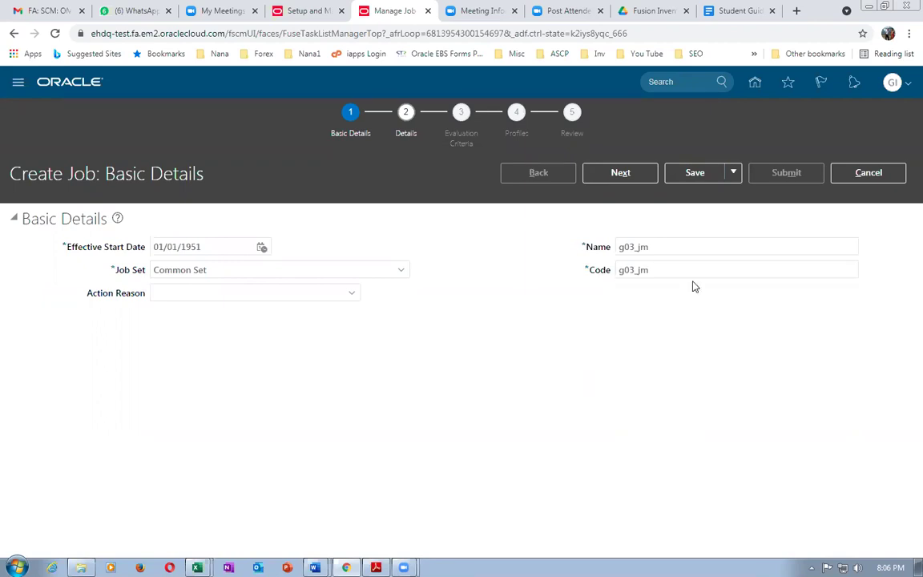
Check the available job sets, keep Common Set, and continue to the job details.
left_click(402, 271)
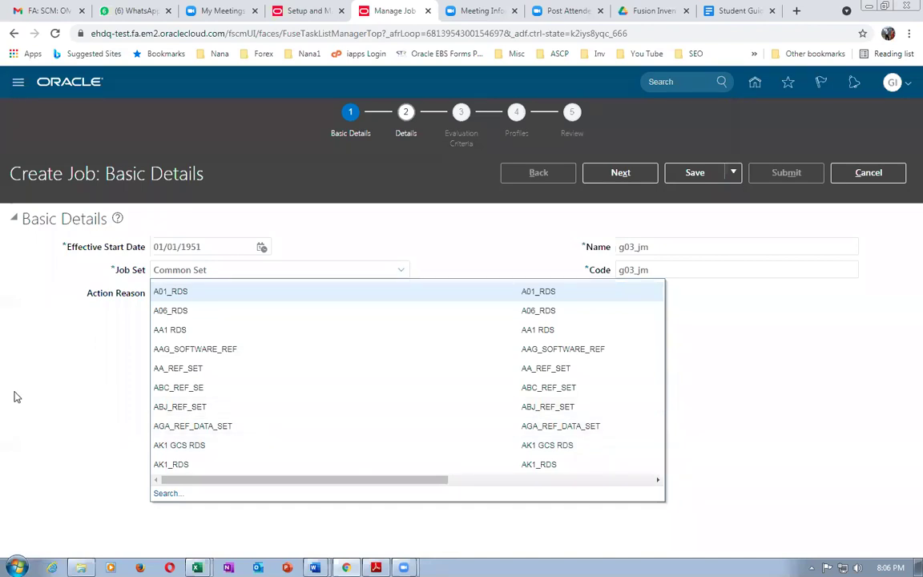
left_click(64, 406)
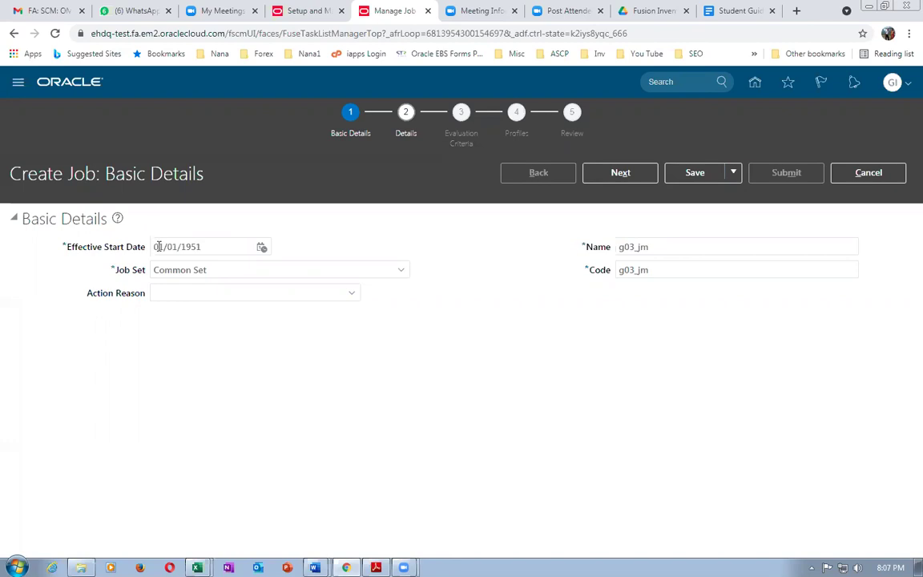
left_click(619, 173)
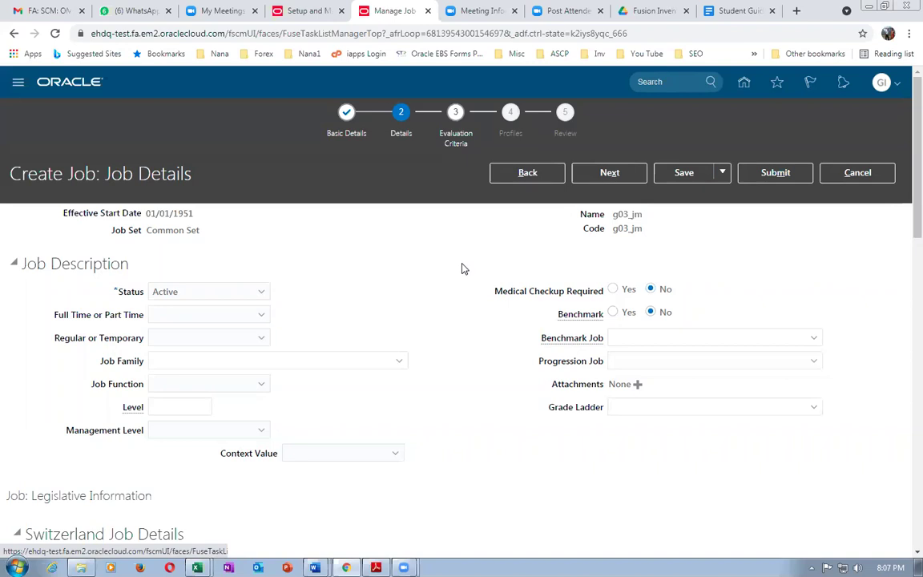
Classify job g03_jm as Full time and Regular, and set its level to 1001.
left_click(208, 322)
left_click(194, 352)
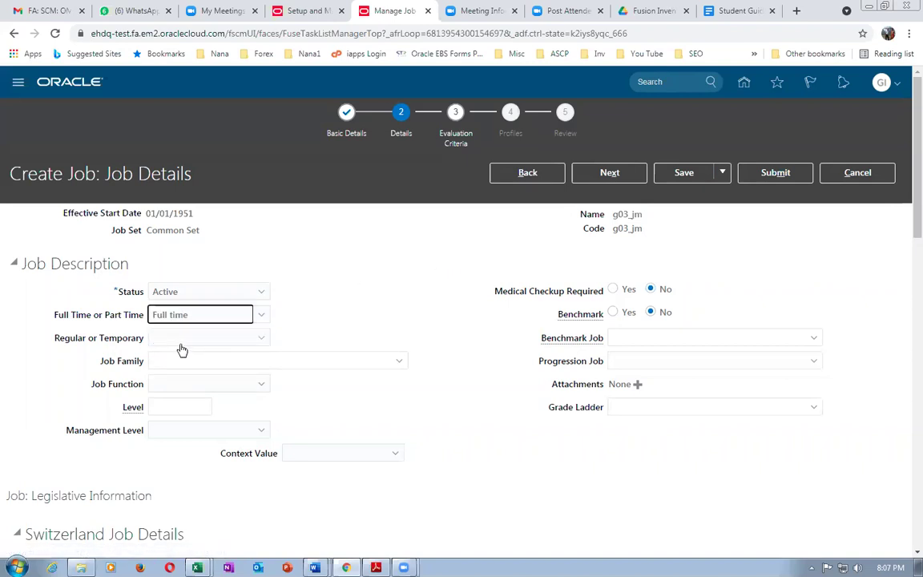
left_click(185, 341)
left_click(179, 373)
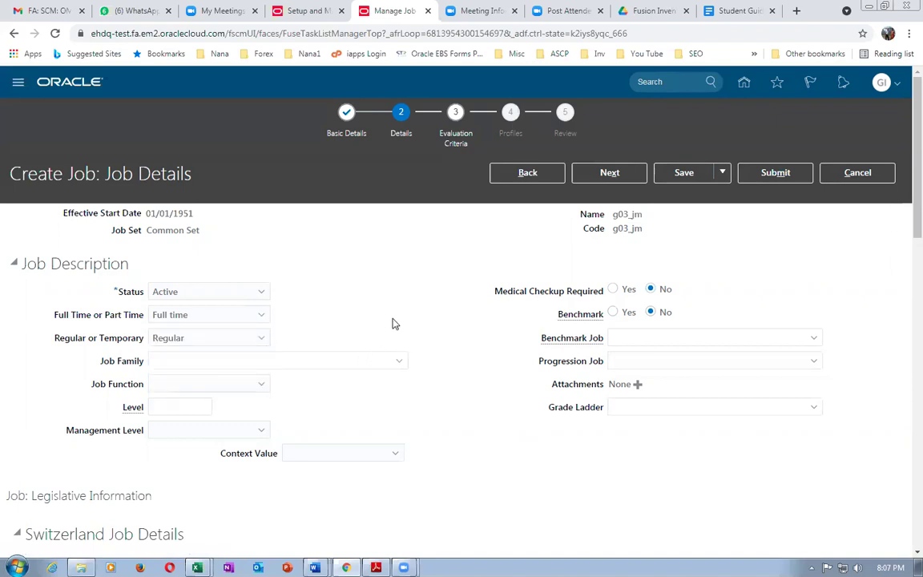
scroll(392, 323, "down", 3)
left_click(352, 324)
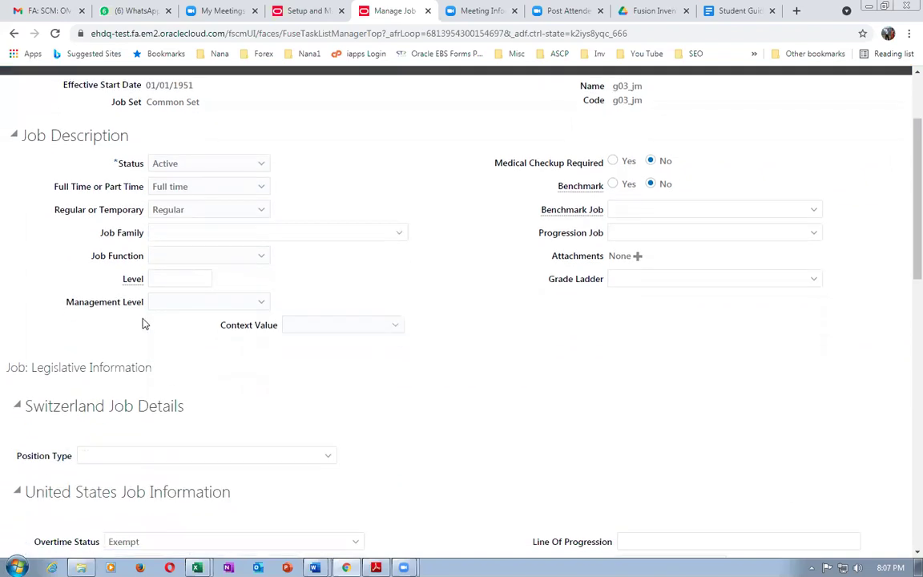
left_click(180, 279)
type("1001")
key("Tab")
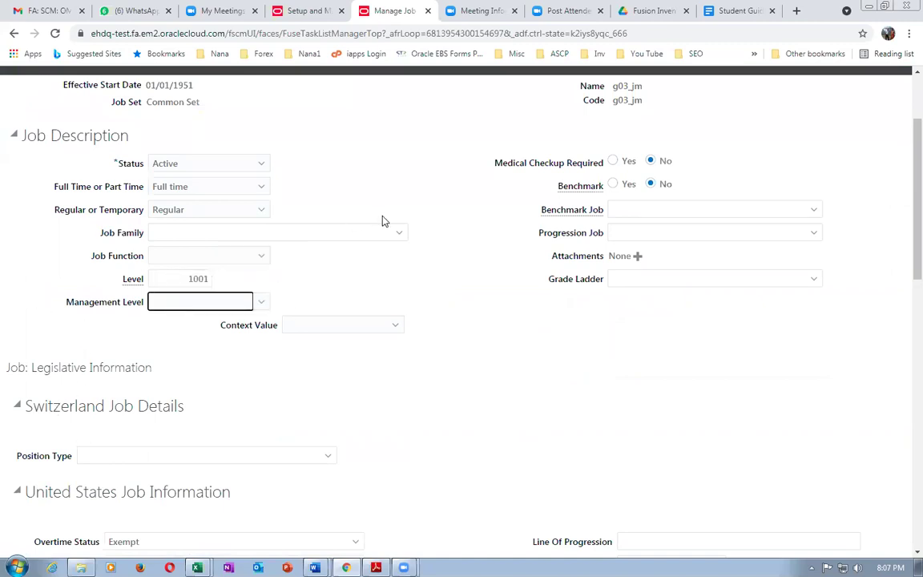
Review the remaining job detail sections, including the country-specific legislative information and valid grades.
scroll(282, 405, "down", 3)
scroll(282, 404, "down", 10)
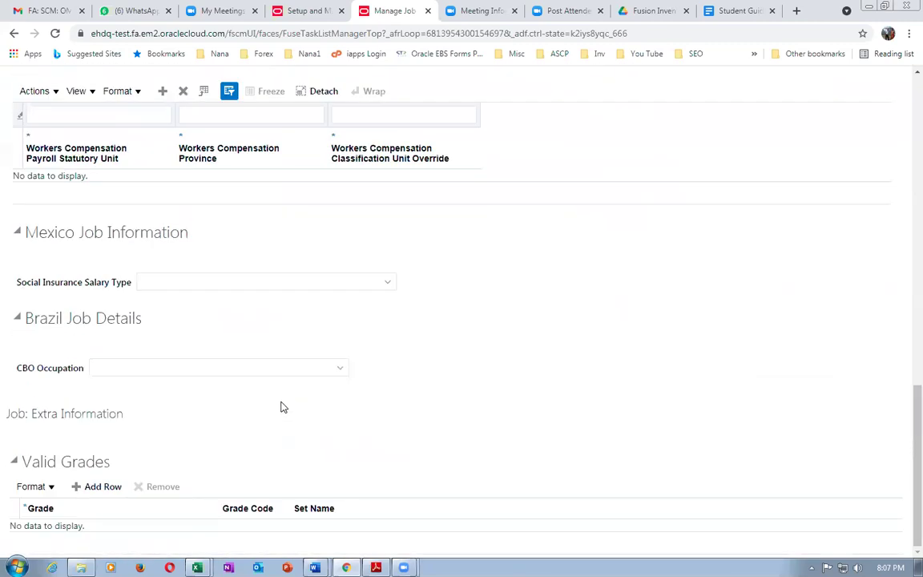
scroll(281, 406, "up", 10)
scroll(282, 406, "up", 5)
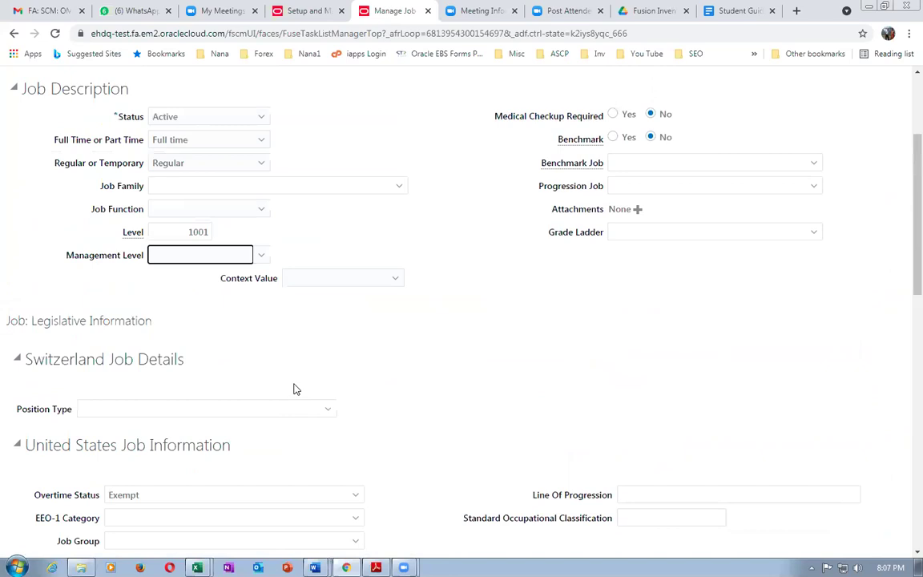
left_click(430, 345)
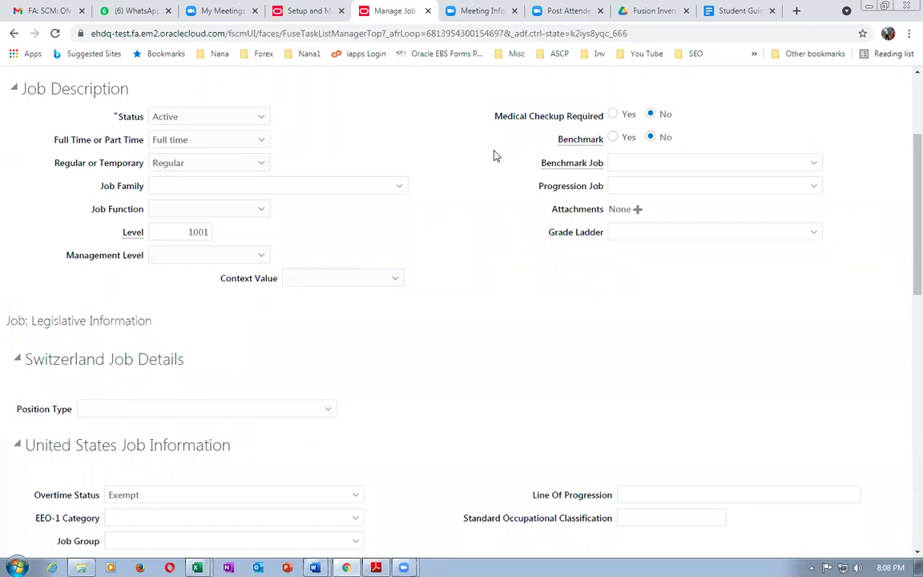
scroll(140, 336, "down", 3)
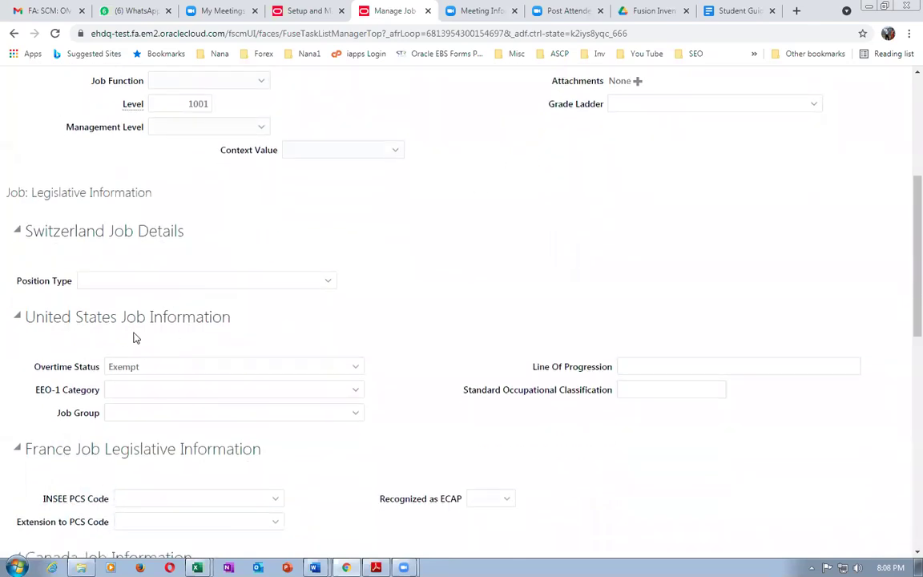
scroll(120, 252, "up", 3)
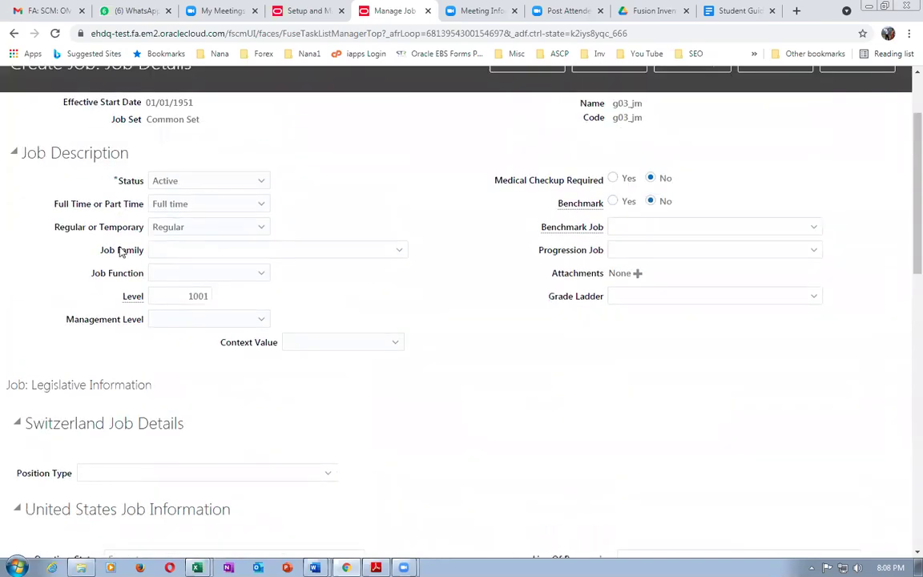
scroll(262, 314, "down", 3)
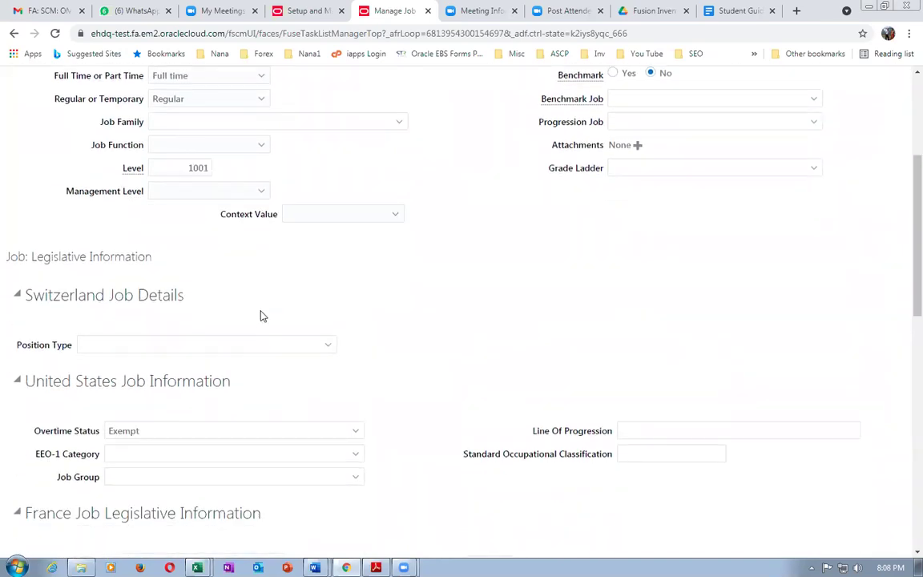
scroll(262, 315, "down", 3)
scroll(262, 315, "up", 5)
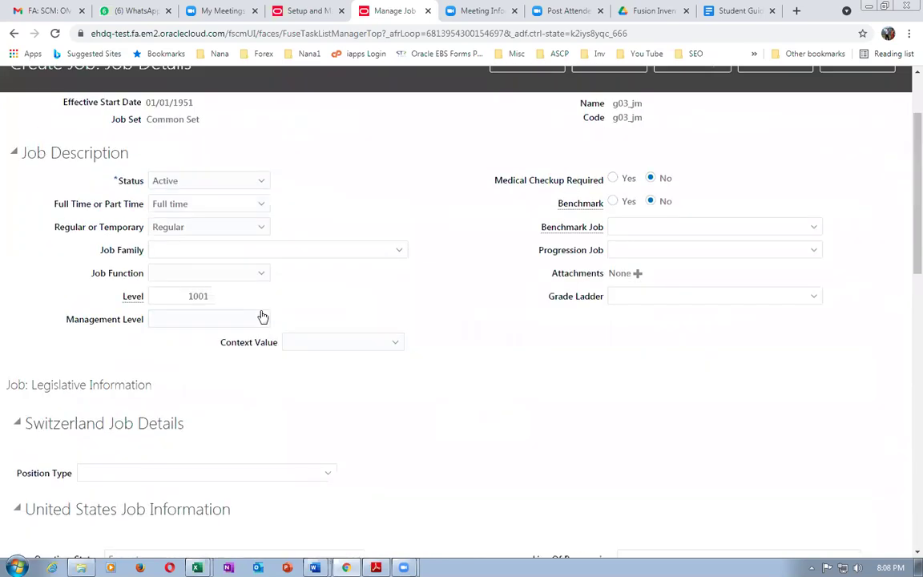
scroll(264, 316, "up", 2)
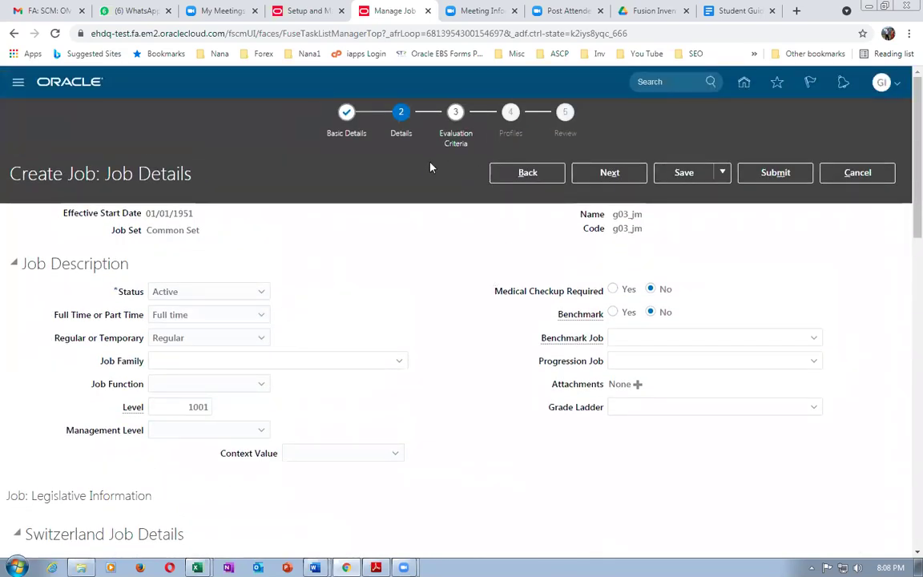
Continue past the evaluation criteria without entries, then submit job g03_jm from the profiles stage and confirm the submission.
left_click(606, 176)
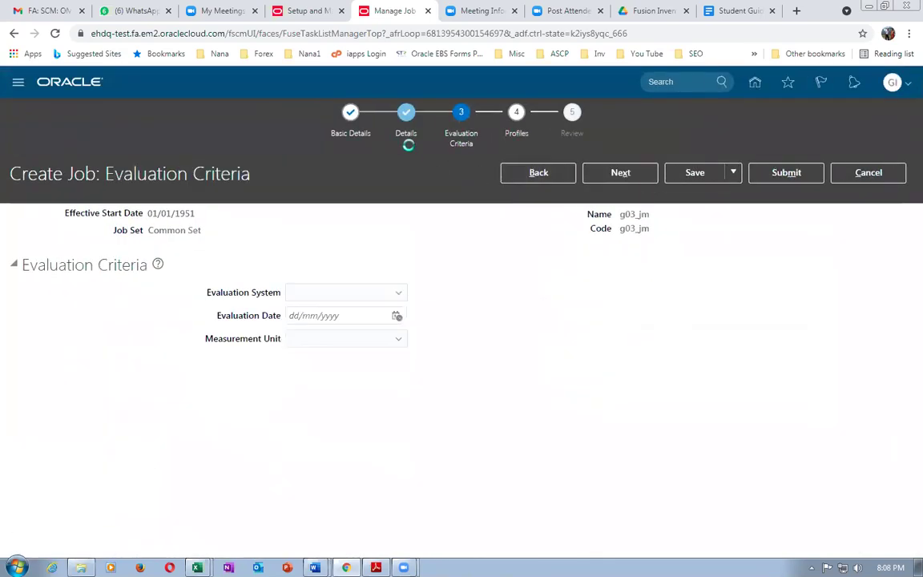
left_click(624, 177)
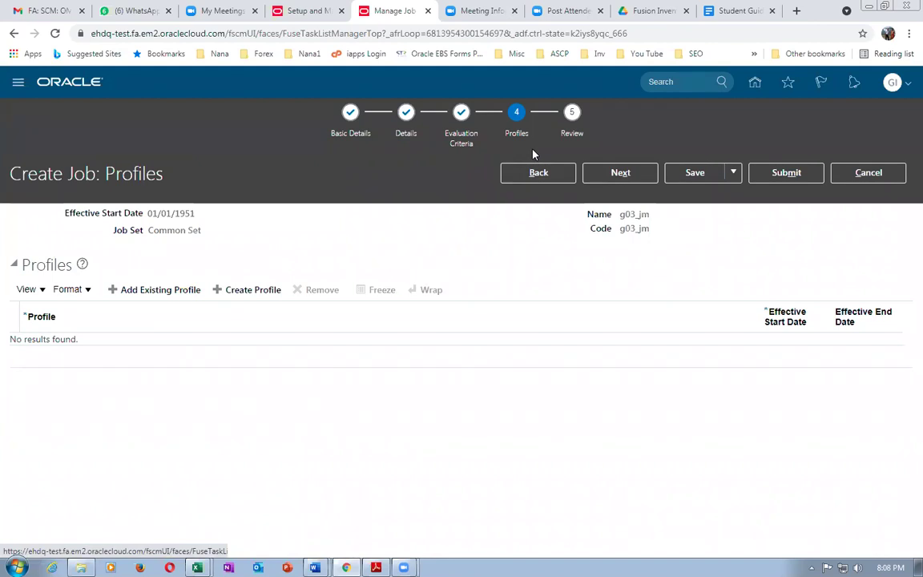
left_click(789, 173)
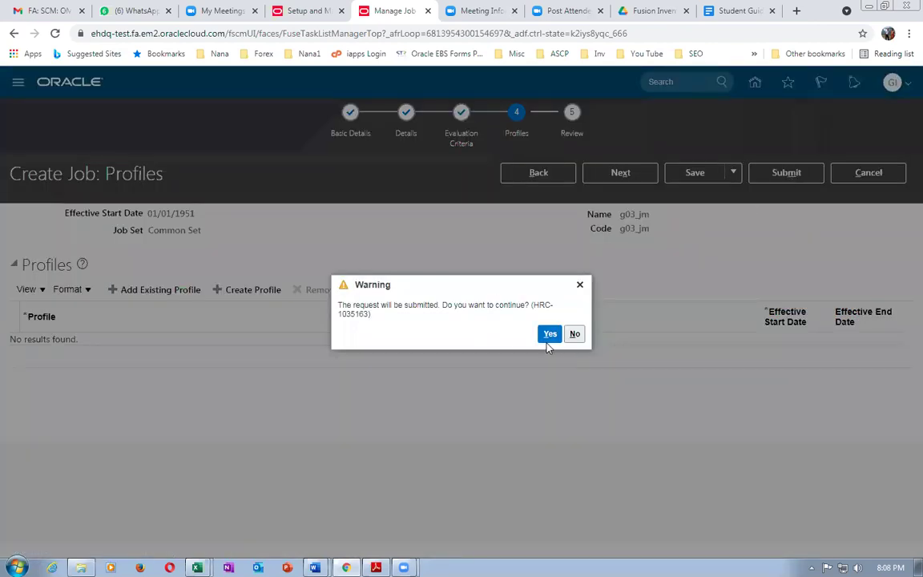
left_click(547, 340)
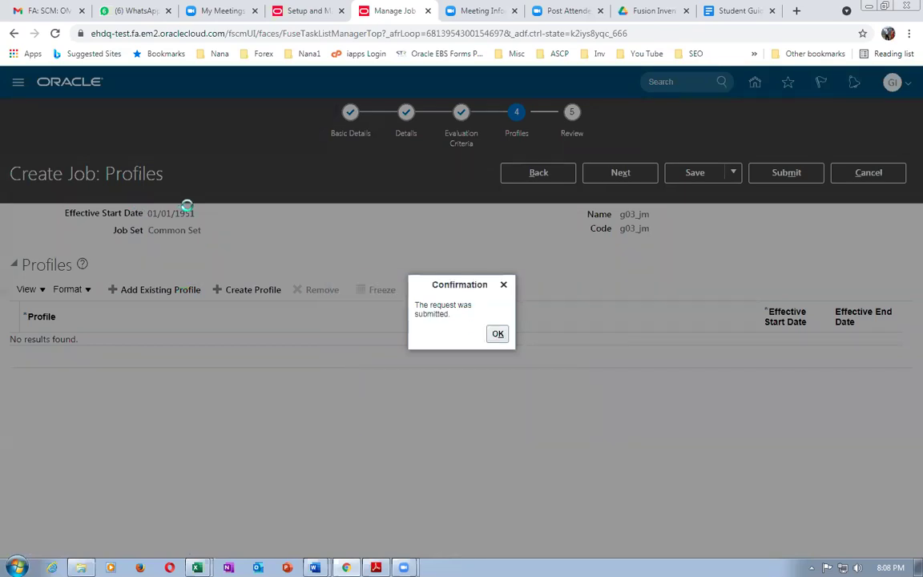
left_click(492, 336)
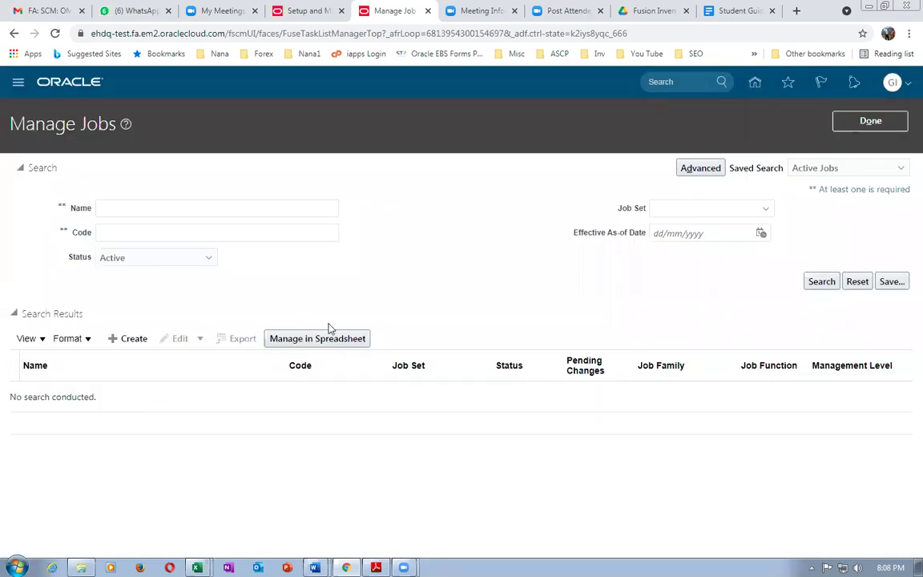
Search the active jobs by the name g03.
left_click(119, 230)
left_click(118, 209)
type("g03")
key("Return")
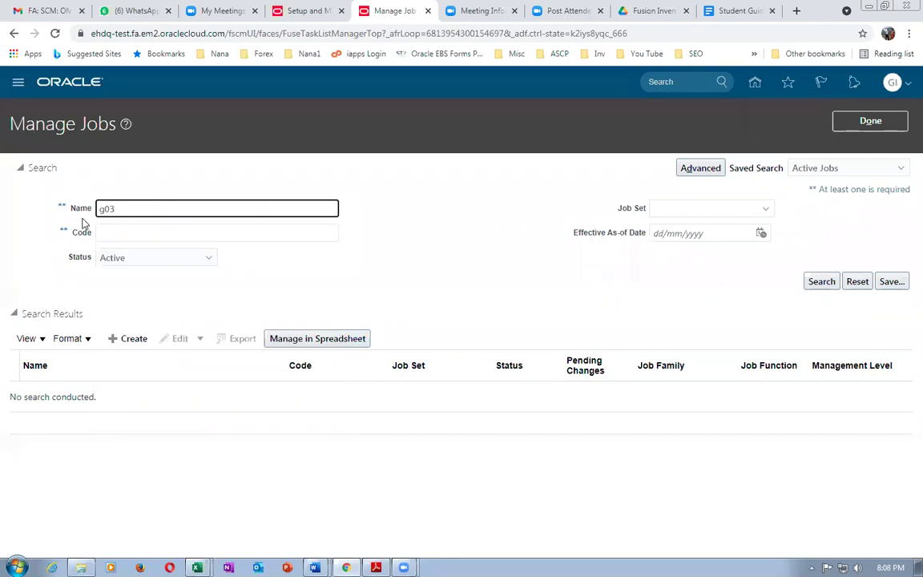
Start a second job with g03_am as both its name and code, and continue to the job details.
left_click(128, 338)
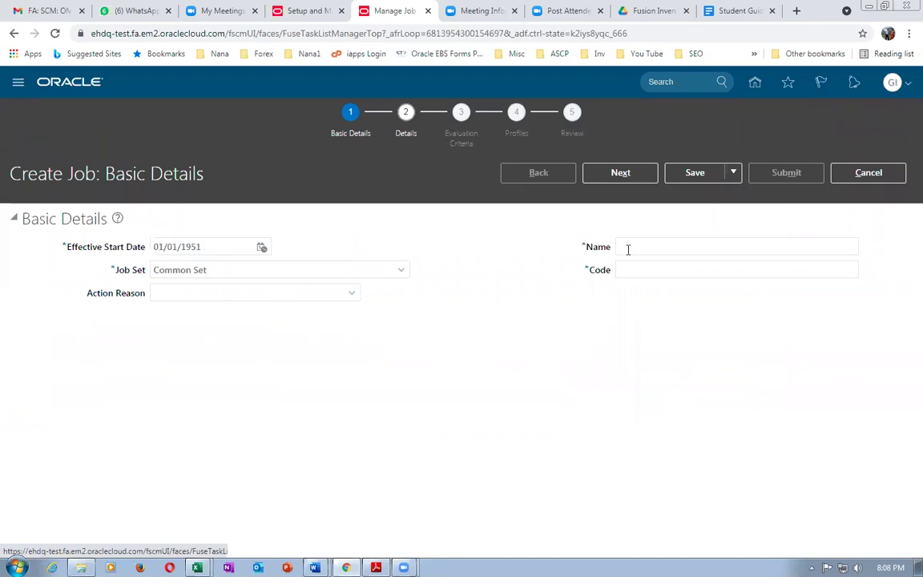
left_click(641, 244)
type("g03_am")
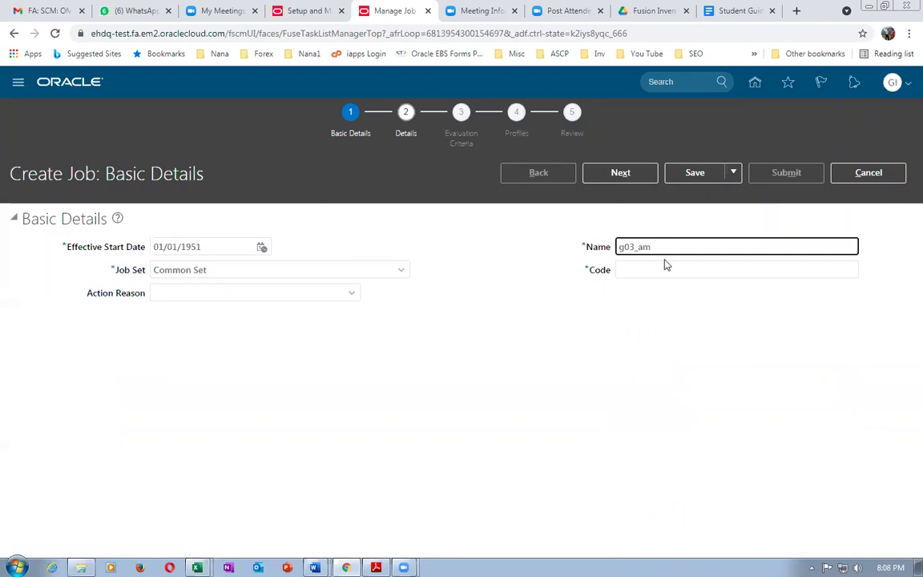
double_click(661, 247)
key("ctrl+c")
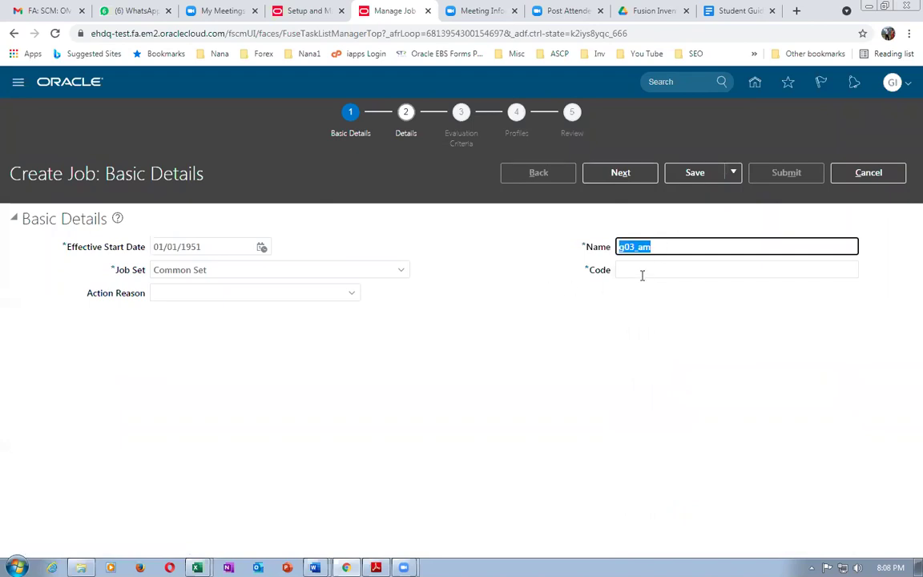
left_click(642, 272)
key("ctrl+v")
left_click(595, 275)
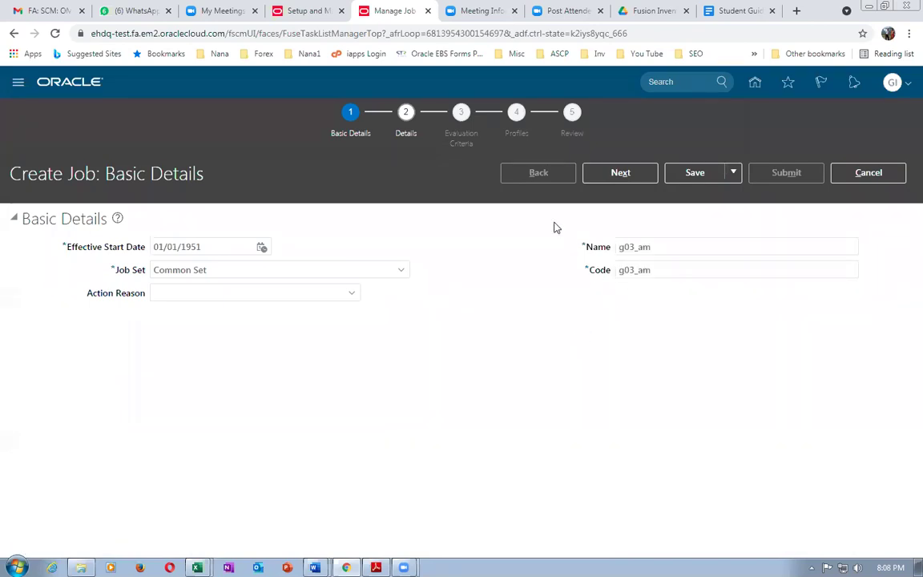
left_click(638, 176)
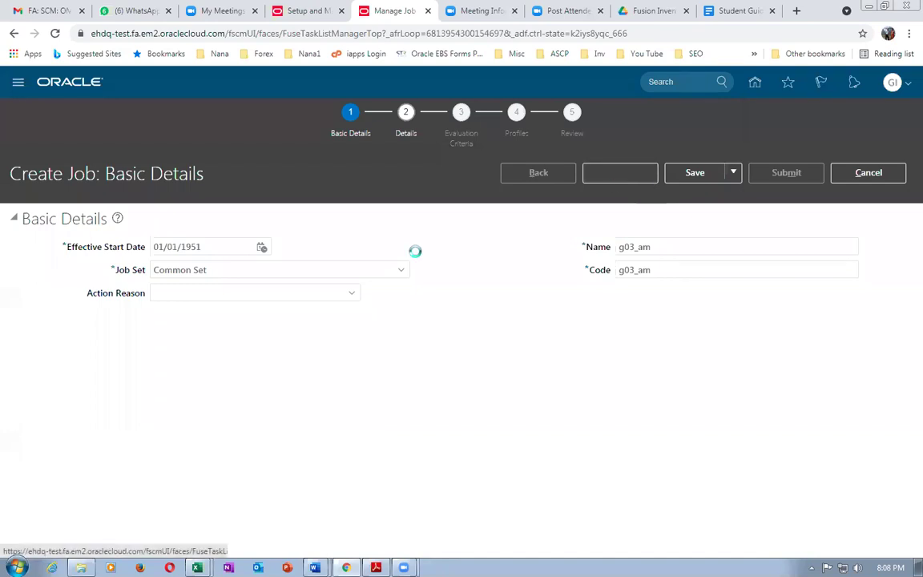
Set job g03_am to Full time and Regular, with level 1002.
left_click(177, 317)
left_click(178, 350)
left_click(177, 340)
left_click(179, 371)
left_click(170, 409)
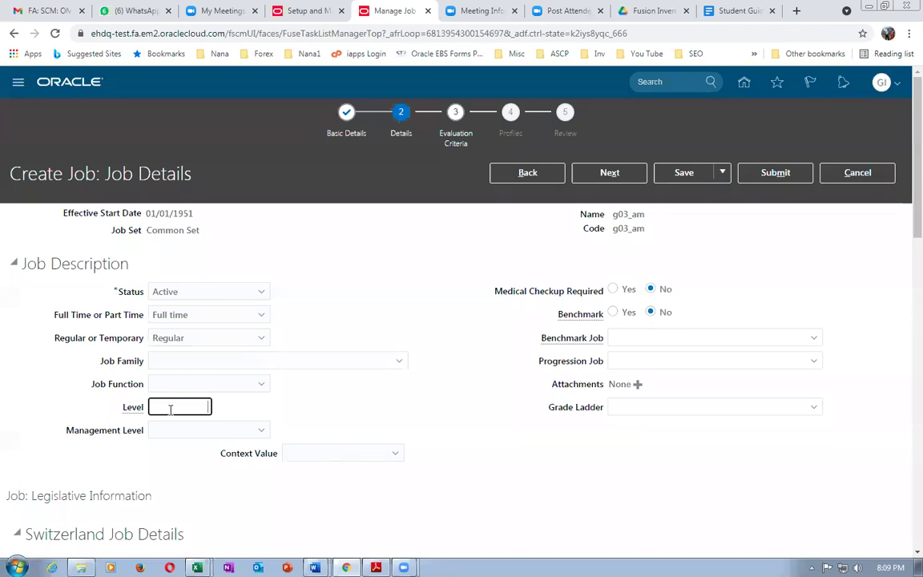
type("1")
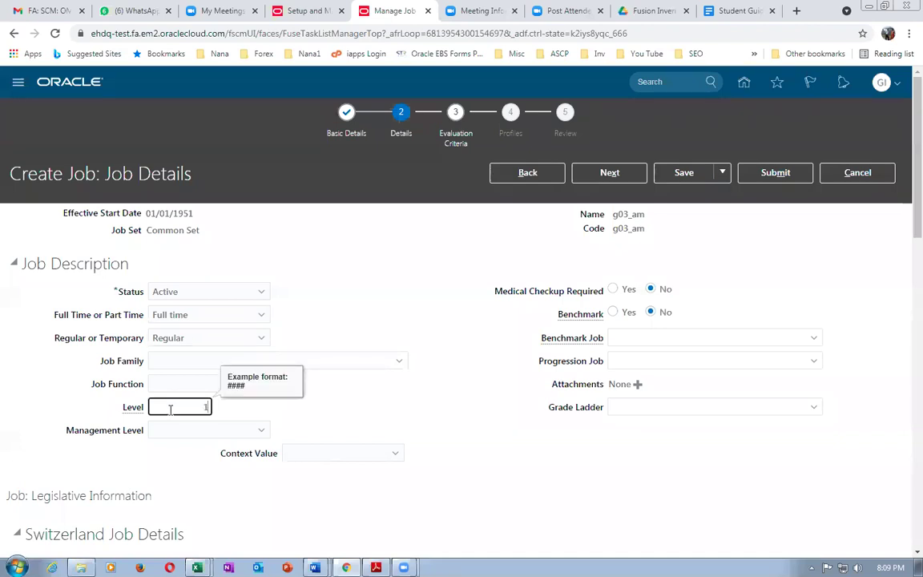
type("002")
key("Tab")
left_click(428, 404)
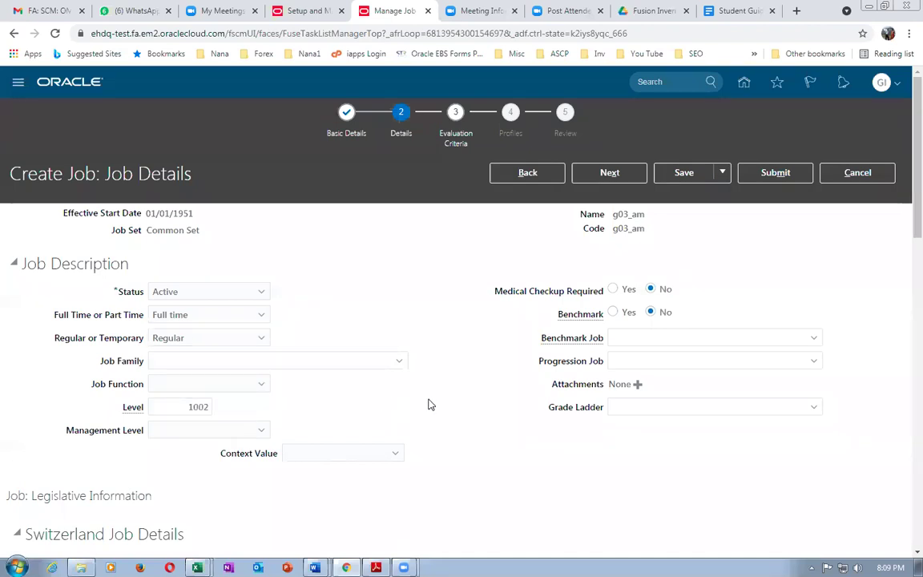
Submit job g03_am straight from the job details stage and acknowledge the confirmation.
left_click(801, 175)
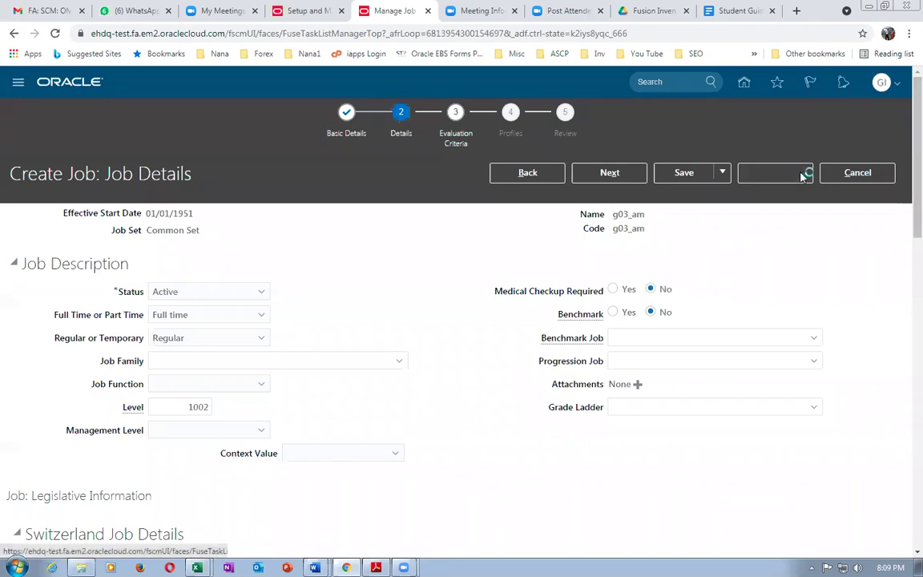
left_click(550, 333)
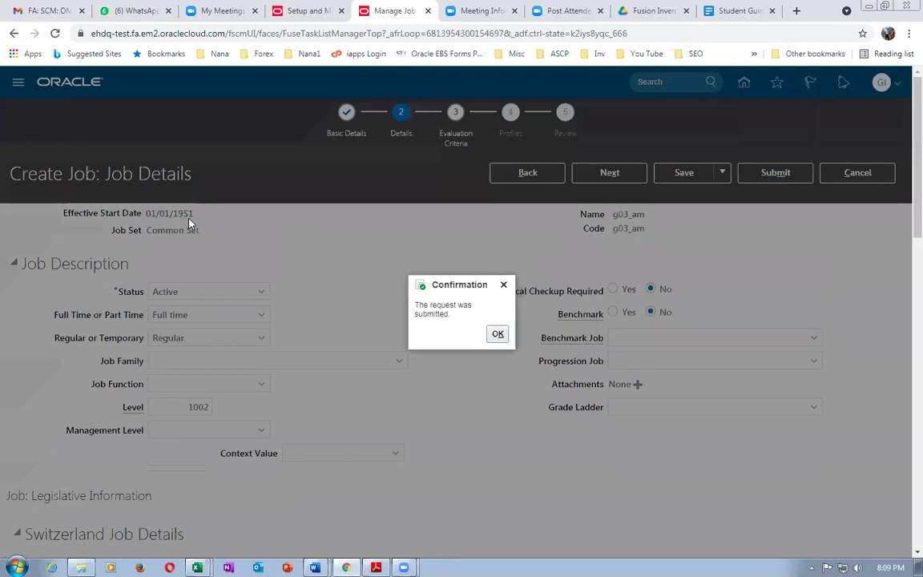
left_click(497, 335)
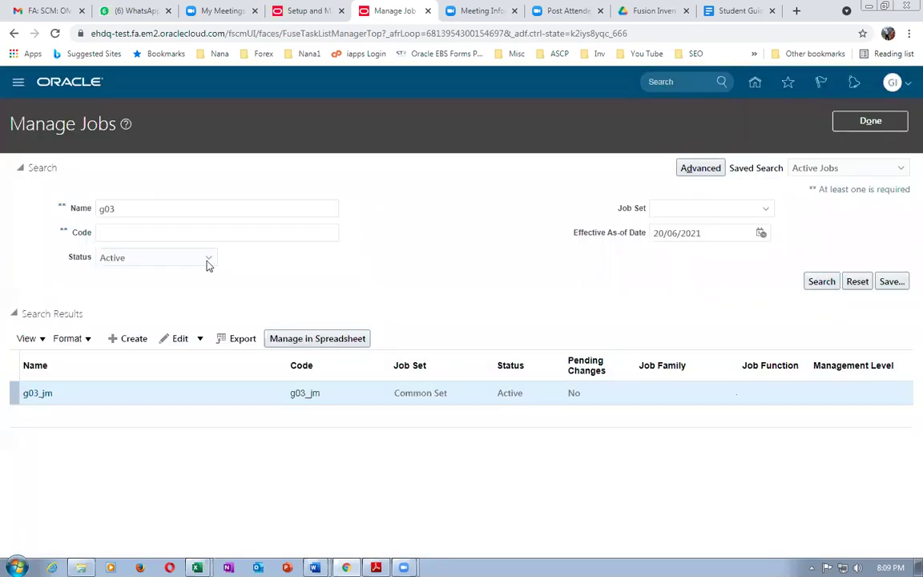
Start a third job with g03_mgr as both its name and code, and continue to the job details.
left_click(135, 340)
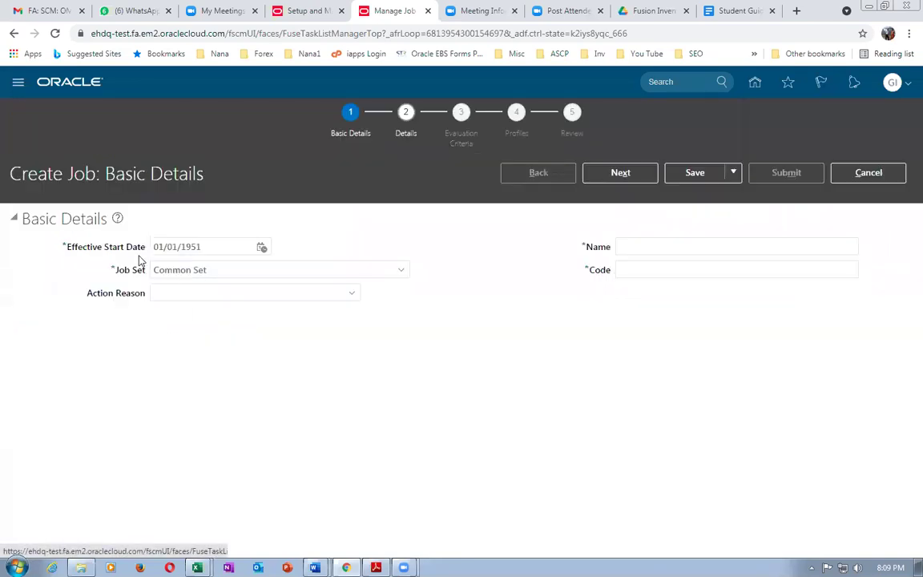
left_click(652, 245)
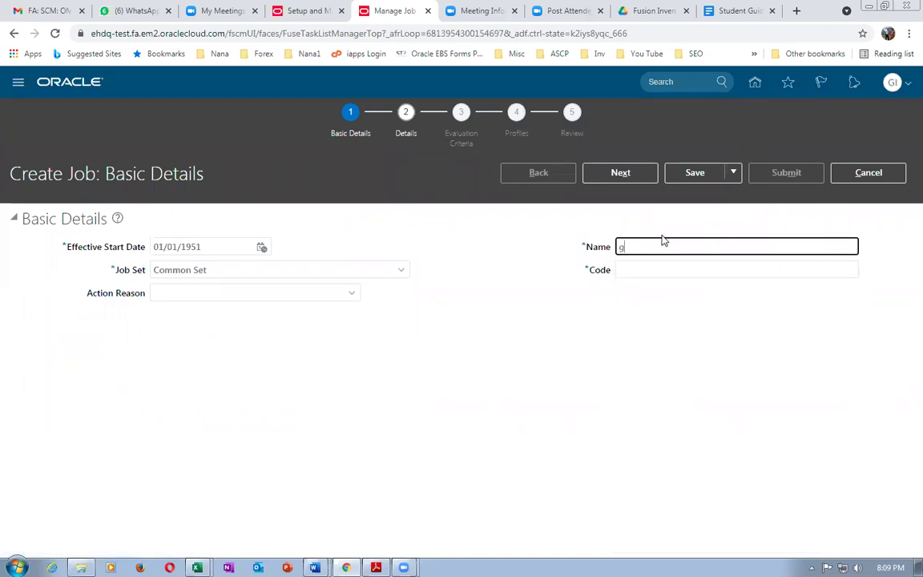
type("g03_mgr")
left_click_drag(686, 249, 585, 263)
left_click(639, 270)
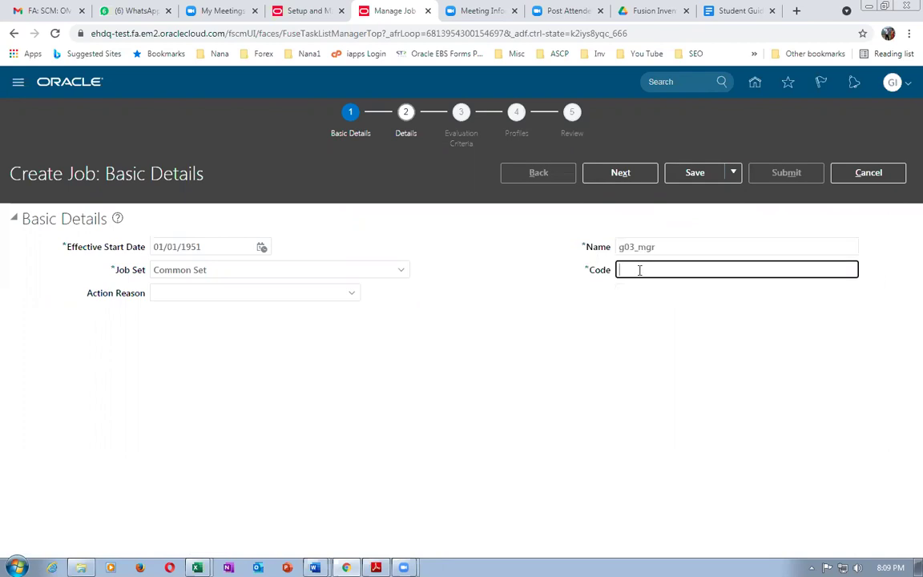
key("ctrl+v")
left_click(619, 172)
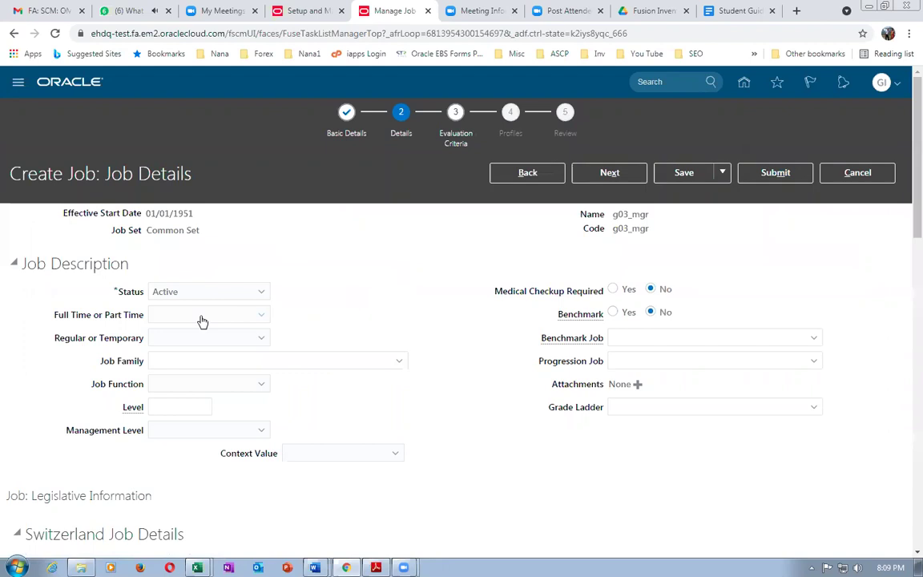
Set job g03_mgr to Full time and Regular, then submit it and acknowledge the confirmation.
left_click(200, 317)
left_click(193, 350)
left_click(196, 339)
left_click(182, 372)
left_click(774, 173)
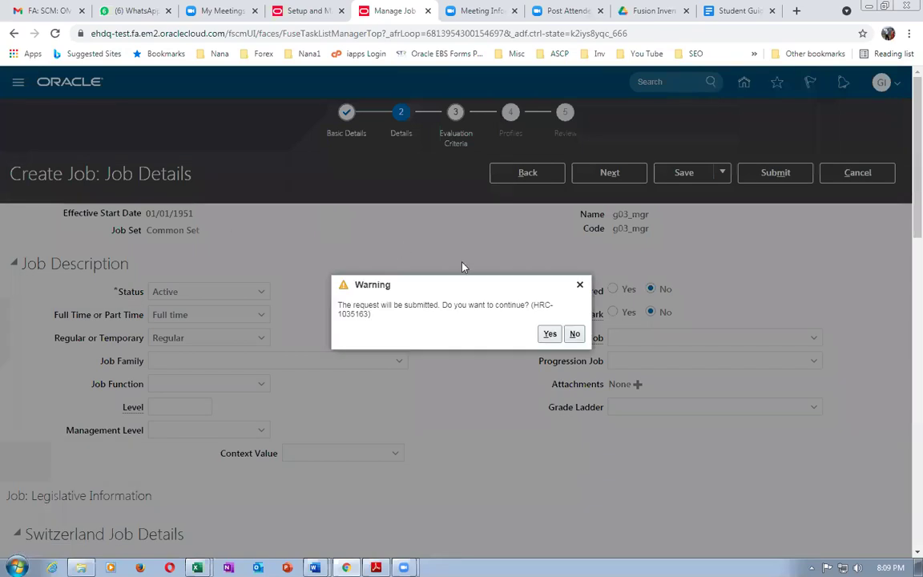
left_click(550, 333)
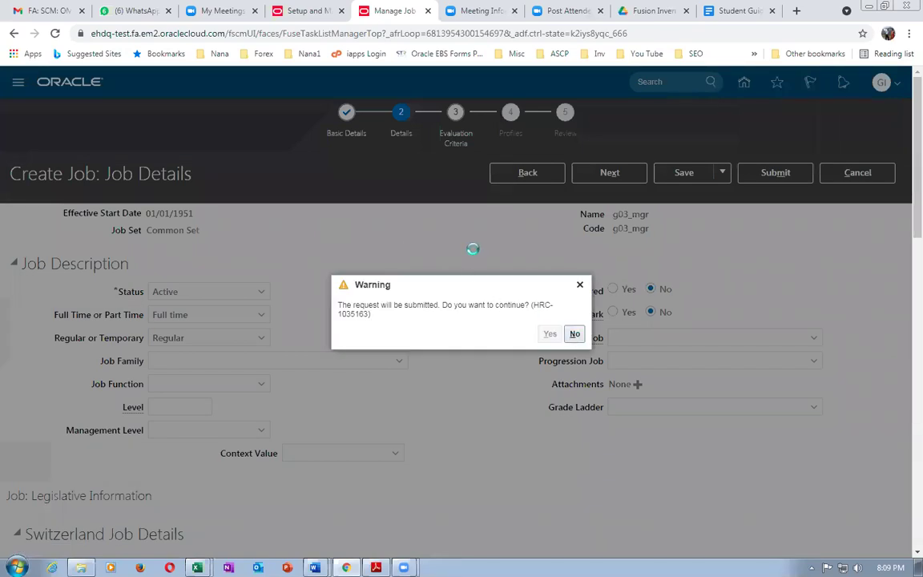
left_click(497, 334)
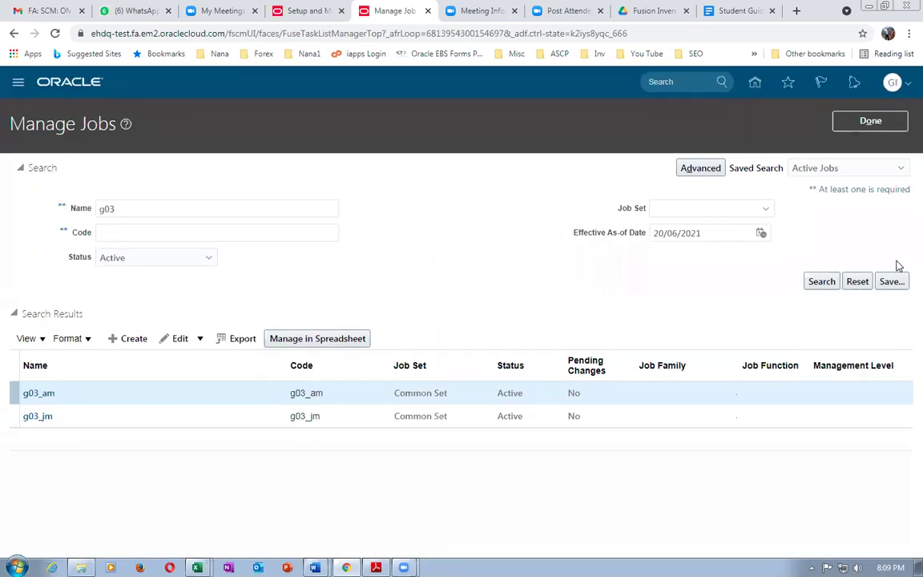
Refresh the g03 job search and open g03_mgr for an update effective 20/06/2021.
left_click(817, 279)
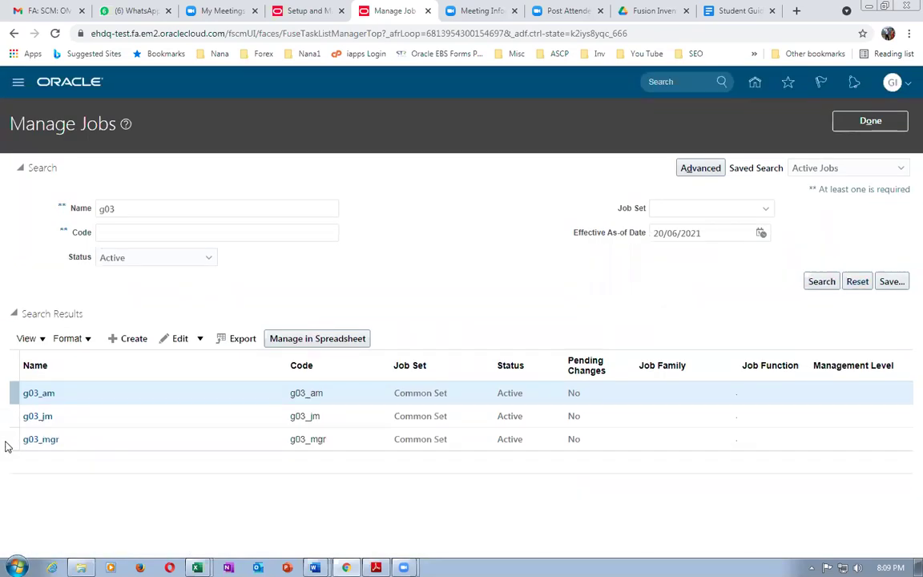
left_click(10, 439)
left_click(181, 340)
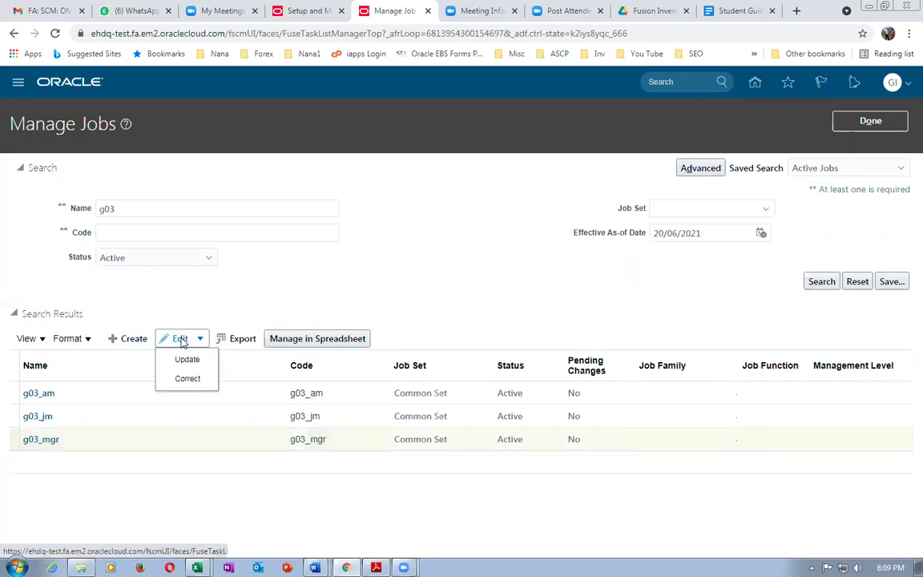
left_click(187, 359)
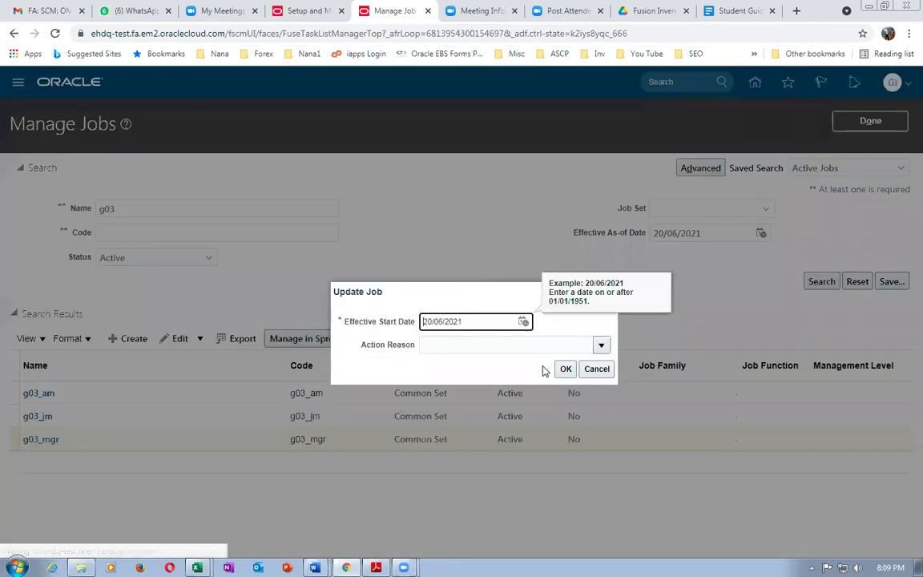
left_click(564, 370)
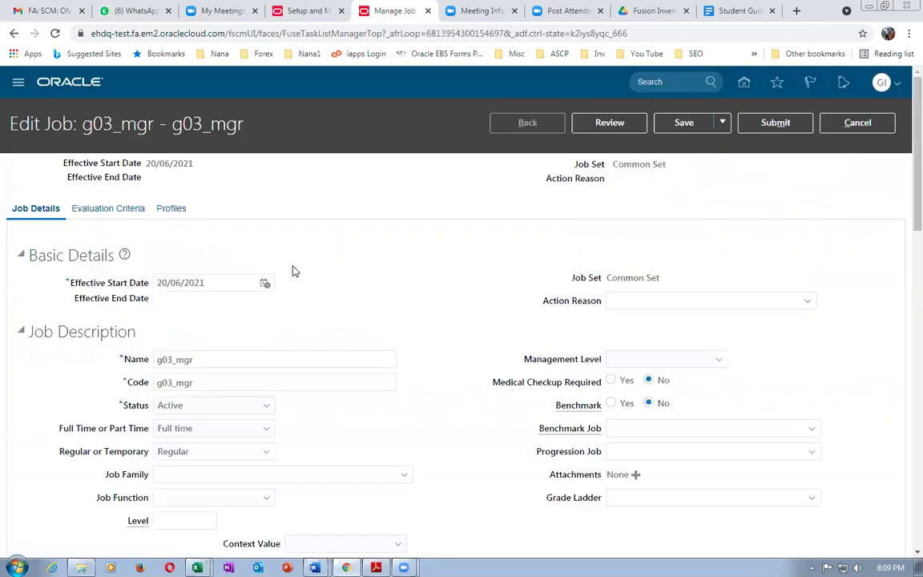
Set the level of job g03_mgr to 1003, then submit the update and acknowledge the confirmation.
scroll(293, 270, "down", 5)
left_click(165, 261)
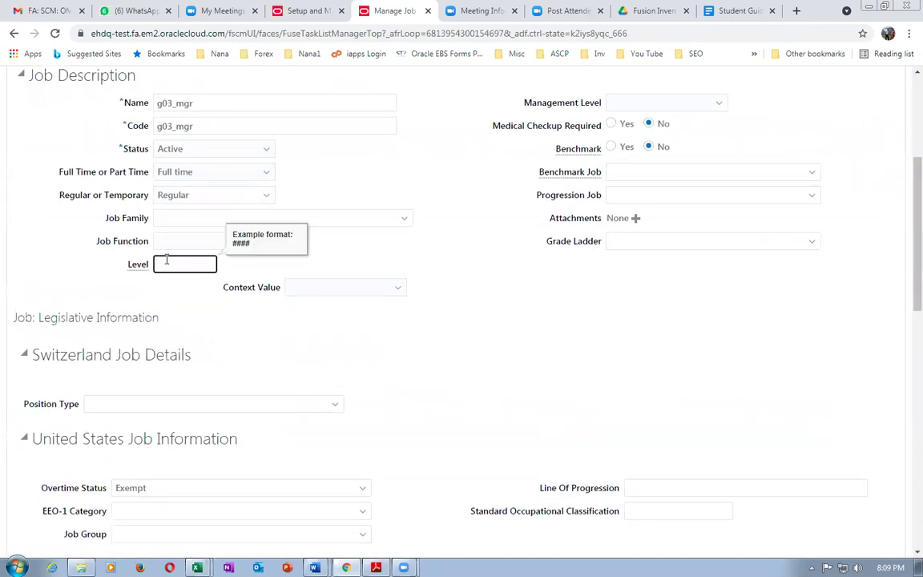
type("1003")
key("Tab")
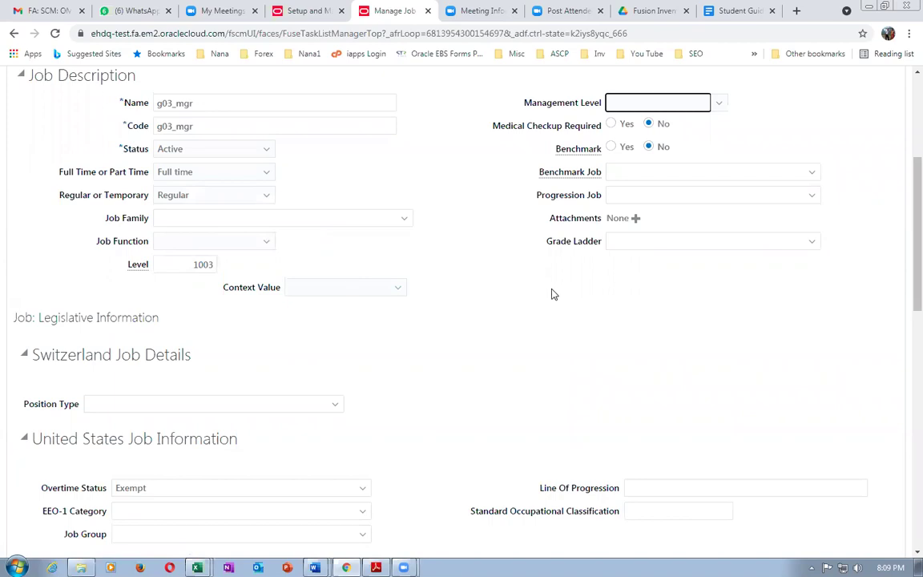
scroll(721, 232, "up", 5)
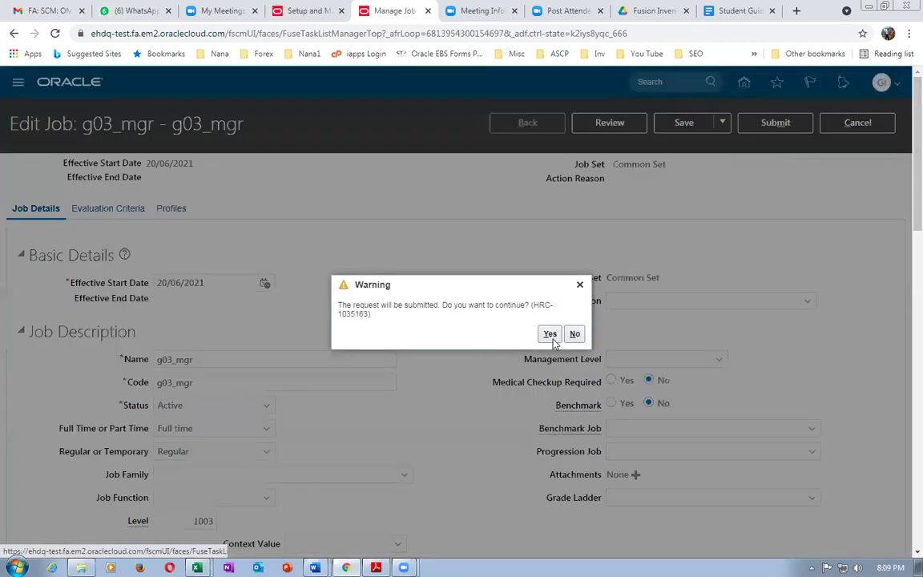
left_click(551, 338)
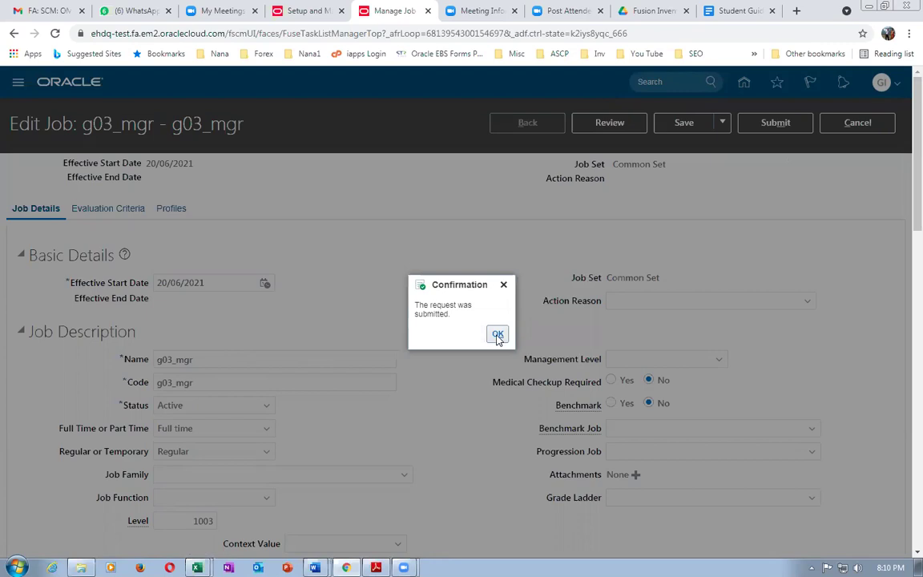
left_click(498, 335)
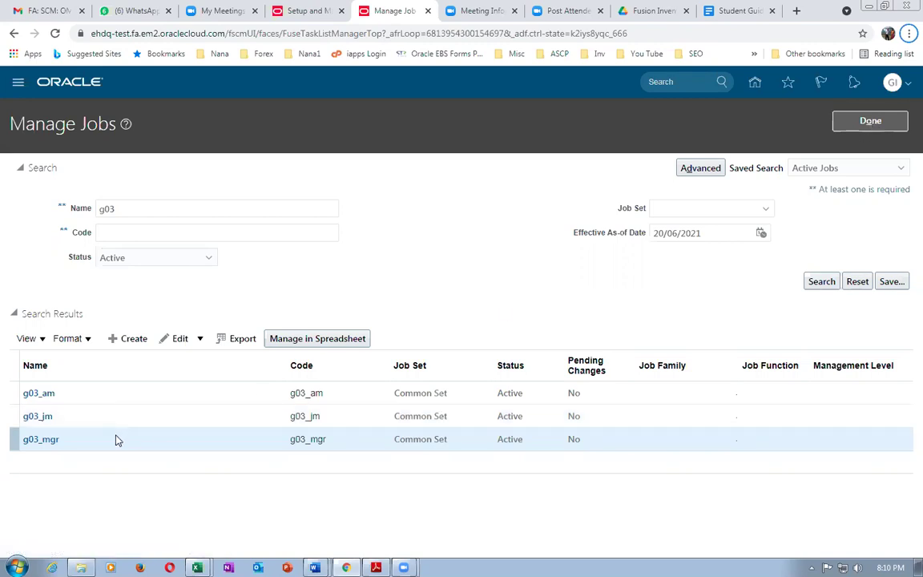
Open g03_mgr for another update with effective start date 01/01/1951, accepting correction of the existing record.
left_click(183, 342)
left_click(187, 358)
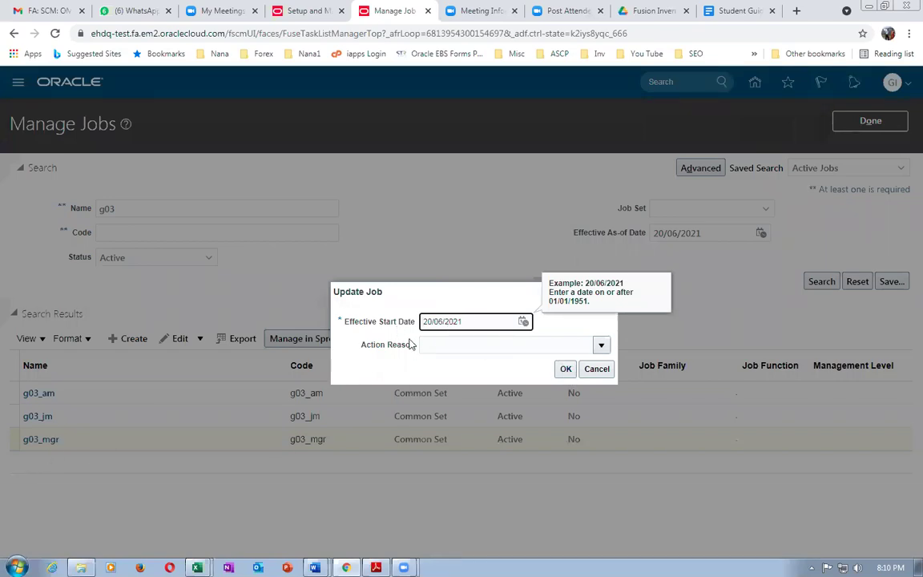
left_click_drag(477, 323, 267, 323)
type("01/01/1951")
key("Tab")
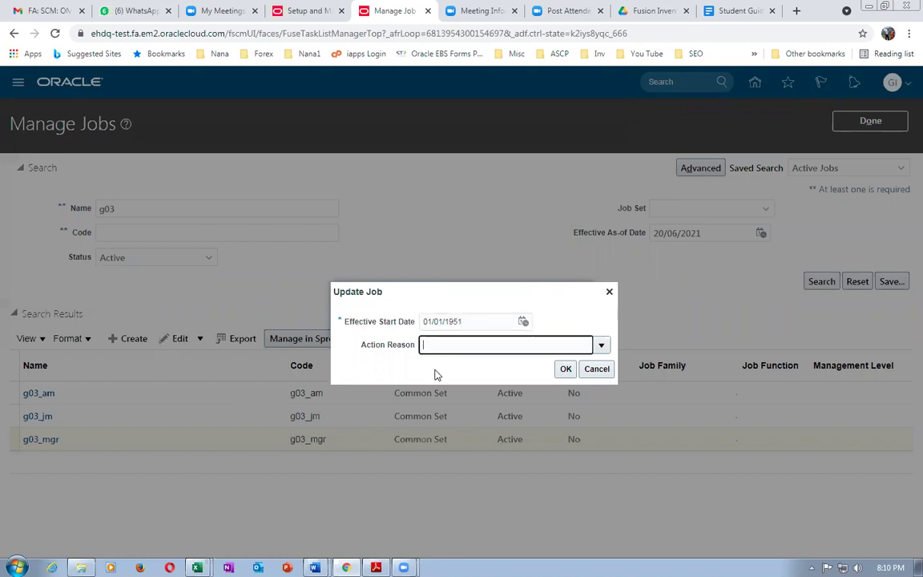
left_click(564, 369)
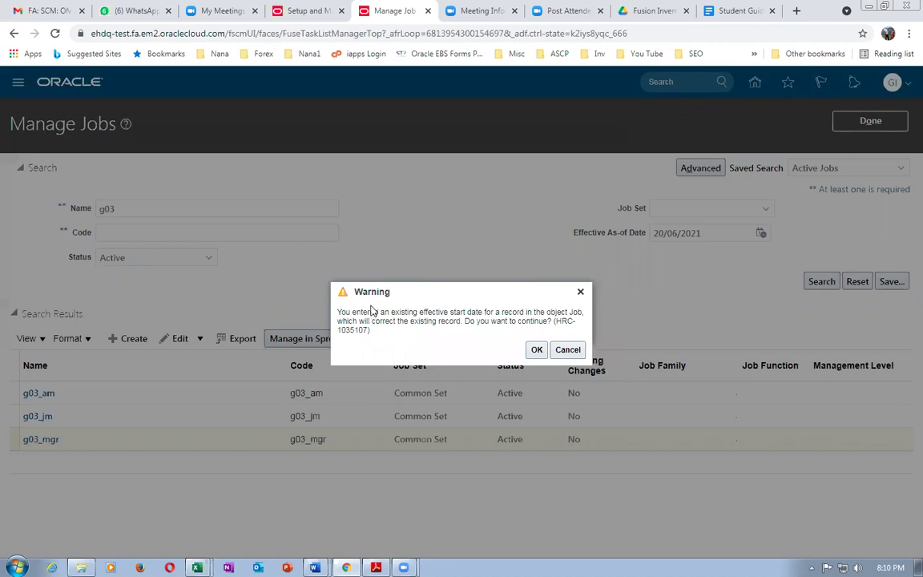
left_click_drag(355, 311, 366, 334)
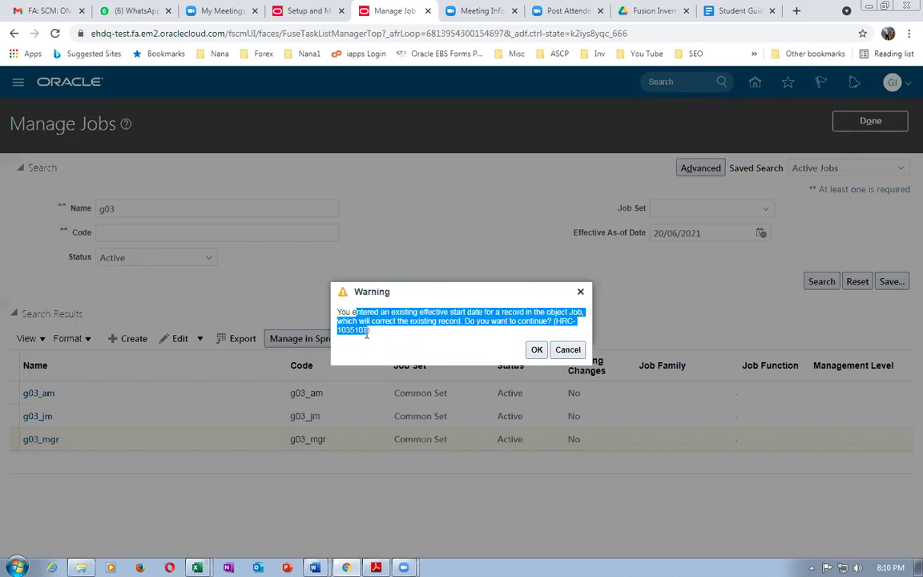
left_click(537, 350)
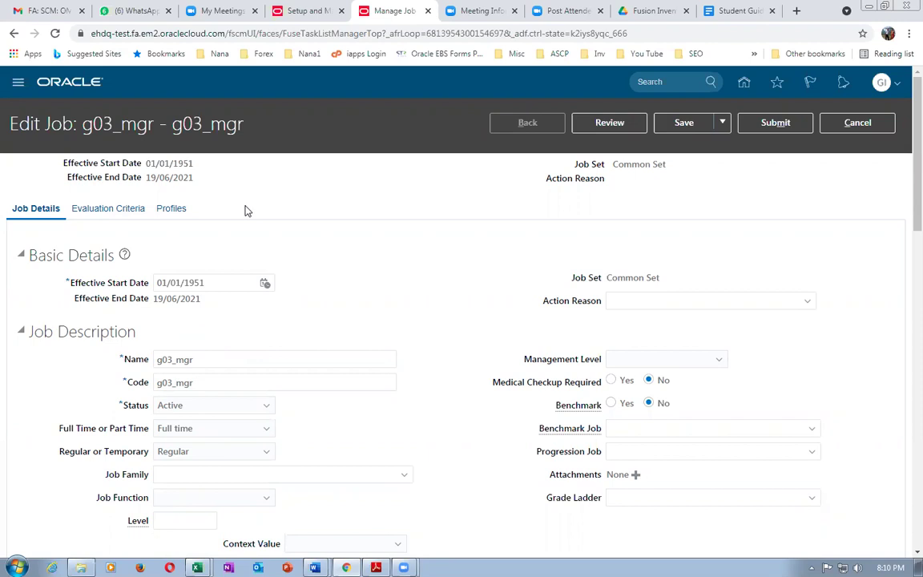
Enter level 1003 on the 01/01/1951 record of g03_mgr, then cancel the edit and discard the changes.
scroll(248, 210, "down", 3)
scroll(248, 210, "up", 3)
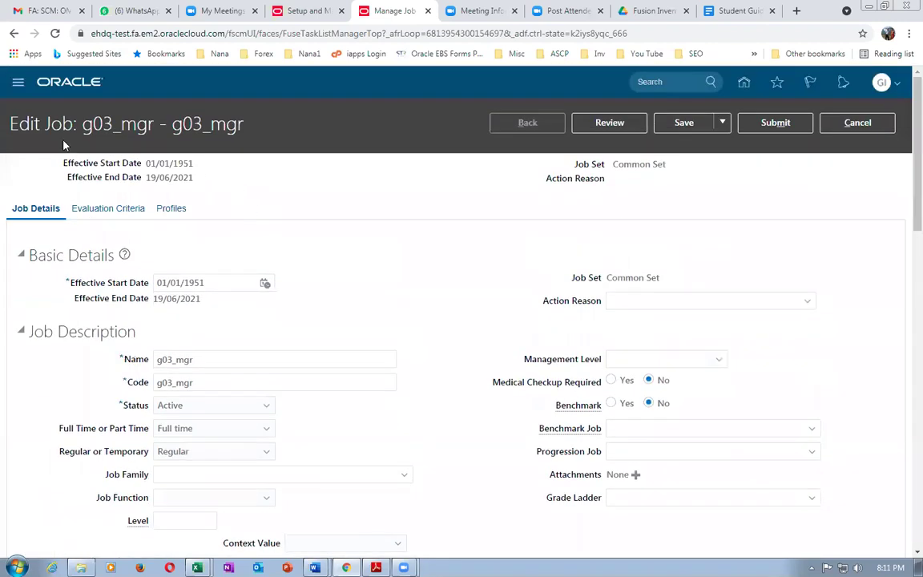
scroll(109, 466, "down", 2)
left_click(169, 392)
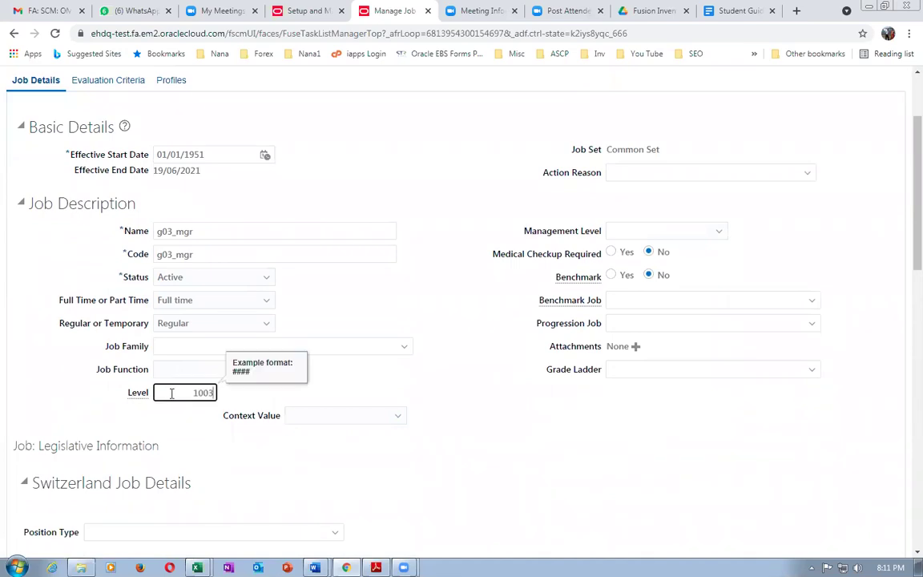
key("Tab")
left_click(413, 329)
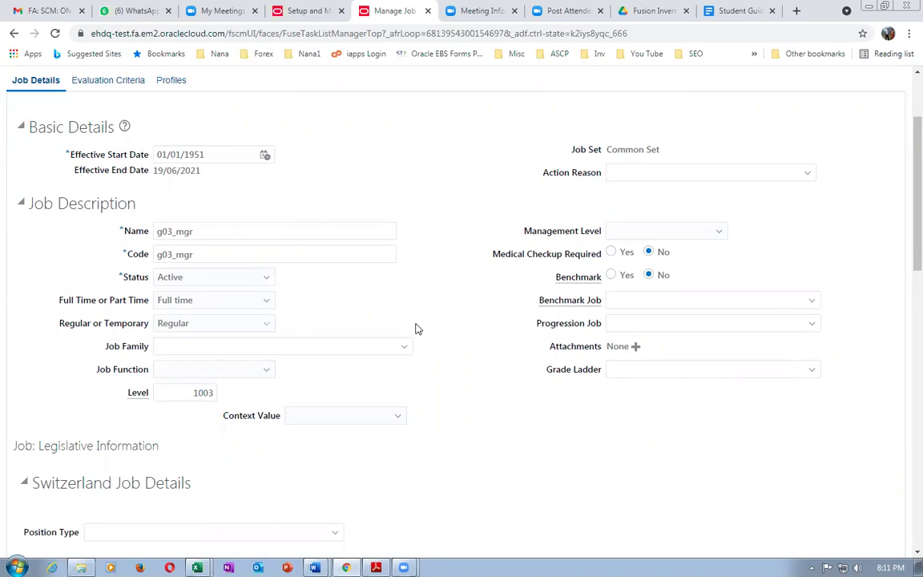
scroll(415, 330, "up", 2)
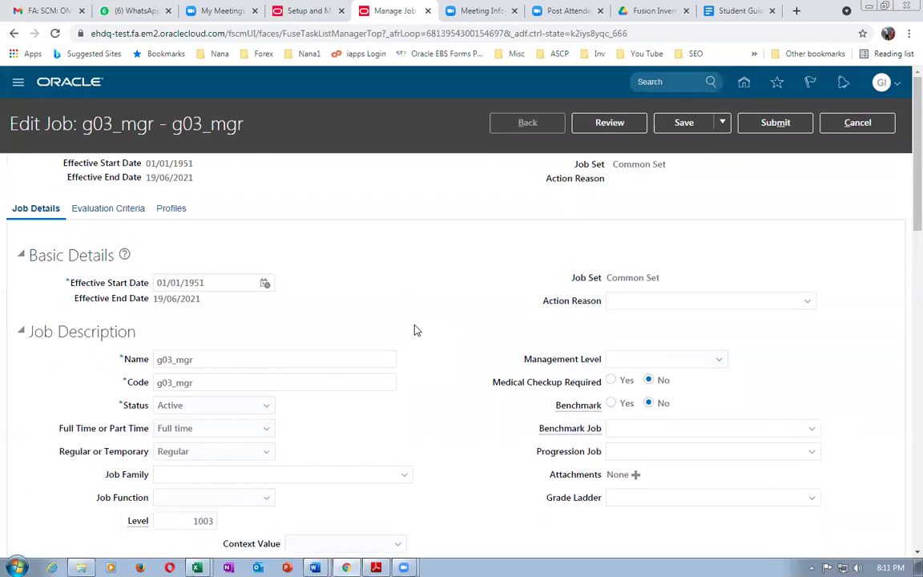
left_click(851, 123)
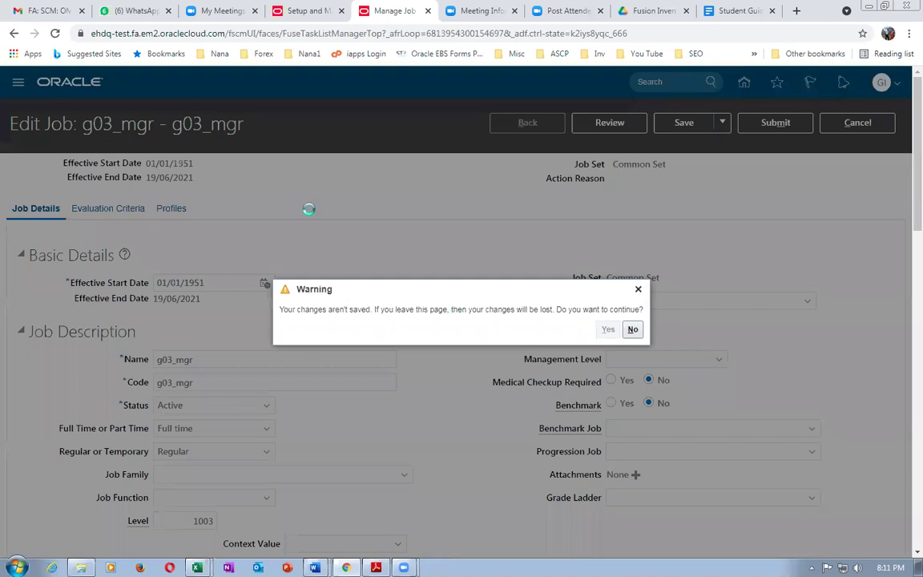
key("alt+y")
left_click(841, 128)
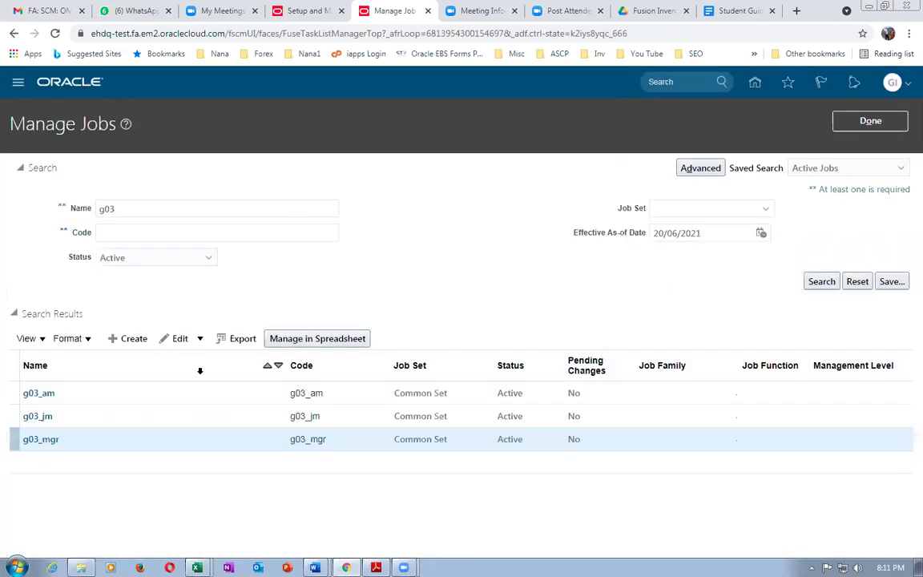
Open job g03_mgr in Correct mode.
left_click(181, 338)
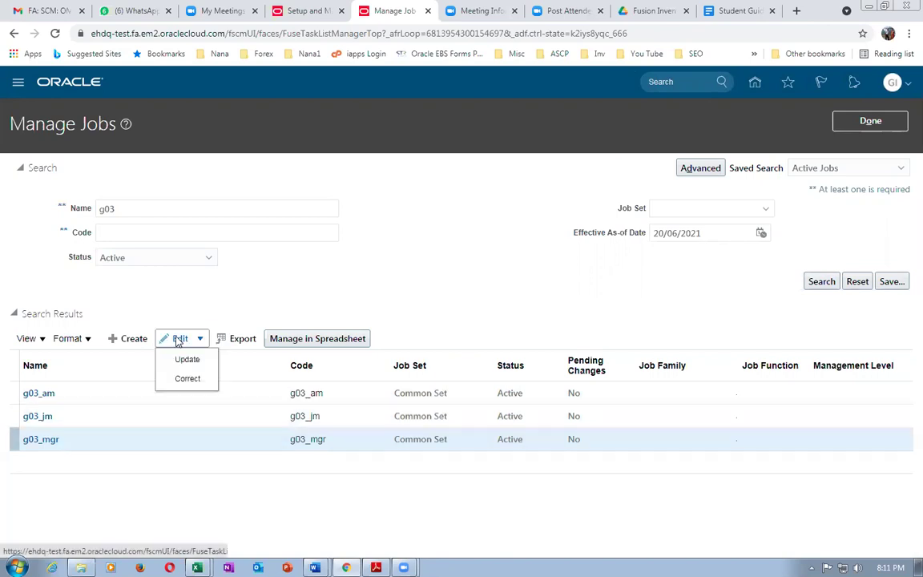
left_click(192, 379)
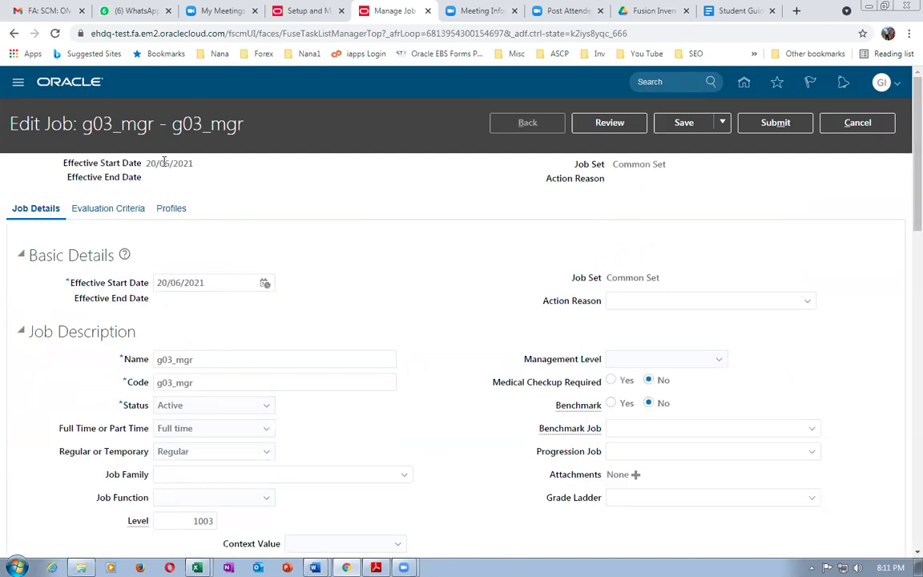
Cancel the correction of job g03_mgr, discard the edit, and return to the jobs list.
left_click_drag(147, 163, 195, 176)
left_click(344, 200)
left_click(857, 123)
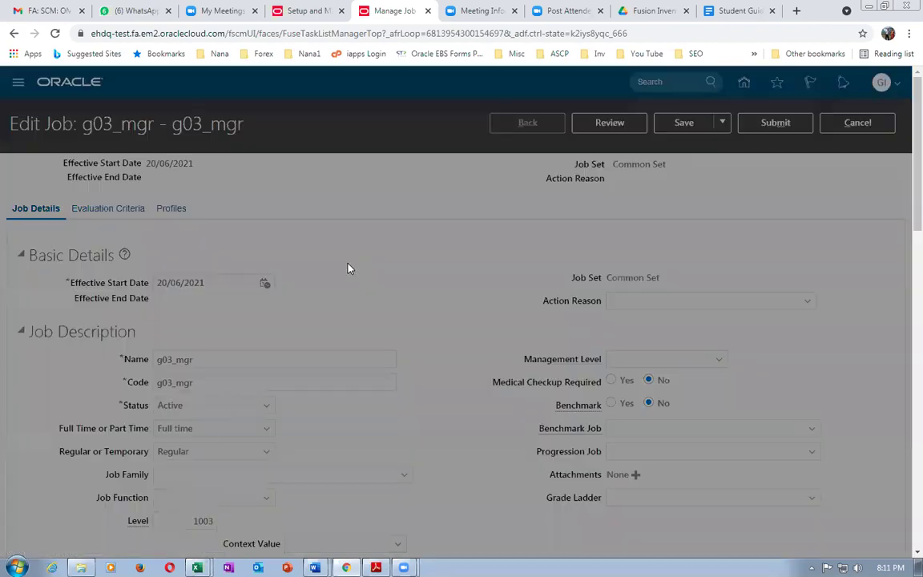
left_click(606, 329)
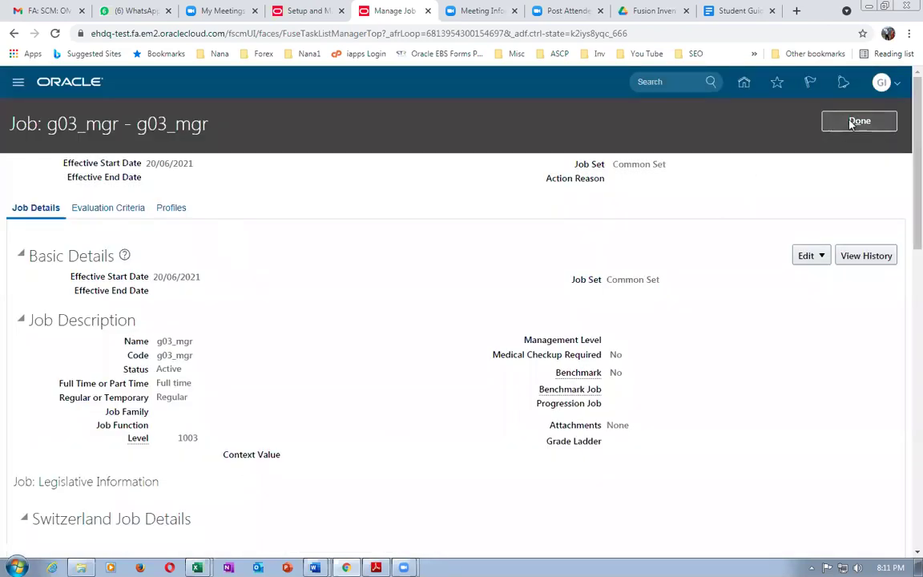
left_click(858, 121)
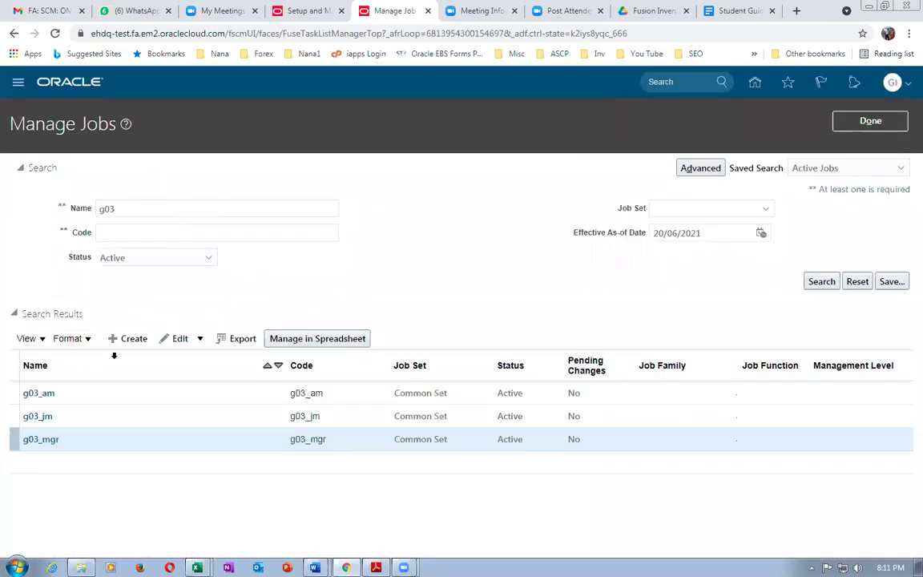
Create a new job with g03_mgr_2 as both name and code, and continue to its job details.
left_click(133, 339)
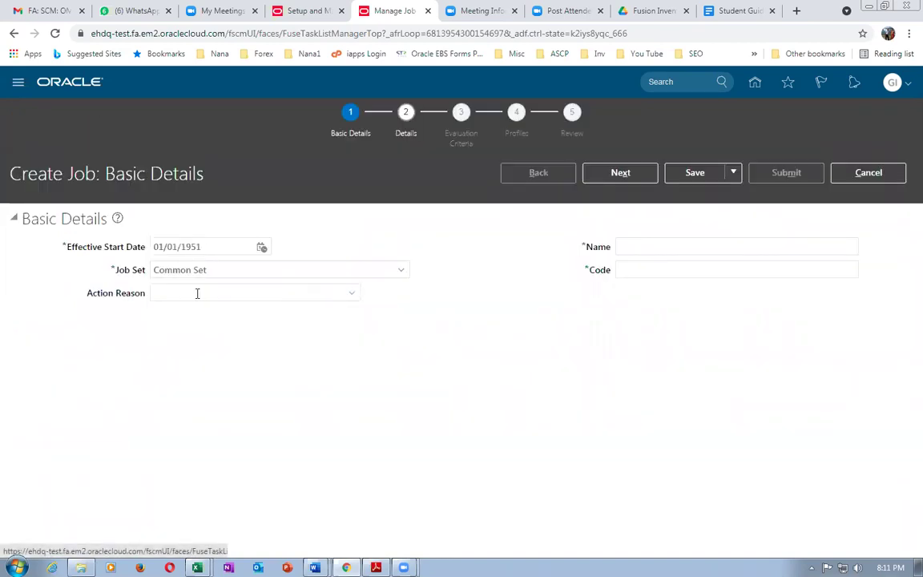
left_click(643, 246)
type("g03")
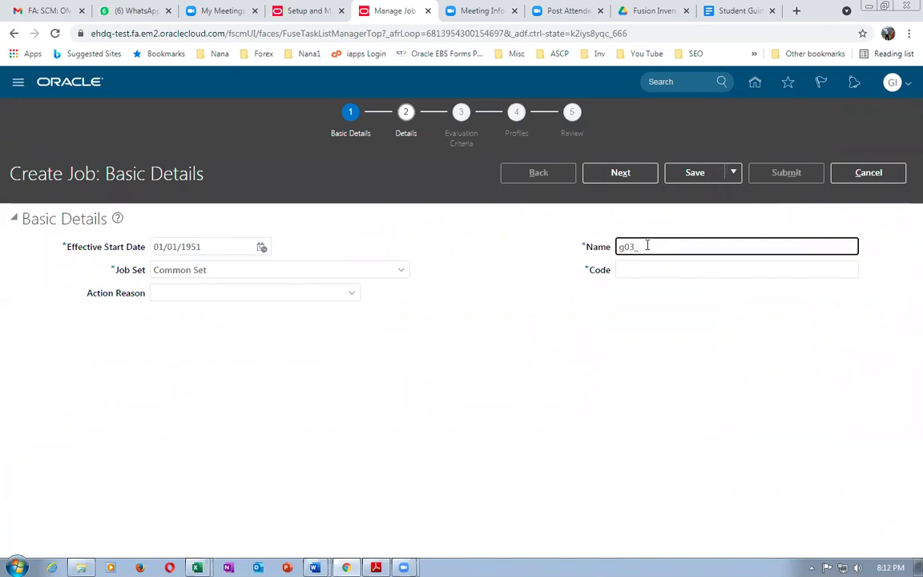
type("_mu")
key("Tab")
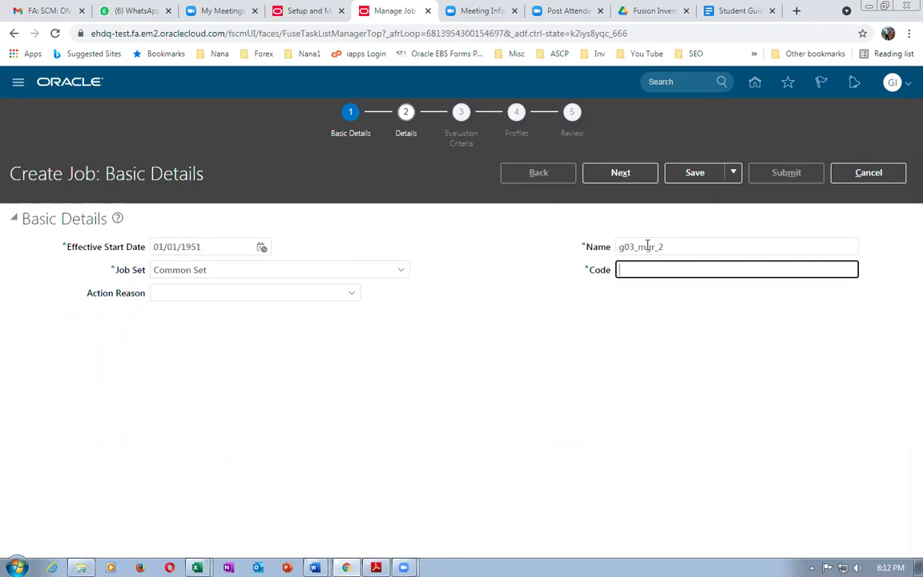
key("shift+Tab")
key("ctrl+c")
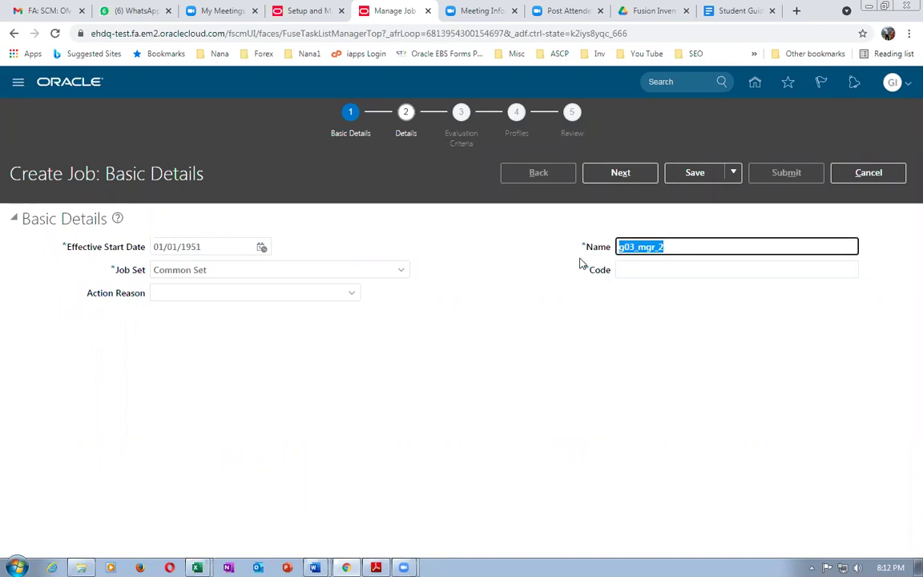
left_click(635, 271)
key("ctrl+v")
left_click(570, 344)
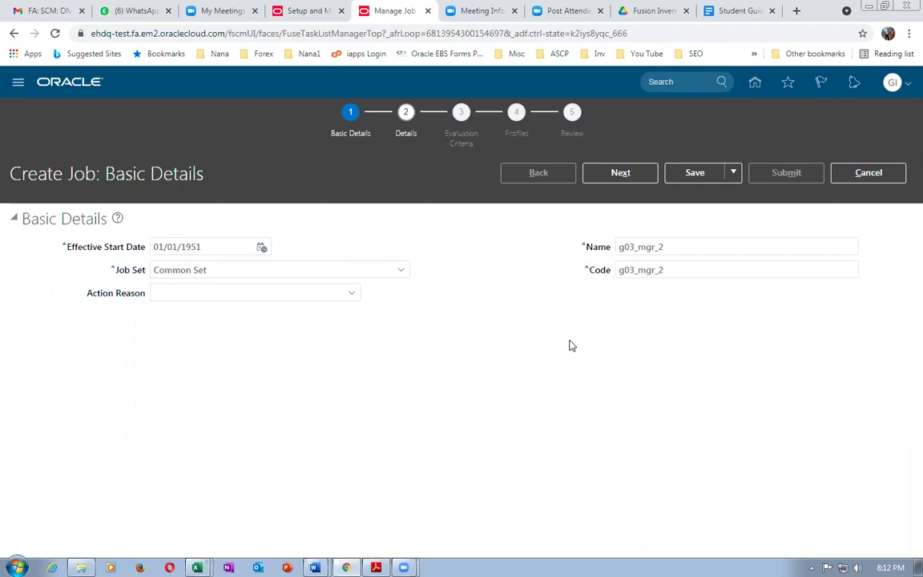
left_click(629, 174)
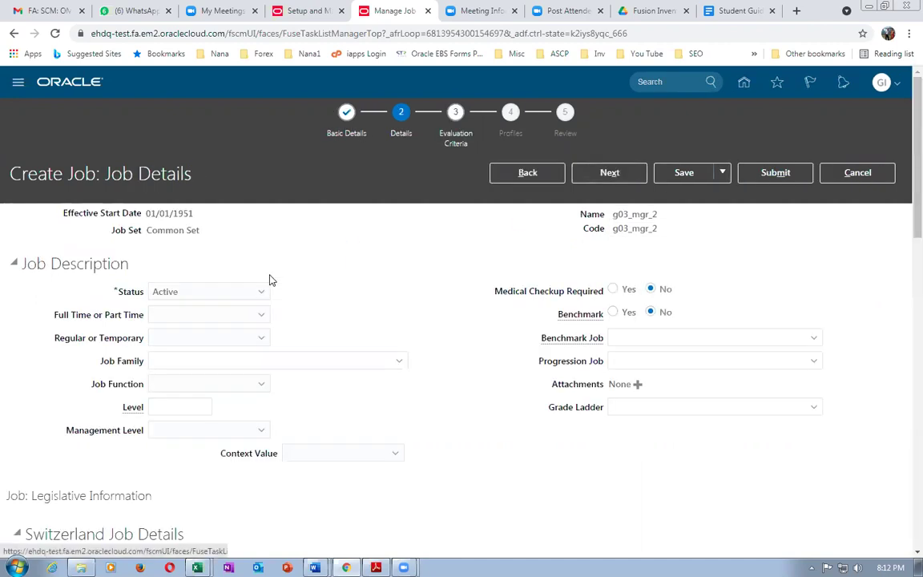
Set job g03_mgr_2 to Full time and Regular, with level 1003.
left_click(187, 314)
left_click(186, 349)
left_click(191, 339)
left_click(168, 373)
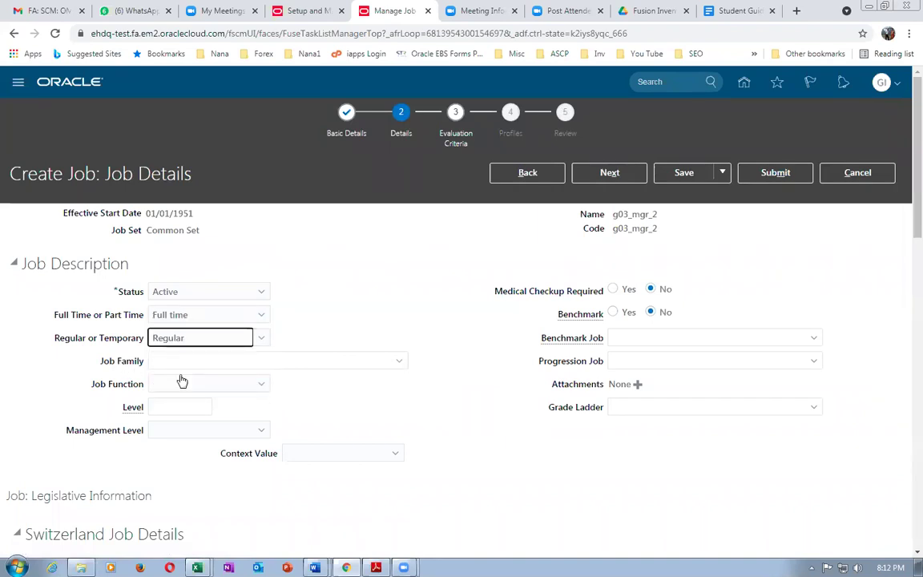
left_click(181, 408)
type("1003")
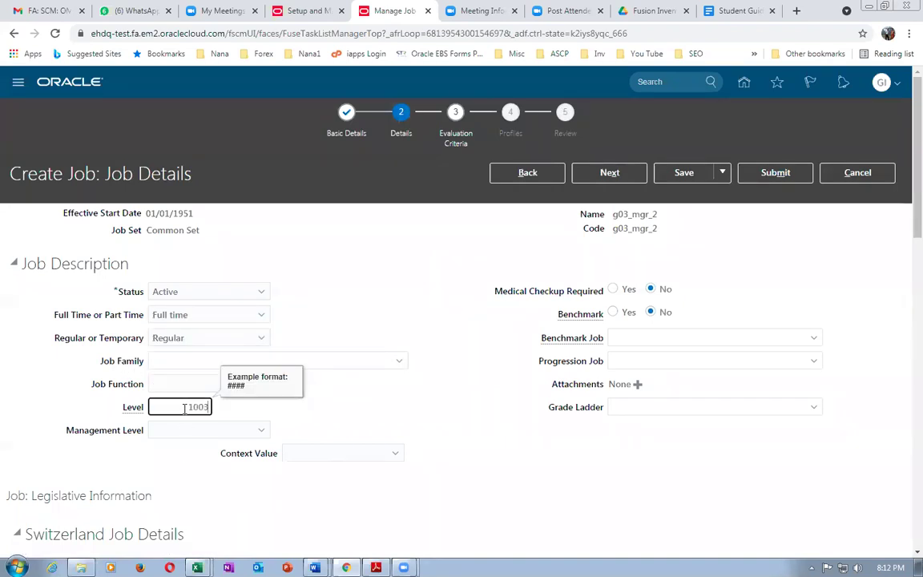
key("Tab")
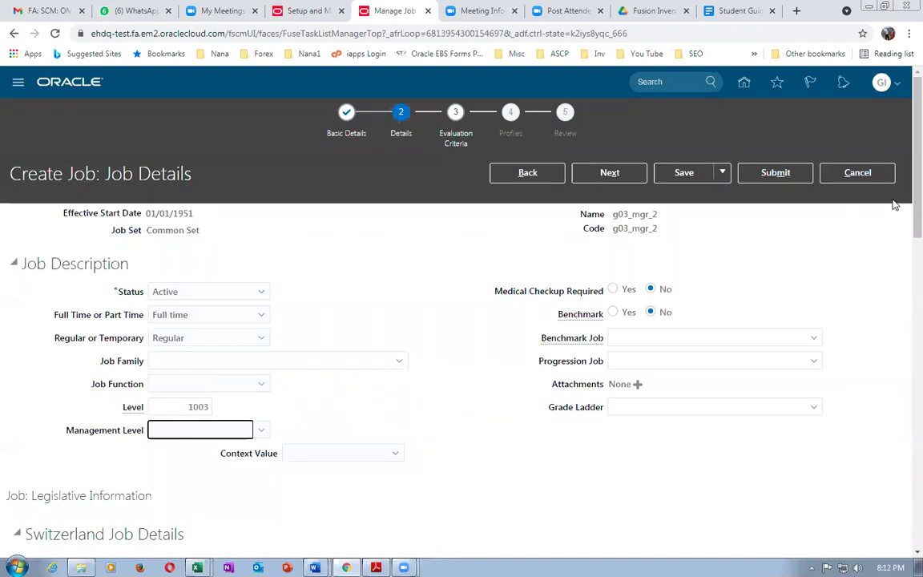
Submit job g03_mgr_2, accept the submission warning, and acknowledge the confirmation.
left_click(786, 184)
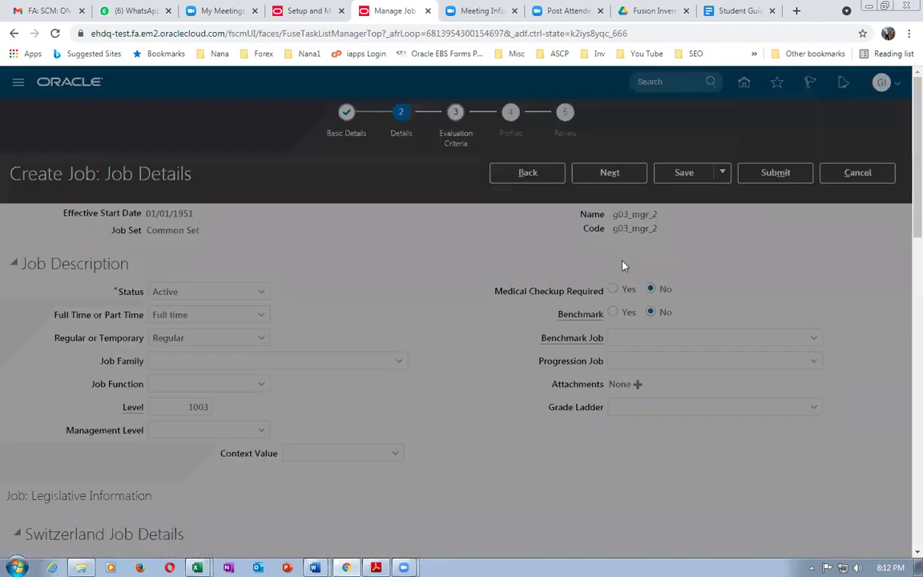
left_click(550, 333)
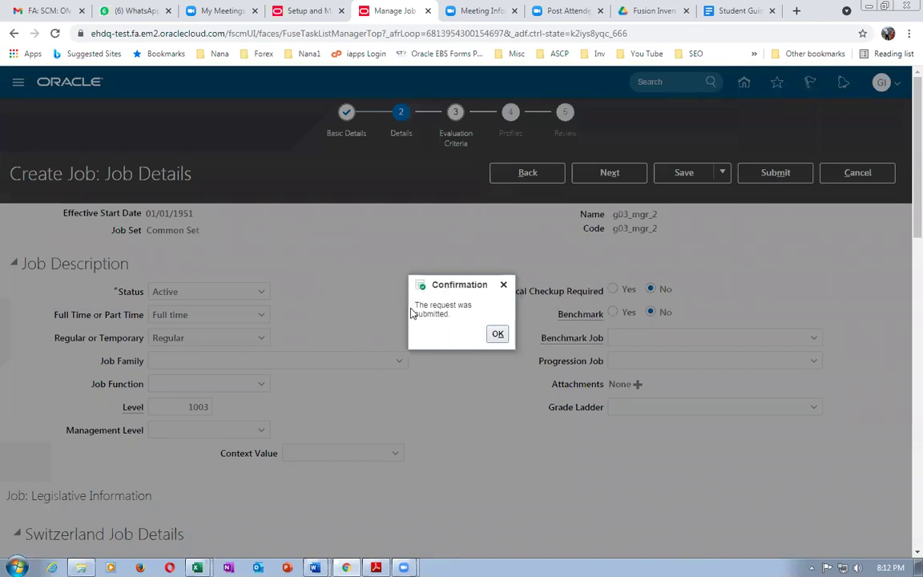
left_click(497, 334)
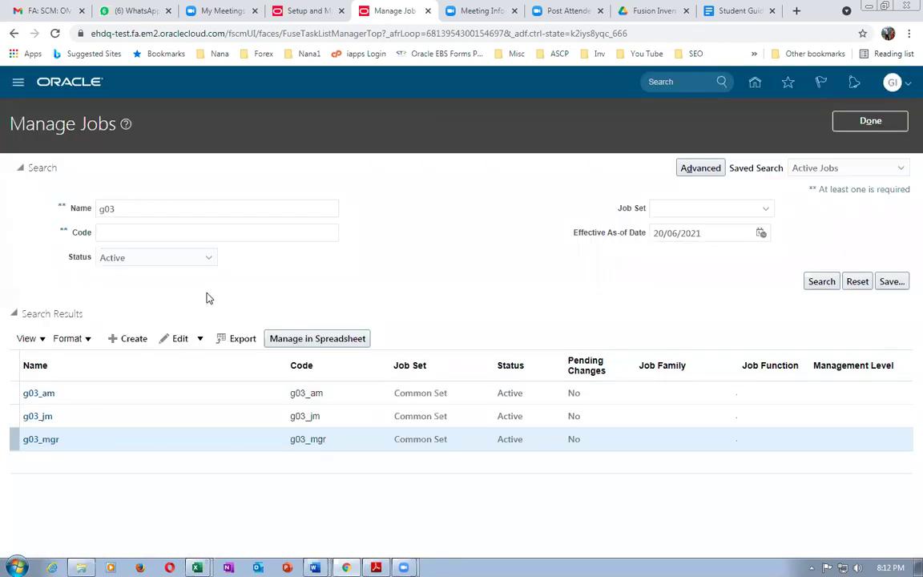
Switch to the Excel worksheet and copy the task name Manage Departments from item 38.
key("alt+Tab")
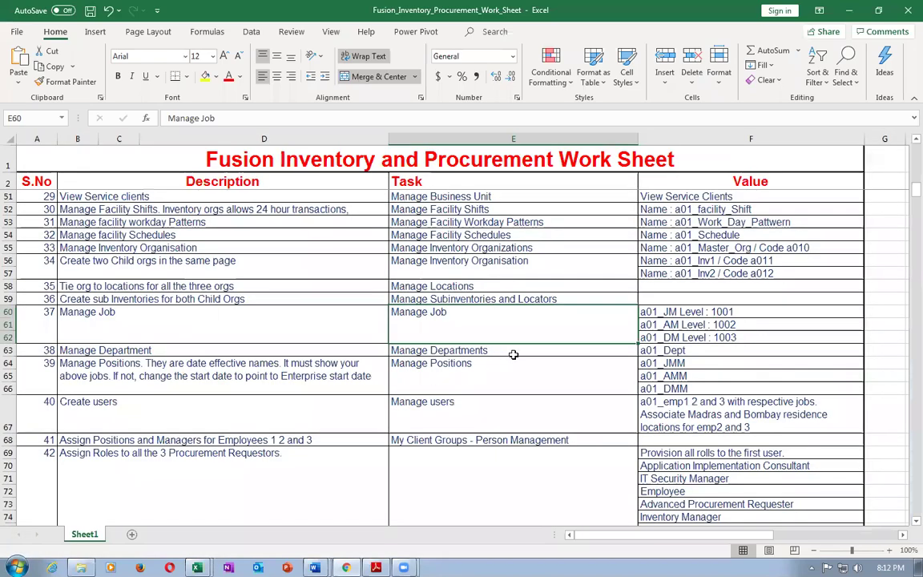
left_click(439, 350)
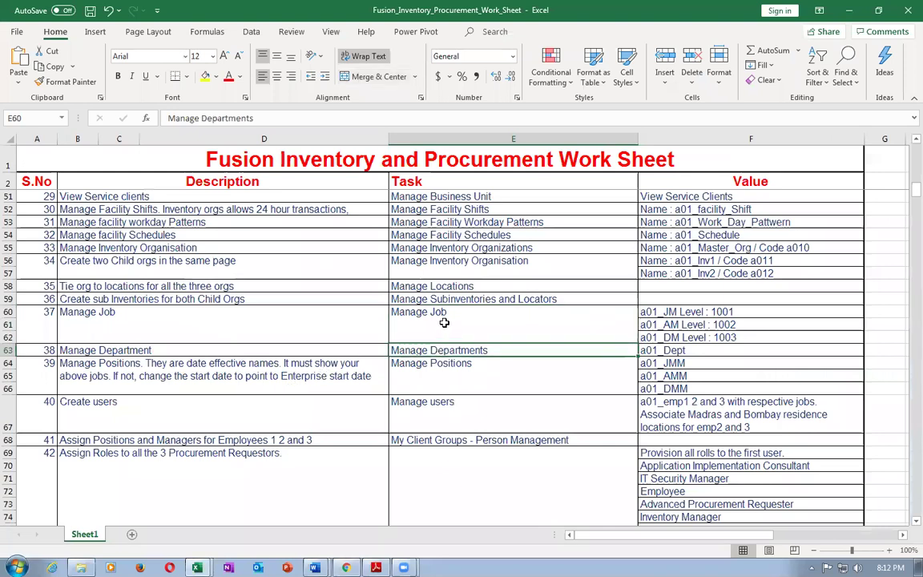
left_click(58, 316)
left_click(92, 316)
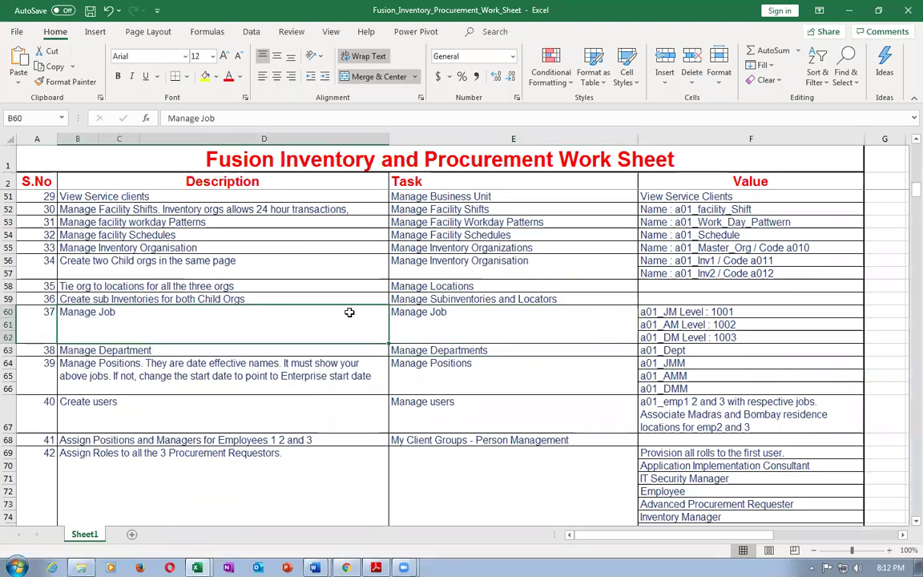
left_click(479, 350)
key("ctrl+c")
Switch back to Oracle Fusion, rerun the g03 job search, and close the jobs page.
key("alt+Tab")
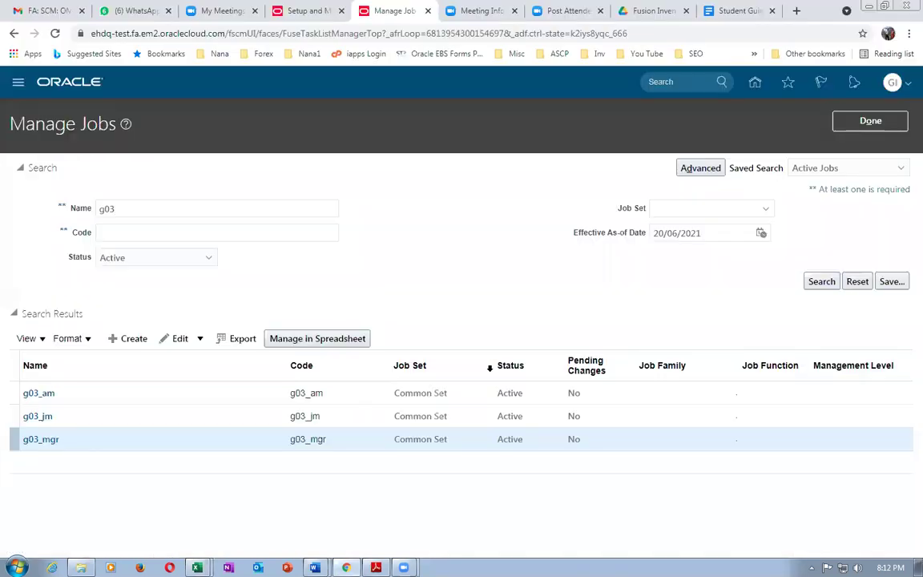
left_click(820, 281)
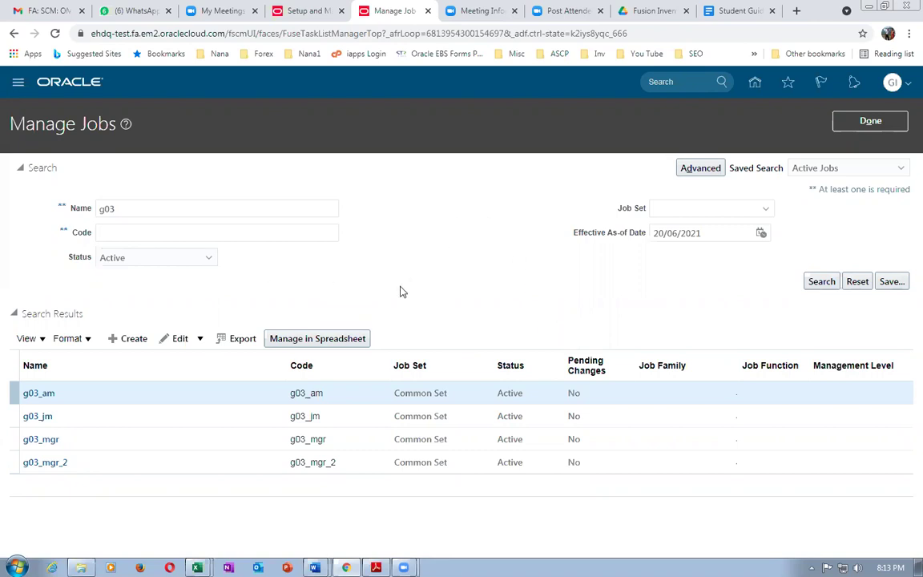
left_click(869, 120)
Search the setup tasks for Manage Departments and open that task.
left_click(233, 142)
left_click_drag(233, 143, 154, 145)
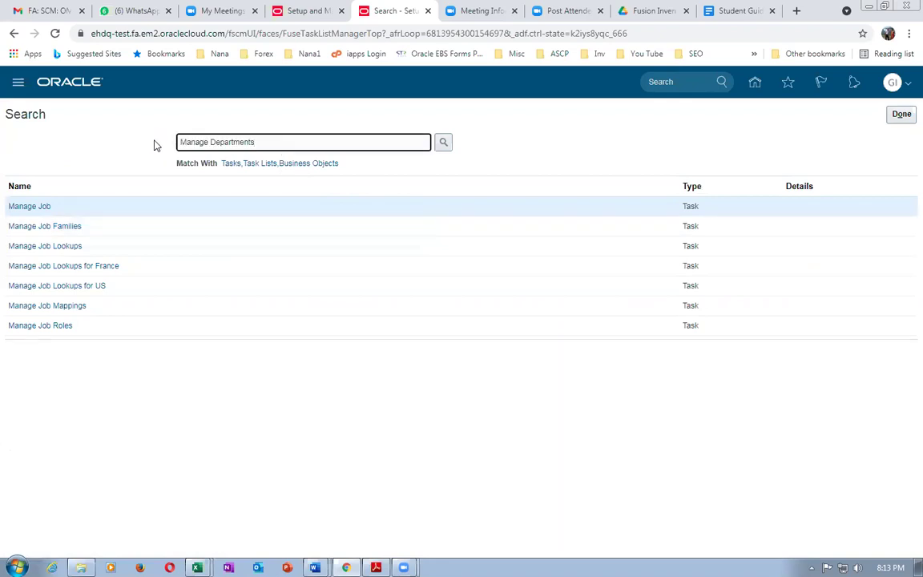
key("Return")
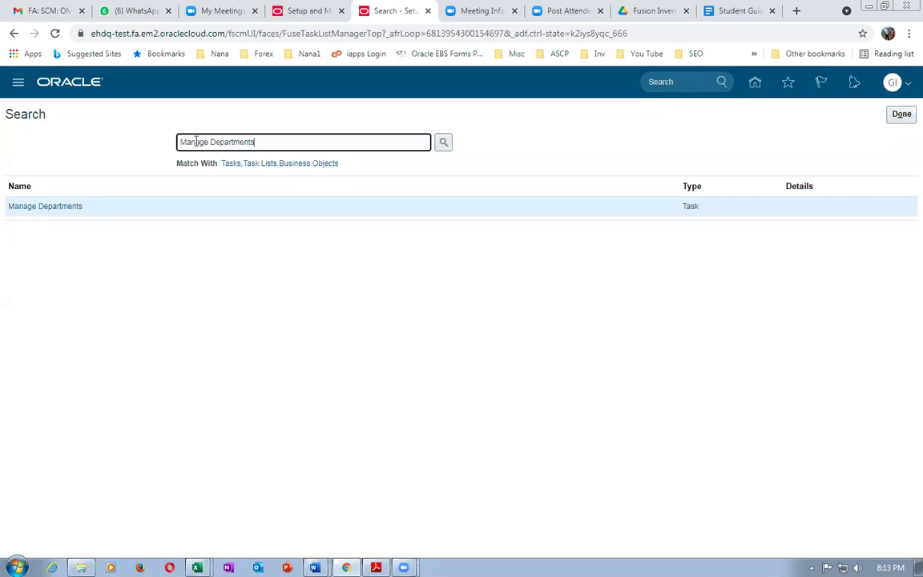
left_click_drag(189, 142, 234, 143)
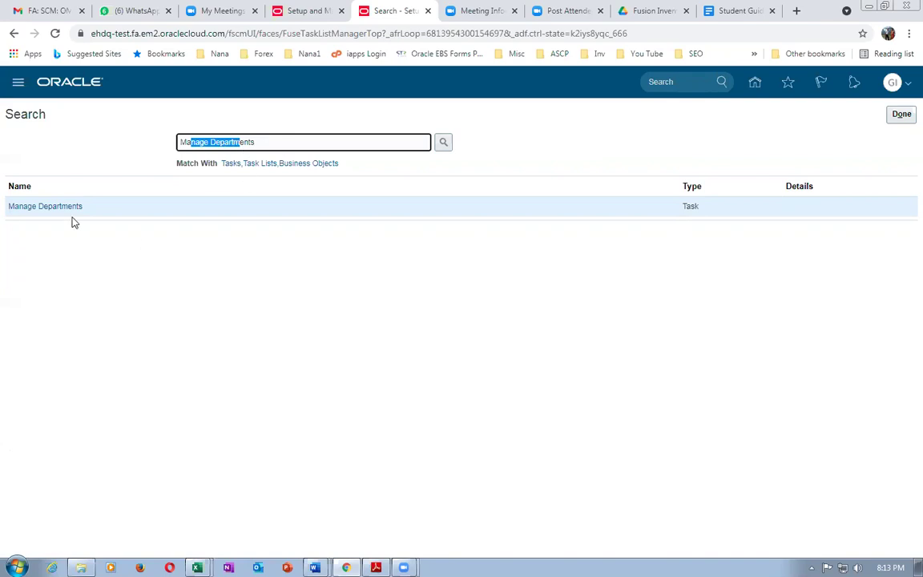
left_click(67, 207)
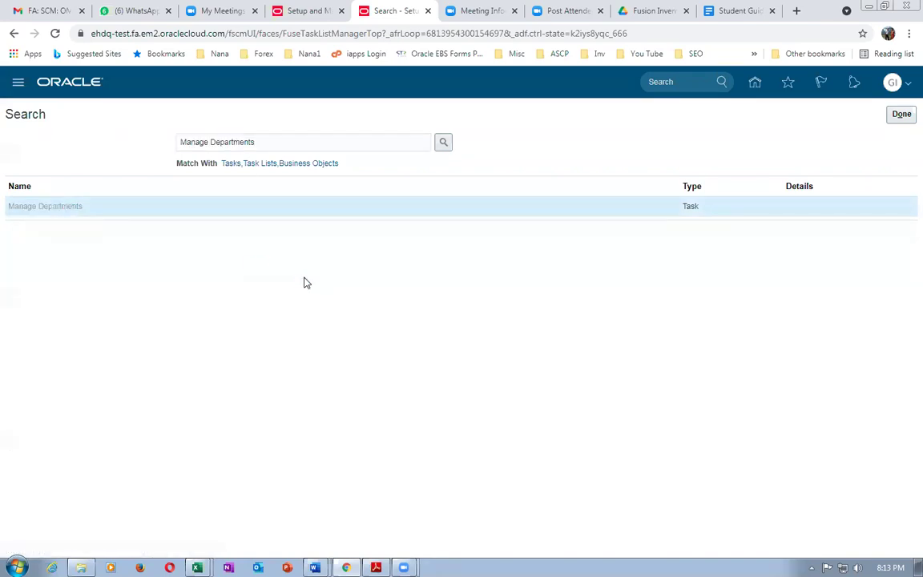
Create a new department named g03_Dept_1 in Common Set and continue to its department details.
left_click(144, 338)
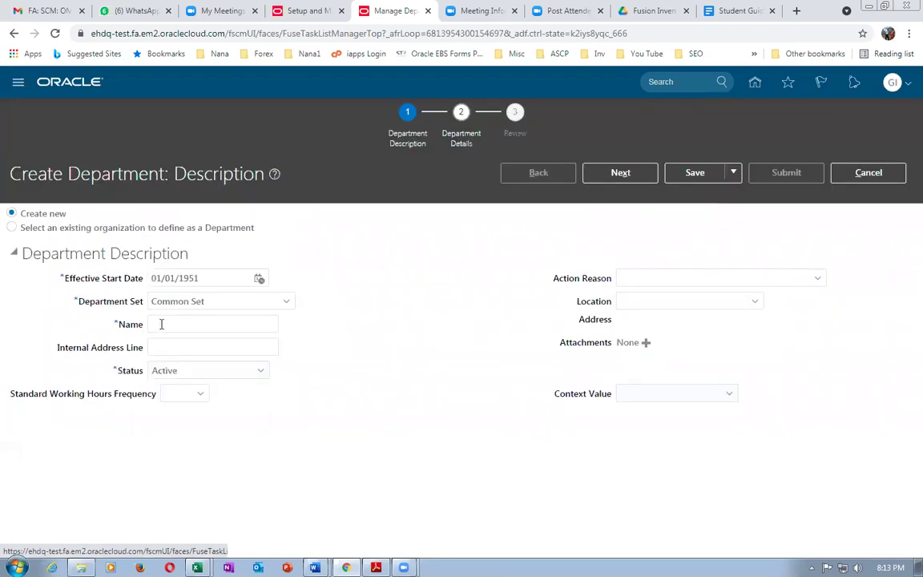
left_click(163, 323)
type("g0")
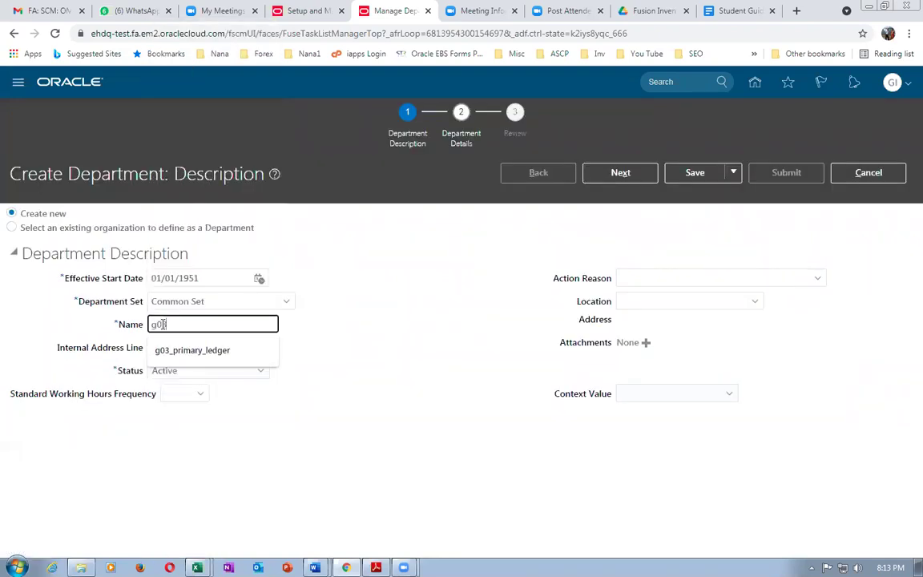
type("1_De[p")
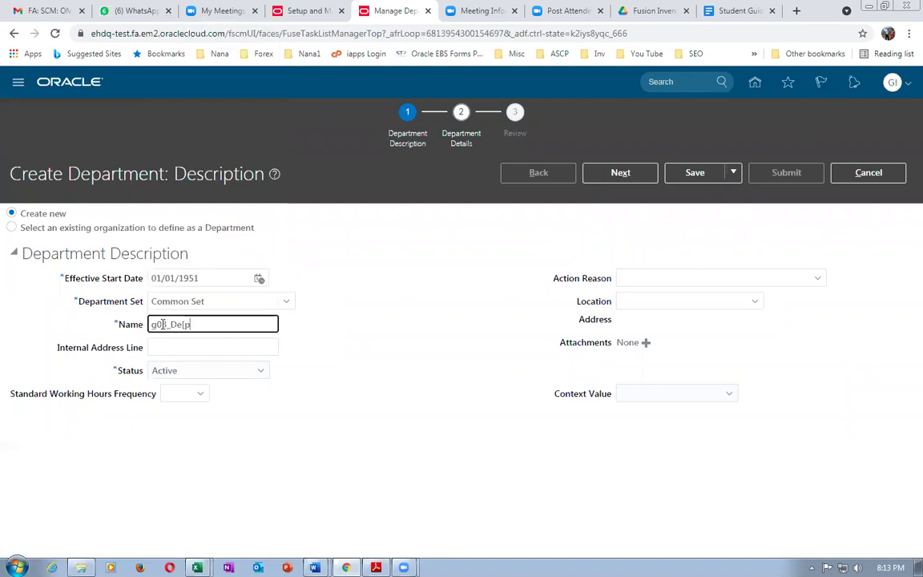
key("BackSpace")
key("BackSpace")
type("pt_1")
left_click(163, 324)
key("BackSpace")
type("3")
left_click(337, 346)
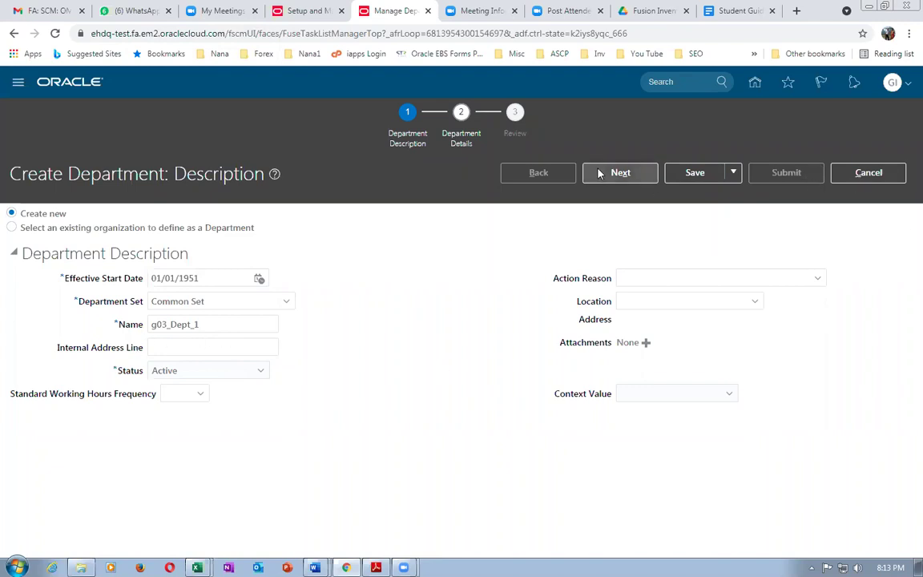
left_click(628, 176)
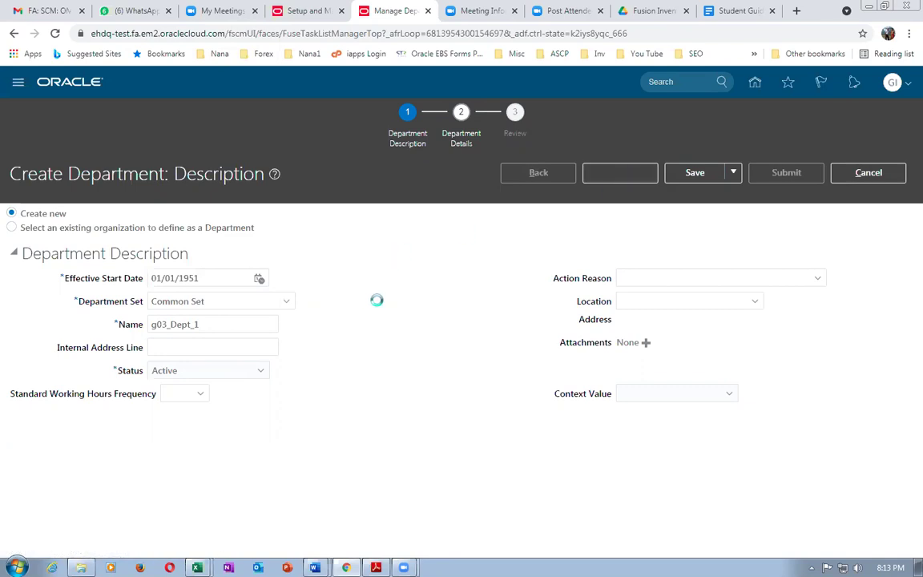
Look over the department details of g03_Dept_1, then submit the department without entering details and accept the warning.
scroll(381, 306, "down", 3)
scroll(381, 306, "down", 4)
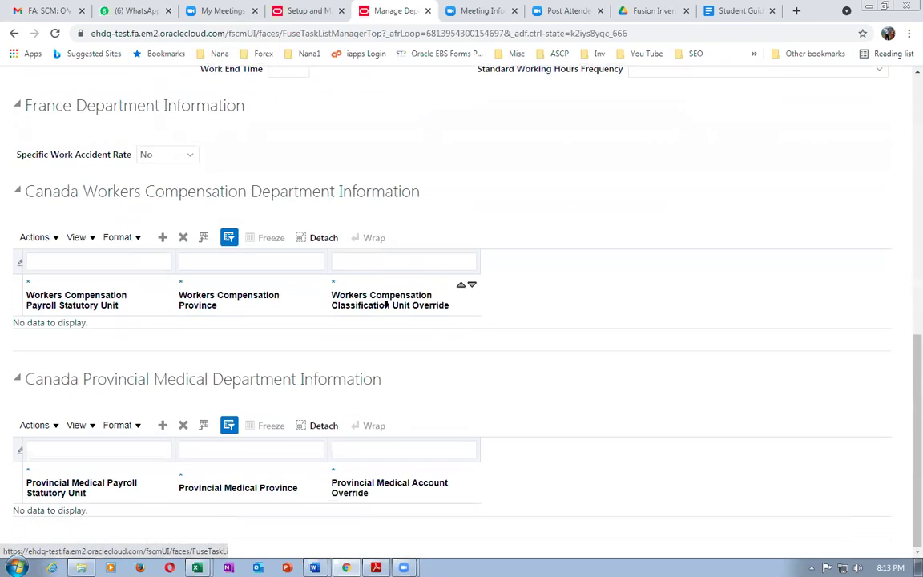
scroll(385, 303, "up", 3)
scroll(386, 303, "up", 2)
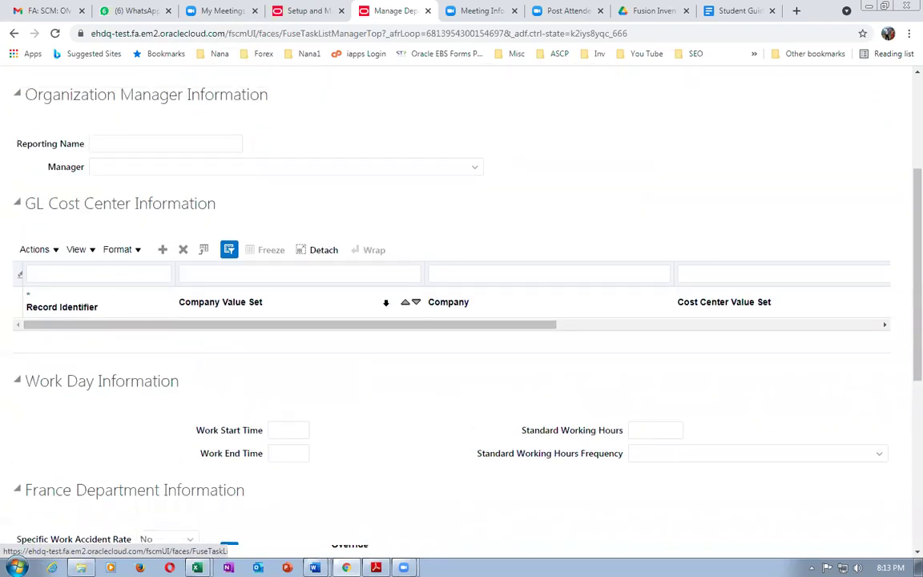
scroll(385, 303, "up", 3)
scroll(385, 303, "down", 1)
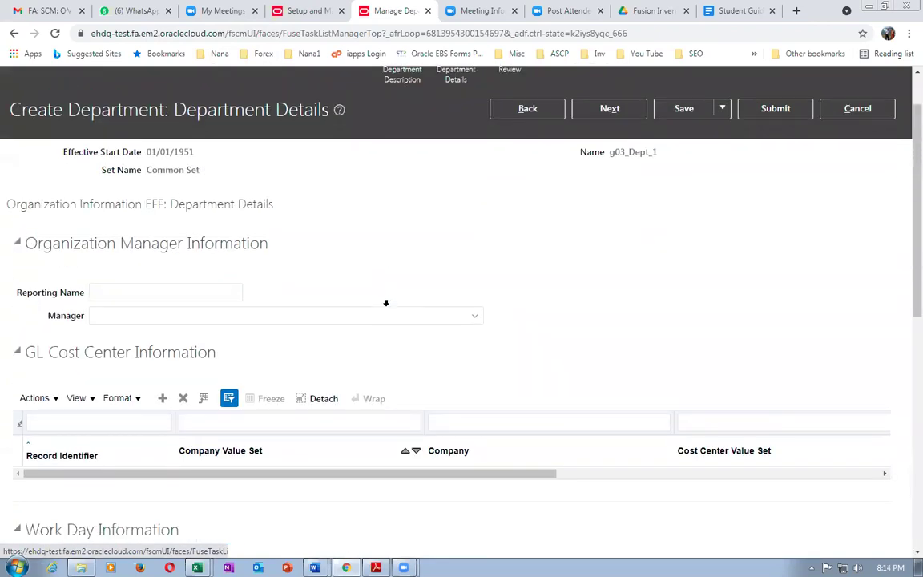
scroll(385, 306, "up", 1)
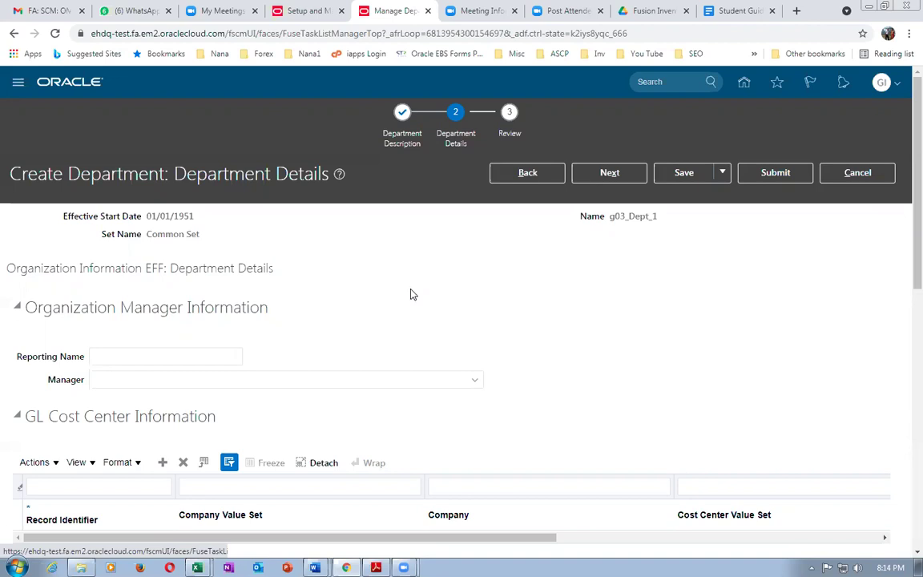
left_click(789, 176)
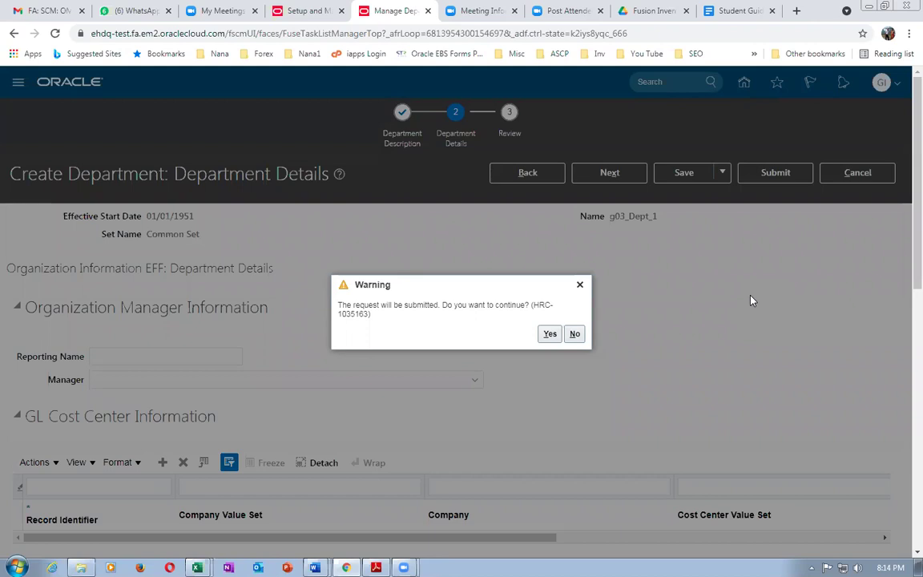
left_click(549, 335)
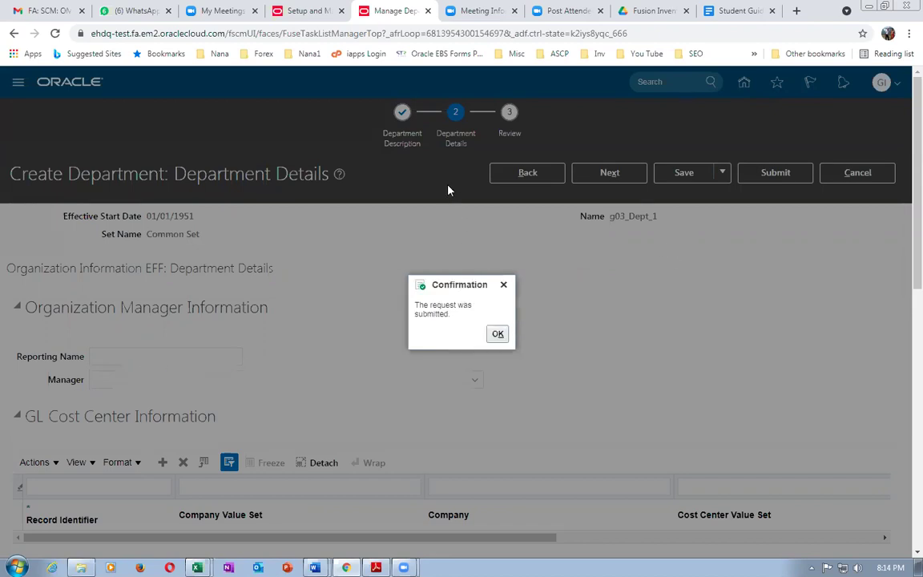
Dismiss the department confirmation, leave Manage Departments, and switch to the Excel worksheet to copy the Manage Positions task name.
left_click(497, 334)
left_click(893, 121)
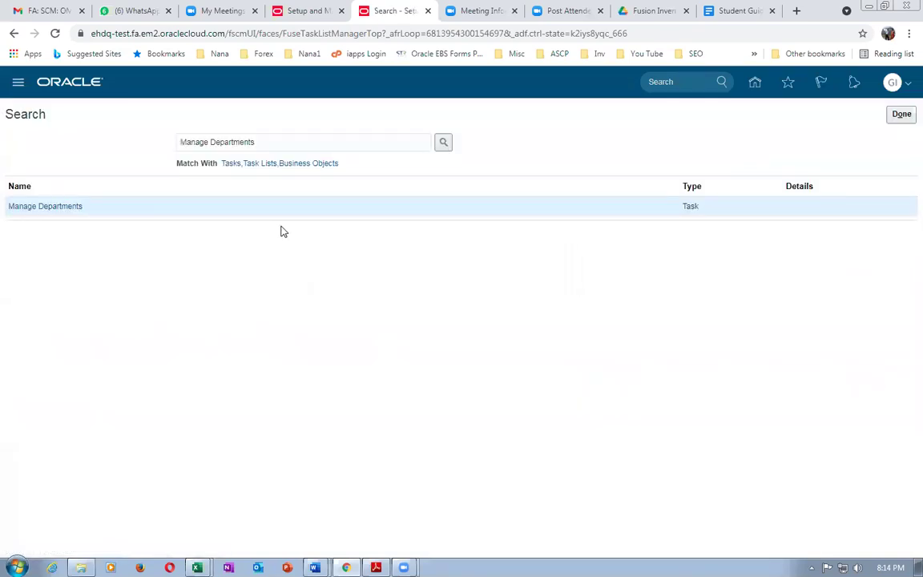
key("alt+Tab")
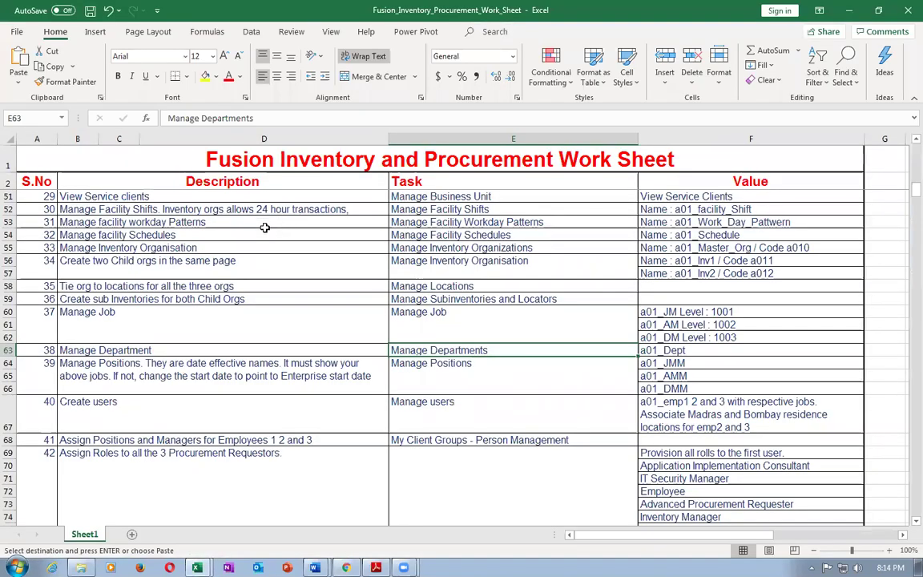
left_click(253, 375)
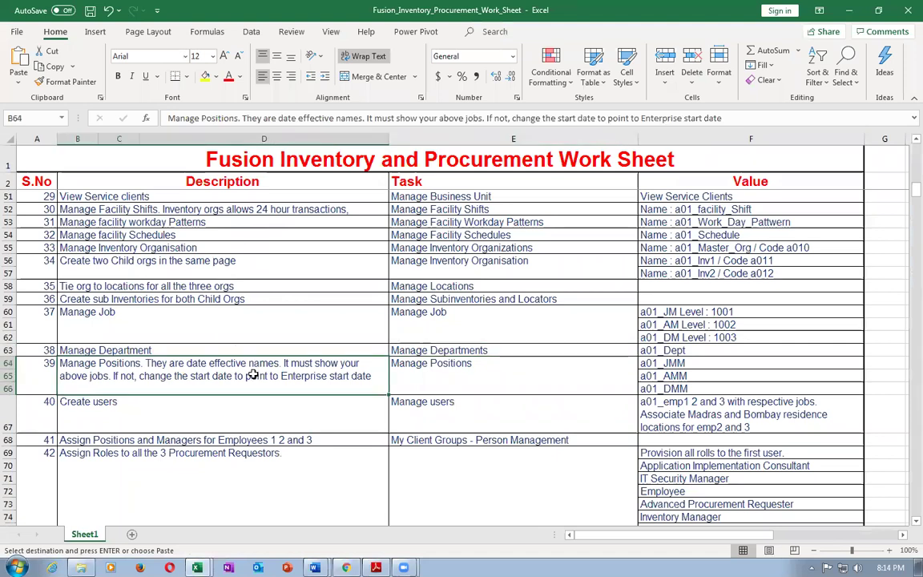
key("Right")
Switch back to Oracle Fusion, search the setup tasks for Manage Positions, and open that task.
key("alt+Tab")
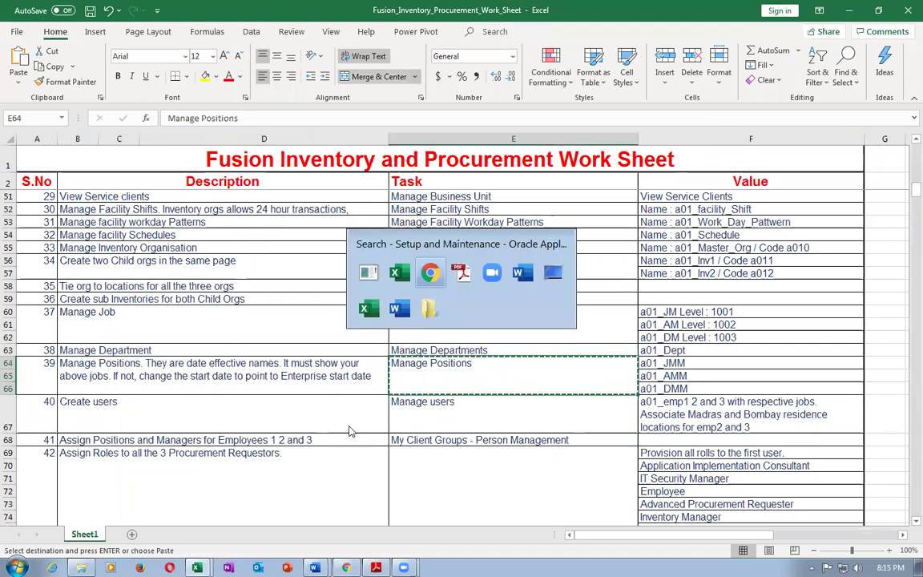
triple_click(304, 142)
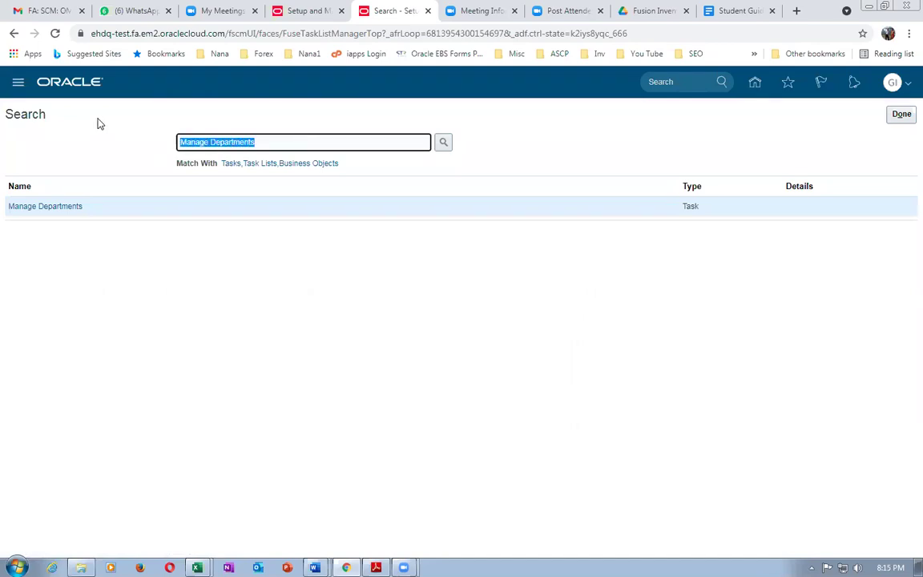
type("Manage Positions")
key("Return")
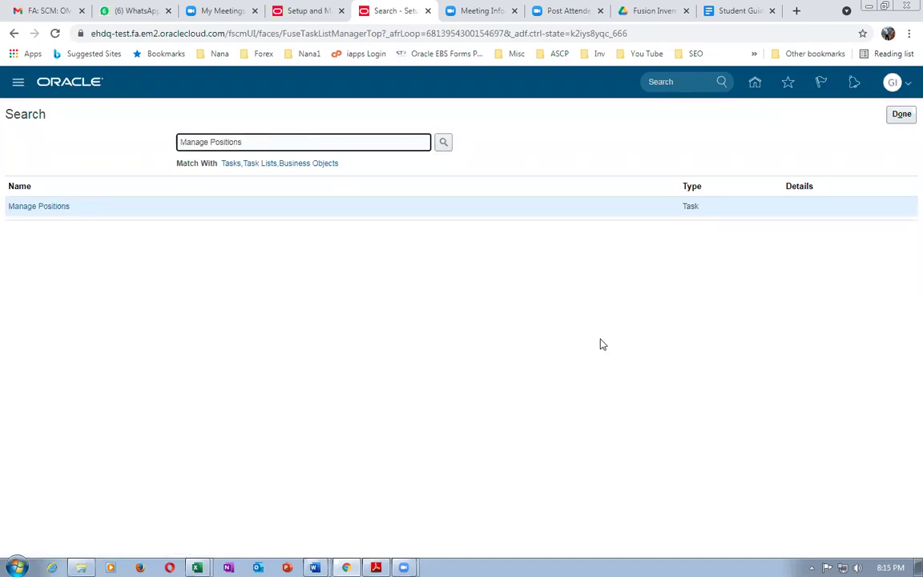
left_click(24, 207)
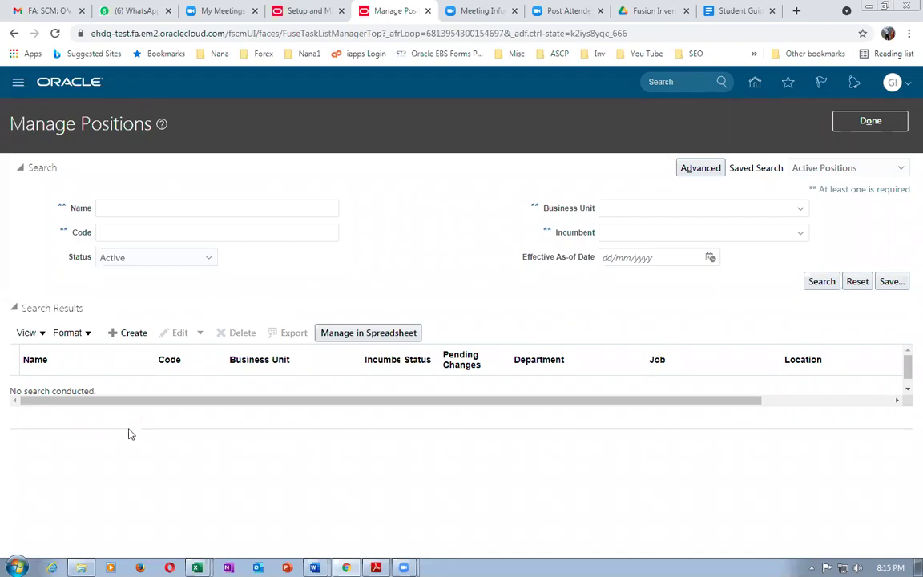
Start a new position in business unit g03_business_unit and name it g03_JMM.
left_click(131, 335)
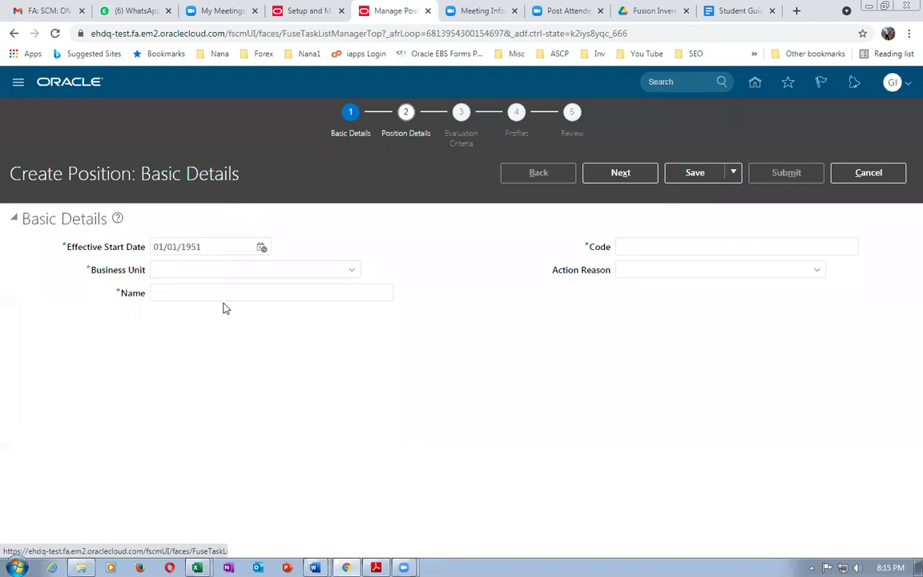
left_click(243, 267)
type("g03")
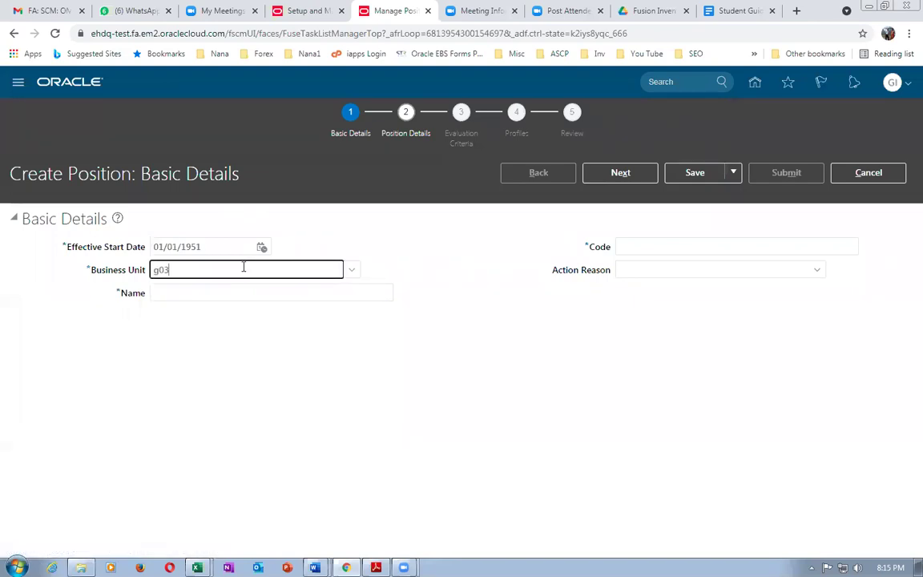
key("Tab")
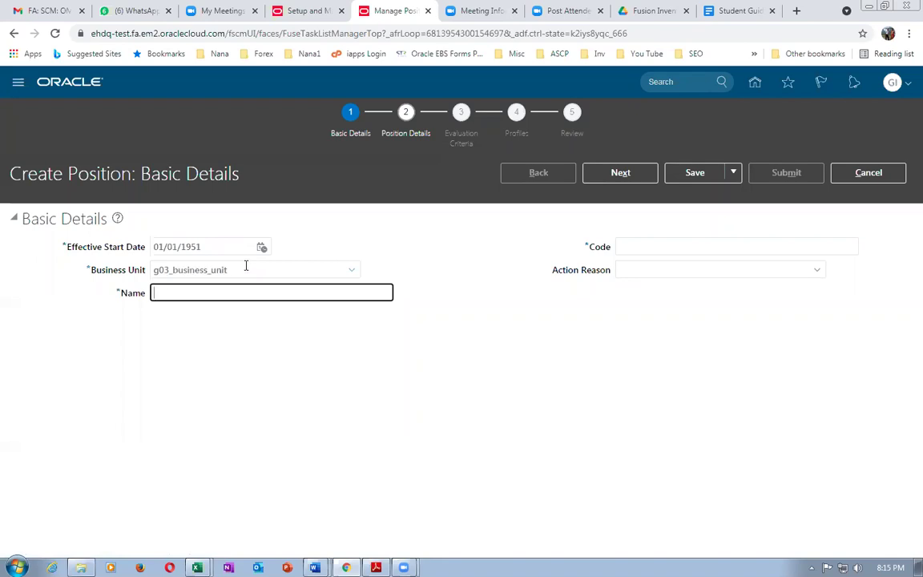
type("g03_JMM")
Reuse the position name g03_JMM as its code and continue to the position details.
left_click_drag(217, 290, 156, 303)
key("ctrl+c")
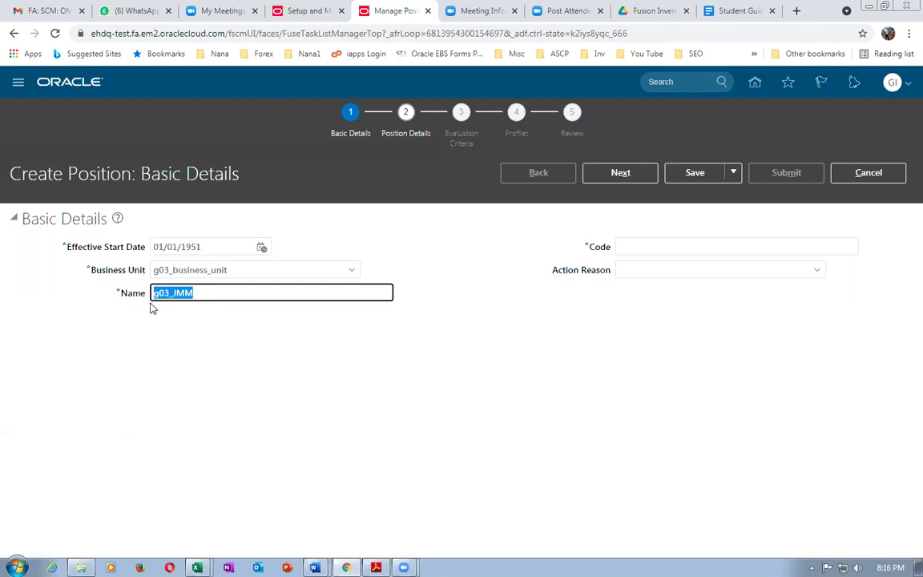
left_click(194, 340)
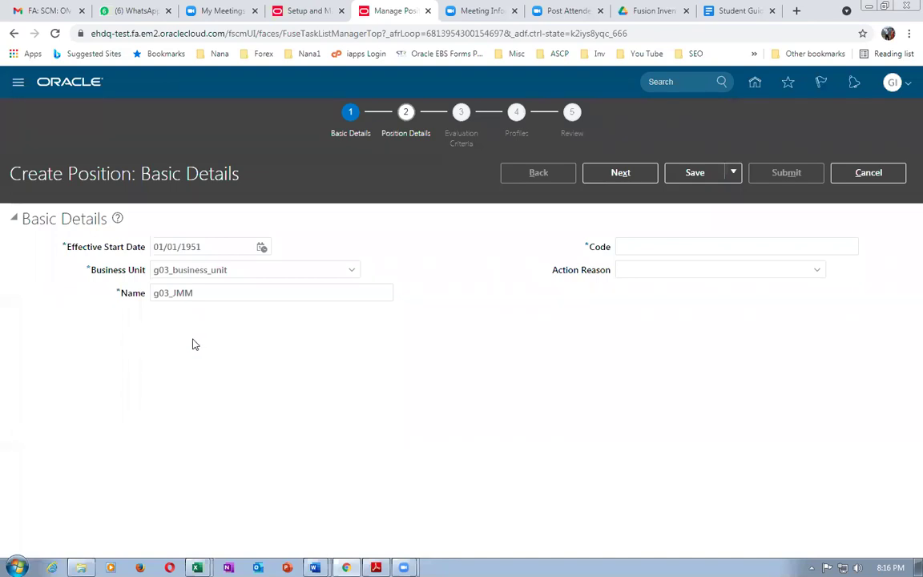
left_click(651, 248)
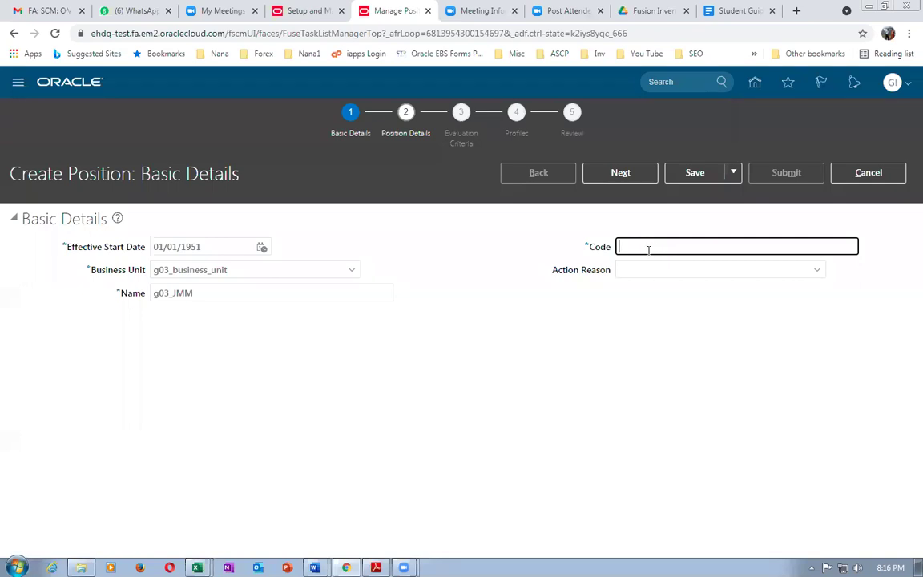
key("ctrl+v")
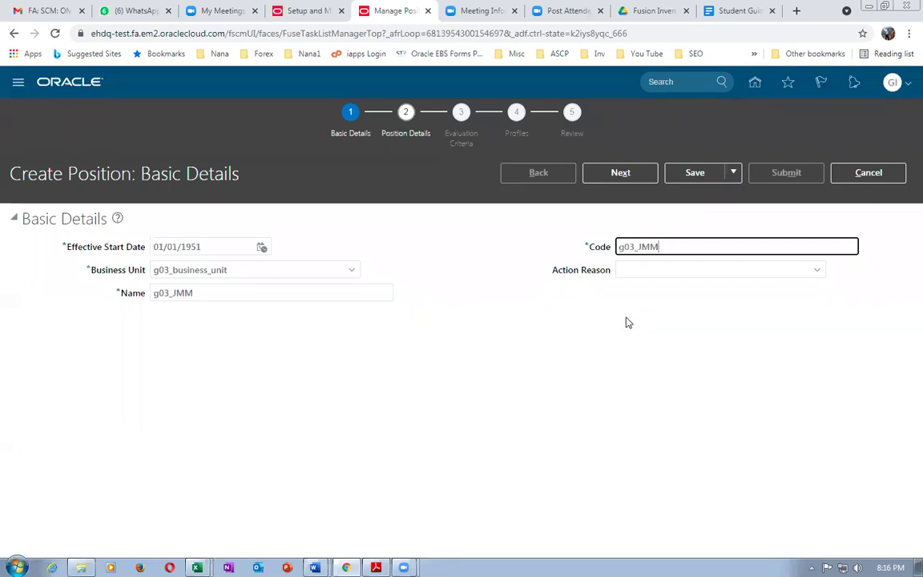
left_click(476, 342)
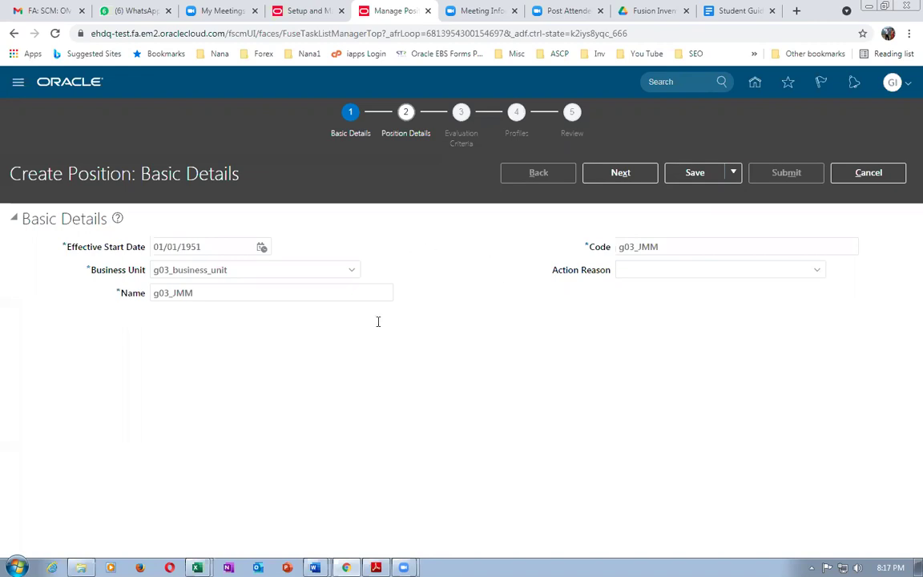
left_click(622, 177)
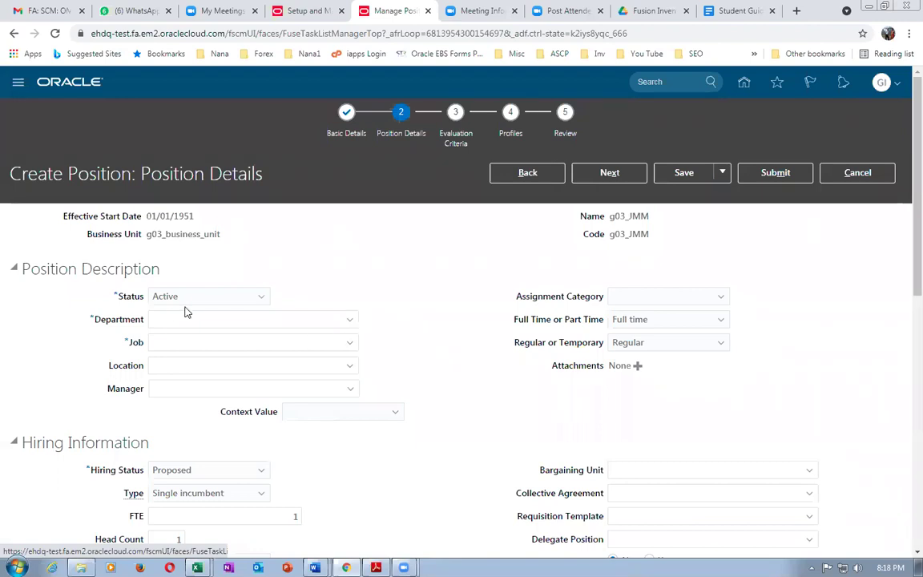
Assign the department g03_Dept_1 to the g03_JMM position.
left_click(248, 323)
type("g0")
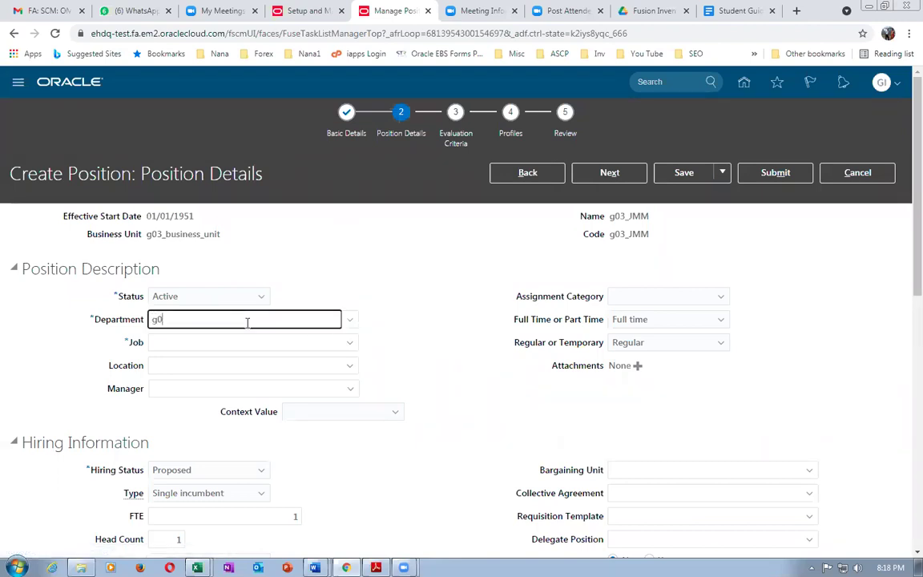
key("Tab")
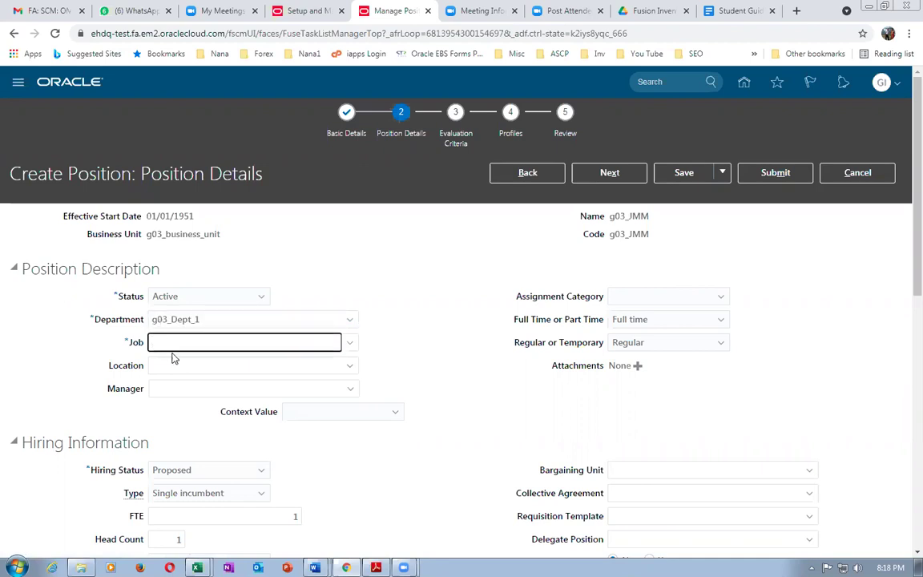
type("g02")
key("Tab")
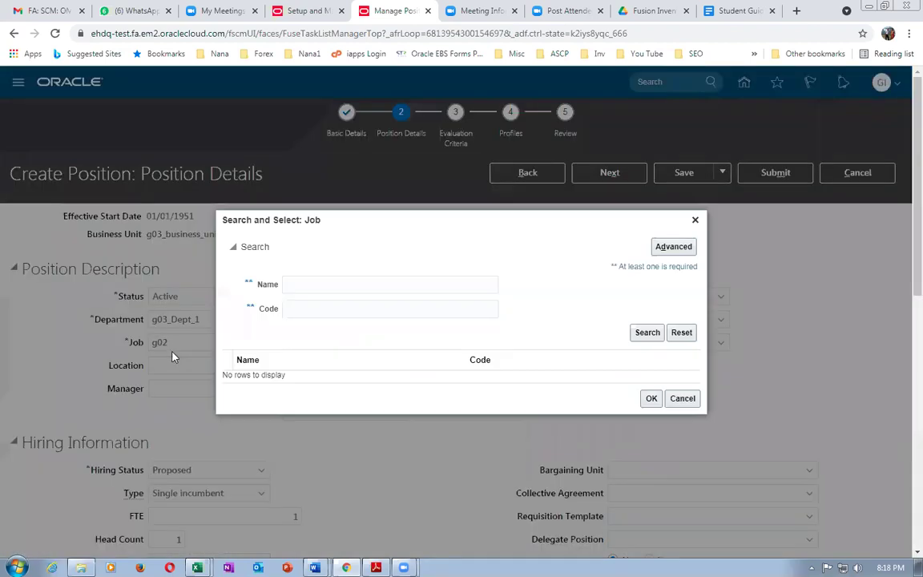
left_click(681, 398)
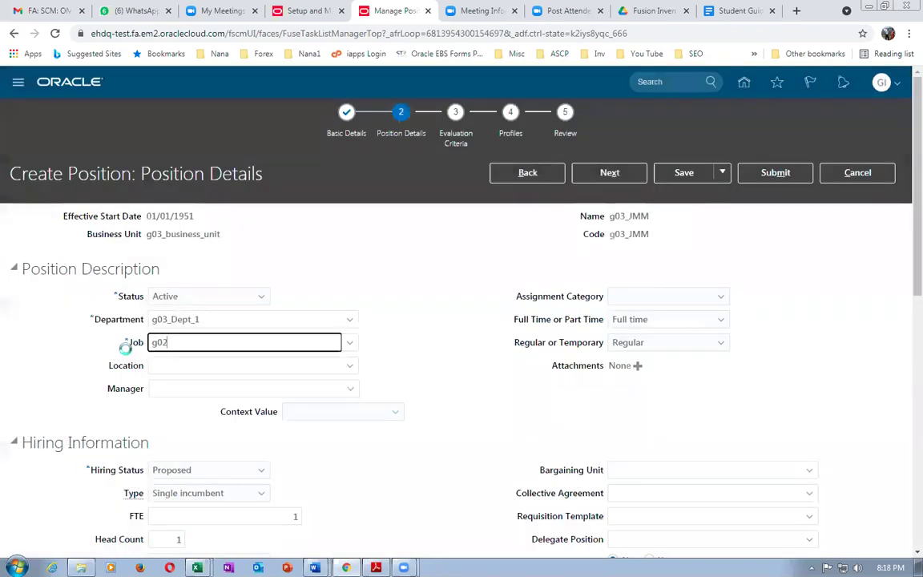
Look up the position's job with g03 and choose g03_jm.
left_click_drag(187, 342, 125, 340)
type("g03")
key("Tab")
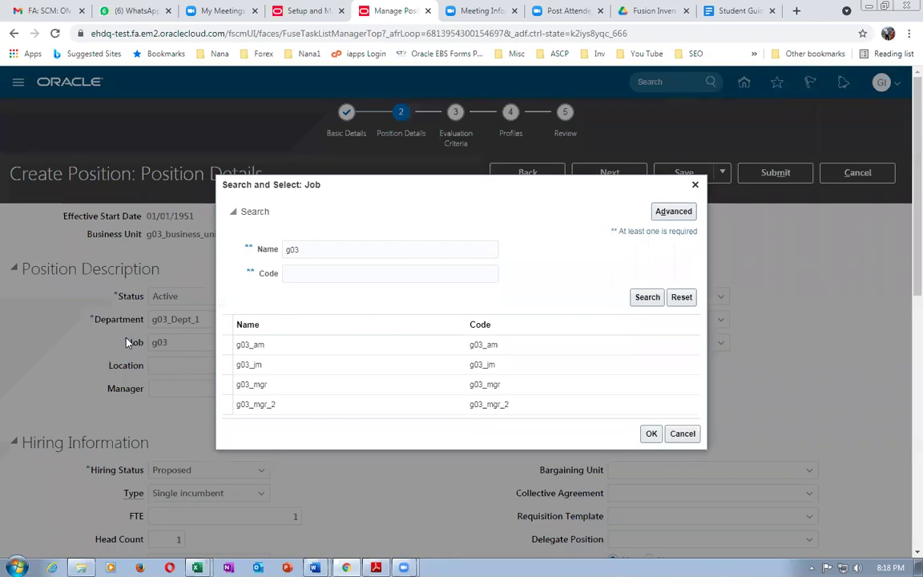
left_click(287, 367)
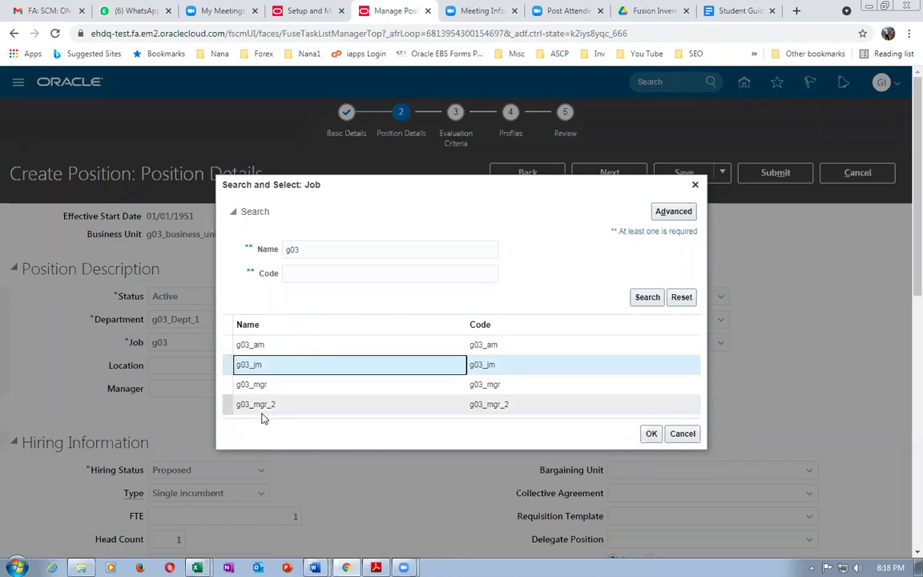
left_click(651, 433)
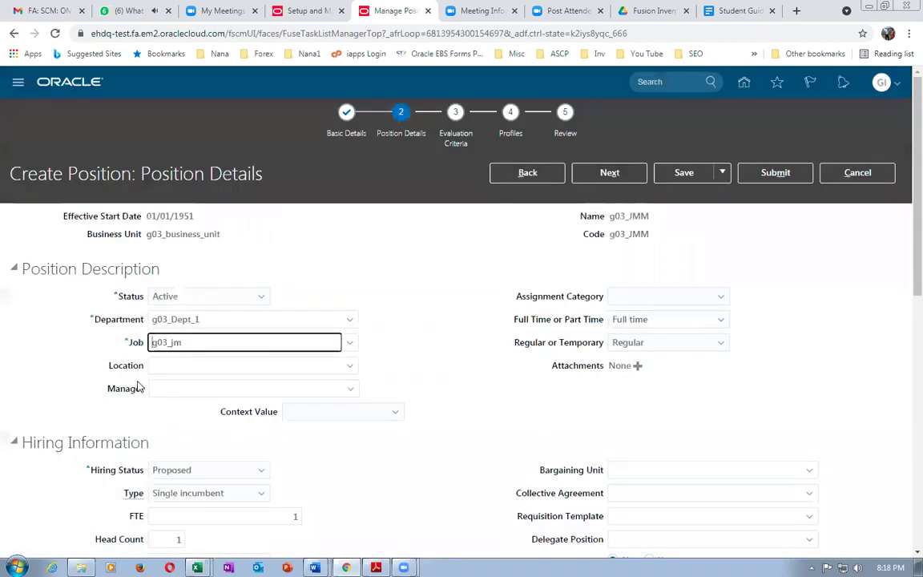
Set the position's hiring status to Approved and its type to None.
scroll(194, 371, "down", 2)
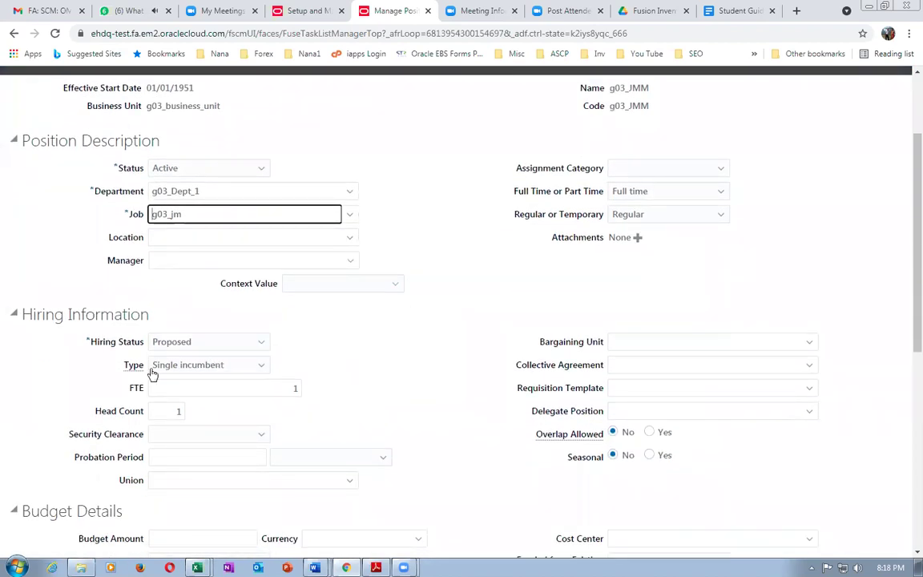
left_click(166, 342)
left_click(166, 343)
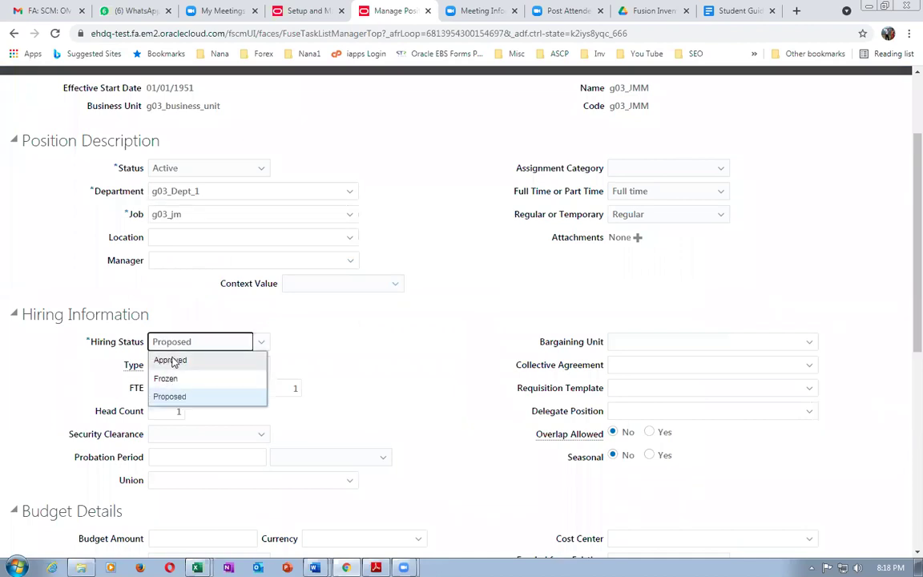
left_click(167, 359)
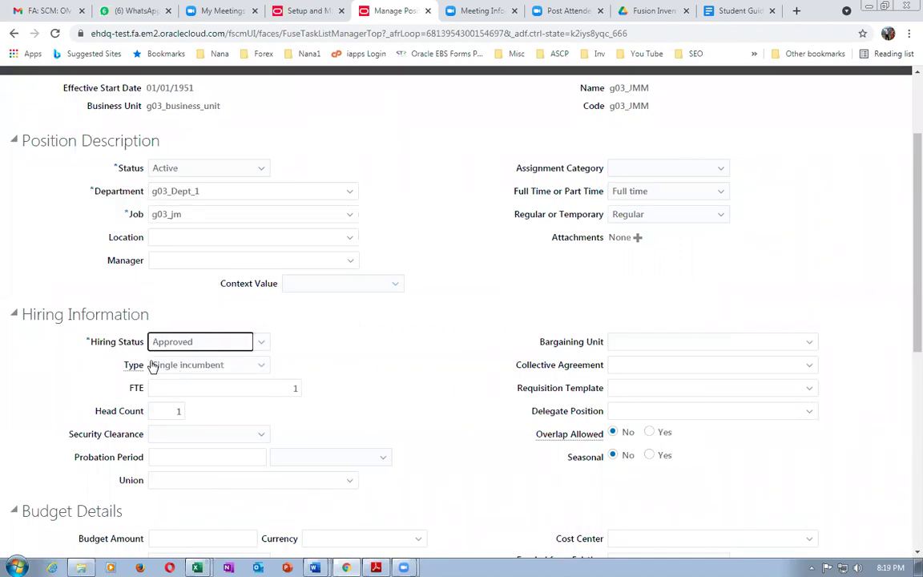
left_click(215, 366)
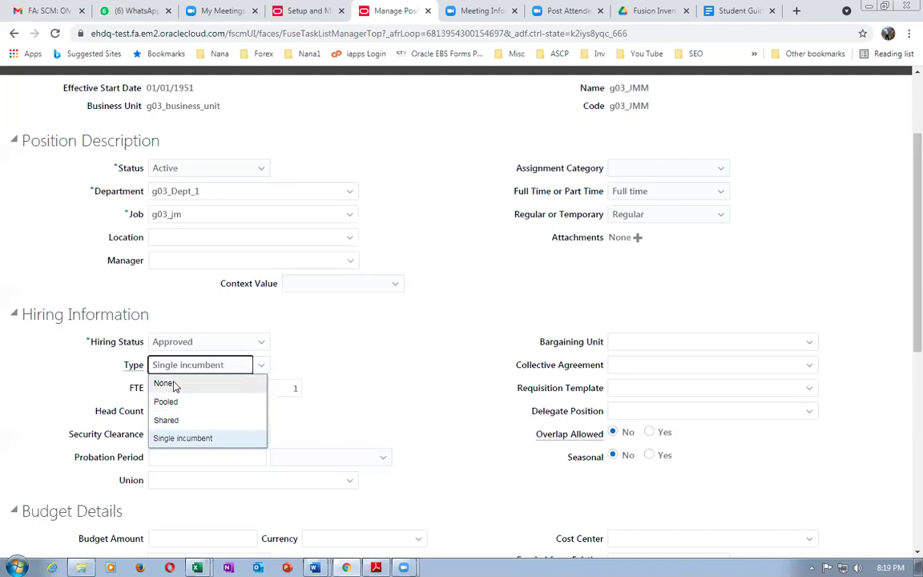
left_click(174, 386)
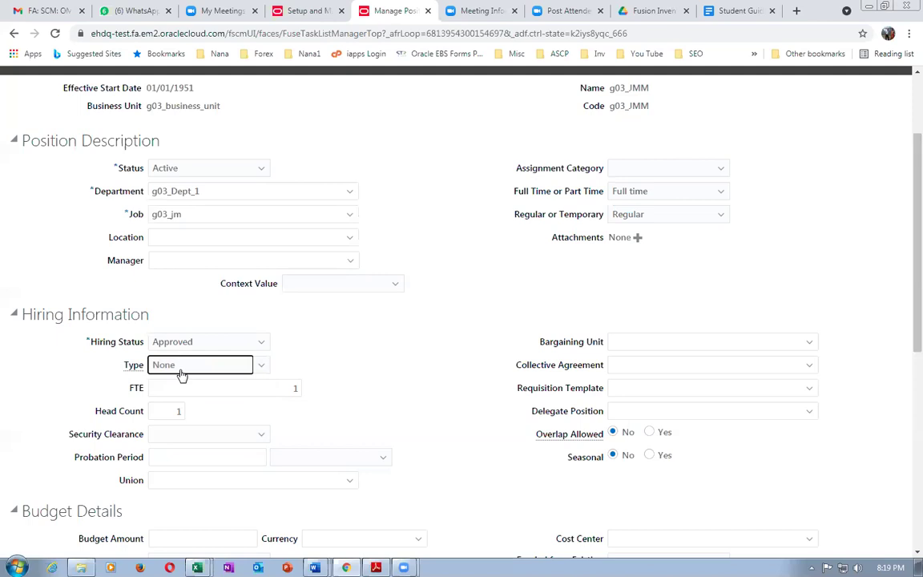
Clear the FTE and Head Count values in the position's hiring information.
left_click(264, 389)
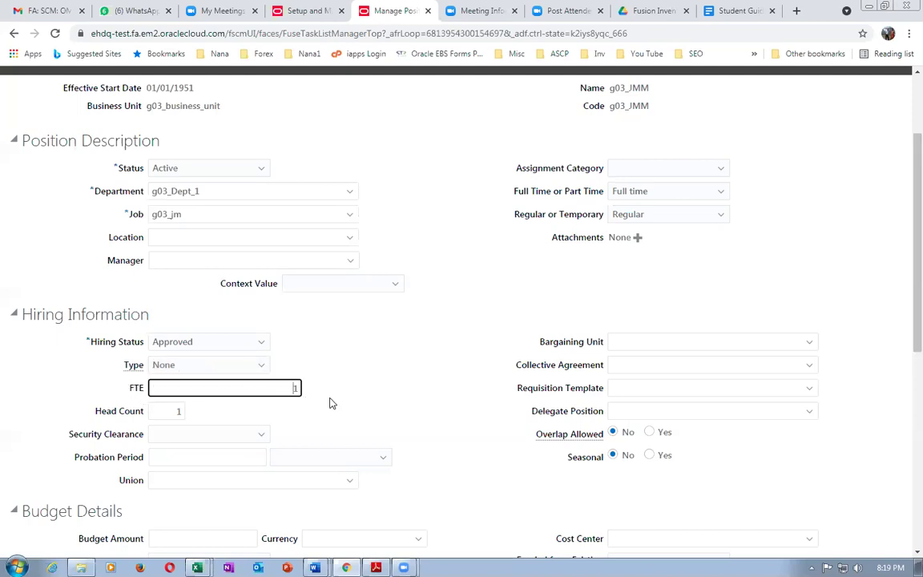
key("ctrl+a")
key("BackSpace")
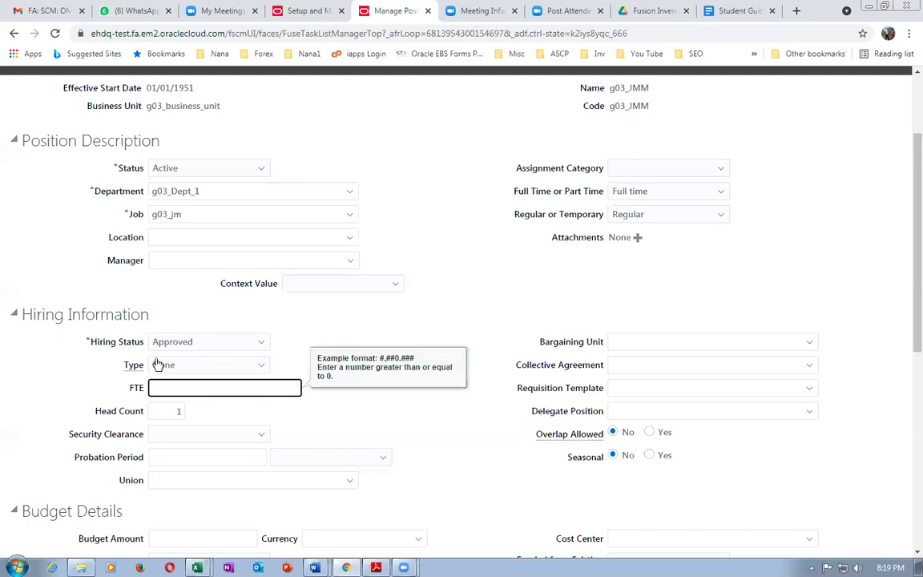
left_click(195, 365)
left_click(190, 366)
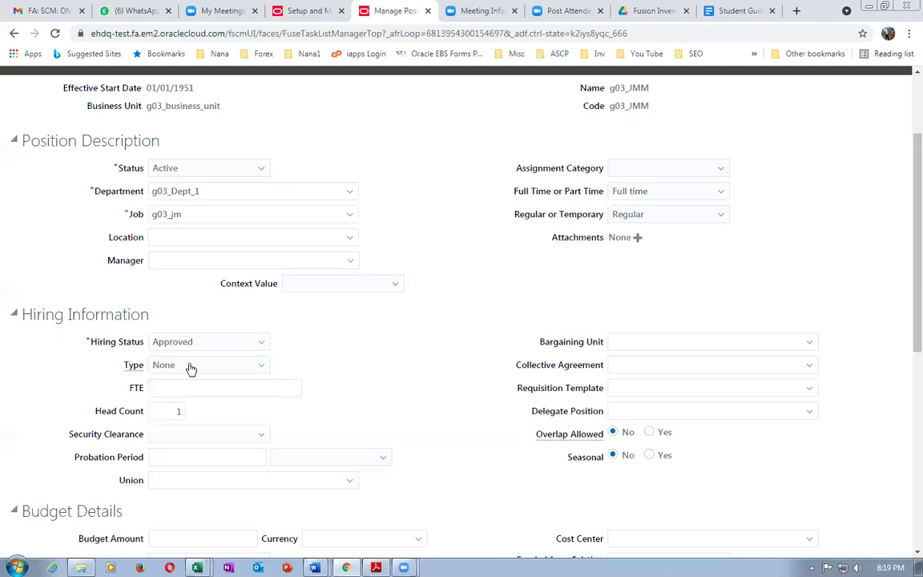
double_click(175, 410)
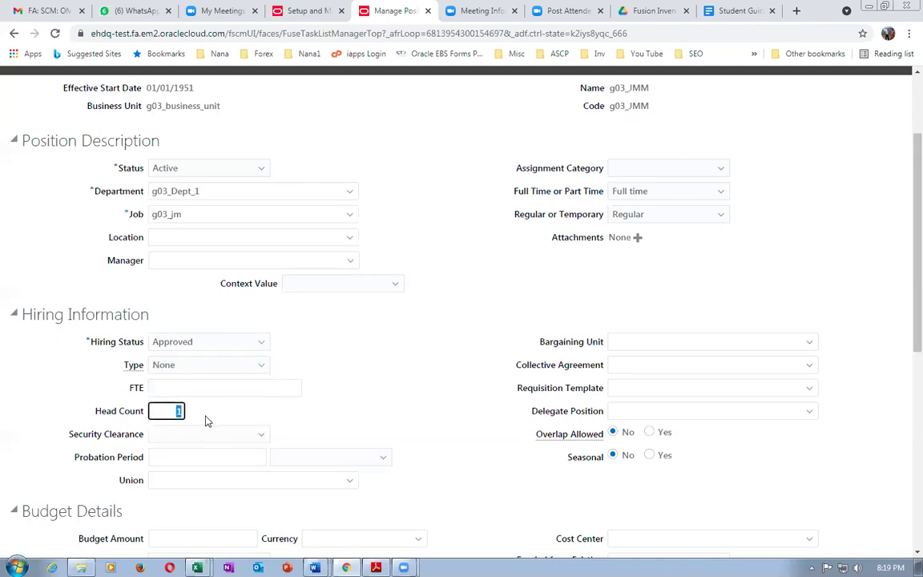
key("BackSpace")
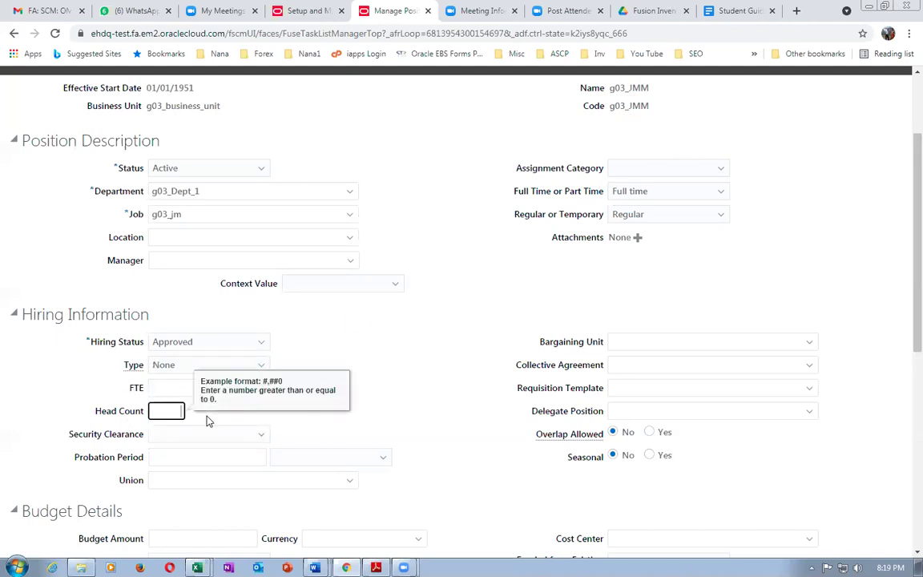
left_click(323, 295)
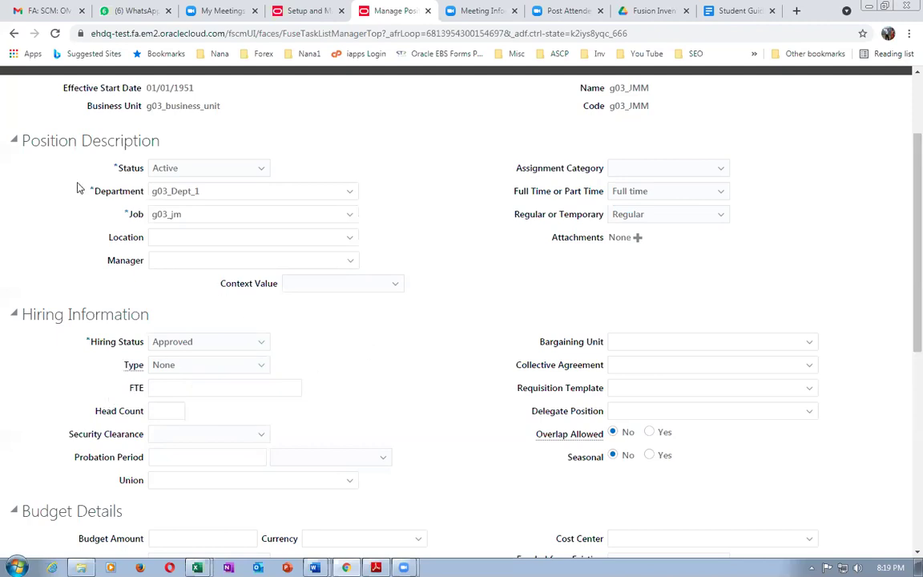
scroll(206, 208, "up", 1)
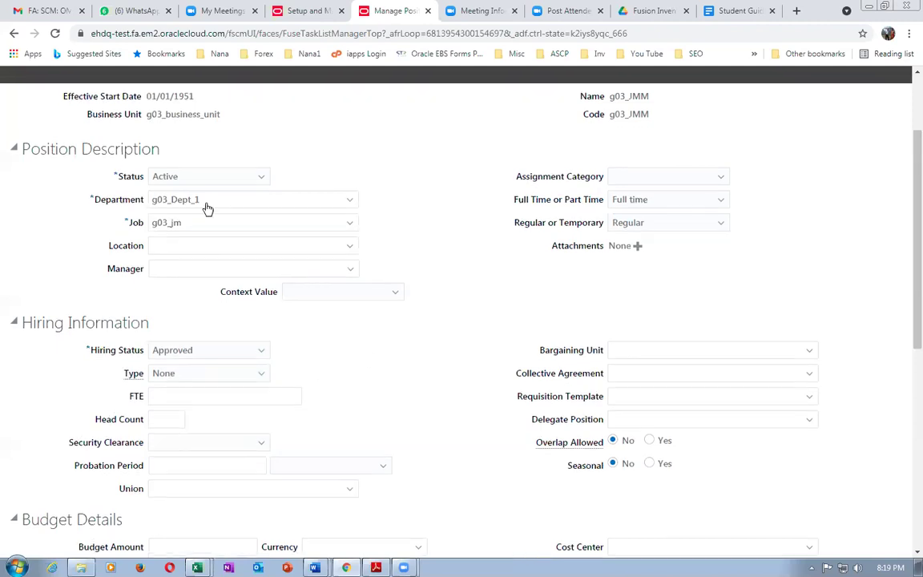
Review the g03_JMM position's details and submit the position, accepting the submission request.
scroll(207, 208, "up", 3)
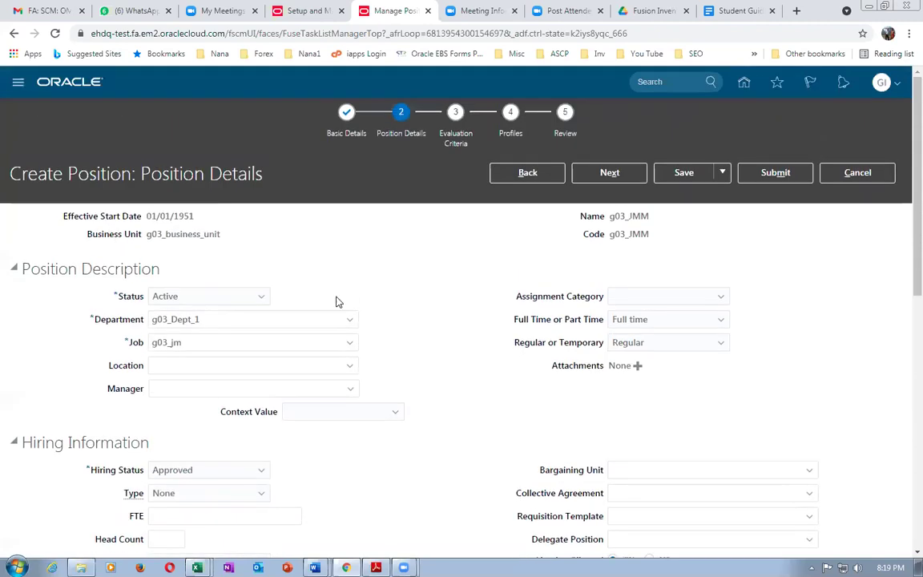
double_click(654, 218)
left_click(425, 278)
scroll(400, 344, "down", 2)
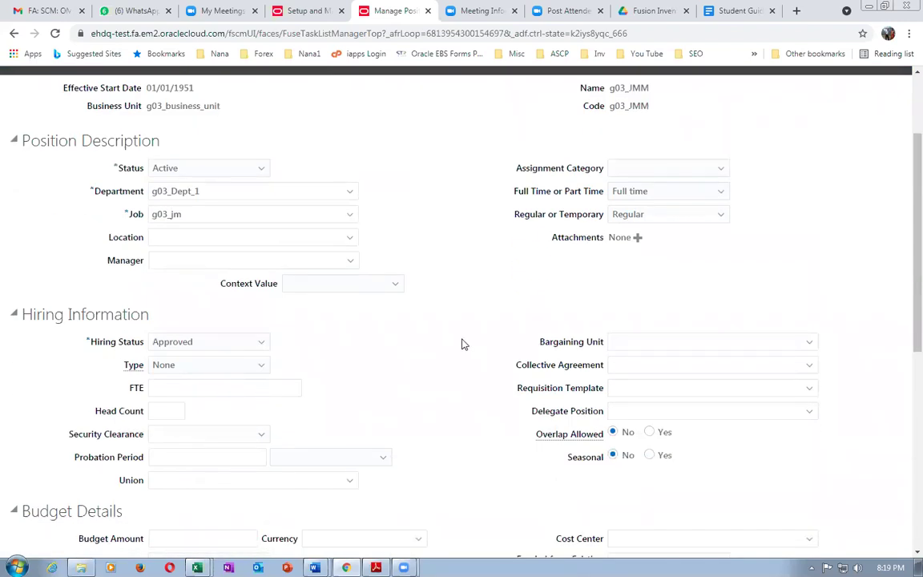
scroll(460, 336, "up", 2)
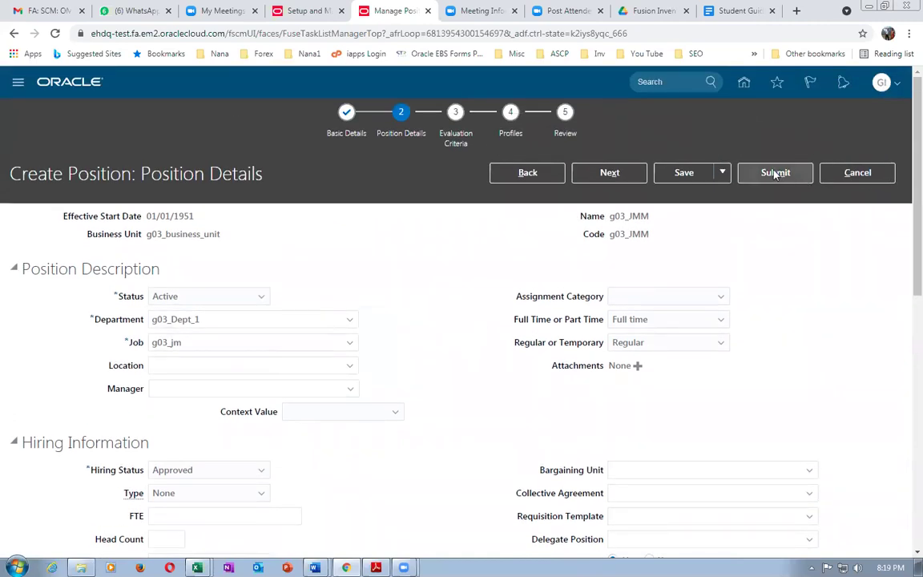
left_click(783, 182)
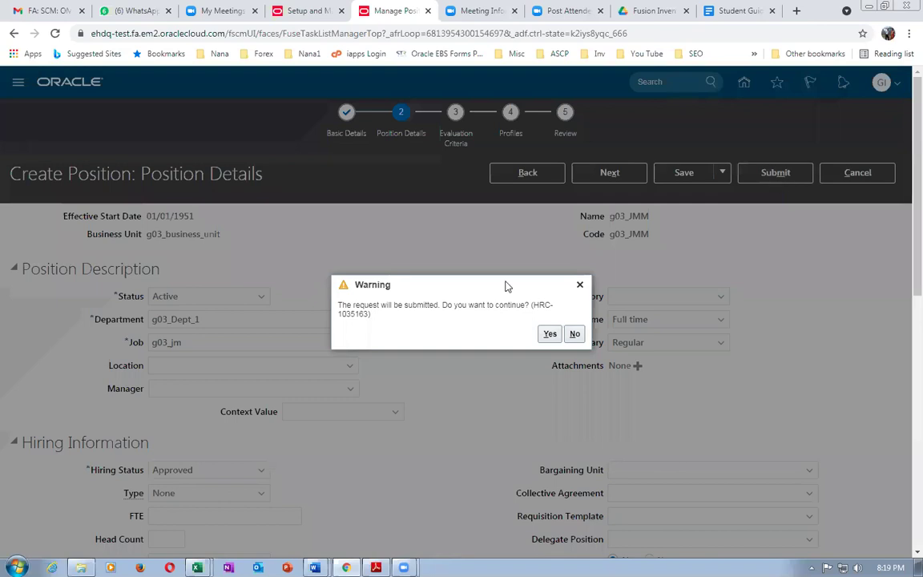
left_click(550, 333)
left_click(497, 334)
Search the active positions by the name g03.
left_click(165, 207)
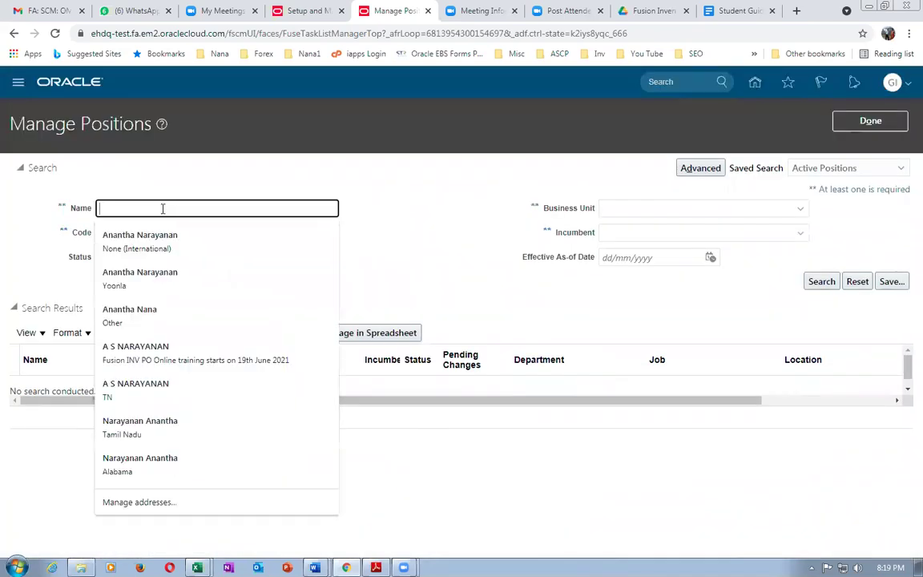
type("g03")
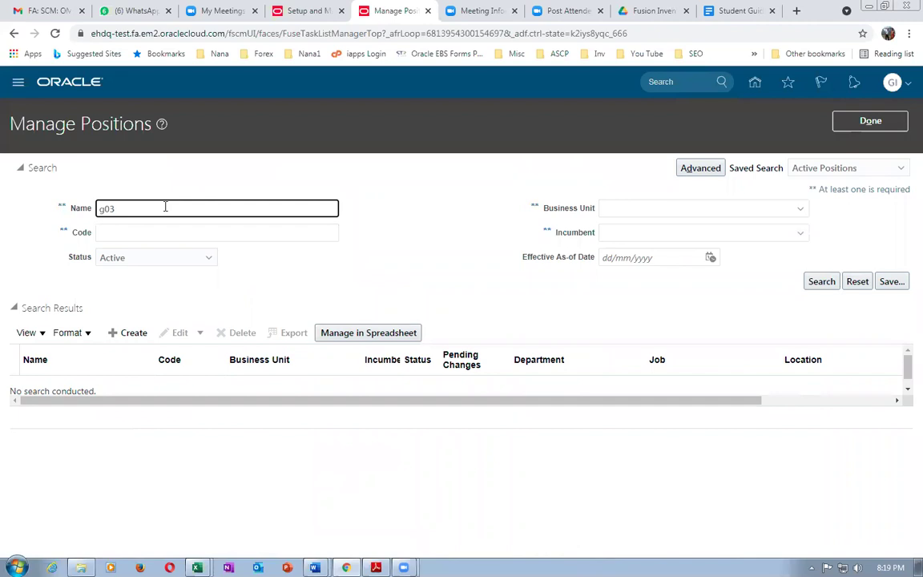
key("Return")
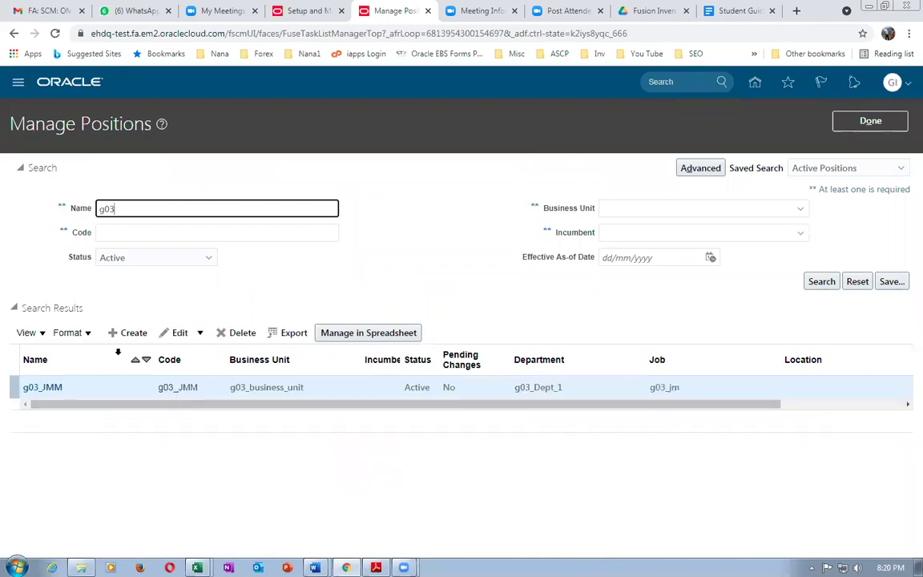
Start a new position named g03_AMM in the business unit g03_business_unit.
left_click(129, 332)
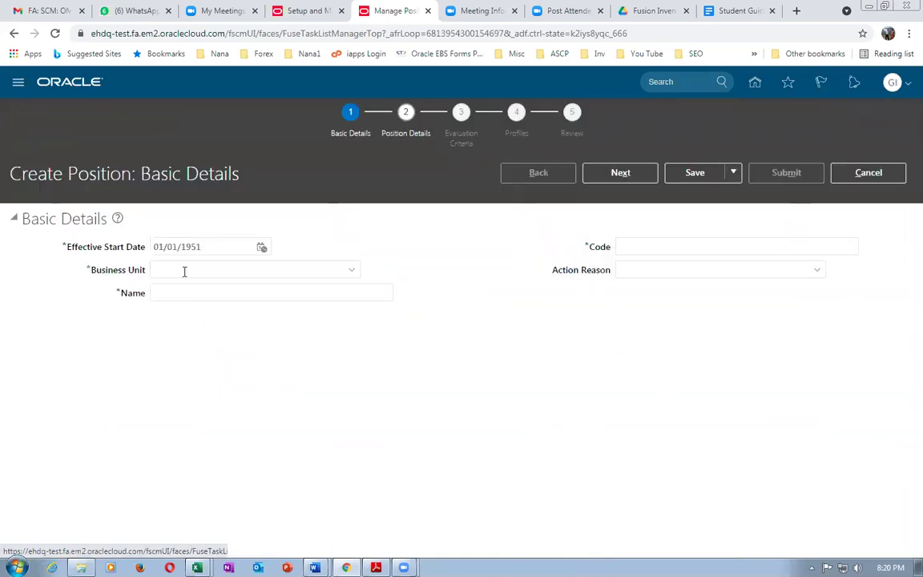
left_click(184, 269)
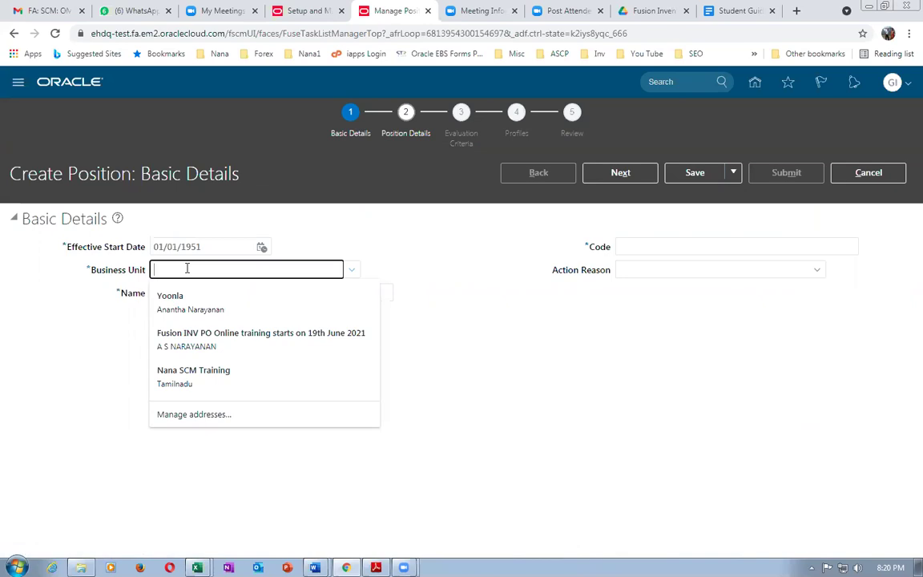
type("g03")
key("Tab")
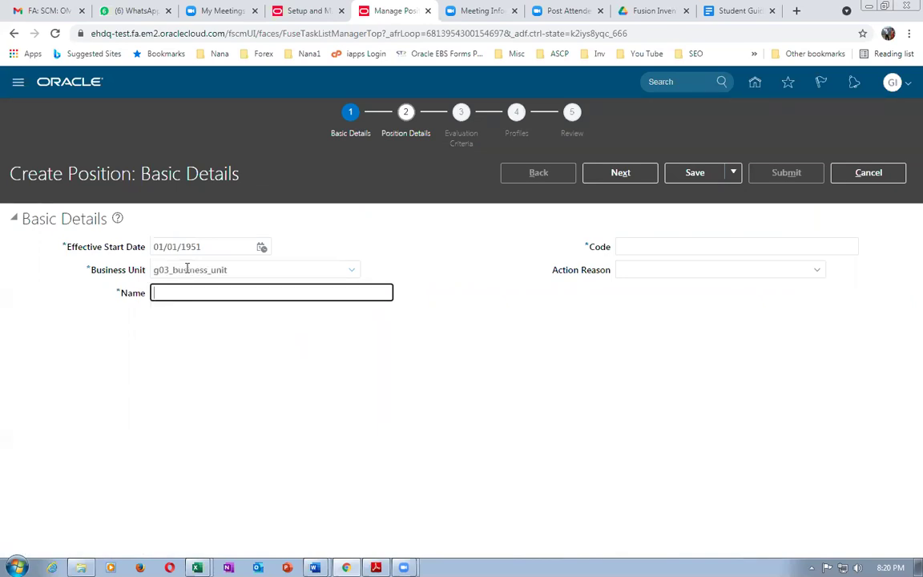
type("g03_AMM")
Copy the name g03_AMM into the position's code and continue to the position details.
key("ctrl+a")
key("ctrl+c")
left_click(676, 251)
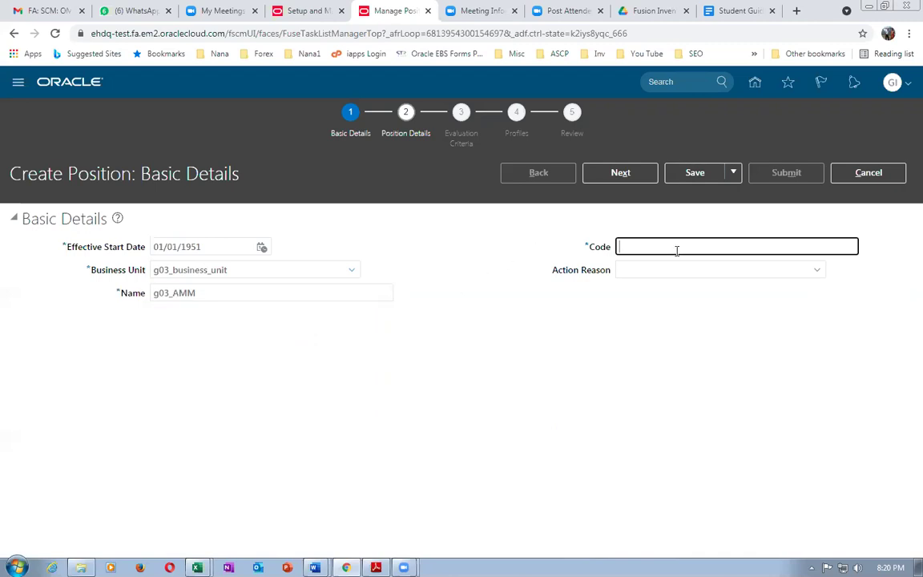
key("ctrl+v")
left_click(653, 269)
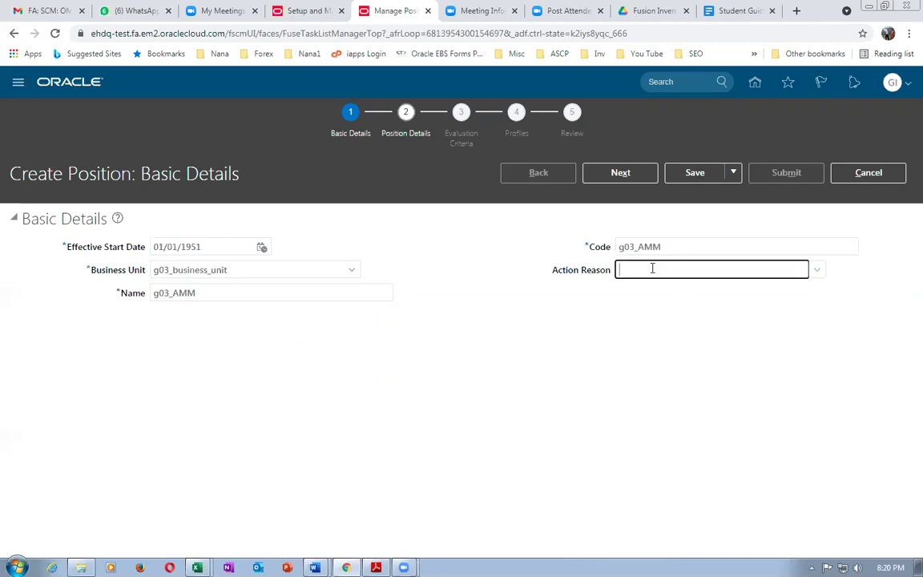
left_click(617, 172)
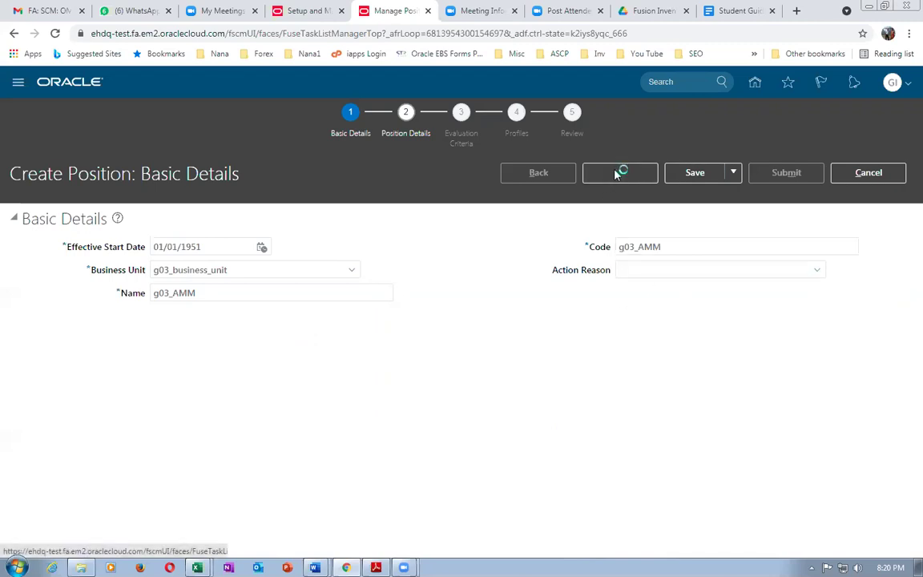
Assign the department g03_Dept_1 and the job g03_am to the g03_AMM position.
left_click(226, 318)
type("g0")
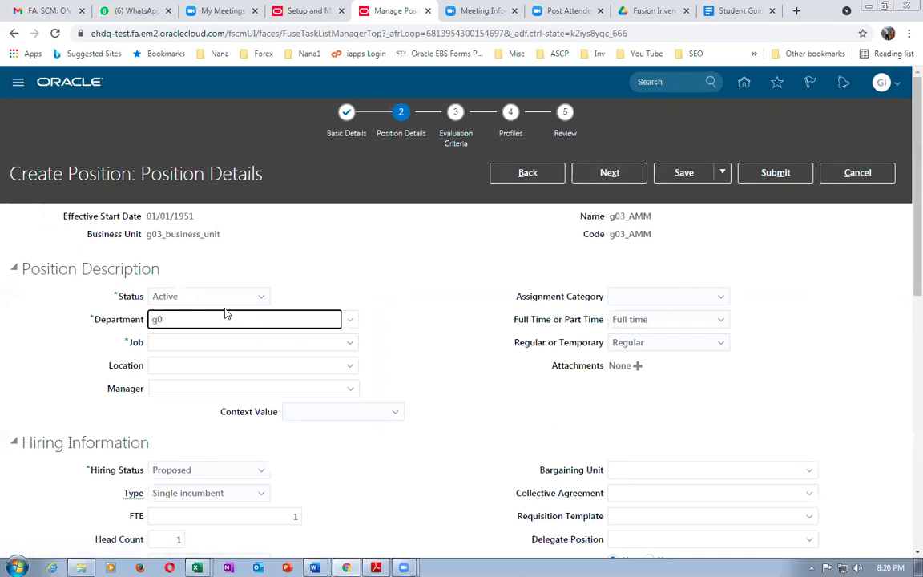
type("3")
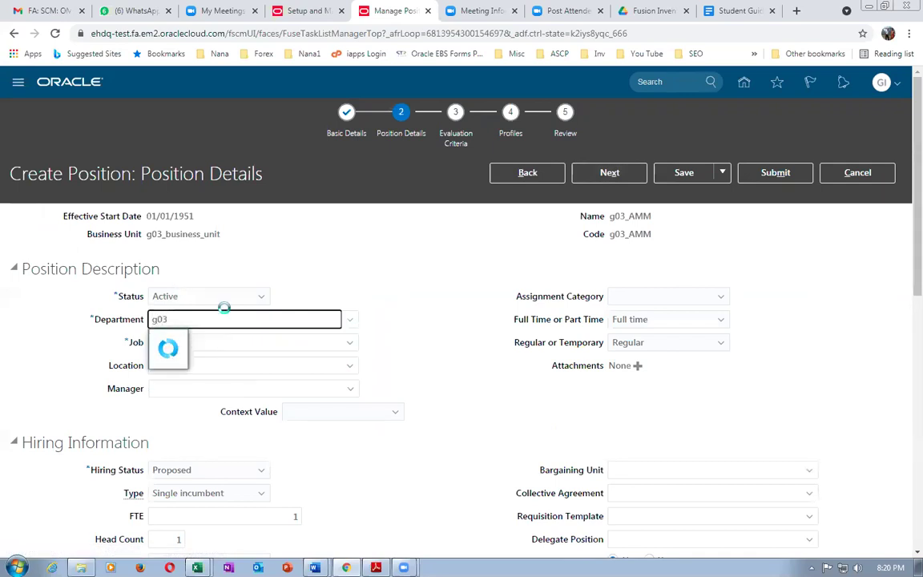
left_click(174, 340)
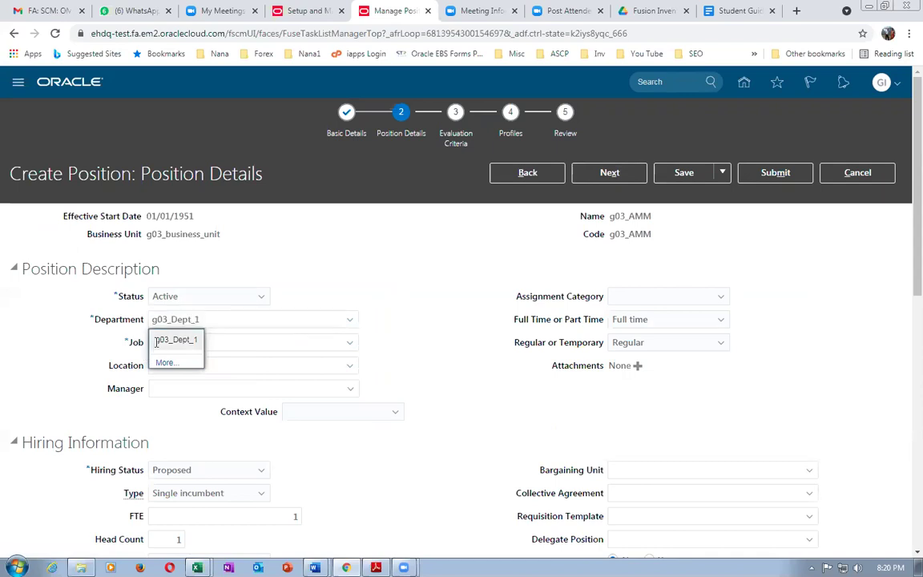
left_click(165, 344)
type("g03")
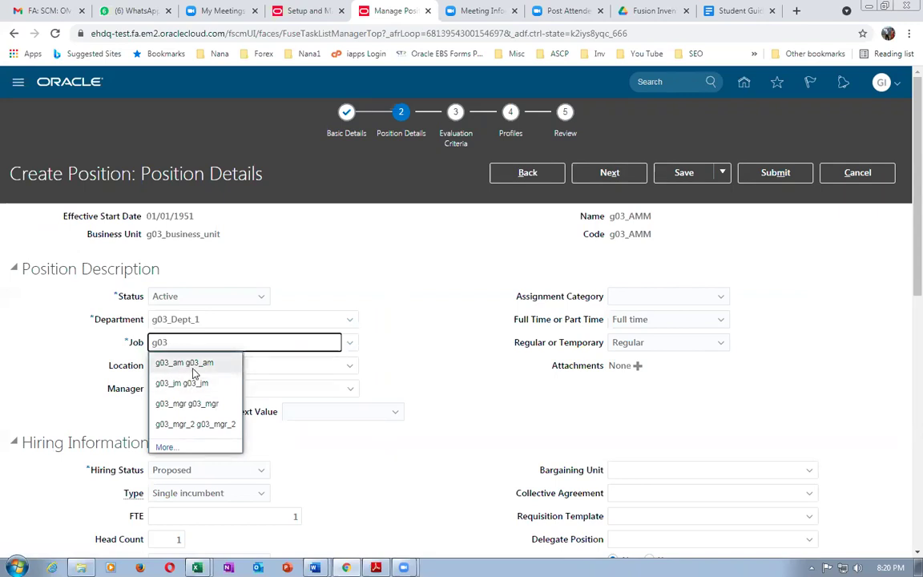
left_click(190, 362)
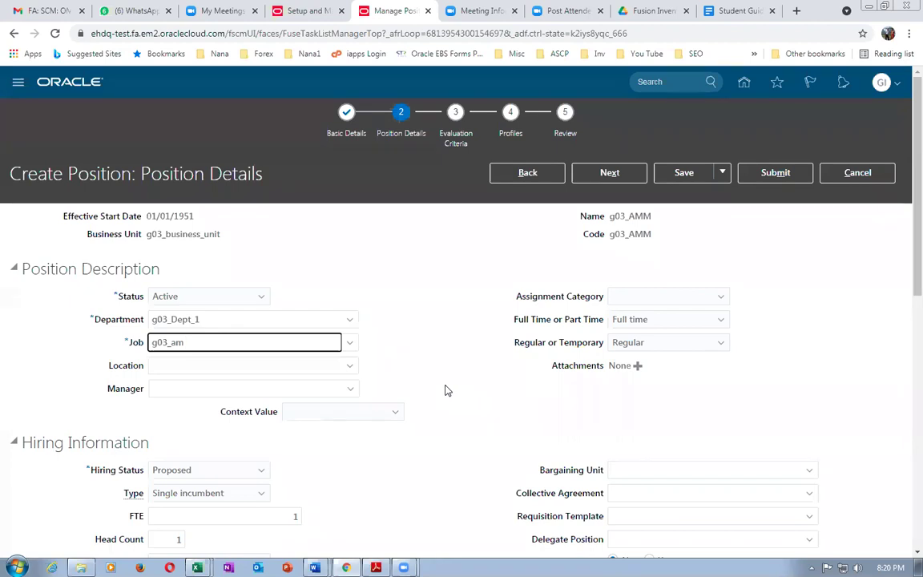
Set the g03_AMM position's hiring status to Approved and its type to None.
scroll(300, 377, "down", 1)
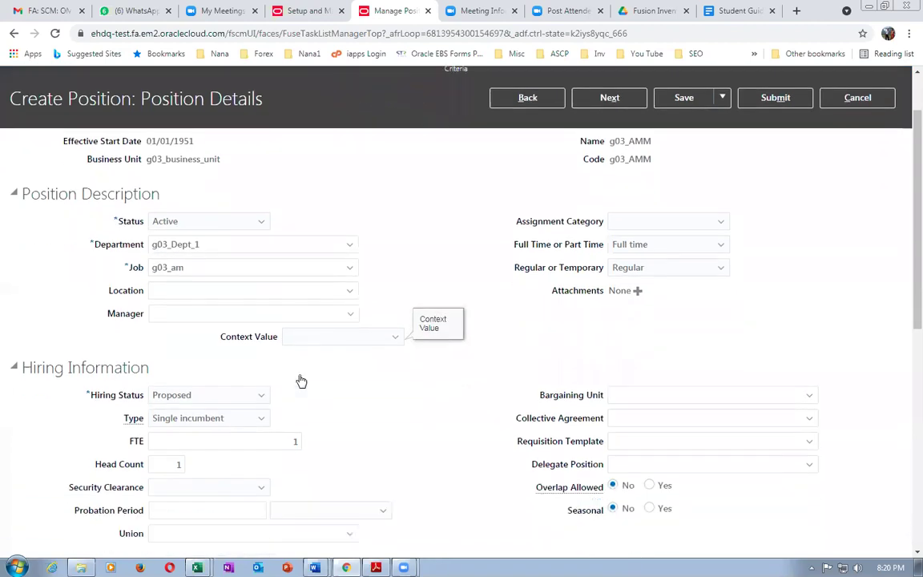
scroll(301, 378, "down", 2)
scroll(297, 379, "up", 2)
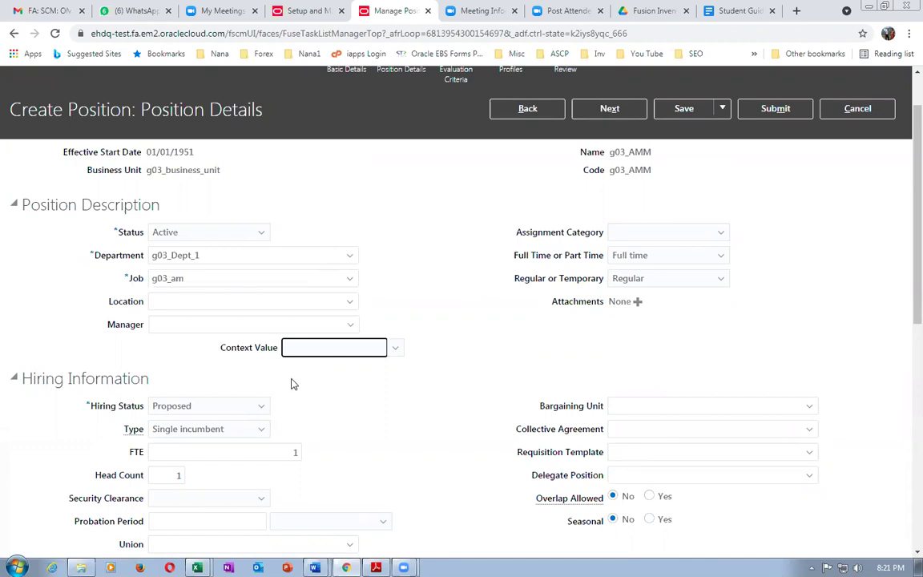
left_click(2, 363)
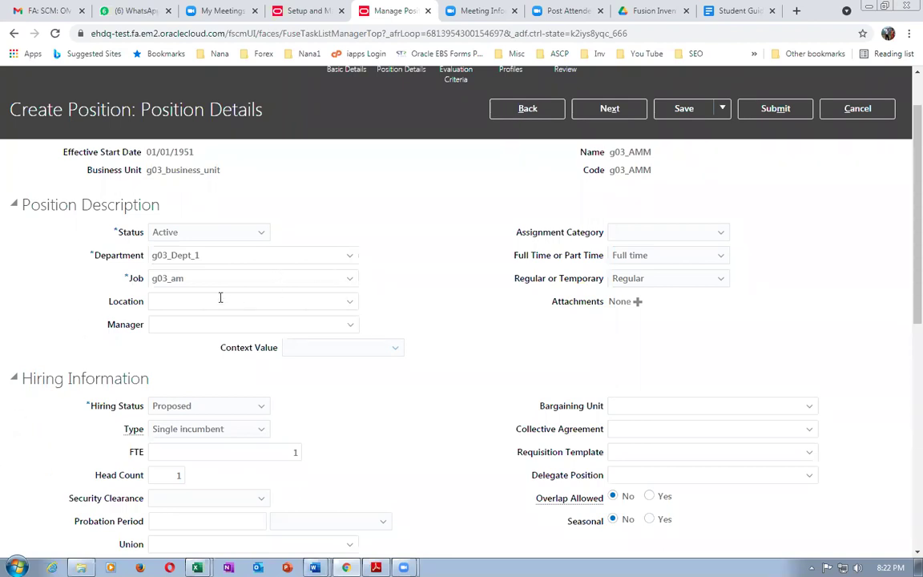
left_click(192, 407)
left_click(195, 424)
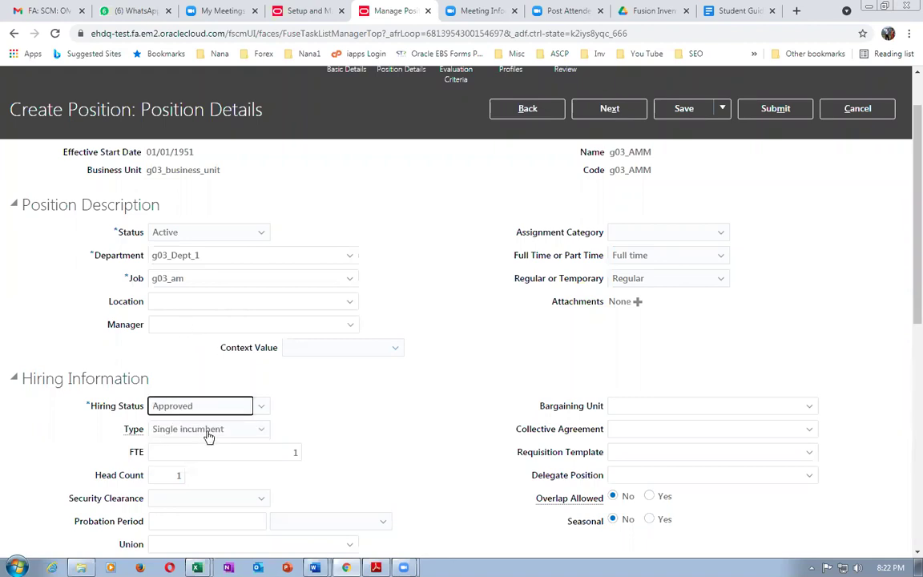
left_click(208, 431)
left_click(205, 445)
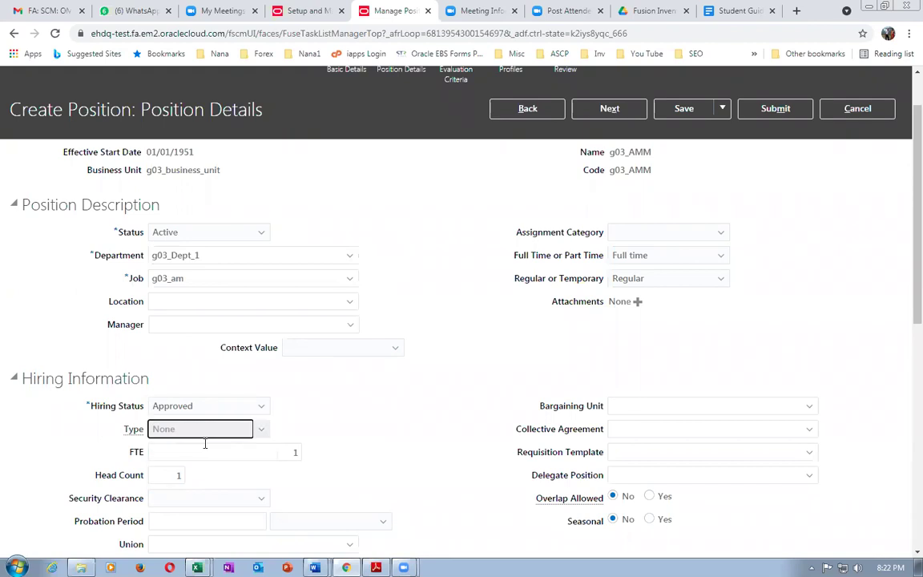
Clear the FTE and Head Count values of the g03_AMM position.
left_click(207, 452)
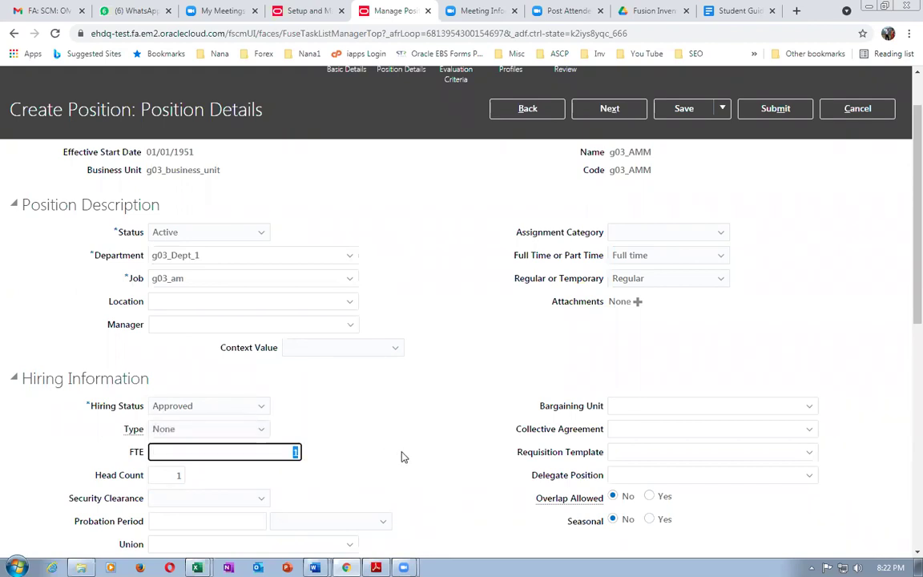
left_click(174, 475)
left_click(421, 405)
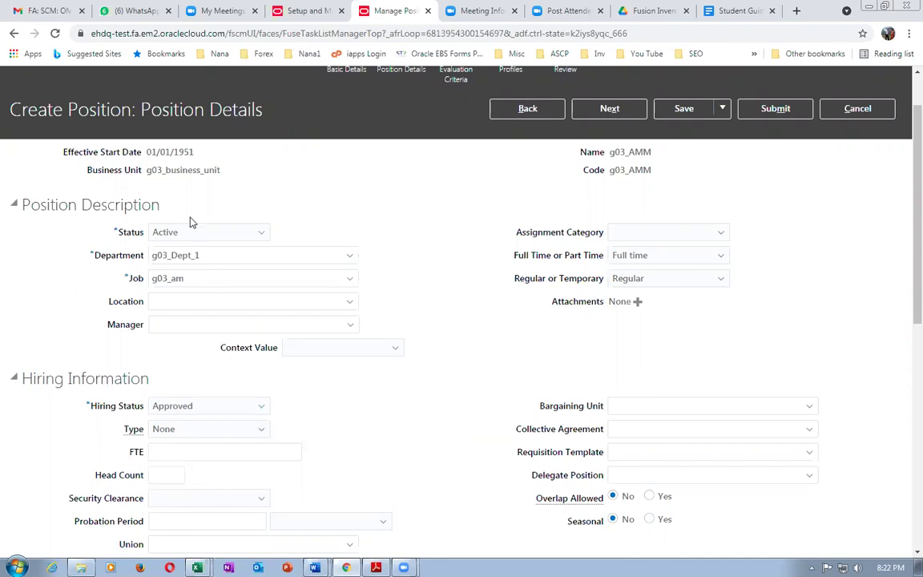
Submit the g03_AMM position, accept the submission request, and rerun the position search for g03.
left_click(775, 109)
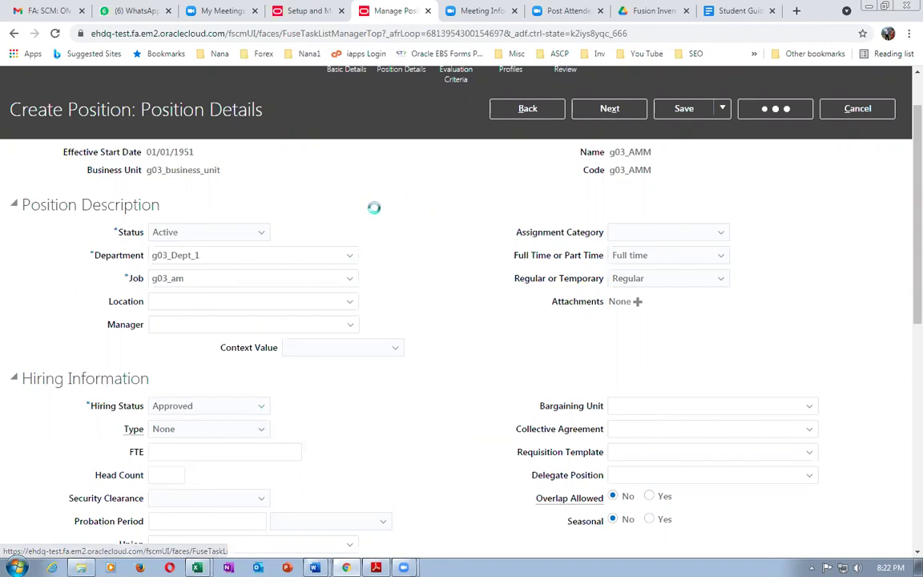
left_click(550, 333)
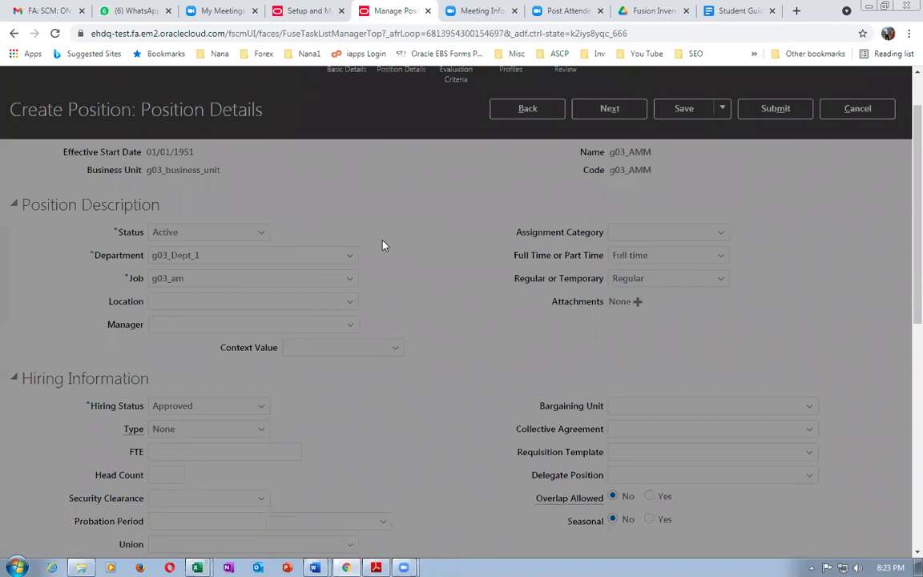
left_click(497, 333)
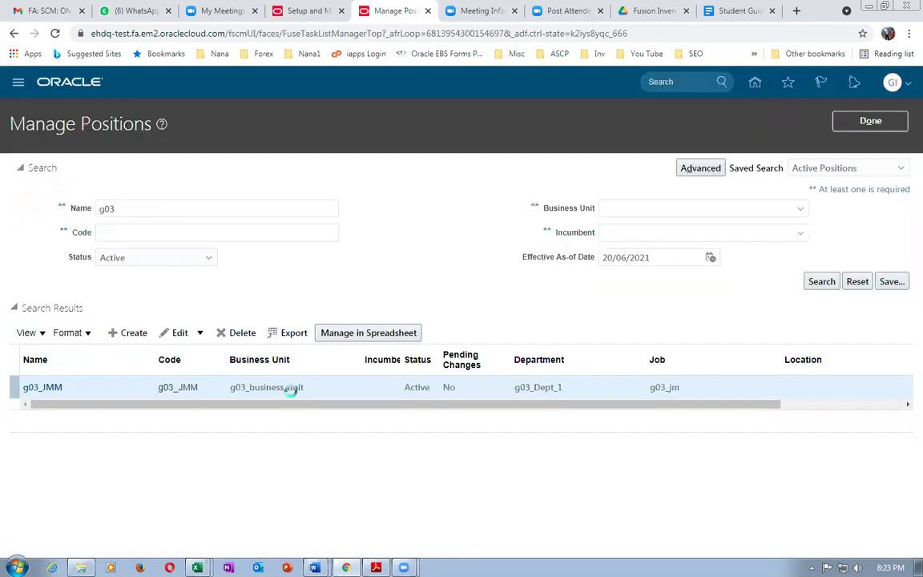
left_click(821, 281)
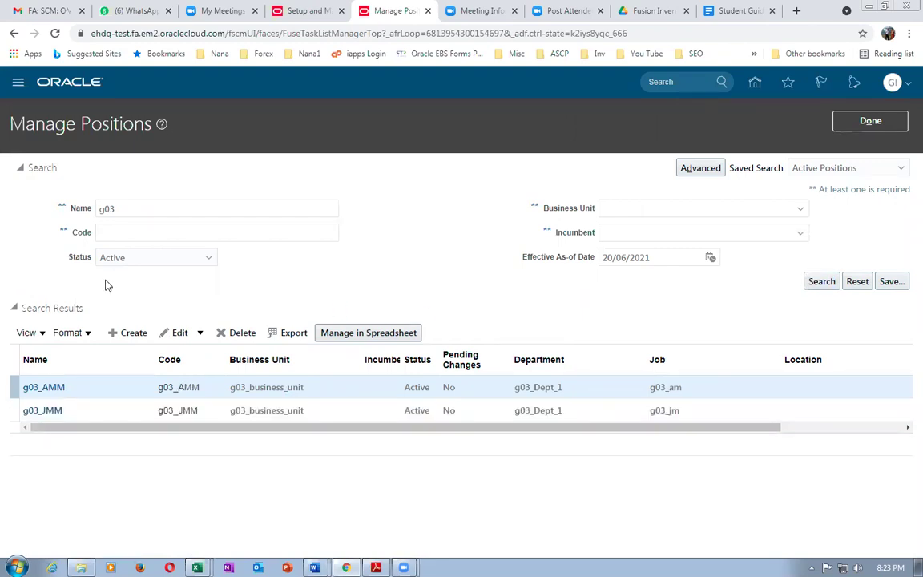
Start another position named g03_MGRM in the business unit g03_business_unit.
left_click(133, 335)
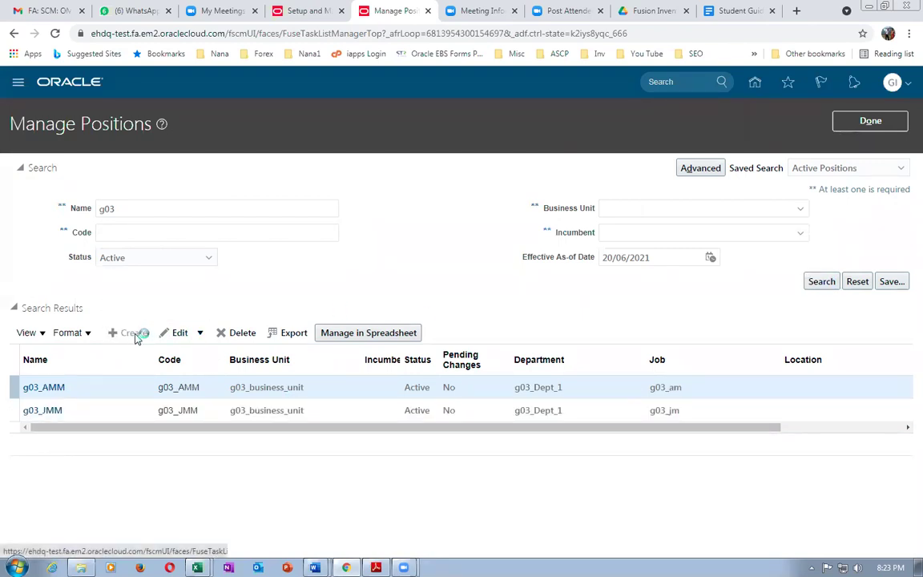
left_click(221, 269)
type("g03")
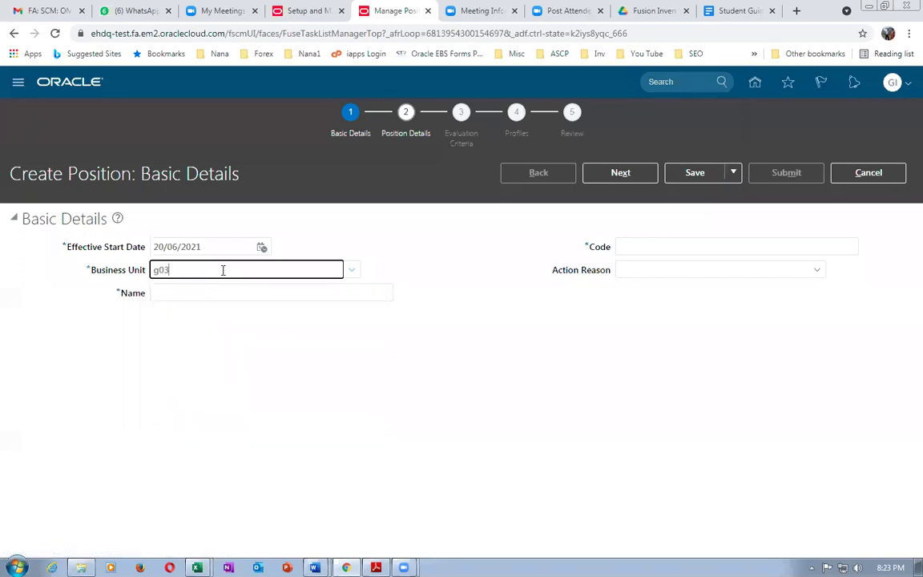
key("Tab")
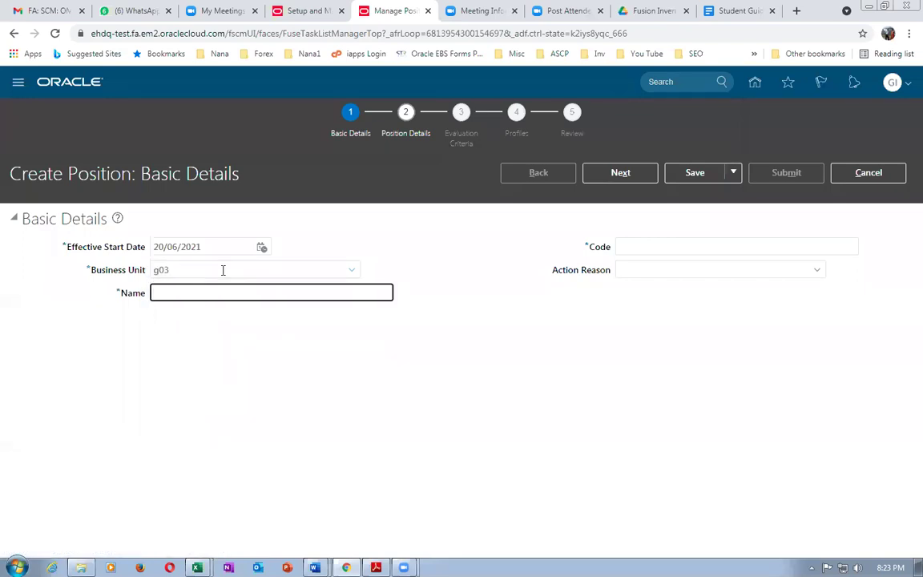
type("g03_")
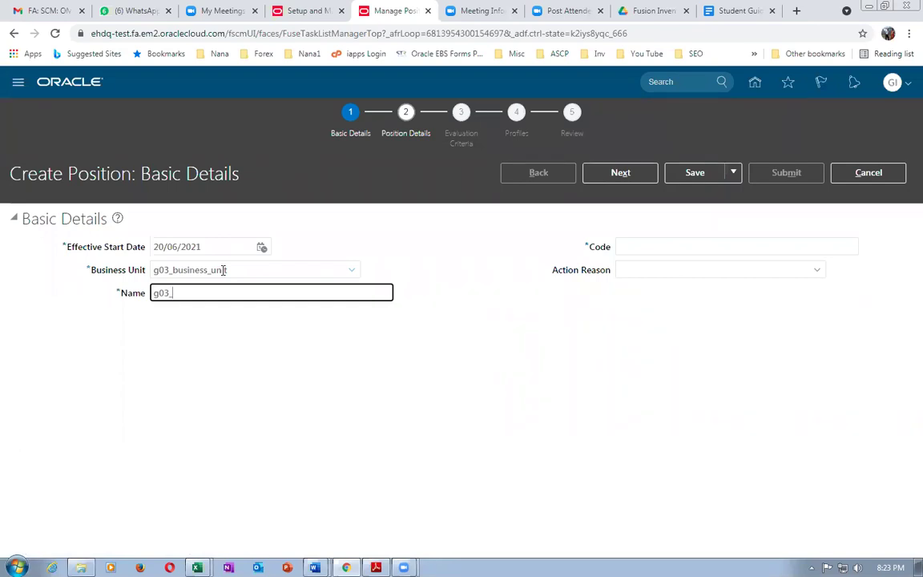
type("MGRM")
Use the position name g03_MGRM as its code as well, and continue to the position details.
left_click_drag(220, 292, 114, 303)
key("ctrl+c")
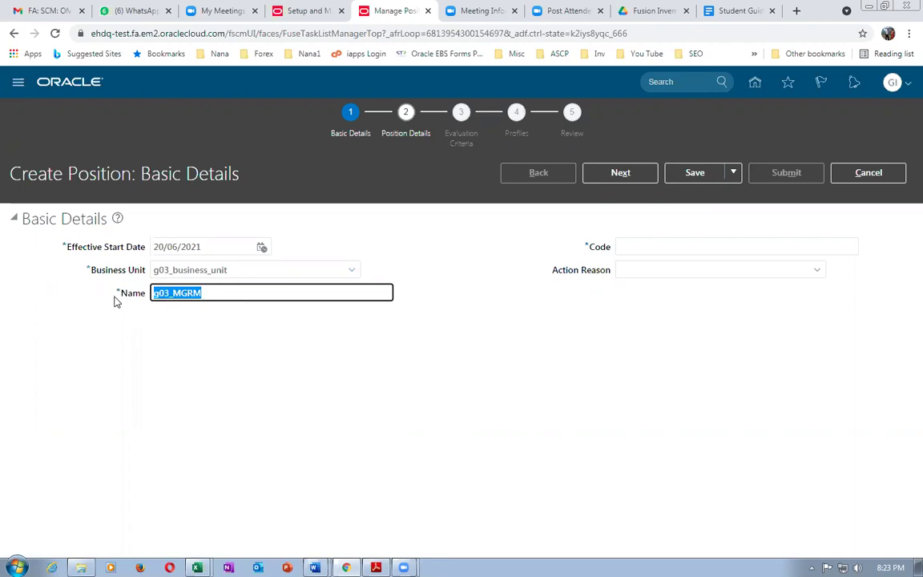
left_click(657, 246)
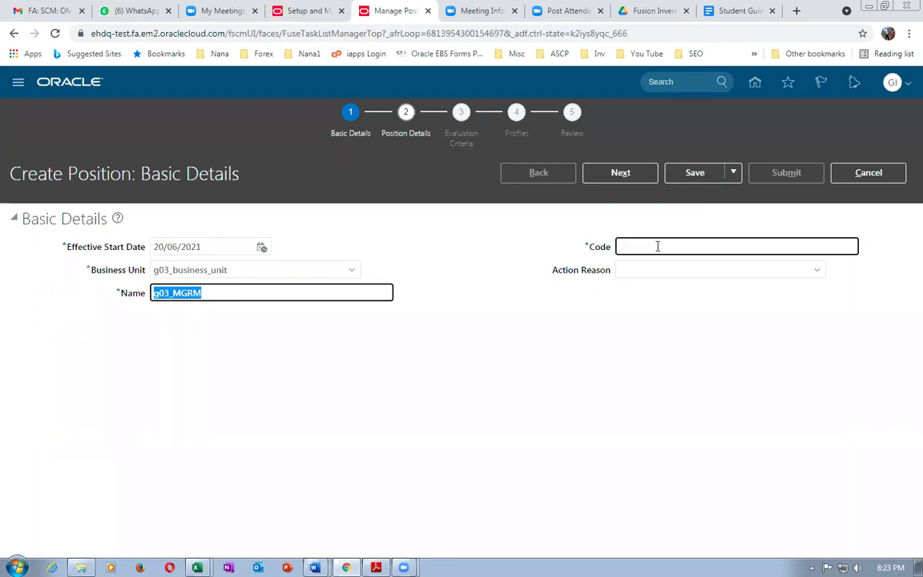
key("ctrl+v")
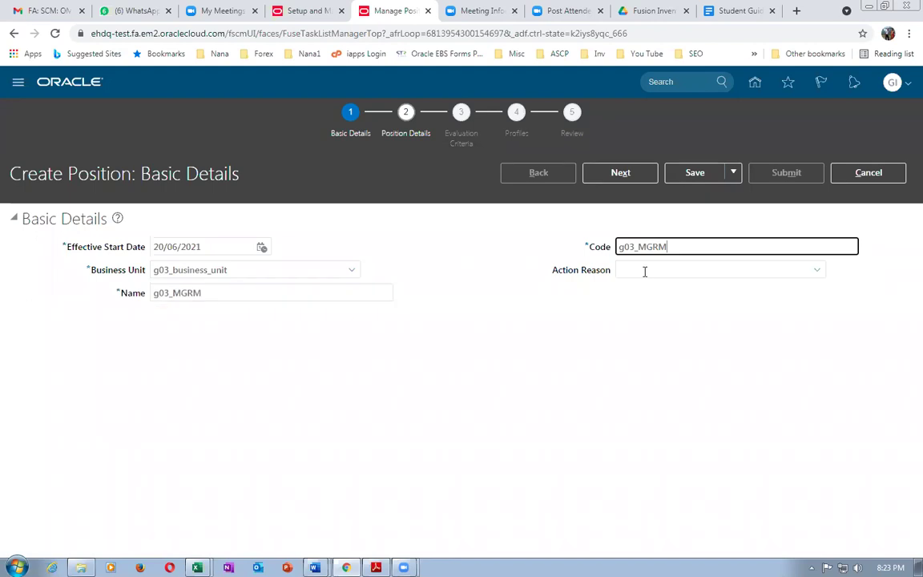
left_click(472, 370)
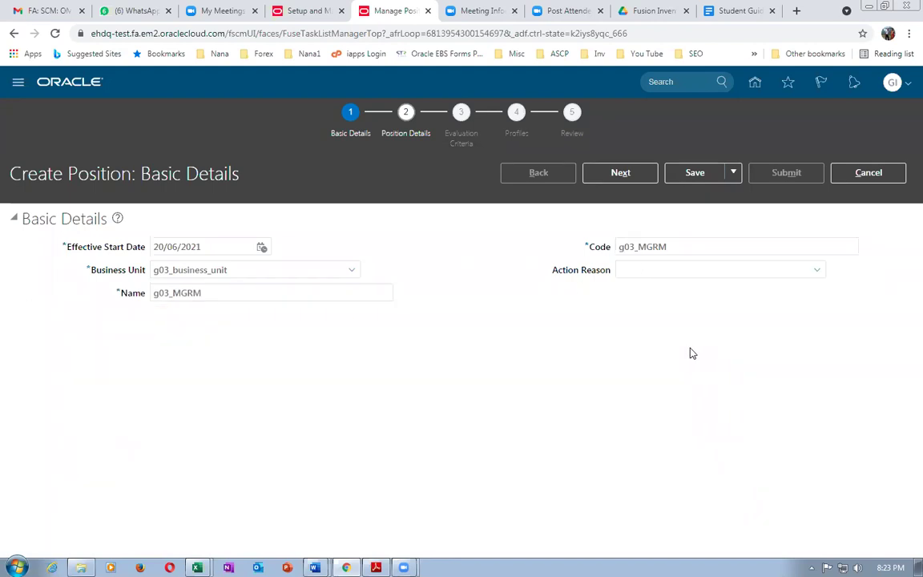
left_click(618, 172)
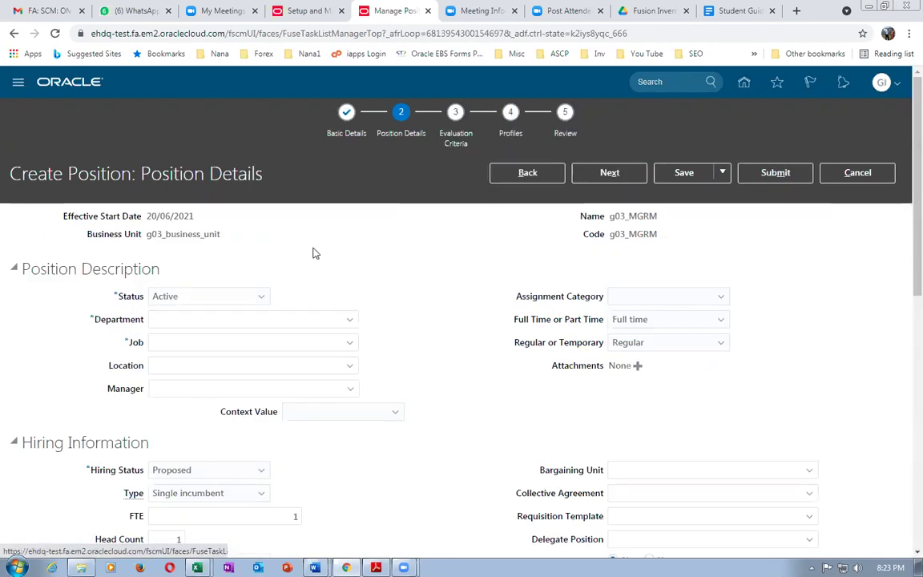
Set the g03_MGRM position's department to g03_Dept_1 and its job to g03_mgr.
left_click(183, 319)
type("g03")
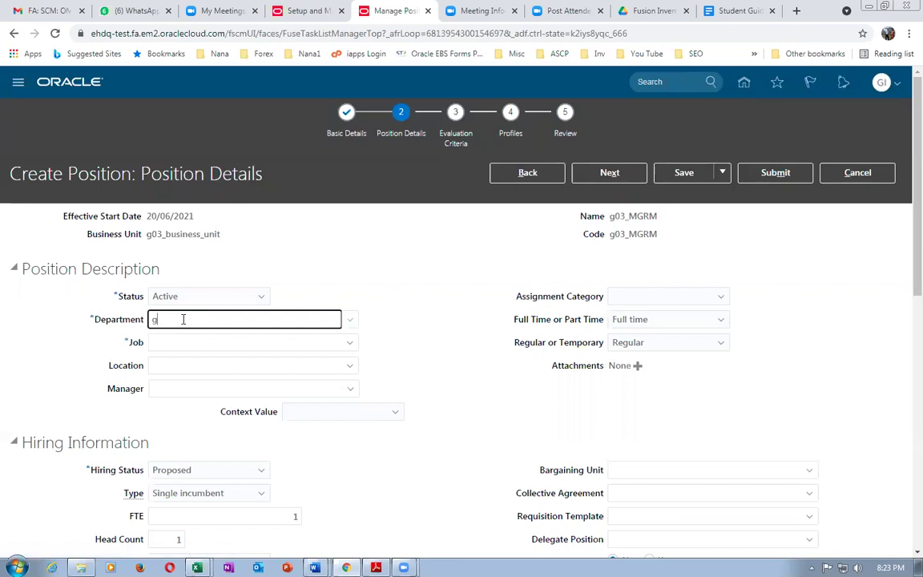
left_click(181, 343)
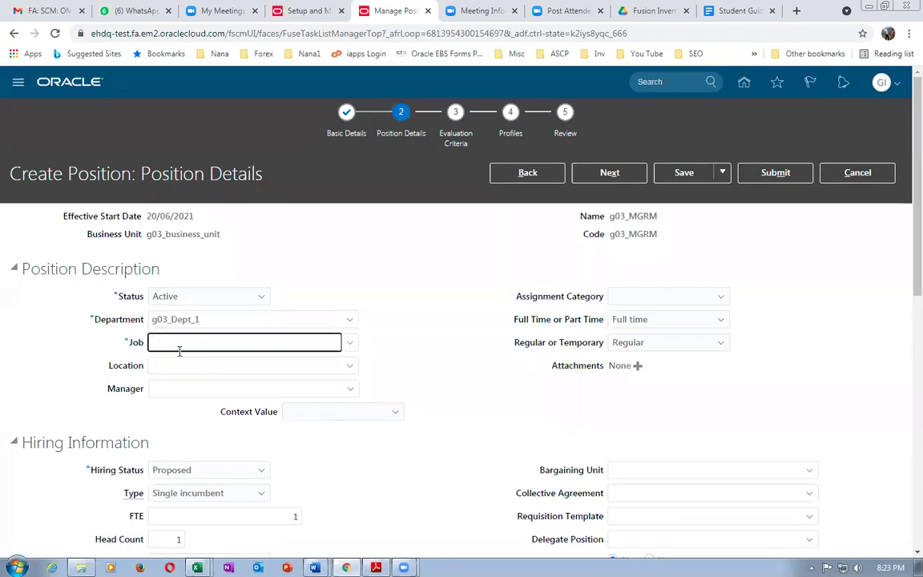
type("g03")
key("Tab")
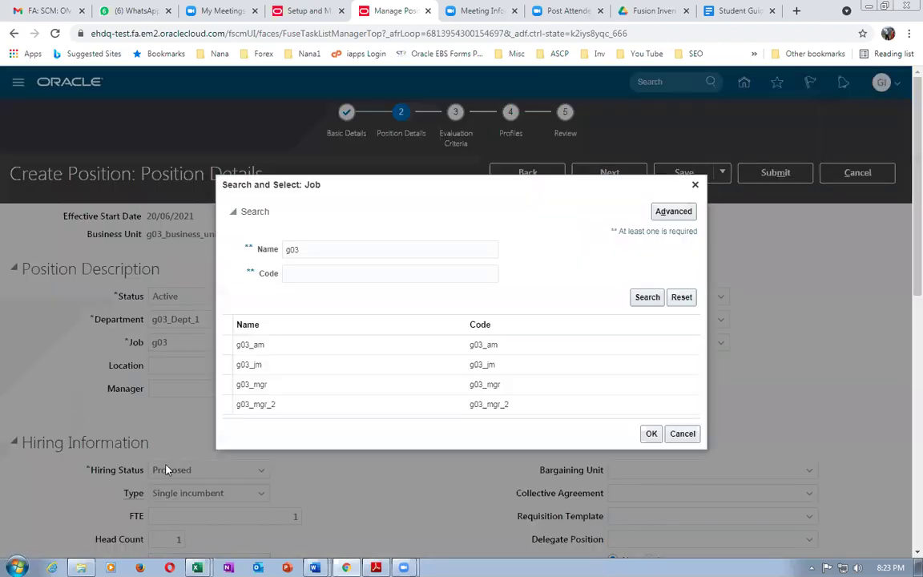
left_click(232, 382)
left_click(650, 434)
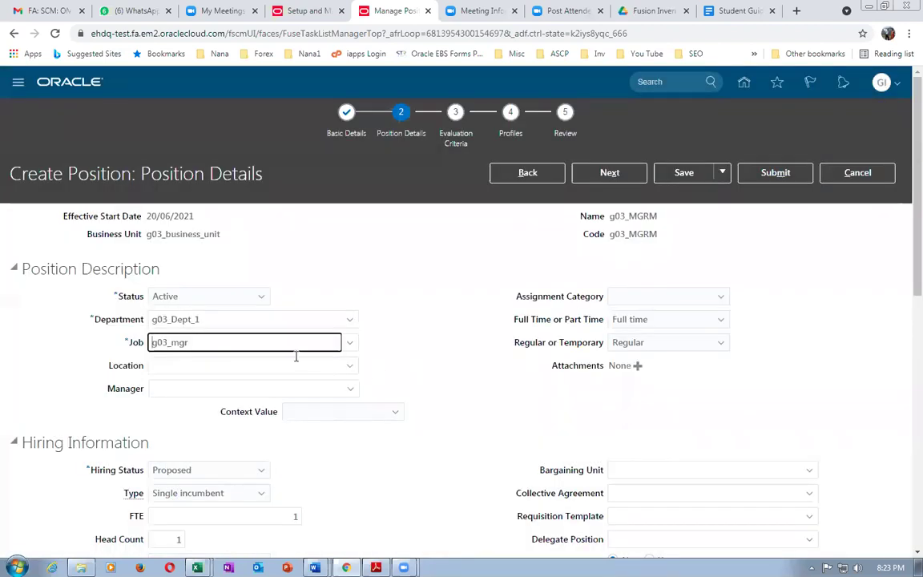
Change the g03_MGRM position's job to g03_mgr_2.
key("BackSpace")
key("BackSpace")
key("BackSpace")
key("BackSpace")
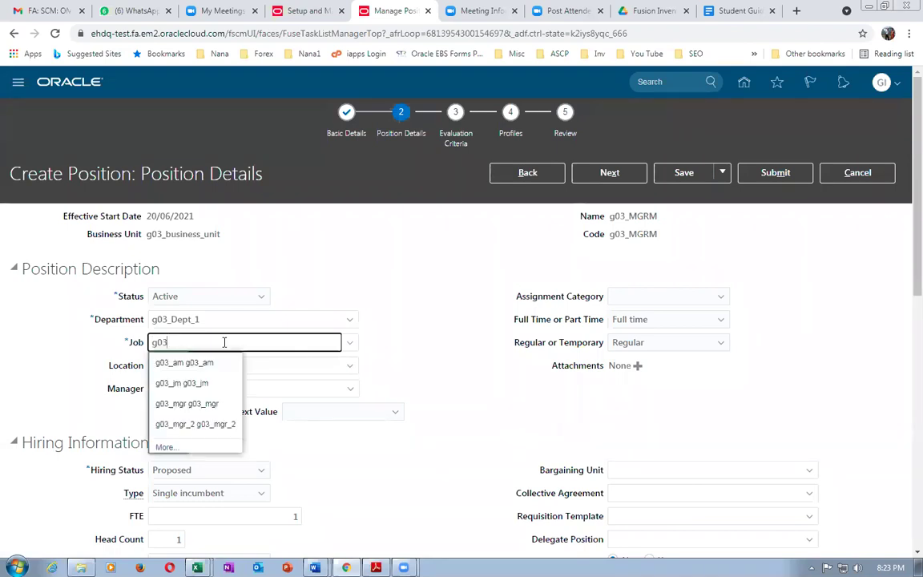
left_click(206, 422)
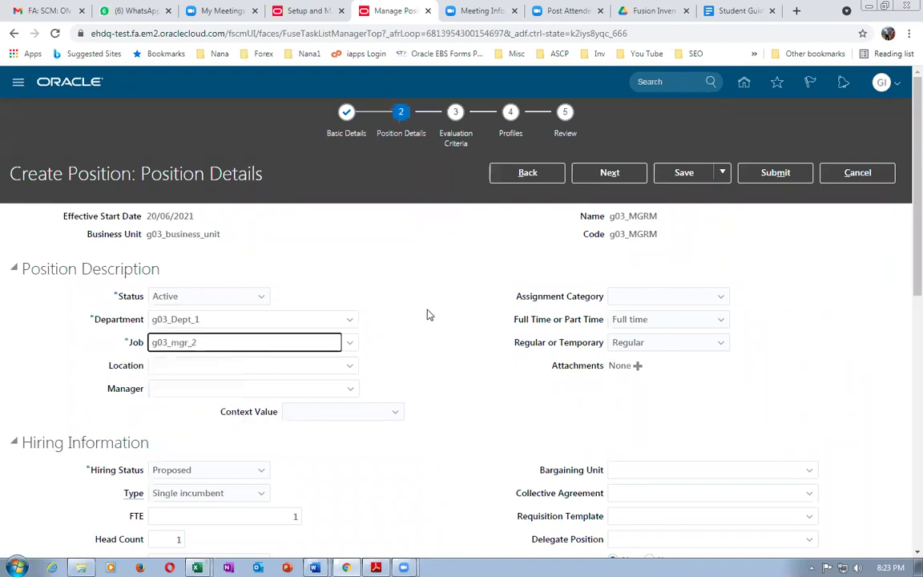
Set the g03_MGRM position's hiring status to Approved and its type to None.
scroll(427, 315, "down", 2)
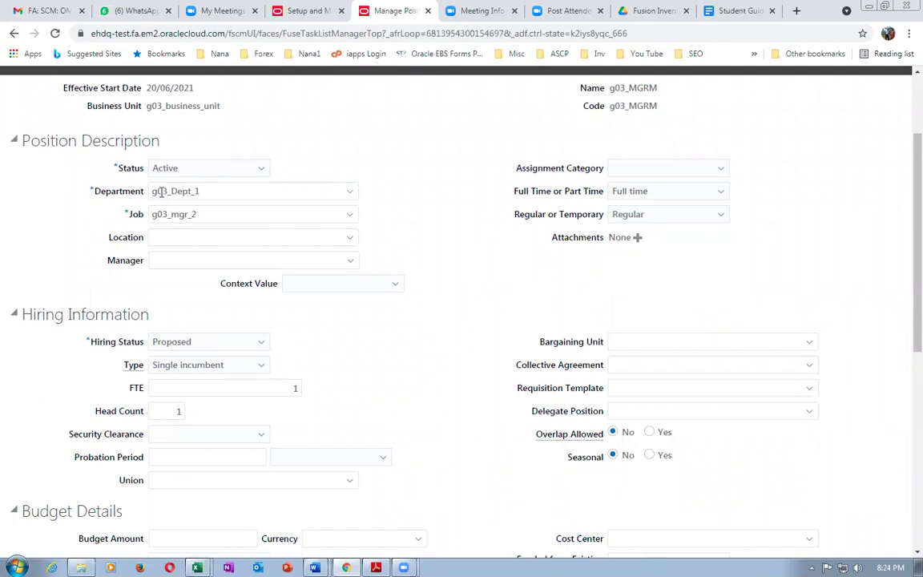
left_click(192, 344)
left_click(187, 358)
left_click(191, 367)
left_click(185, 385)
Clear the FTE and Head Count values of the g03_MGRM position.
left_click(276, 387)
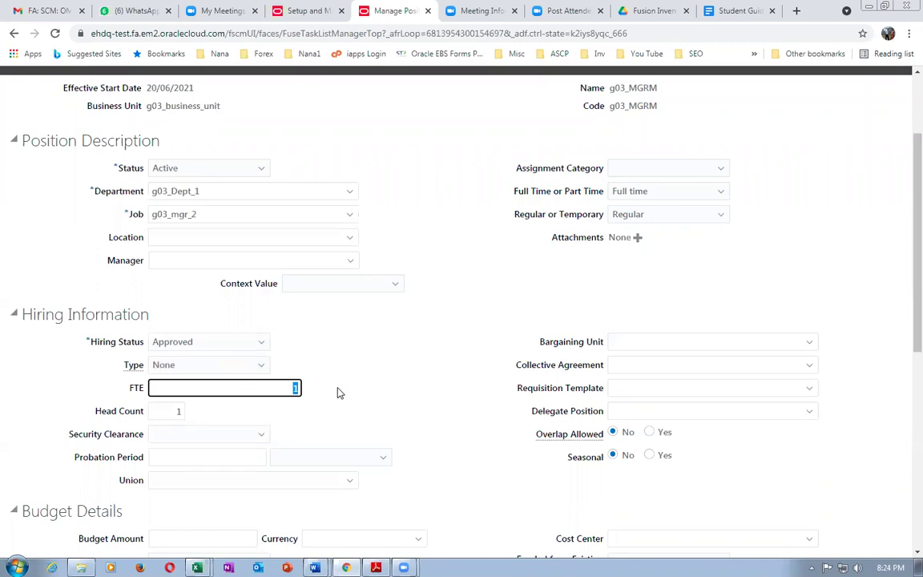
key("BackSpace")
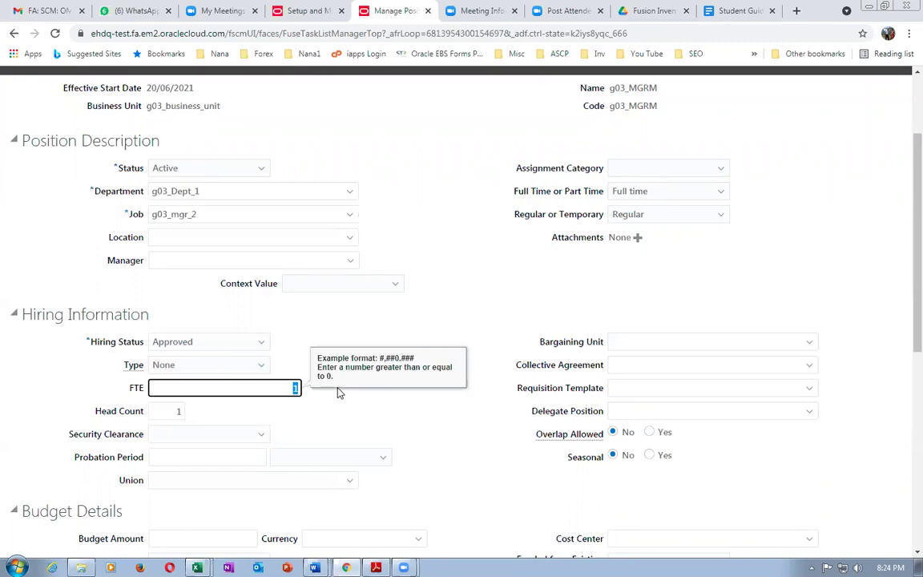
key("Tab")
key("BackSpace")
left_click(441, 312)
Submit the g03_MGRM position, accept the submission request, and rerun the position search for g03.
scroll(462, 346, "up", 2)
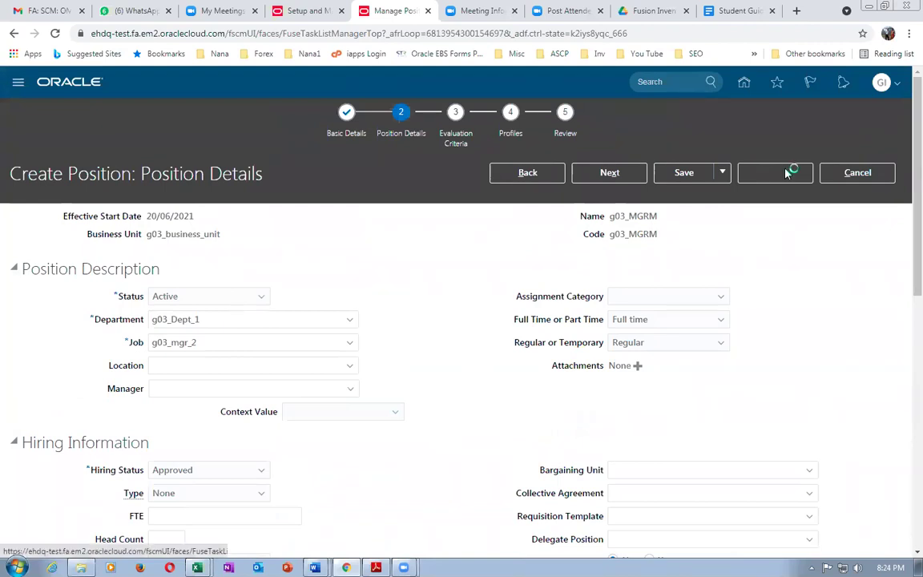
left_click(786, 173)
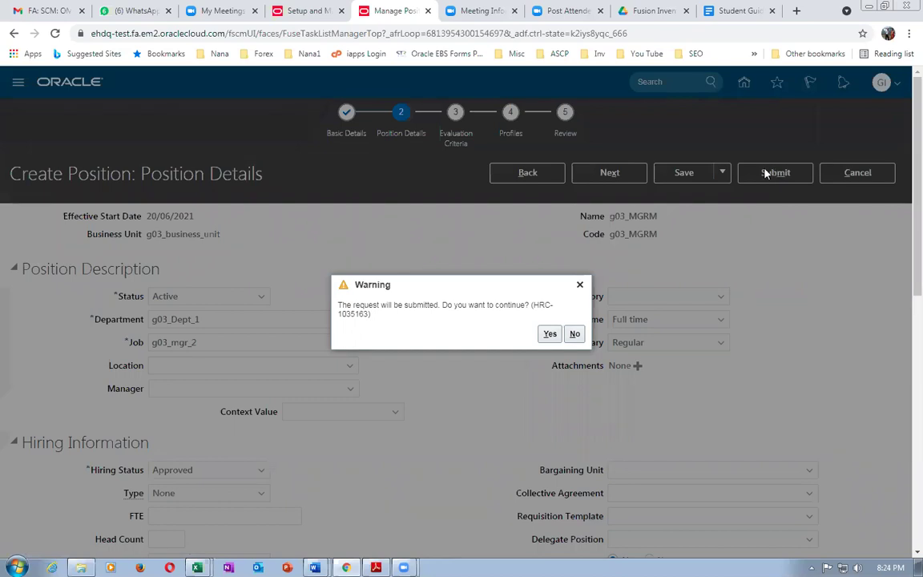
left_click(550, 336)
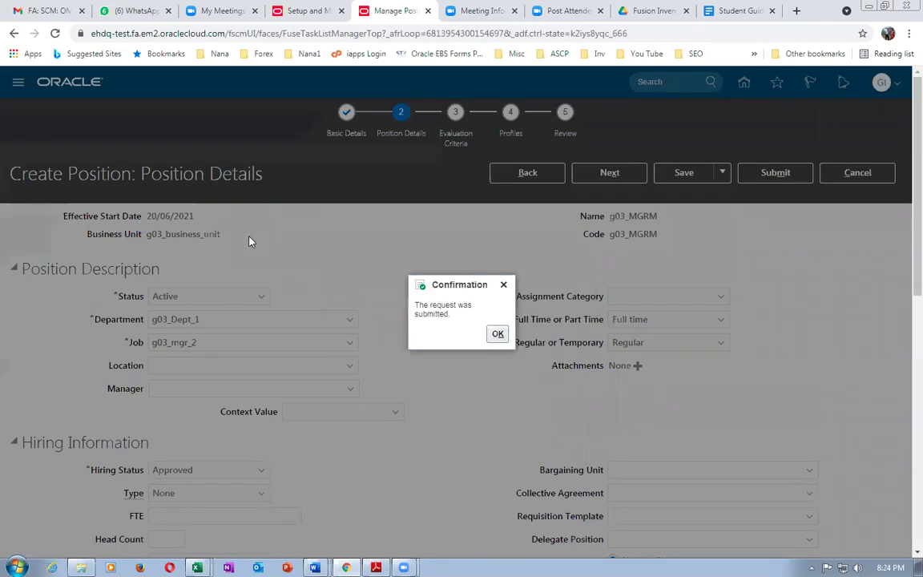
left_click(497, 335)
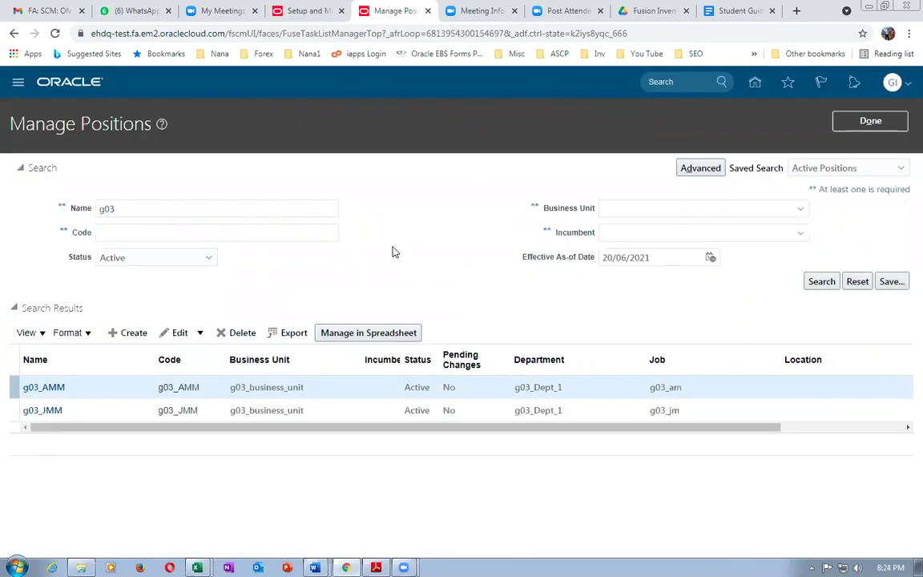
left_click(821, 284)
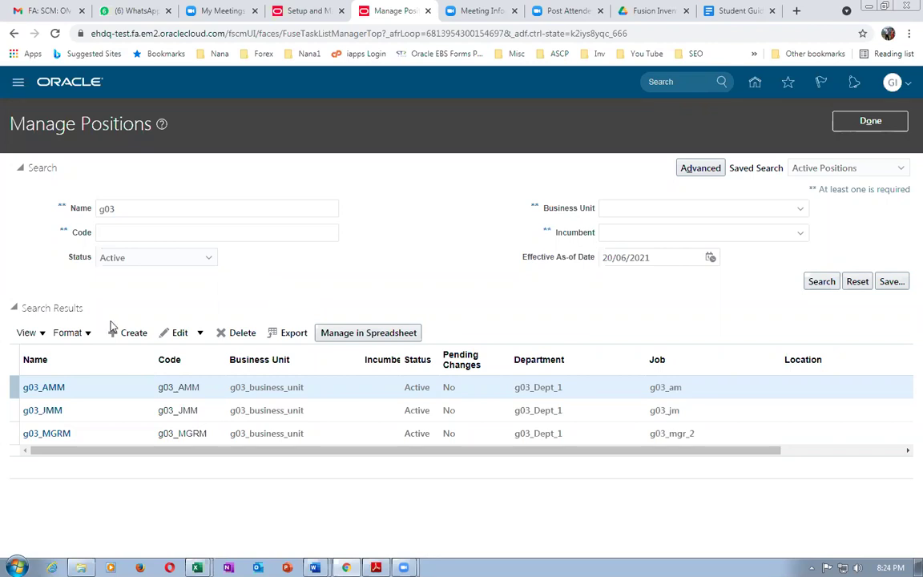
Review the g03_AMM, g03_JMM and g03_MGRM entries in the position search results.
left_click(102, 415)
left_click(103, 387)
left_click(108, 409)
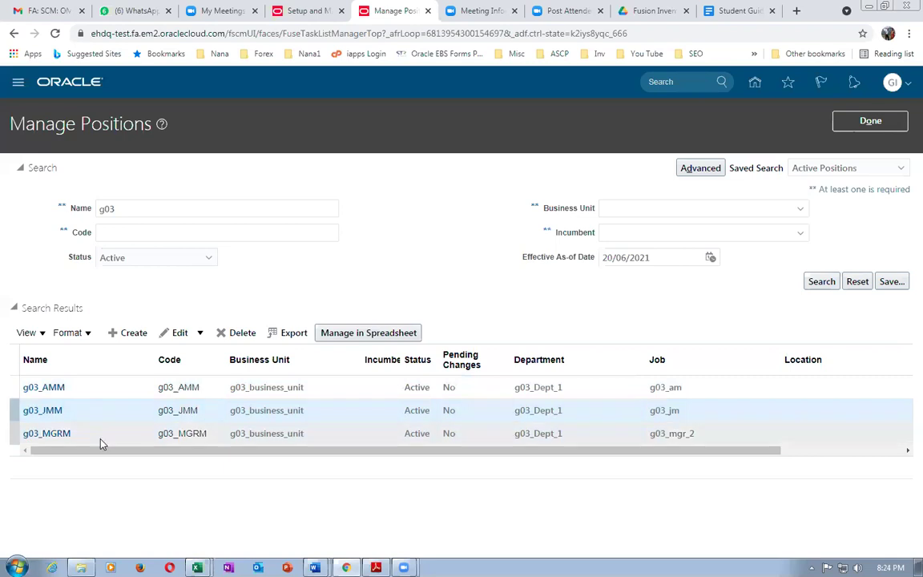
left_click(99, 435)
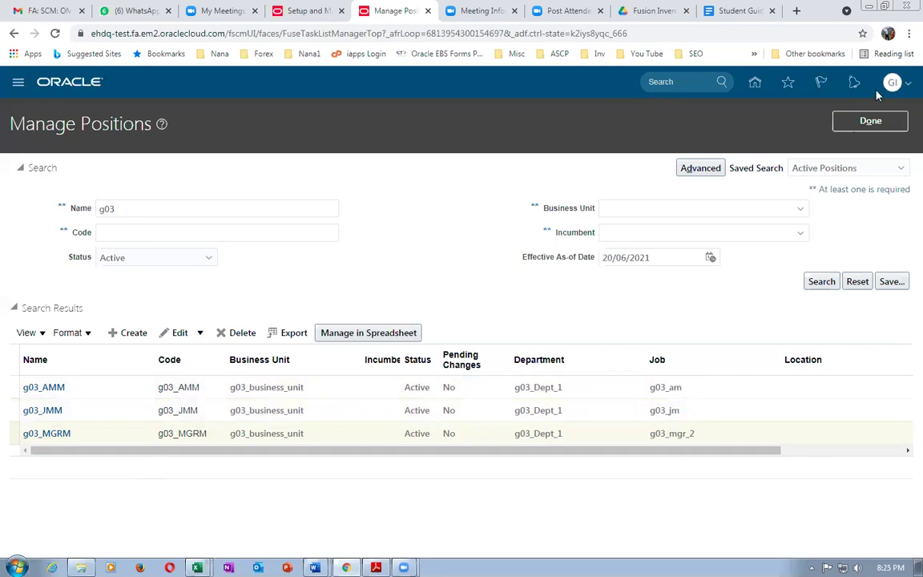
Duplicate the Manage Positions browser page and open Setup and Maintenance in the copy.
right_click(390, 10)
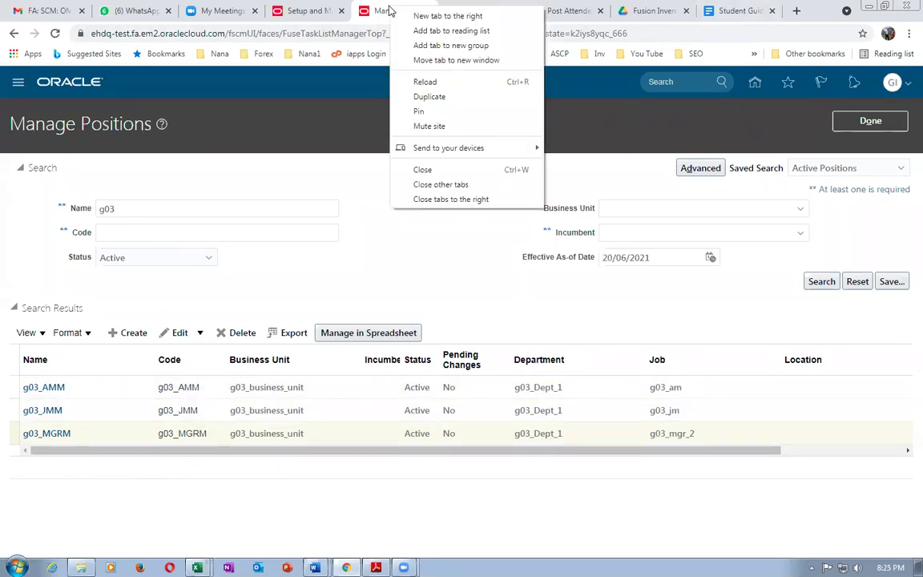
left_click(414, 96)
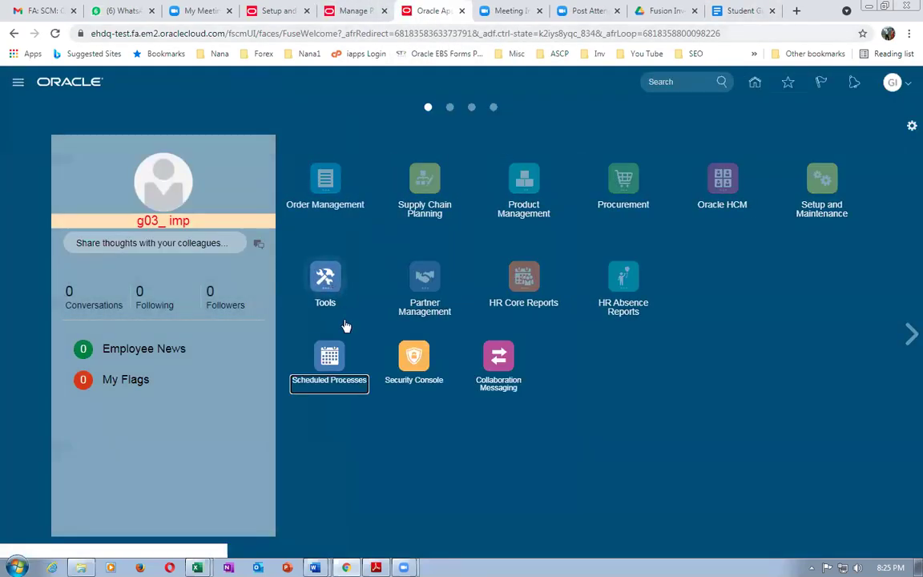
left_click(330, 356)
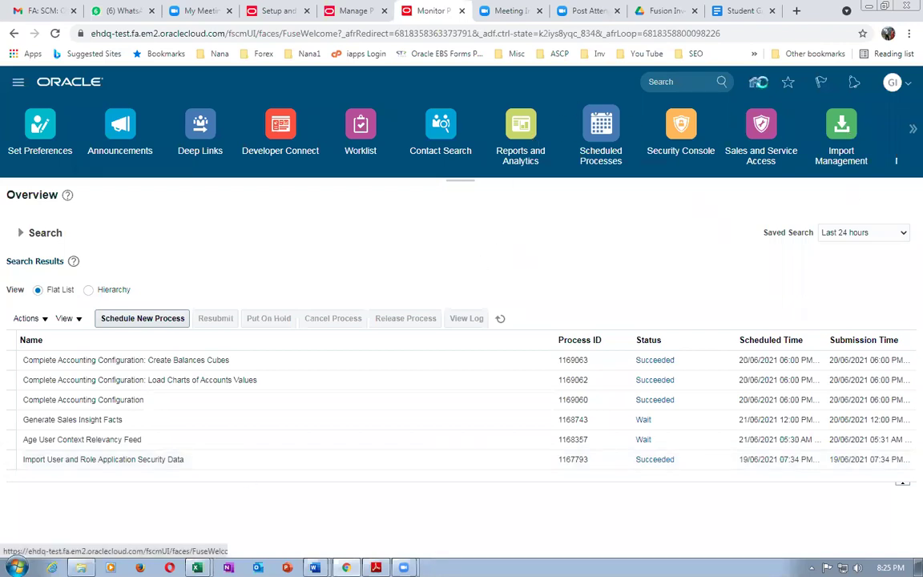
left_click(755, 82)
left_click(891, 83)
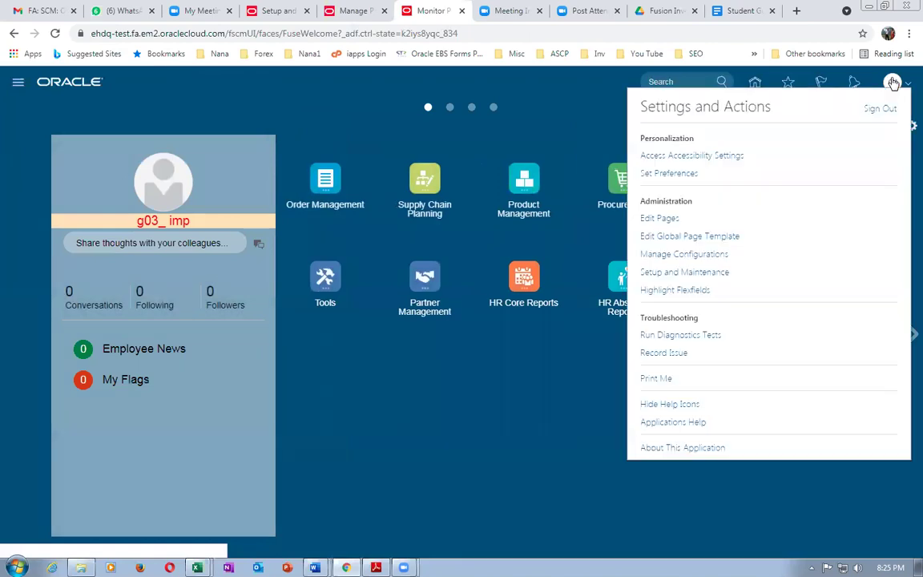
left_click(685, 274)
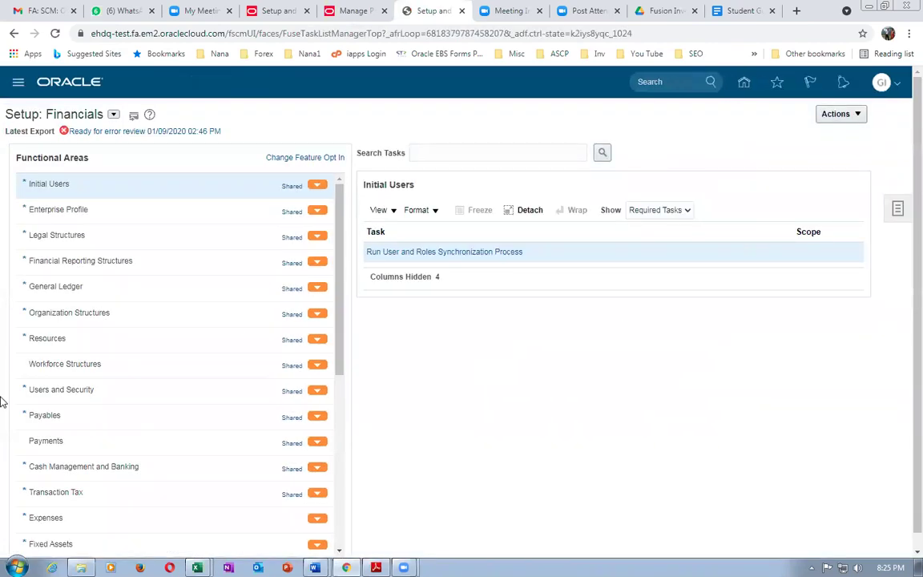
Check the available setup offerings from the Financials setup and open the full Offerings page.
left_click(113, 116)
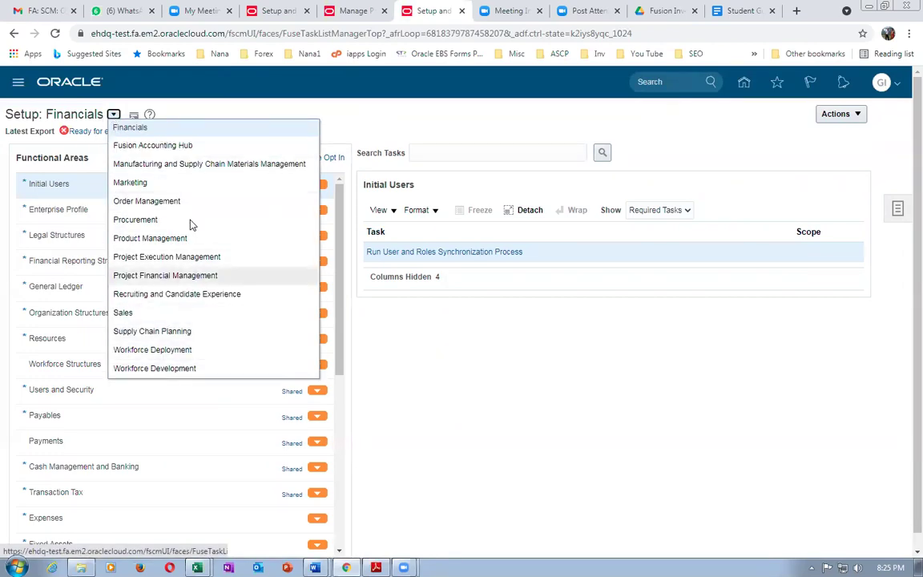
left_click(540, 128)
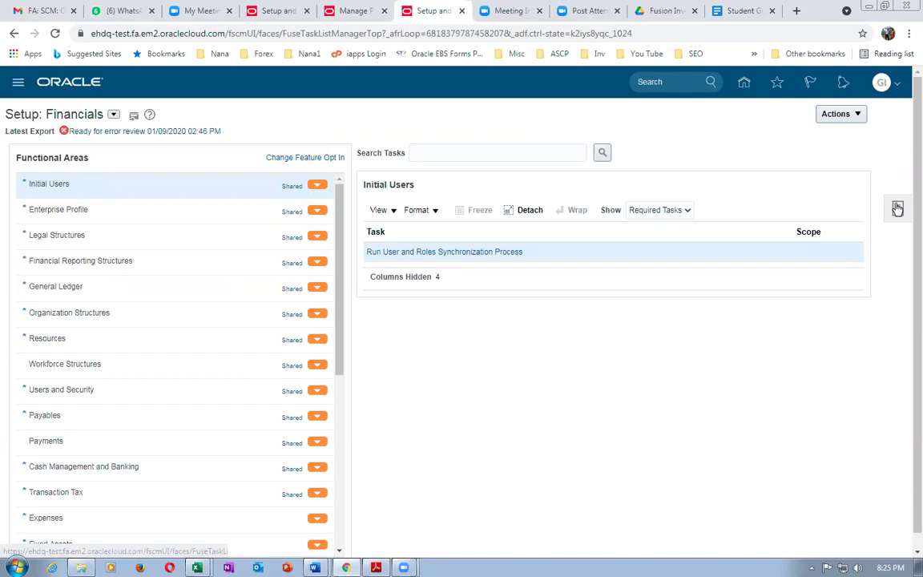
left_click(836, 114)
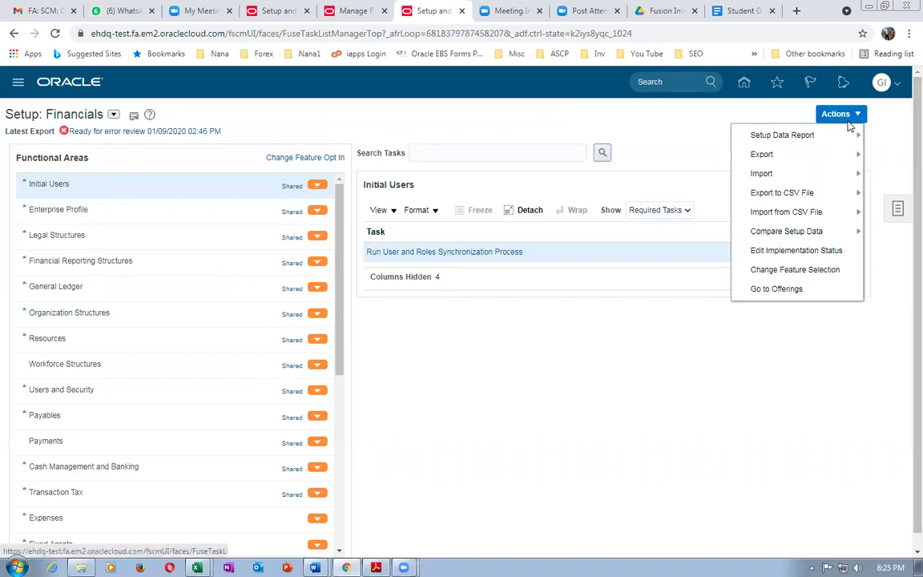
left_click(769, 288)
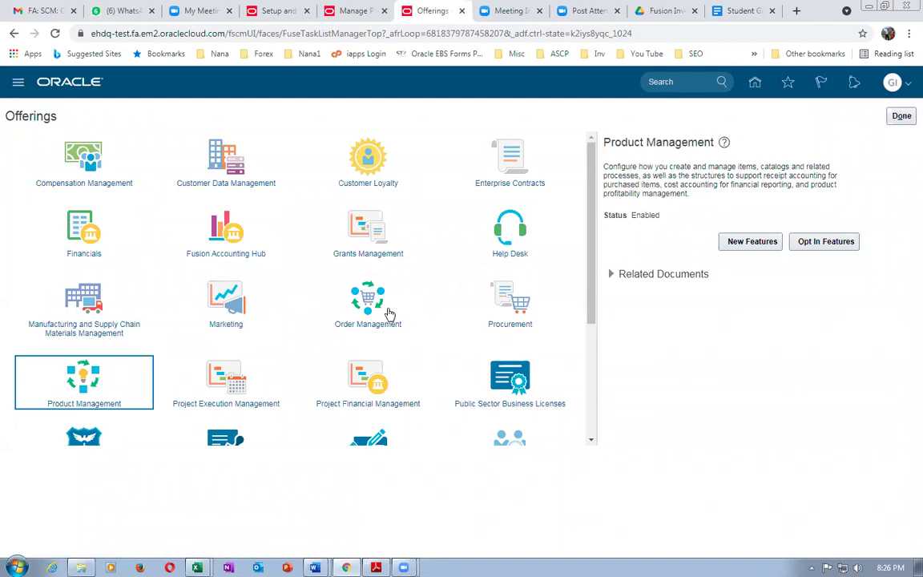
Check the status of the Order Management offering and leave the Offerings page.
left_click(349, 274)
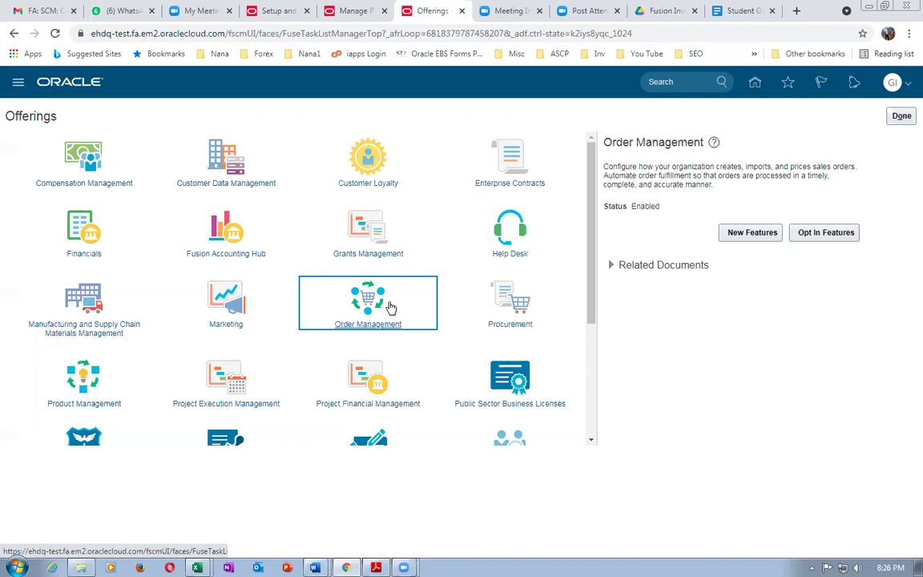
left_click_drag(635, 207, 652, 209)
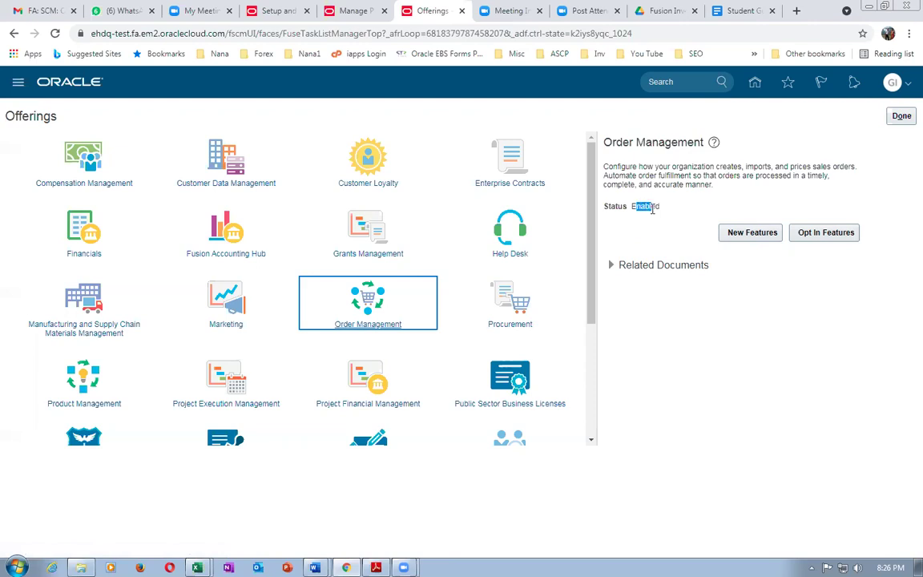
left_click(645, 244)
left_click(901, 117)
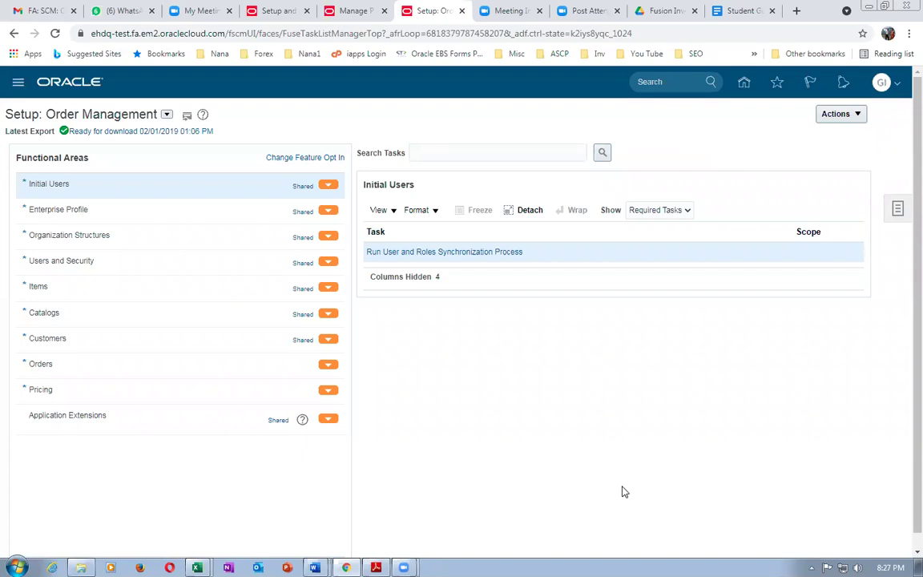
Switch to the Fusion_Inventory_Procurement_Work_Sheet workbook in Excel and select the Manage Positions description of task 39.
key("alt+Tab")
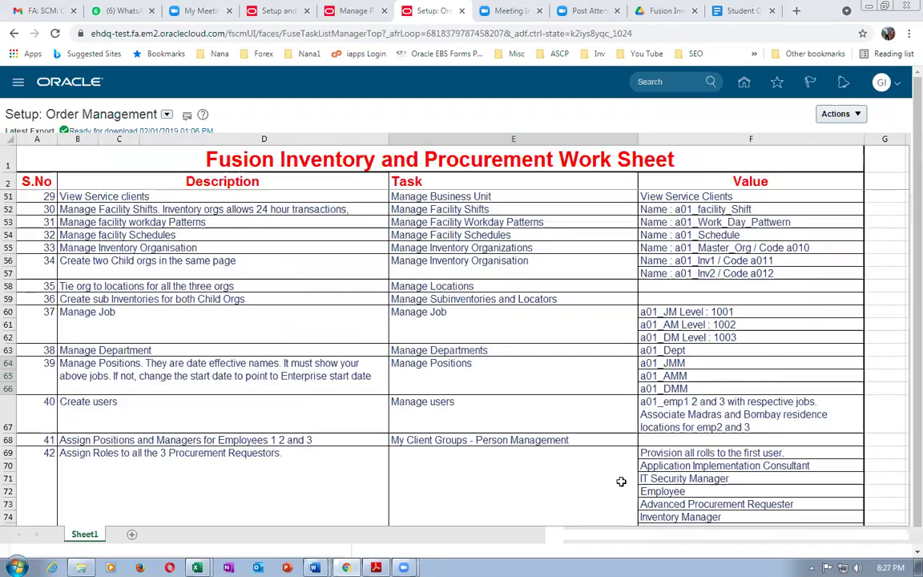
left_click(199, 375)
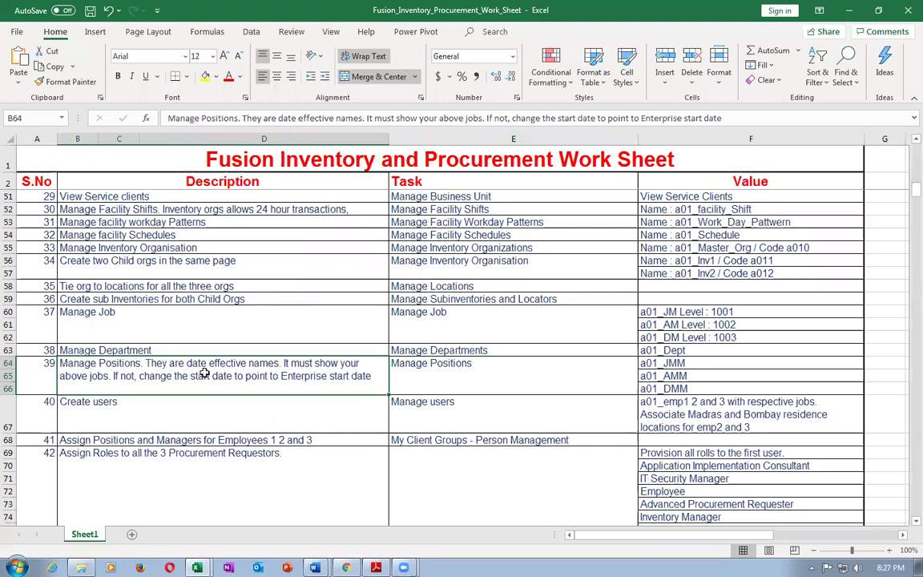
Review the description and task entries in the Manage Positions row of task 39.
left_click(433, 366)
left_click(290, 370)
left_click(465, 369)
left_click(8, 376)
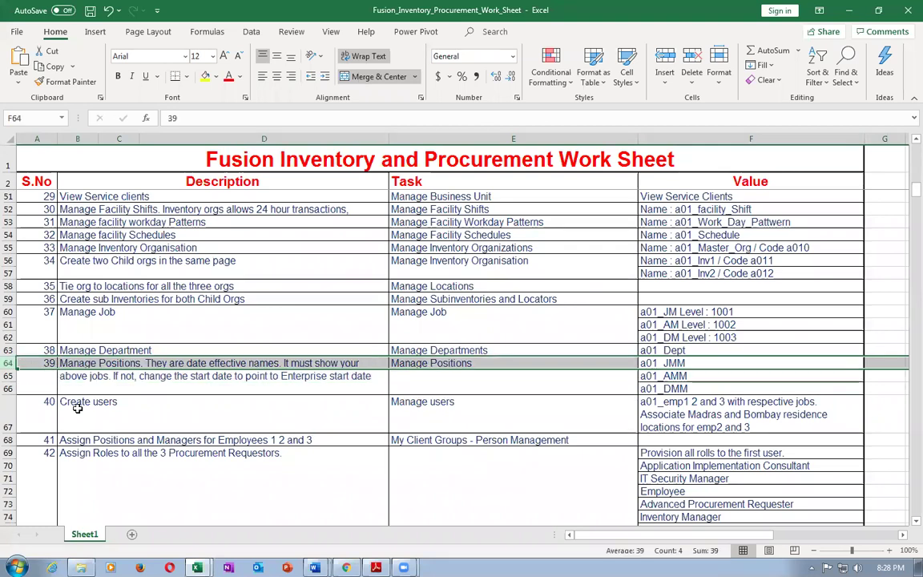
left_click(358, 371)
left_click(416, 373)
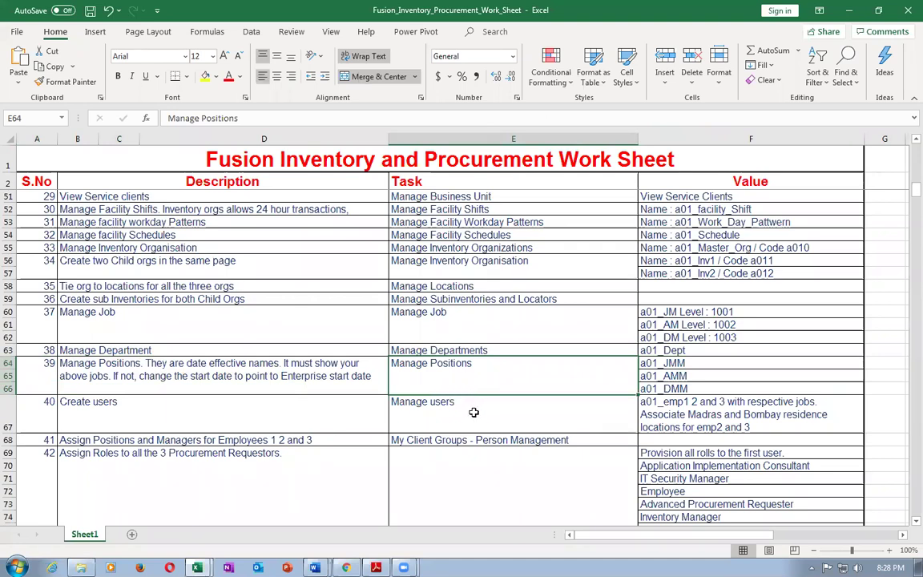
Examine the Create users entry of task 40 and its Manage users task, comparing it with the rows of task 39.
left_click(472, 411)
left_click(230, 411)
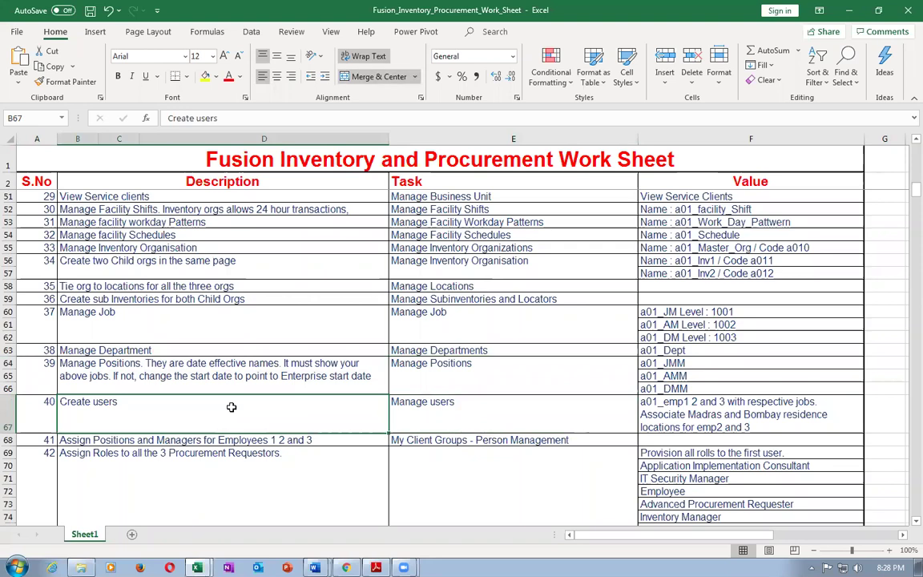
left_click(439, 417)
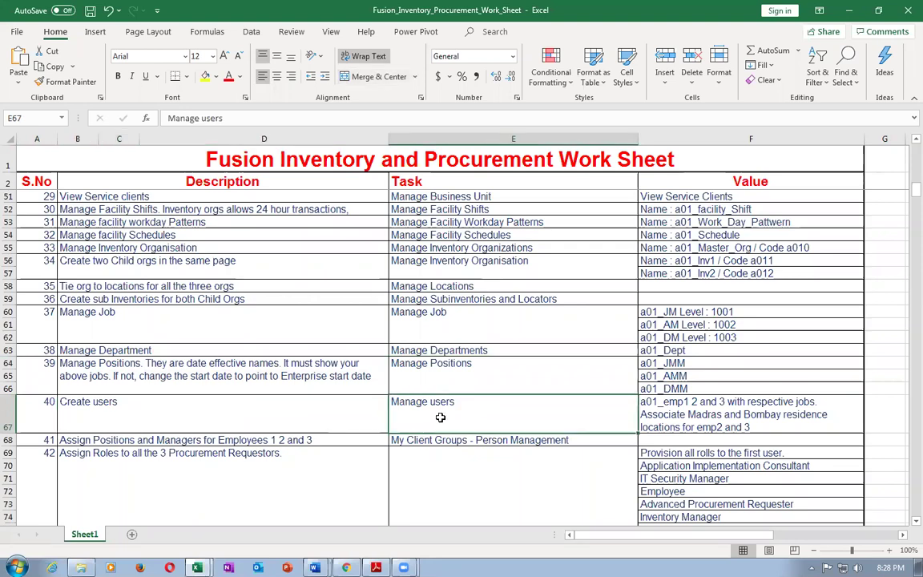
left_click(201, 403)
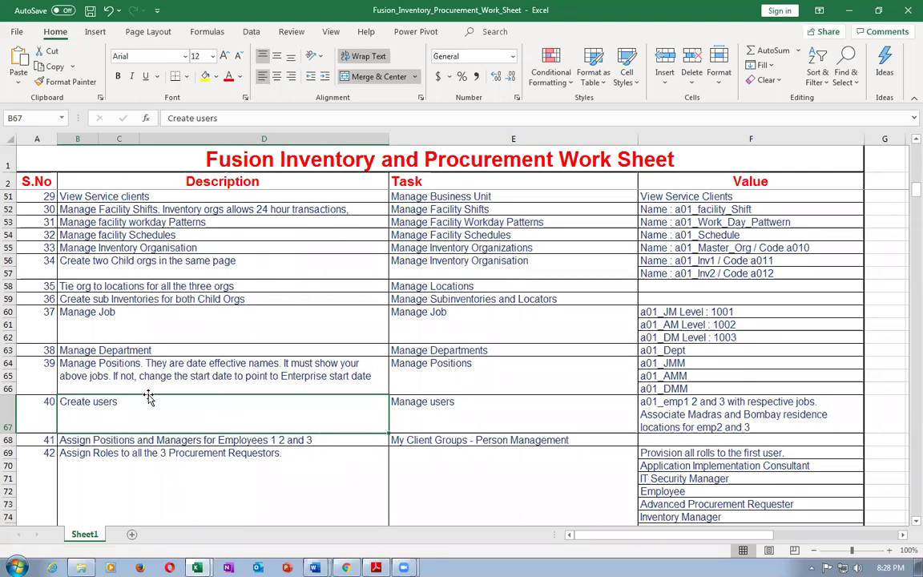
left_click_drag(8, 363, 8, 388)
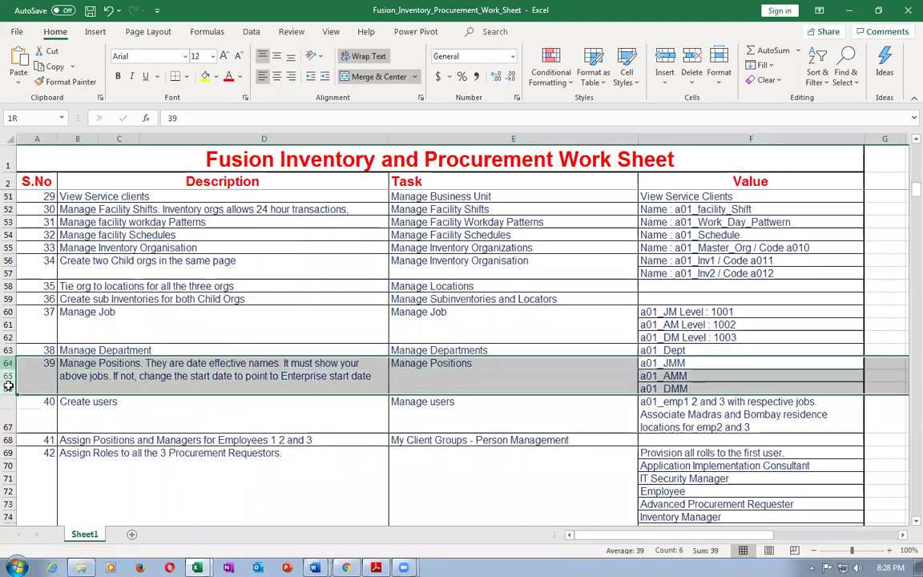
left_click(4, 422)
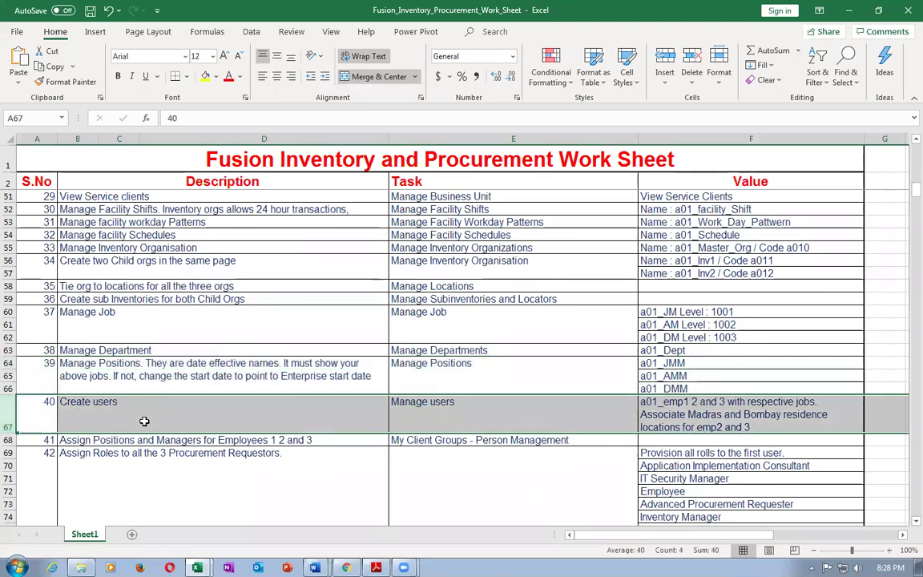
left_click(143, 421)
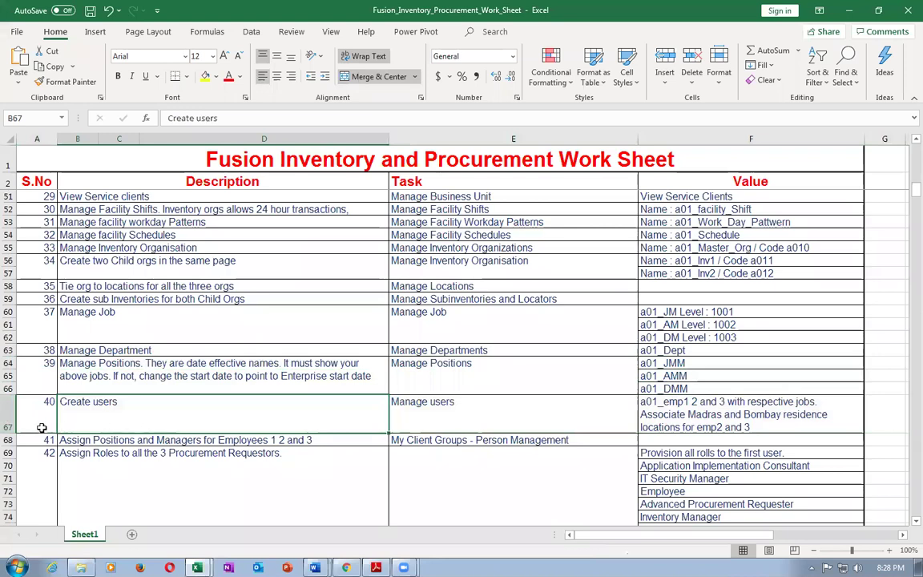
left_click(38, 422)
left_click(104, 405)
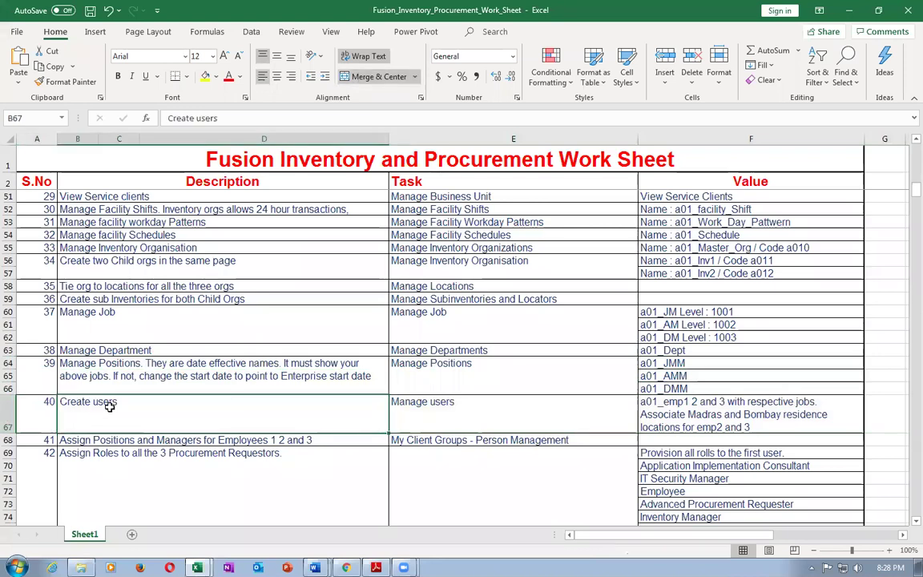
left_click(10, 409)
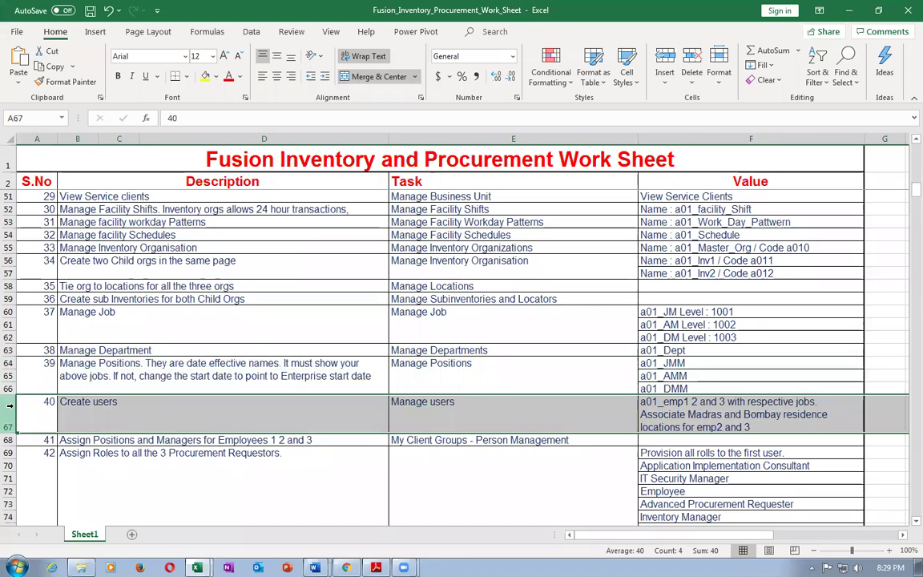
Read through task 39's description, its Manage Positions task and the position names a01_JMM, a01_AMM and a01_DMM.
left_click(185, 376)
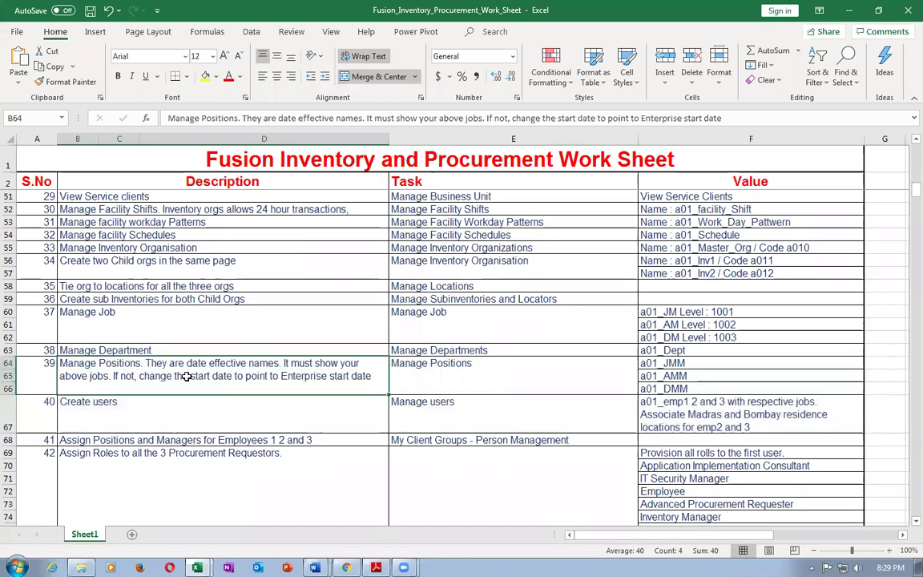
left_click(452, 377)
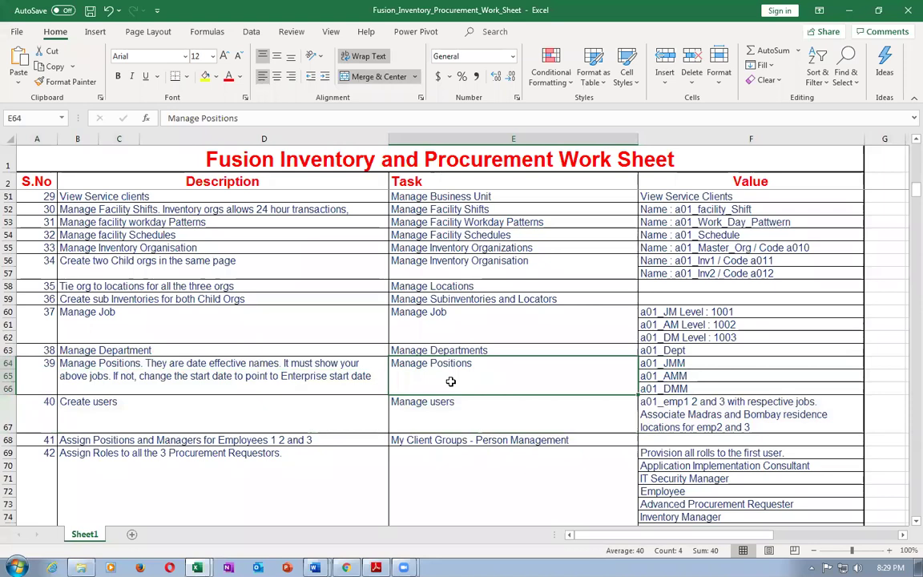
left_click(665, 364)
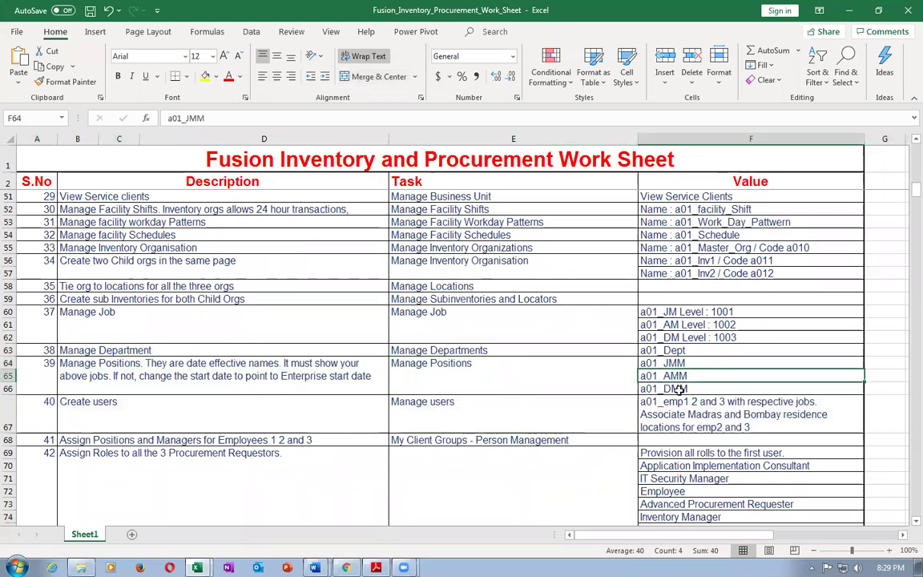
left_click(686, 363)
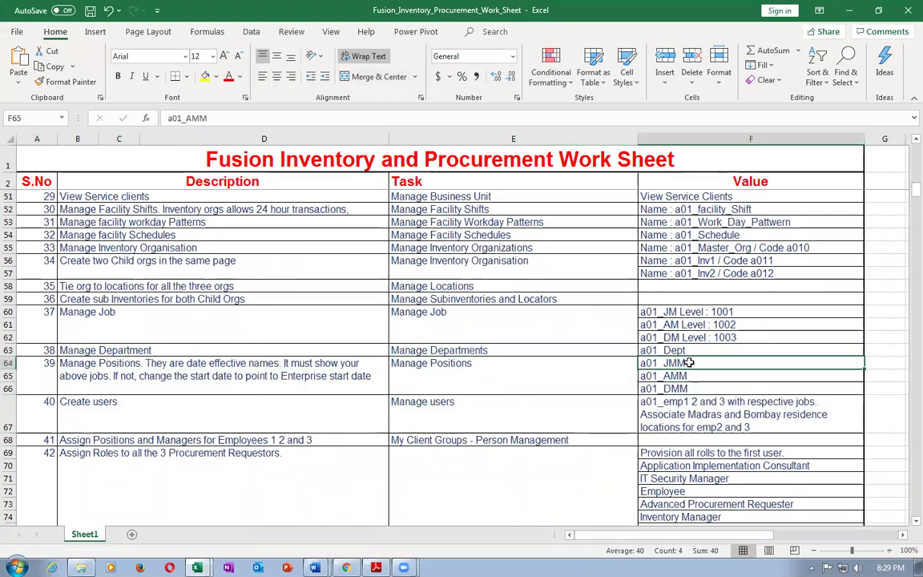
left_click(482, 368)
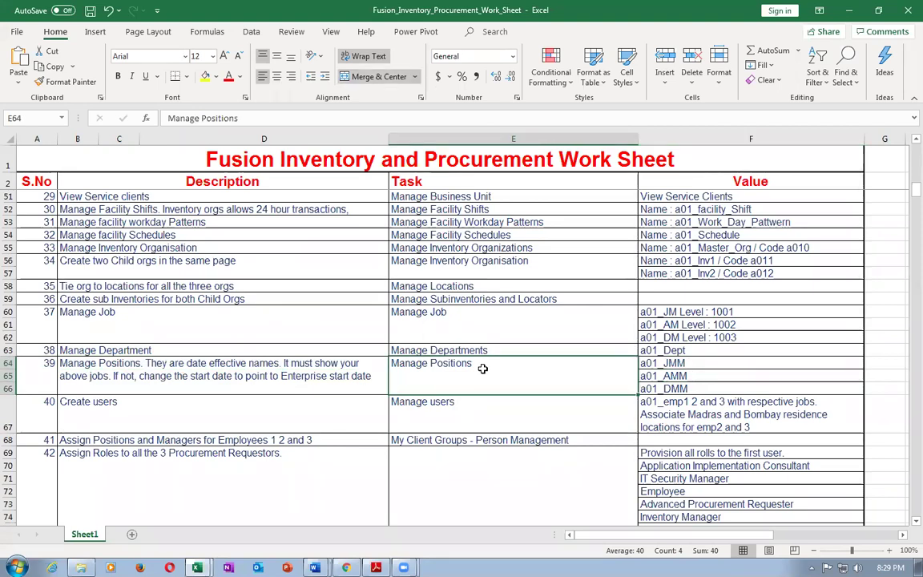
left_click(705, 362)
left_click(706, 374)
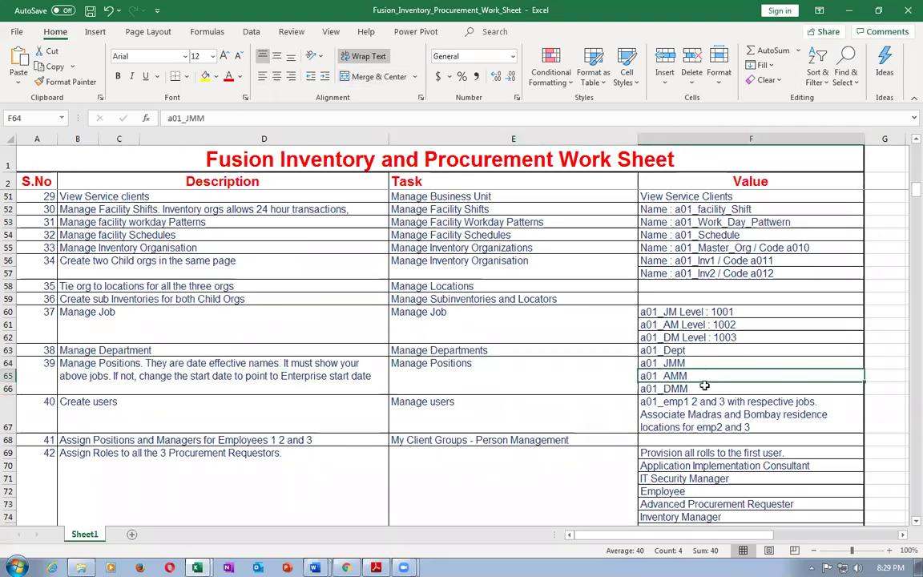
left_click(704, 389)
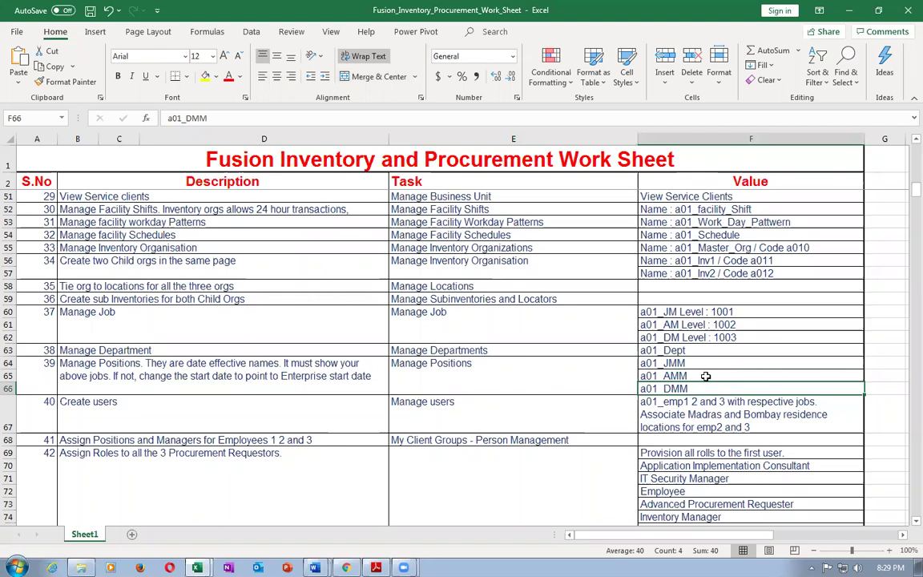
Recheck task 39 from its serial number to its position values and select the Create users description of task 40.
left_click(28, 368)
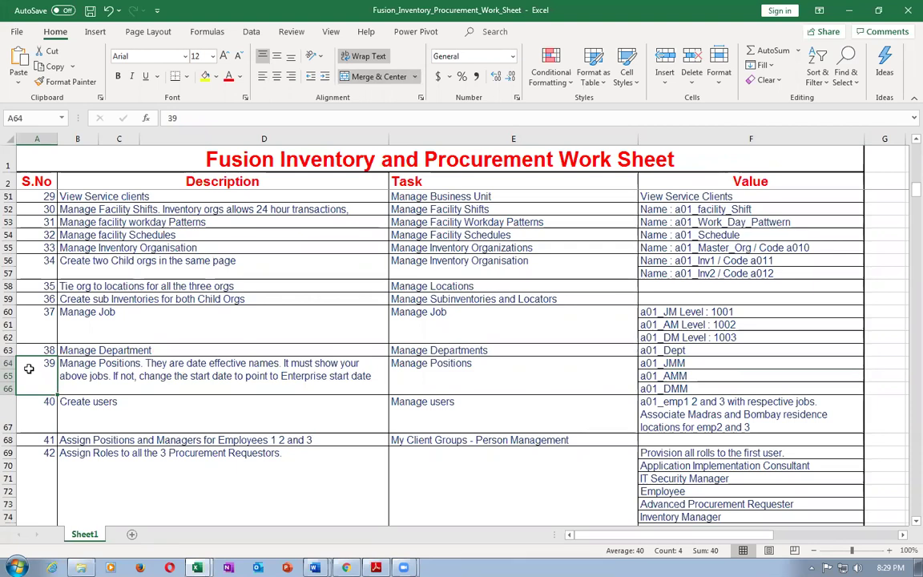
left_click(28, 369)
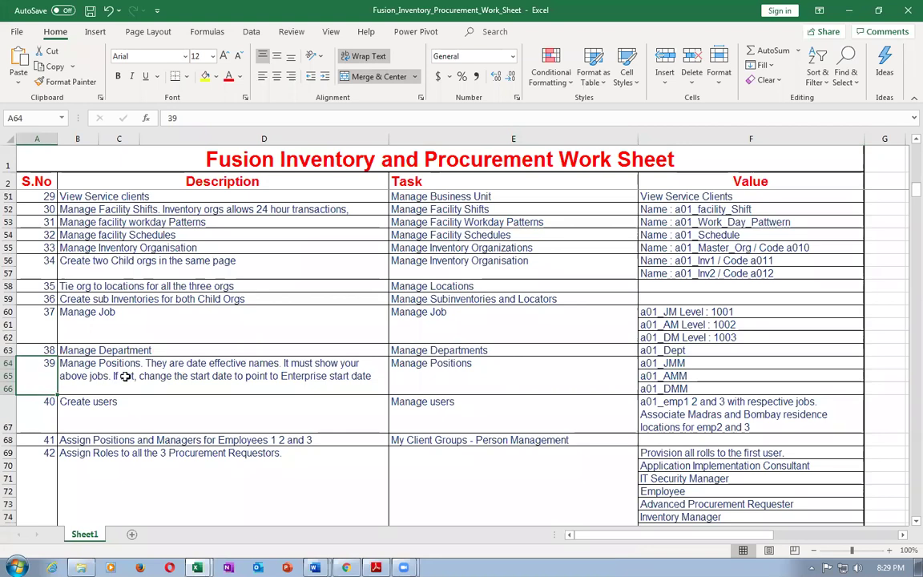
left_click(427, 371)
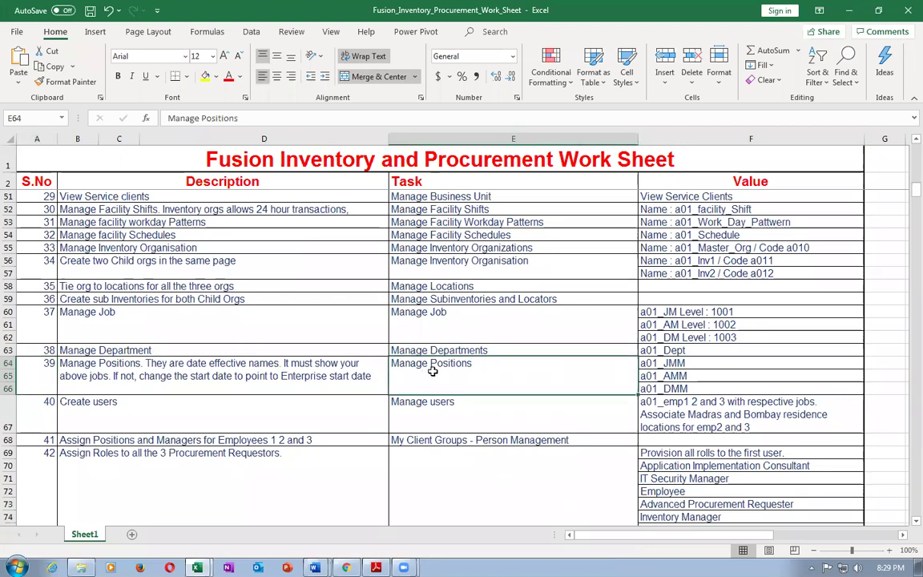
left_click(283, 373)
left_click(489, 375)
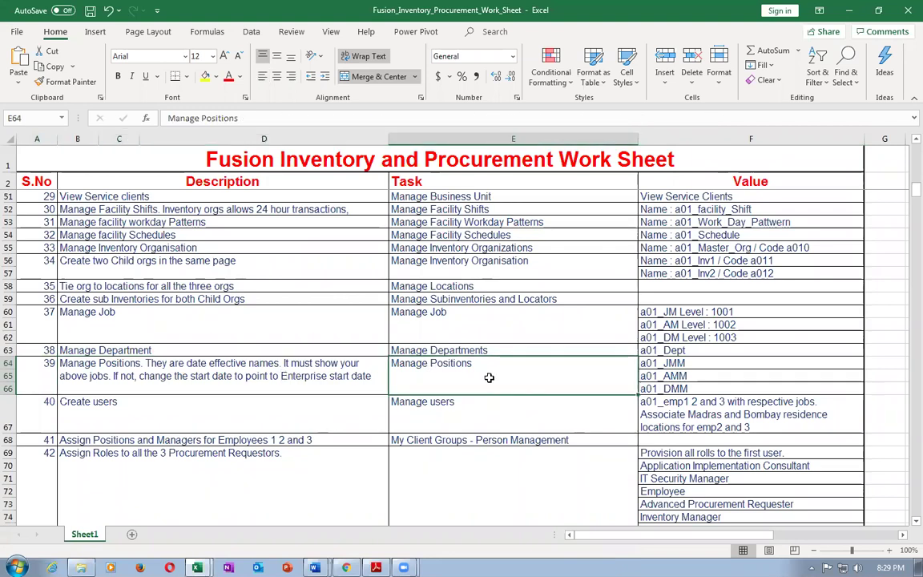
left_click(760, 376)
left_click(731, 385)
left_click(701, 376)
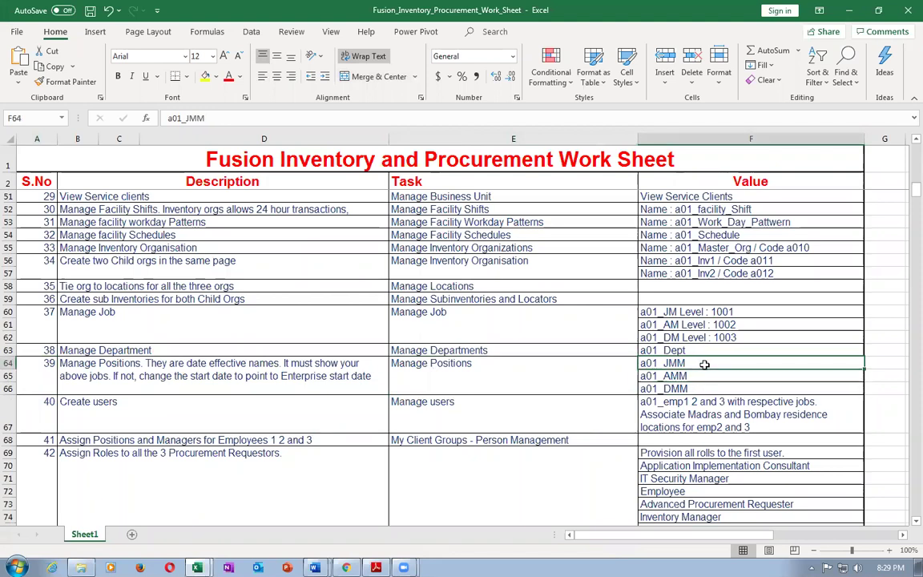
left_click_drag(703, 365, 704, 384)
left_click(437, 362)
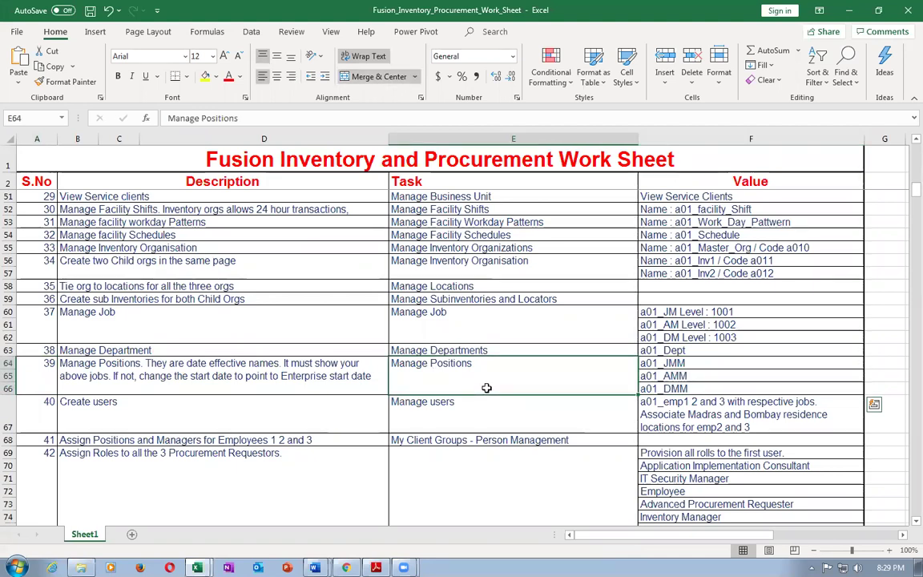
left_click(221, 388)
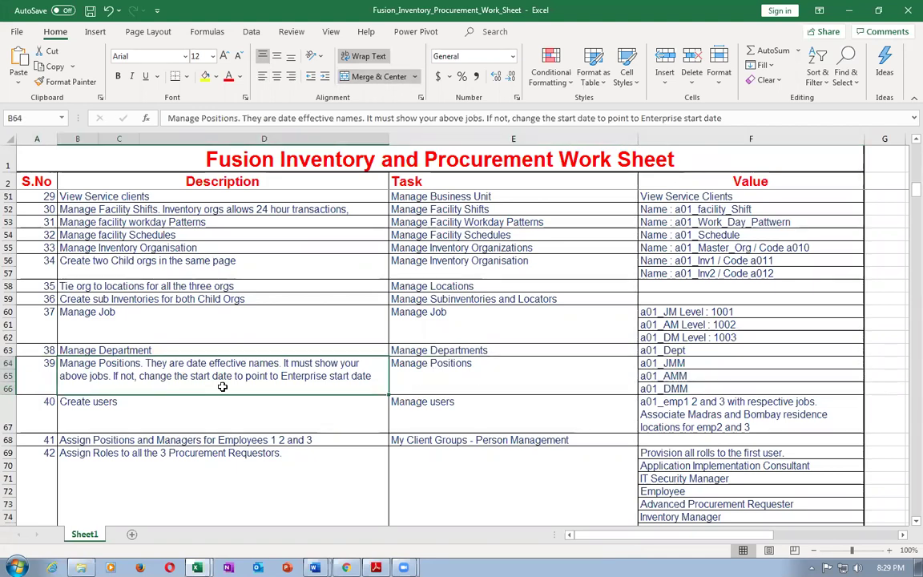
left_click(35, 371)
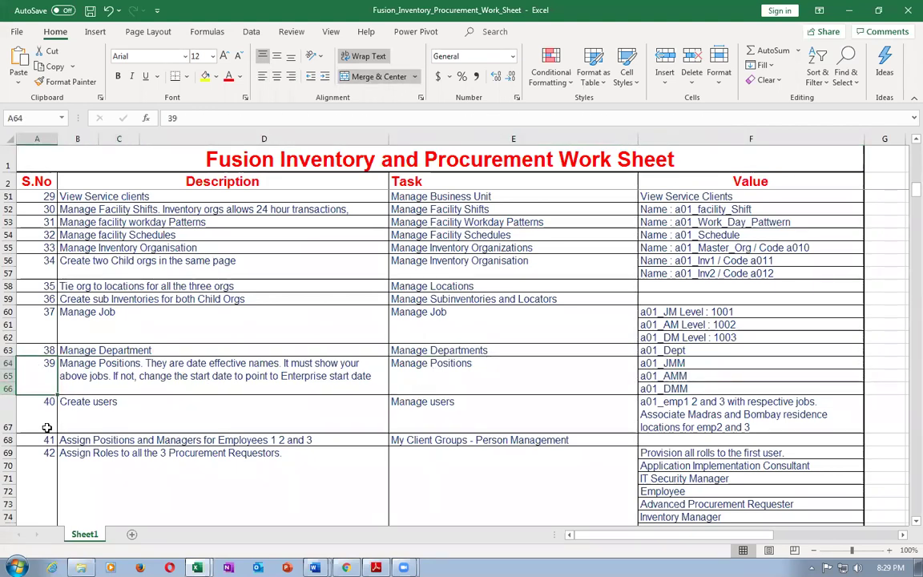
left_click(96, 420)
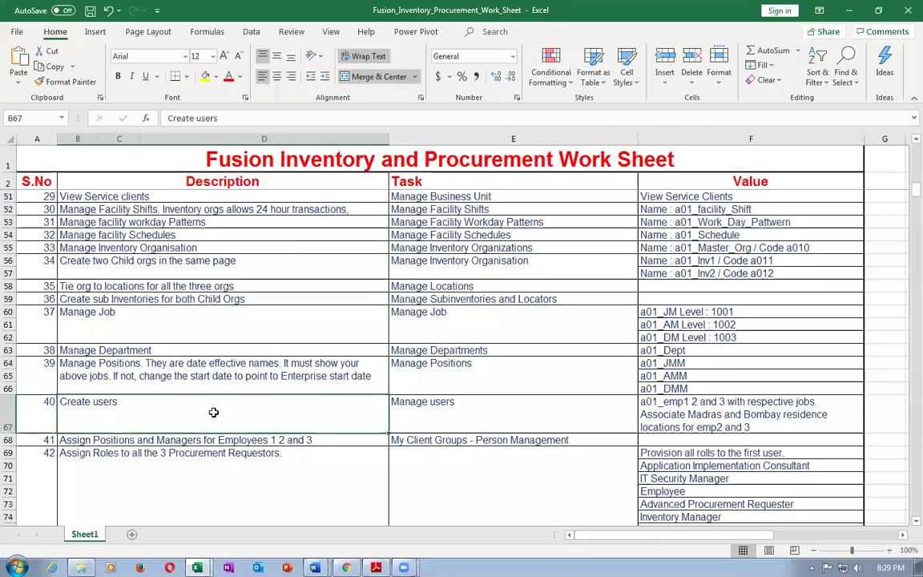